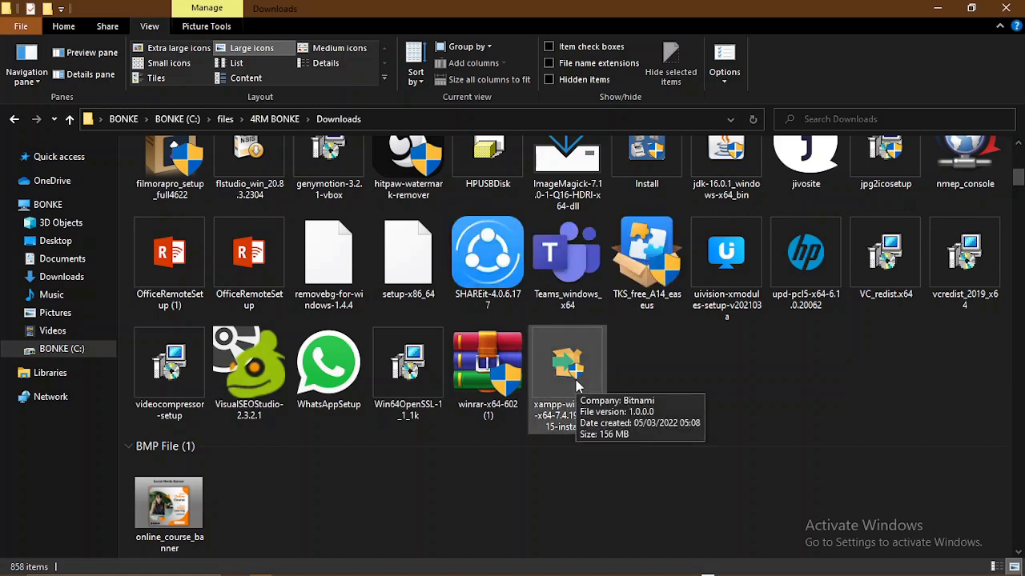
# - Switch from File Explorer to the XAMPP homepage tab at apachefriends.org in Chrome
pyautogui.hotkey('alt', 'Tab')
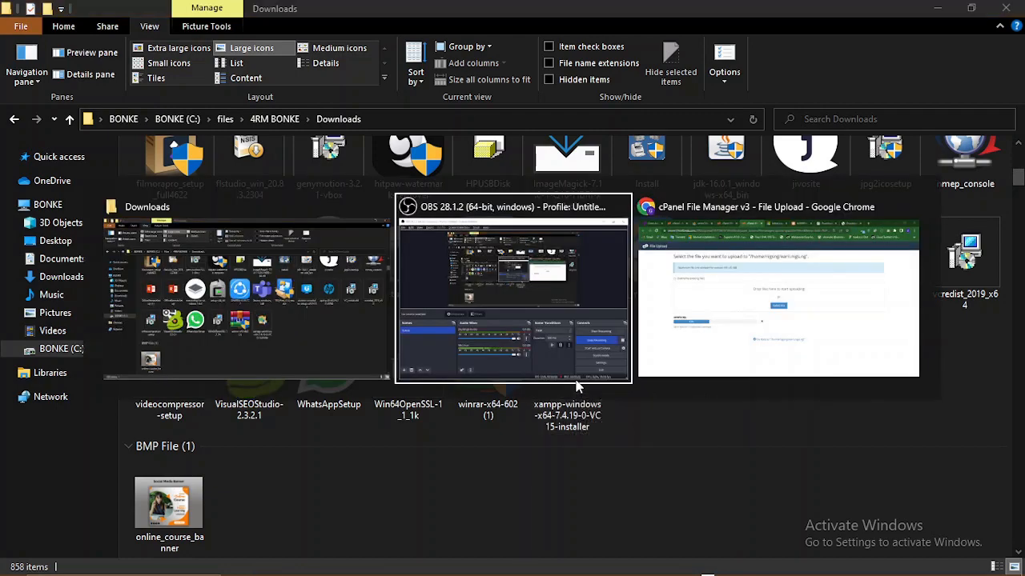
pyautogui.hotkey('alt', 'Tab')
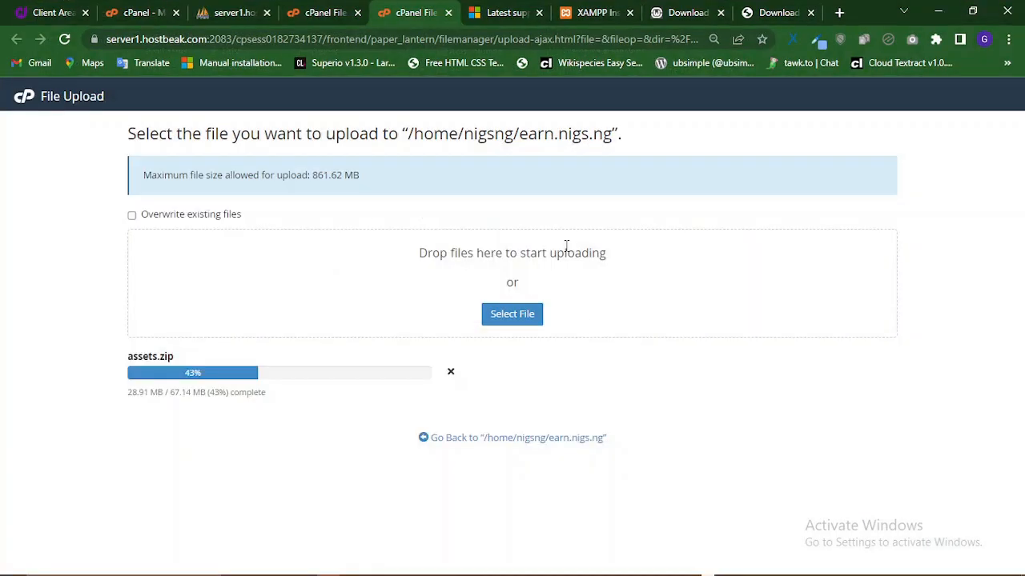
pyautogui.click(583, 10)
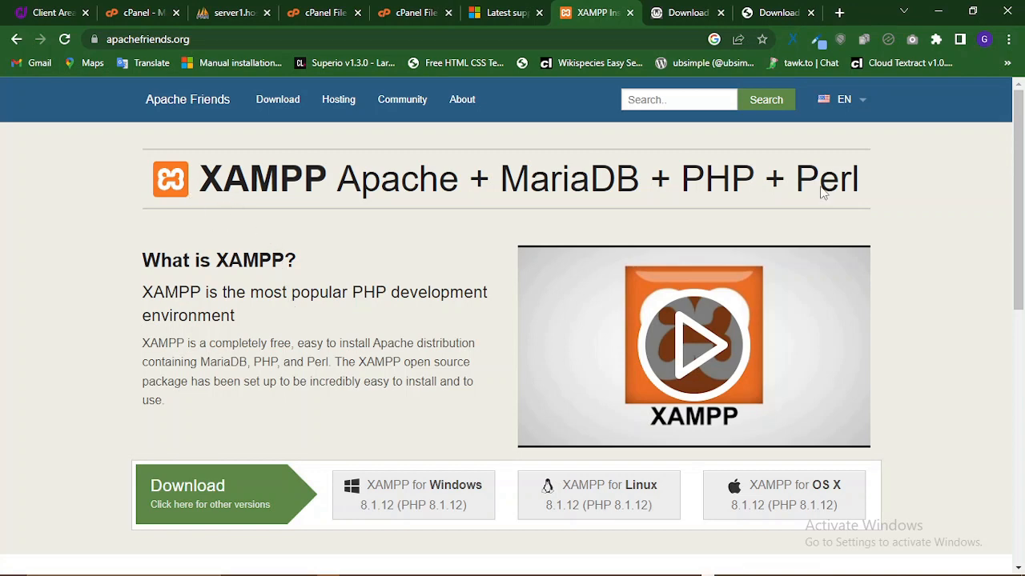
# - Switch Chrome to the WampServer 64-bit download page tab
pyautogui.click(679, 11)
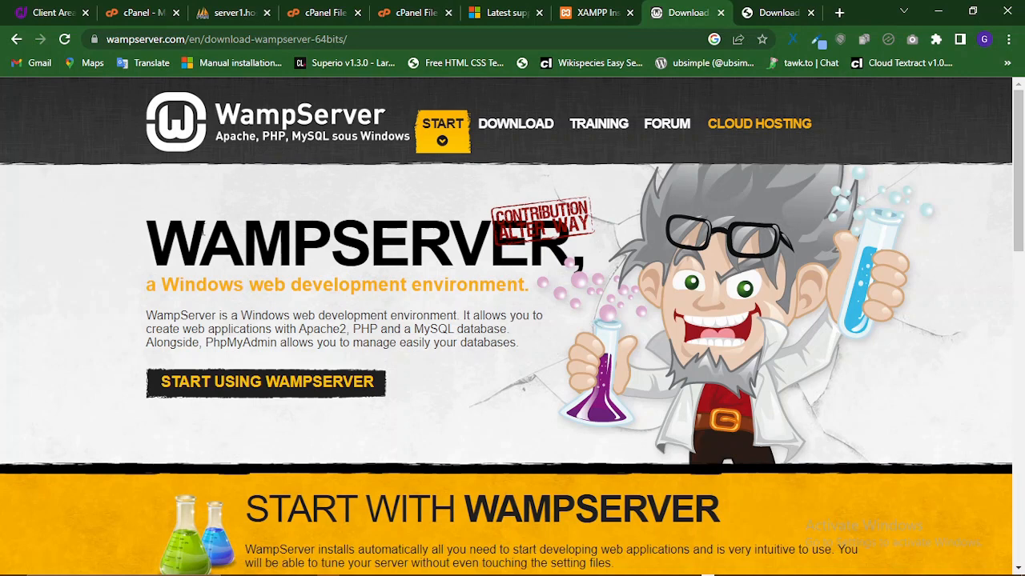
# - Bring the WampServer 3.2.6 64-bit and 32-bit download buttons into view
pyautogui.moveTo(167, 229); pyautogui.dragTo(335, 243)
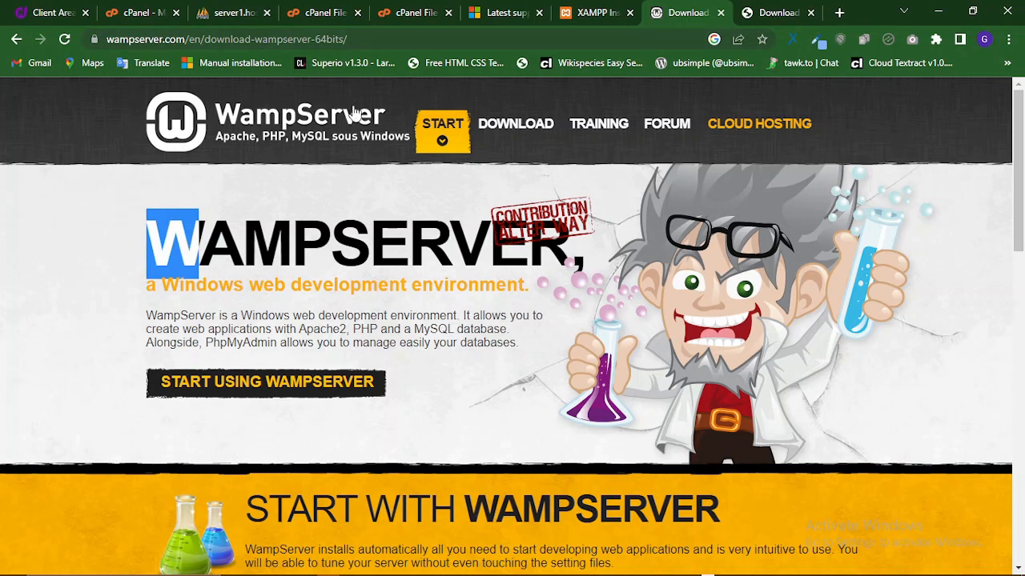
pyautogui.scroll(-3, 469, 272)
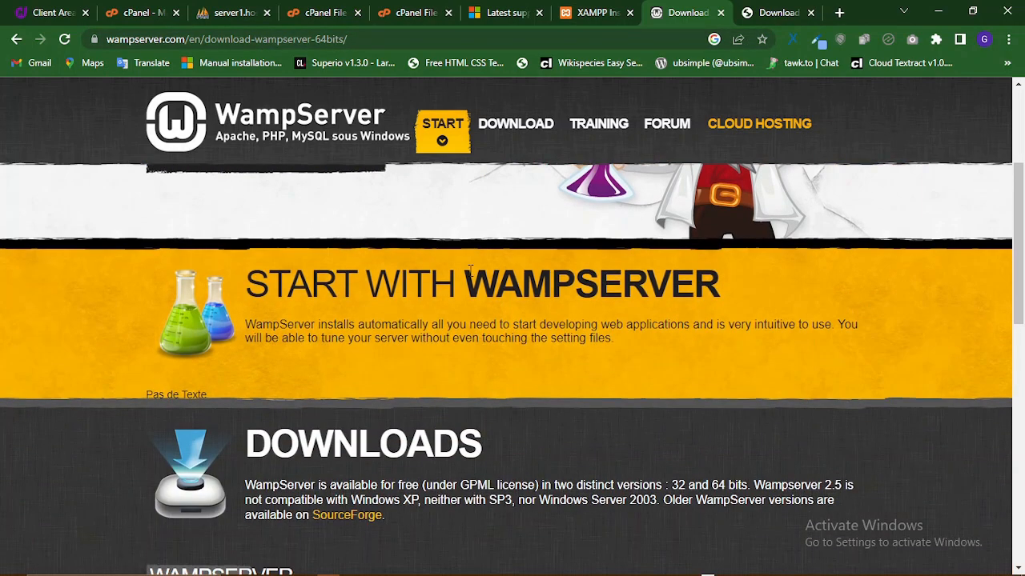
pyautogui.scroll(1, 469, 273)
pyautogui.scroll(-2, 469, 272)
pyautogui.scroll(3, 399, 385)
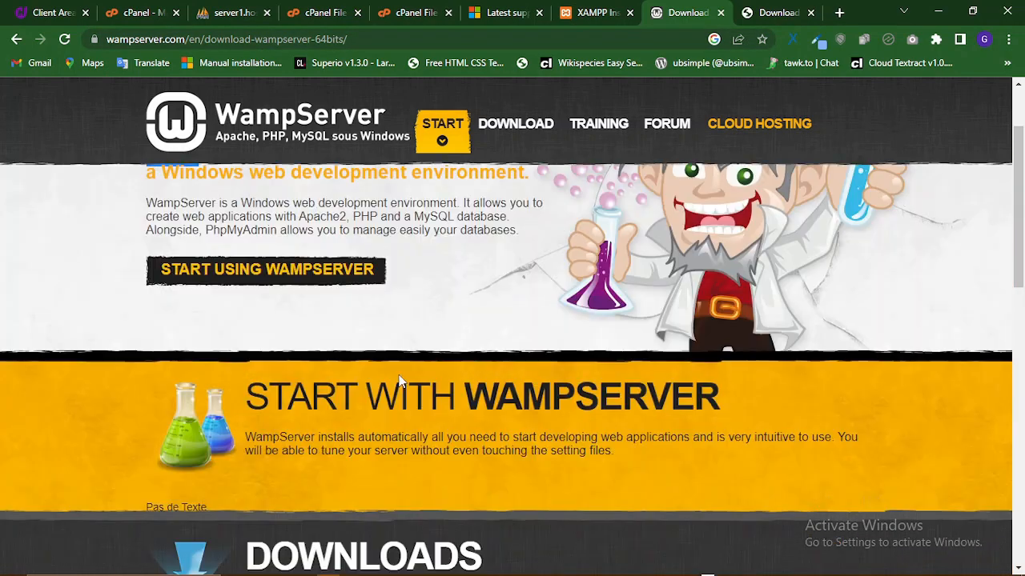
pyautogui.click(516, 128)
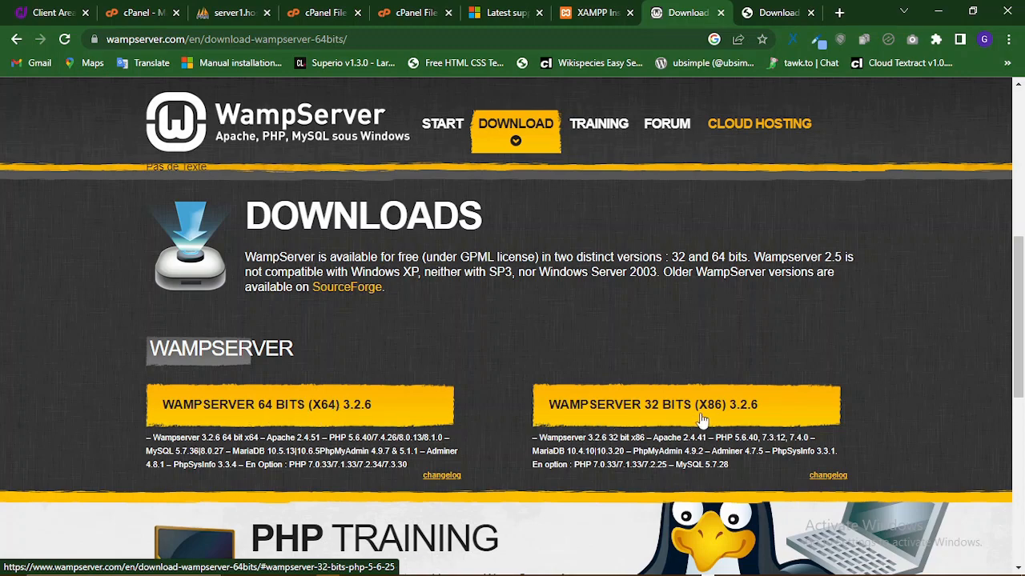
pyautogui.scroll(-2, 529, 392)
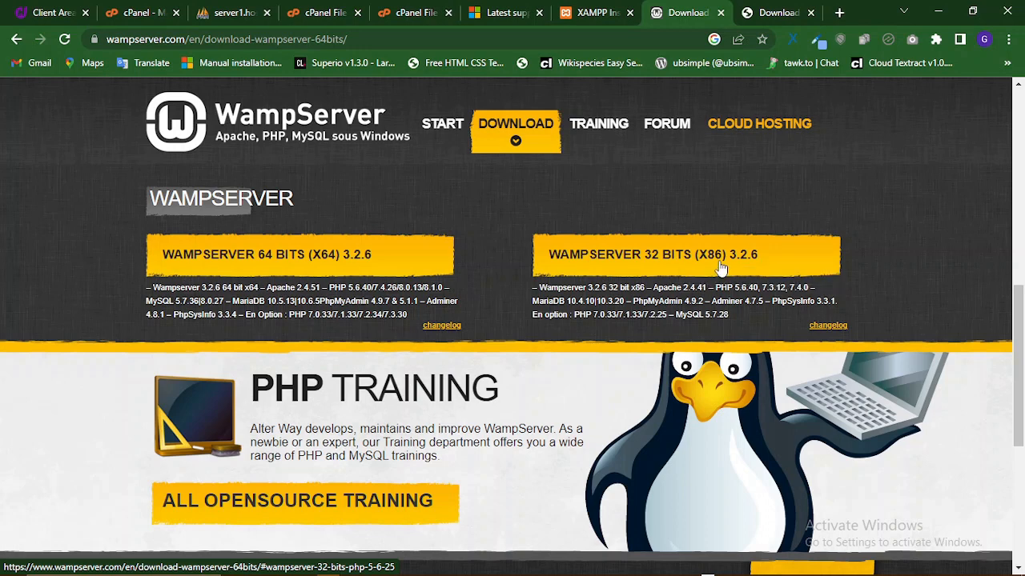
pyautogui.press('super+r')
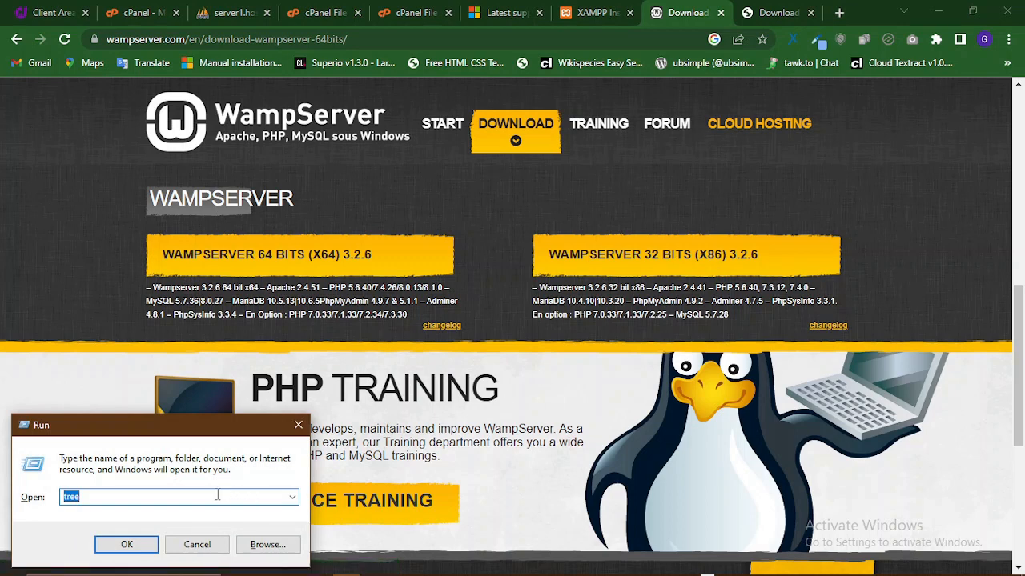
pyautogui.write('winver')
pyautogui.click(141, 546)
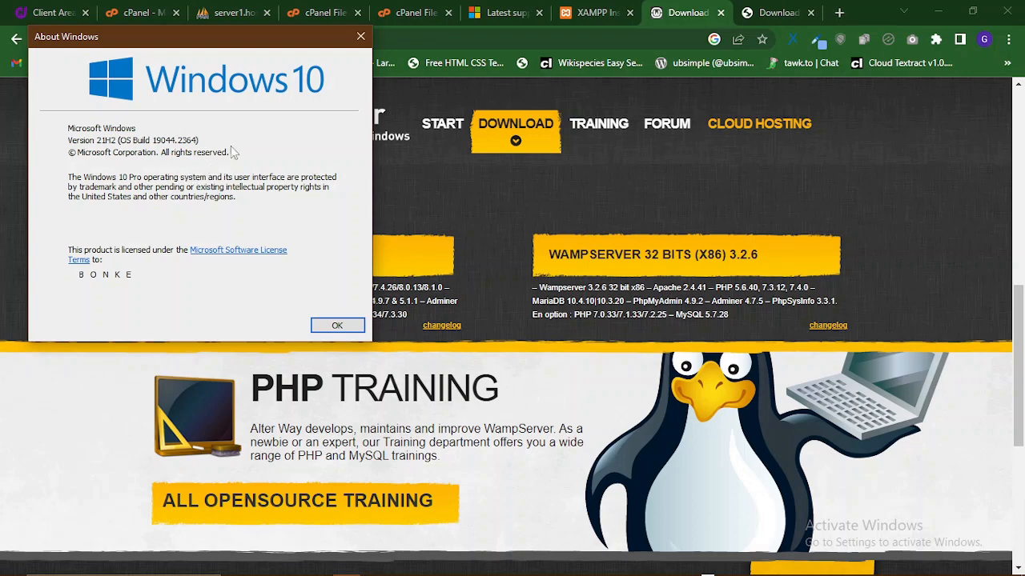
pyautogui.click(361, 36)
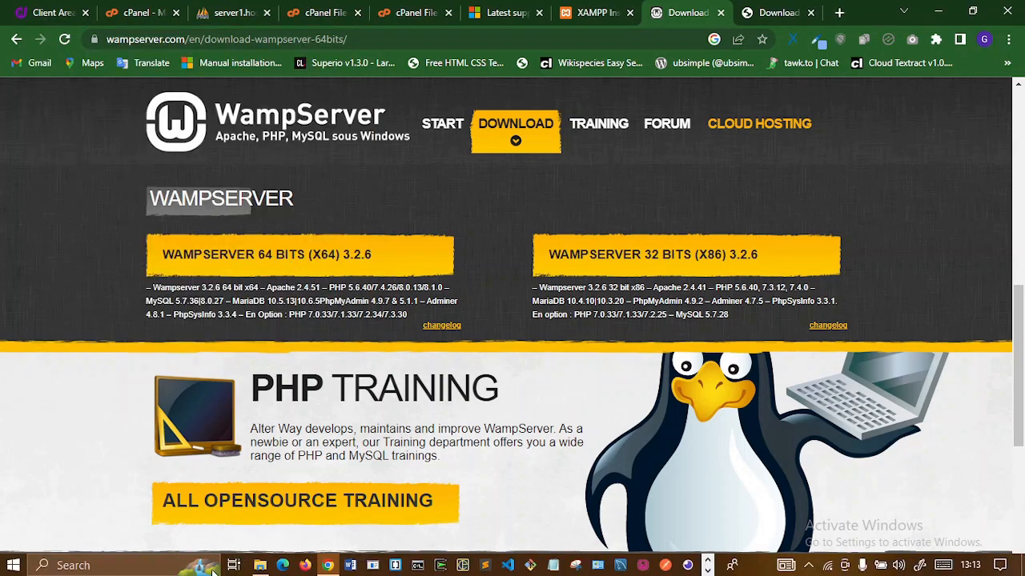
# - Confirm in This PC's system properties that Windows is a 64-bit operating system
pyautogui.click(260, 565)
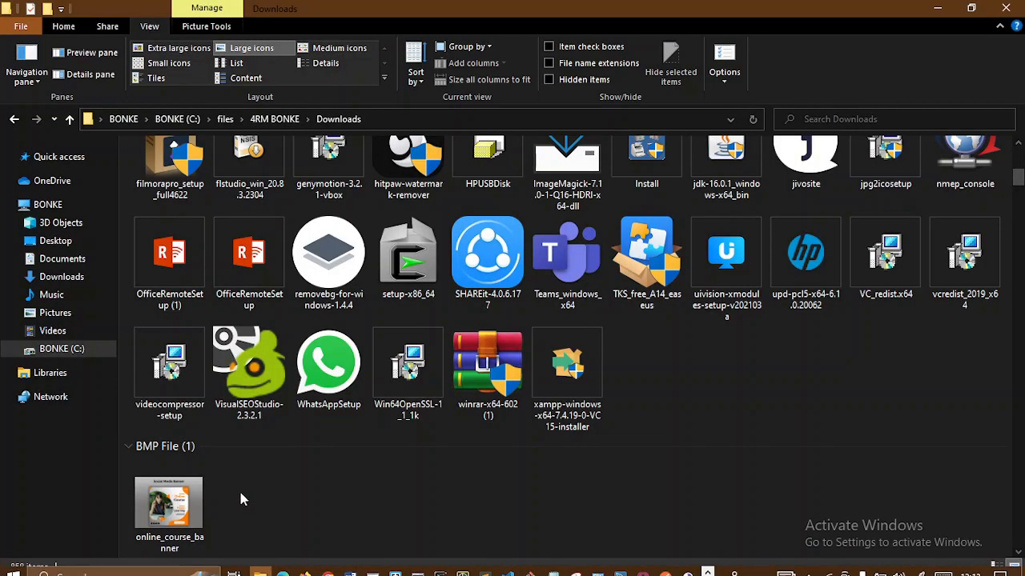
pyautogui.click(50, 206)
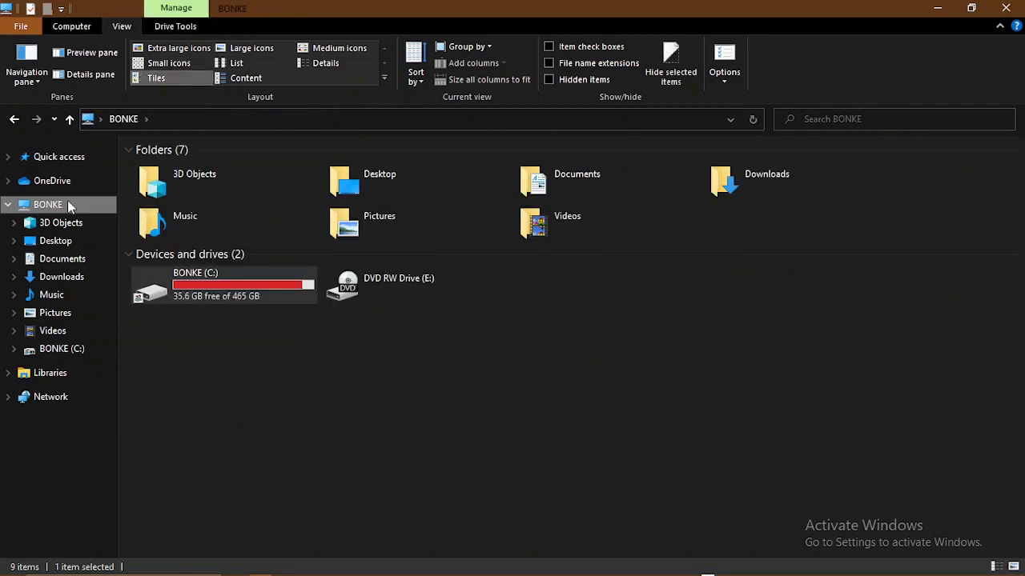
pyautogui.rightClick(68, 206)
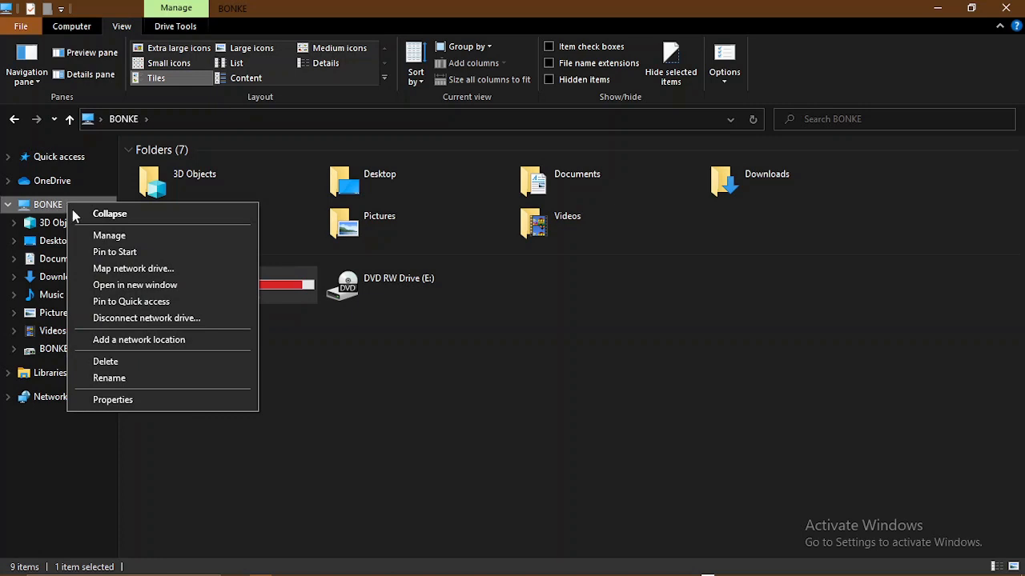
pyautogui.click(122, 401)
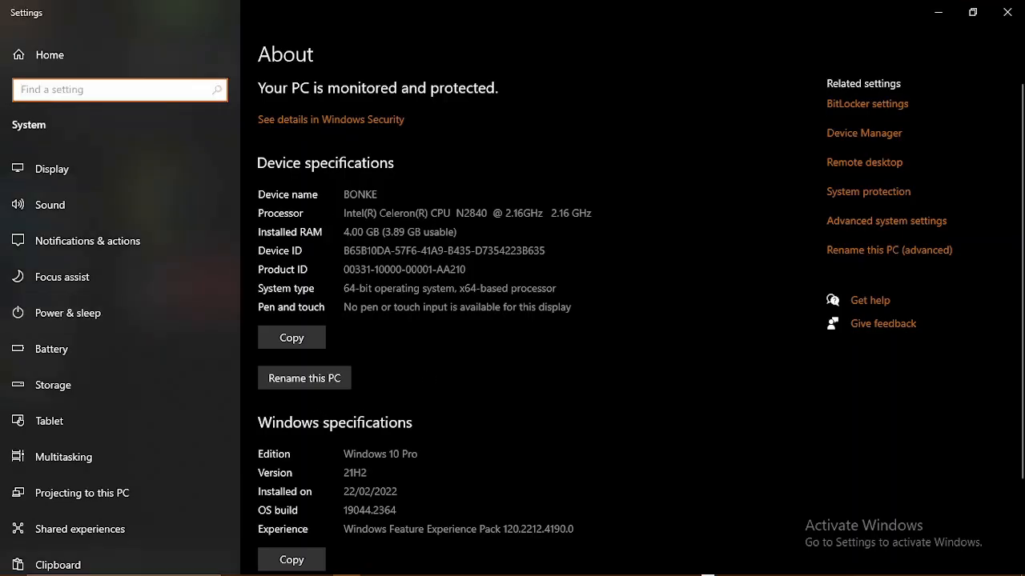
pyautogui.moveTo(349, 289); pyautogui.dragTo(372, 289)
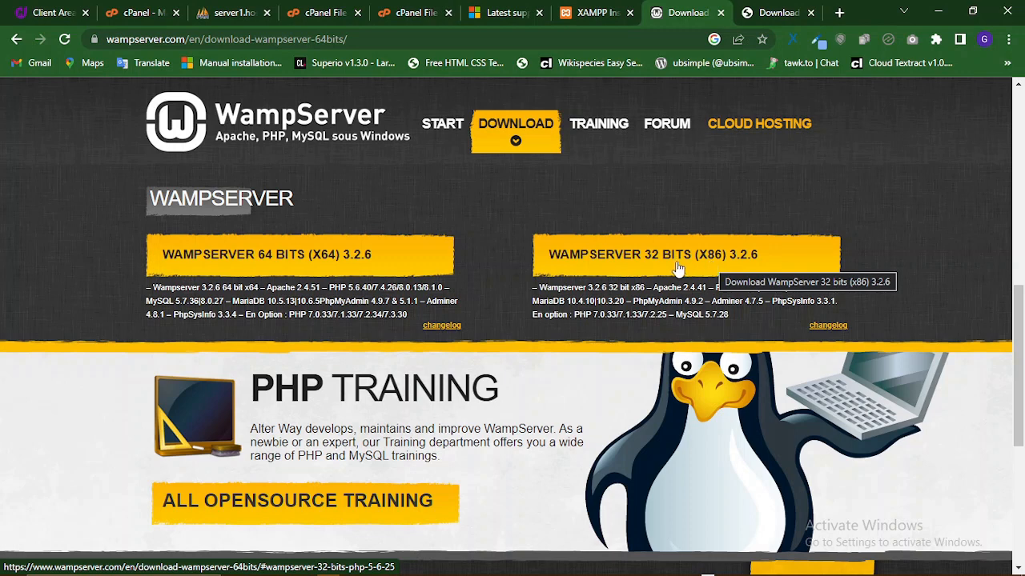
# - Bring up the WordPress 6.1.1 download page at wordpress.org in Chrome
pyautogui.click(583, 12)
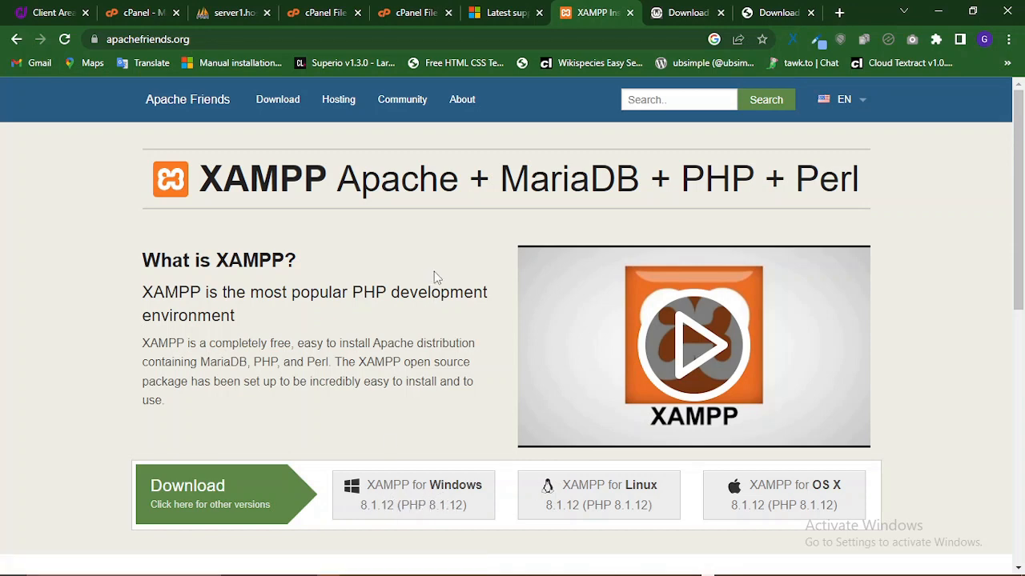
pyautogui.hotkey('alt', 'Tab')
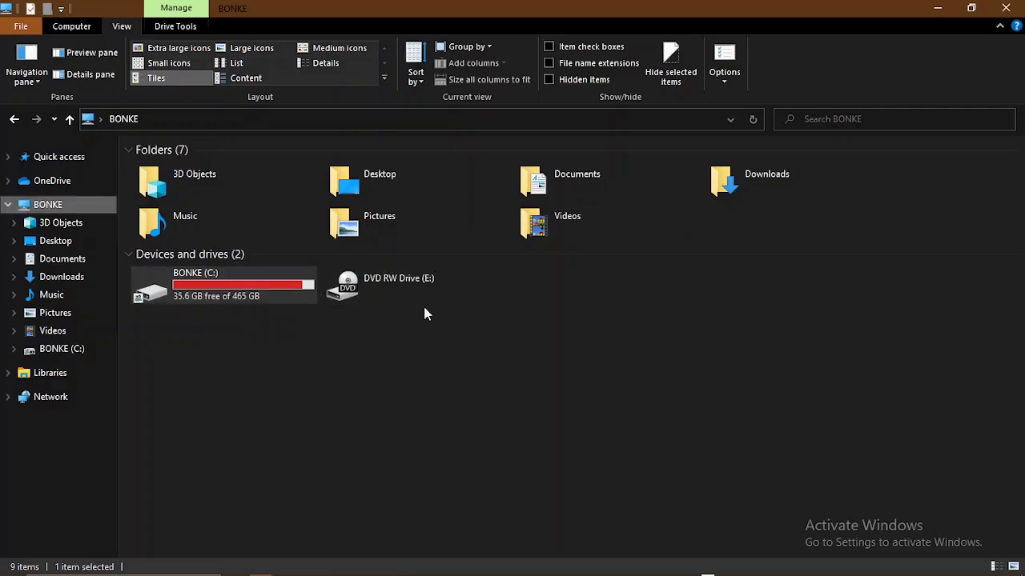
pyautogui.hotkey('alt', 'Tab')
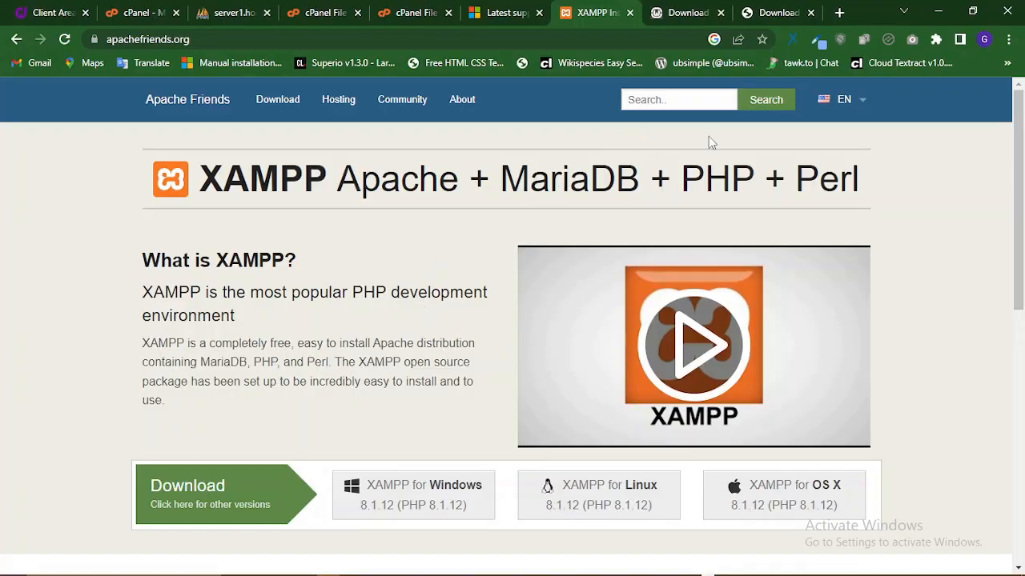
pyautogui.click(747, 12)
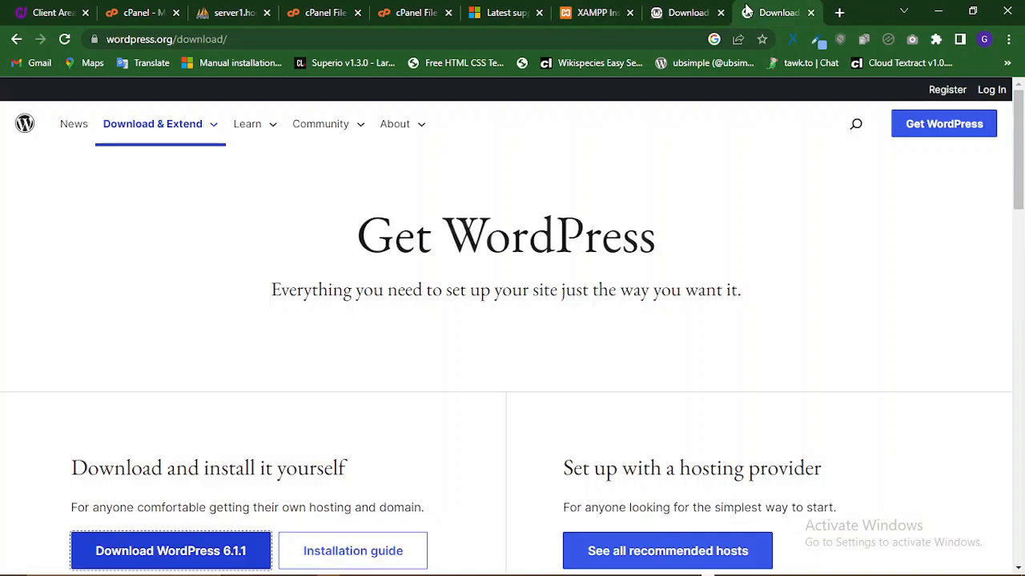
# - Open Microsoft's Visual C++ Redistributable downloads page and scroll through it
pyautogui.click(686, 12)
pyautogui.click(501, 12)
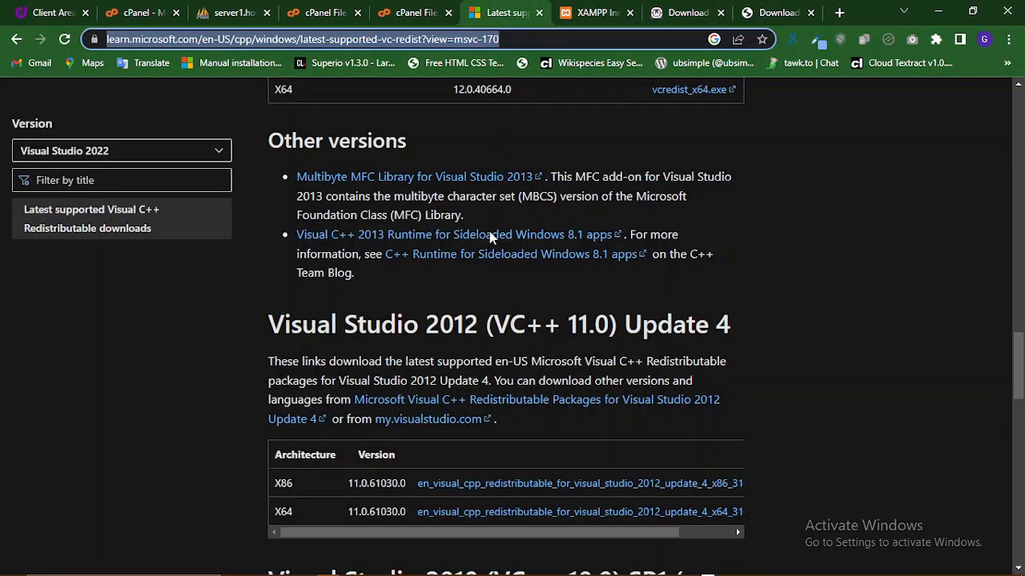
pyautogui.click(898, 241)
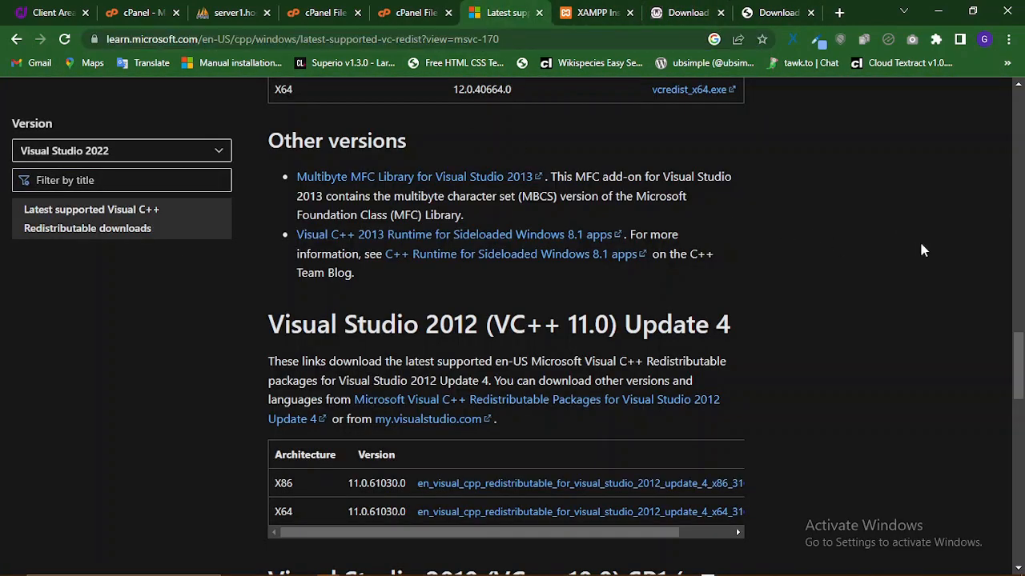
pyautogui.scroll(15, 901, 228)
pyautogui.scroll(8, 901, 207)
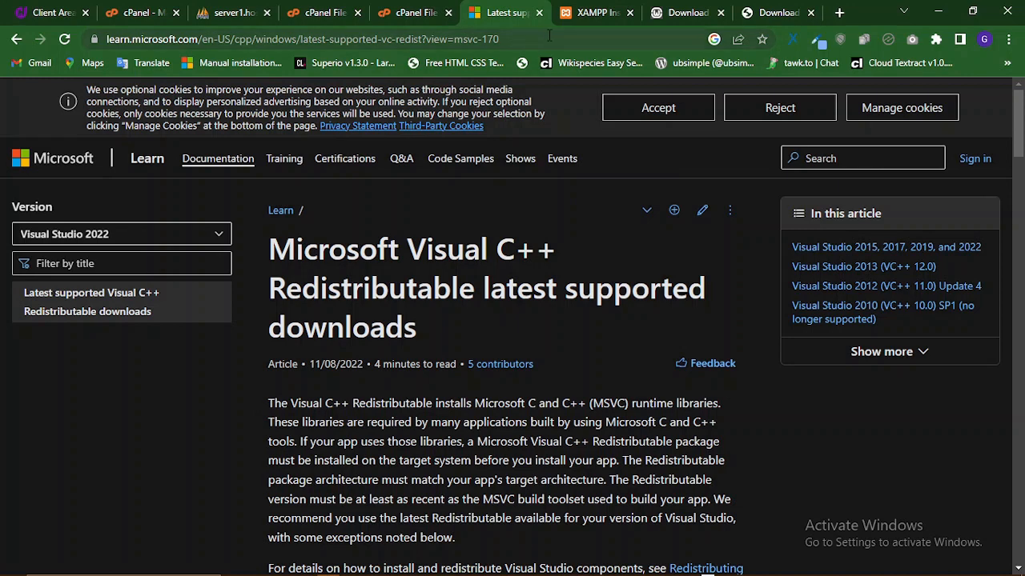
pyautogui.scroll(-2, 513, 249)
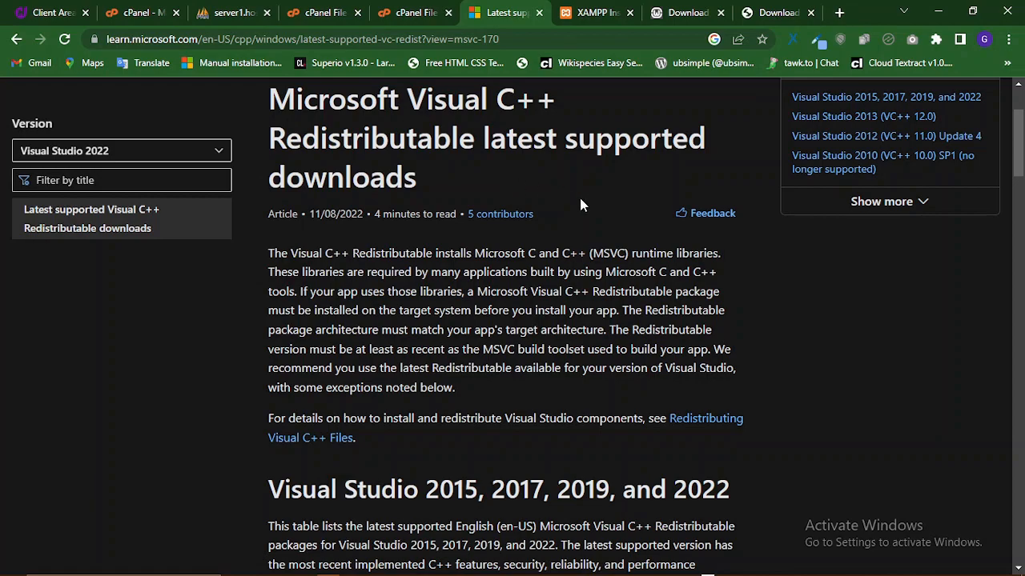
pyautogui.scroll(-20, 567, 311)
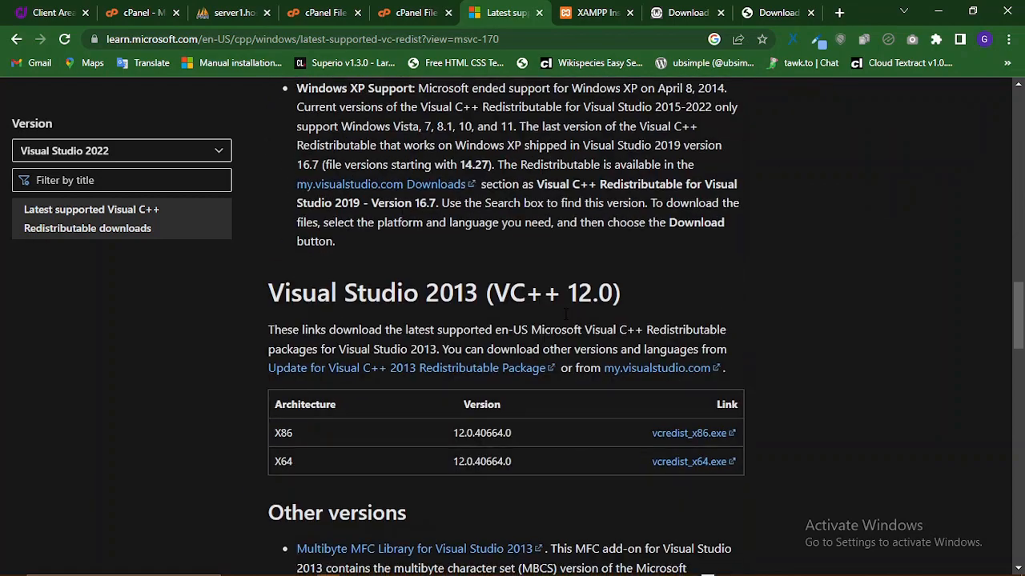
pyautogui.scroll(-5, 563, 318)
pyautogui.scroll(3, 563, 318)
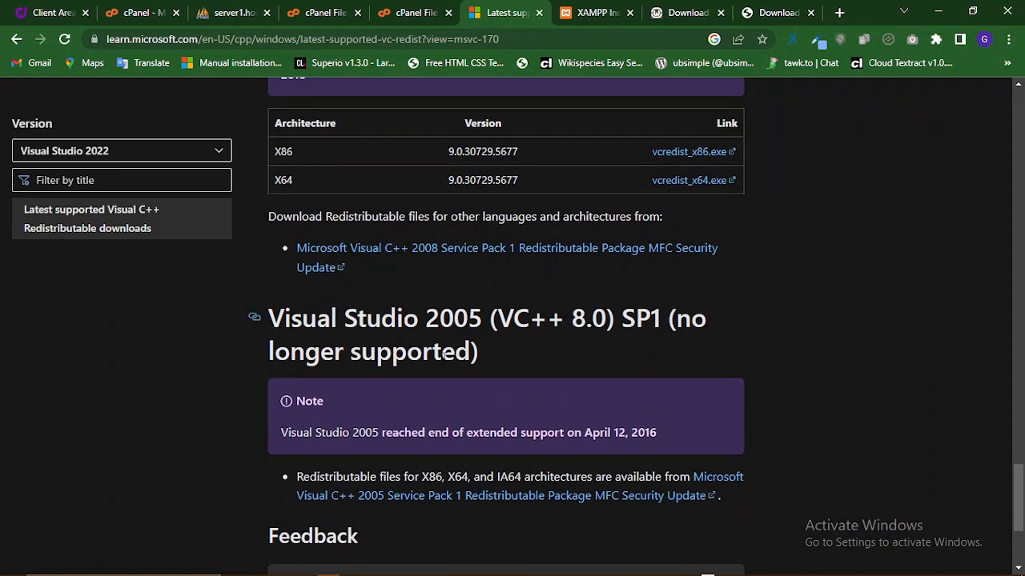
pyautogui.scroll(3, 436, 452)
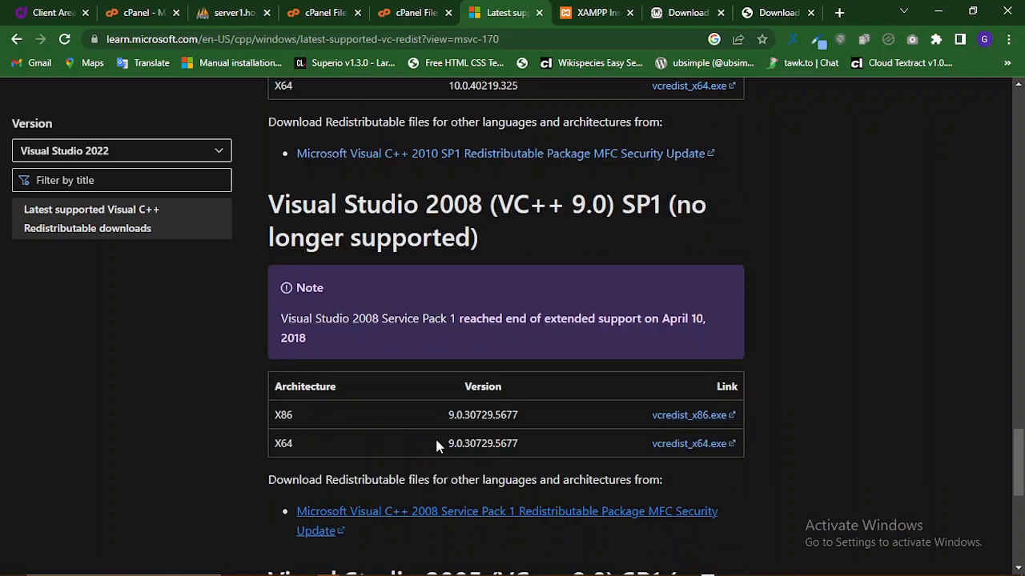
pyautogui.scroll(-2, 469, 411)
pyautogui.scroll(4, 464, 410)
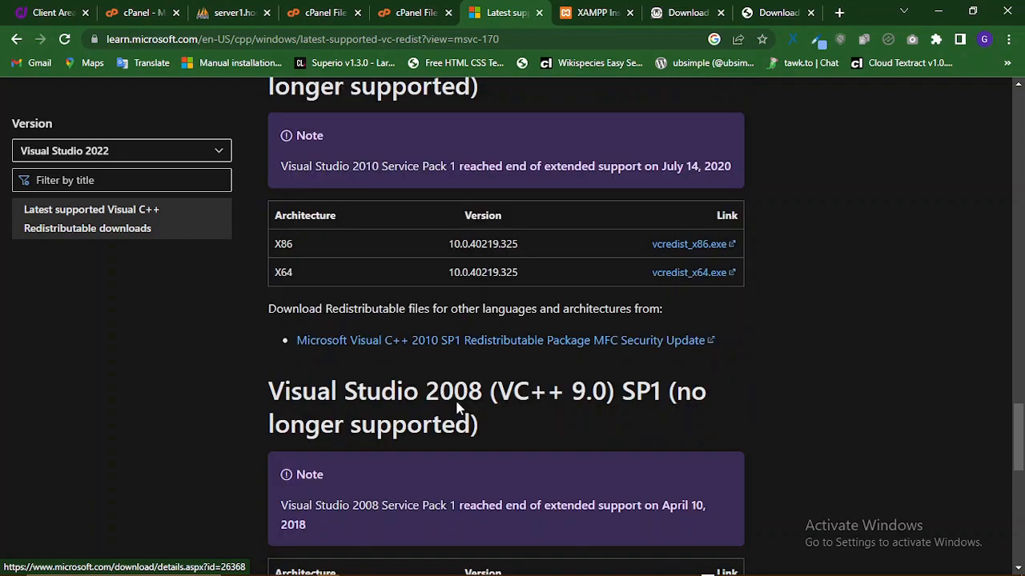
pyautogui.scroll(3, 458, 408)
pyautogui.scroll(4, 571, 366)
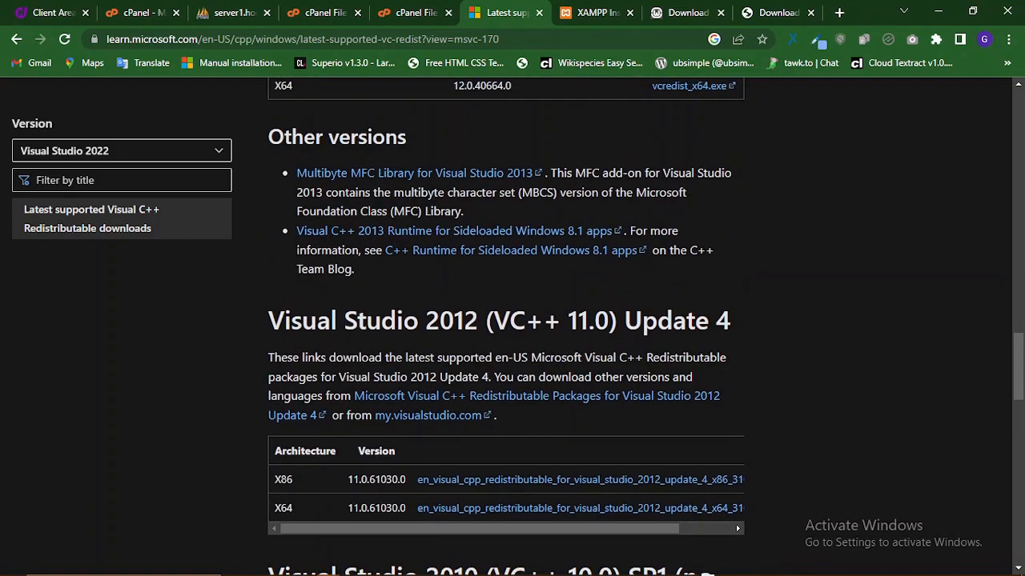
pyautogui.scroll(6, 520, 352)
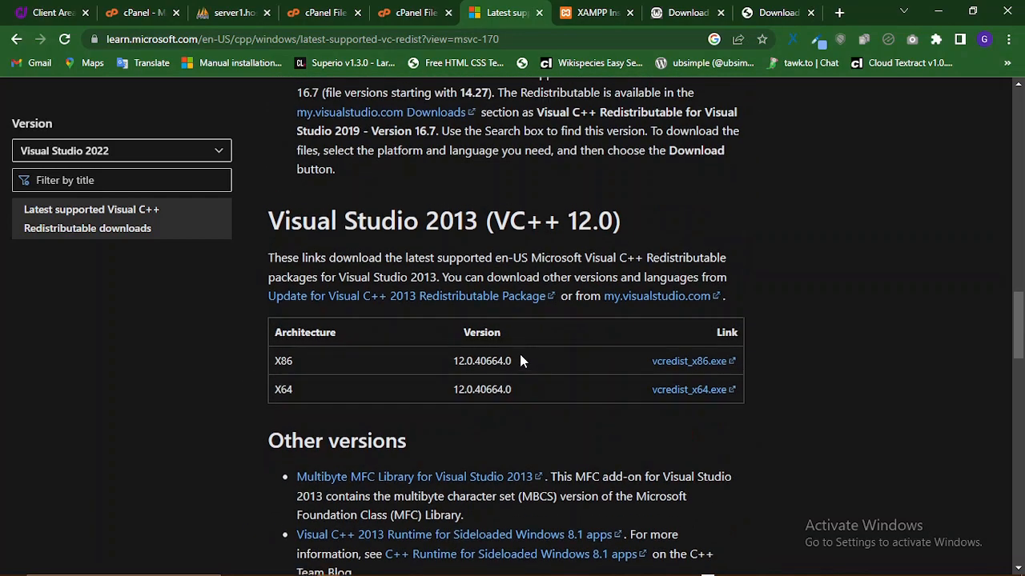
pyautogui.scroll(10, 519, 352)
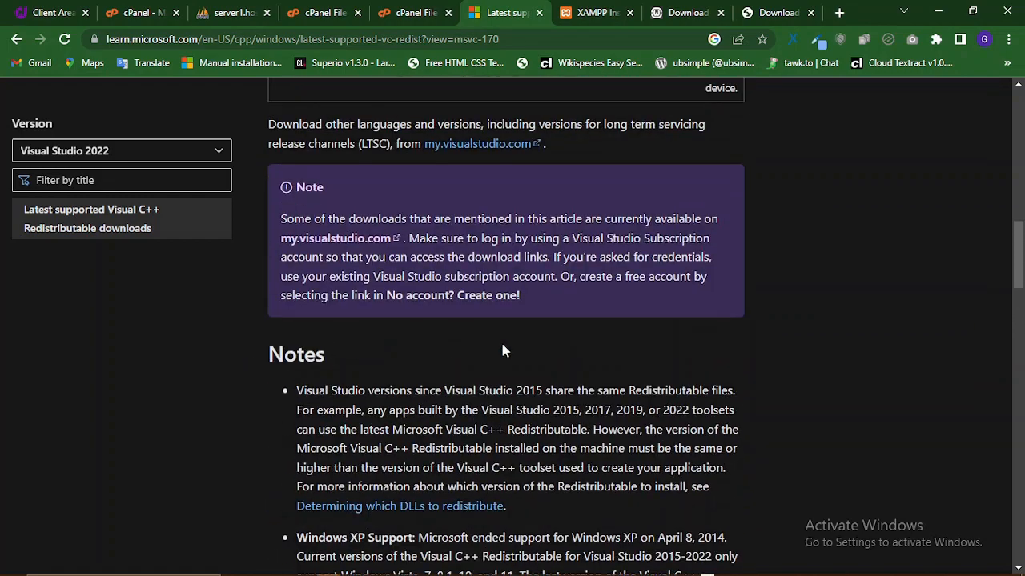
pyautogui.scroll(4, 517, 351)
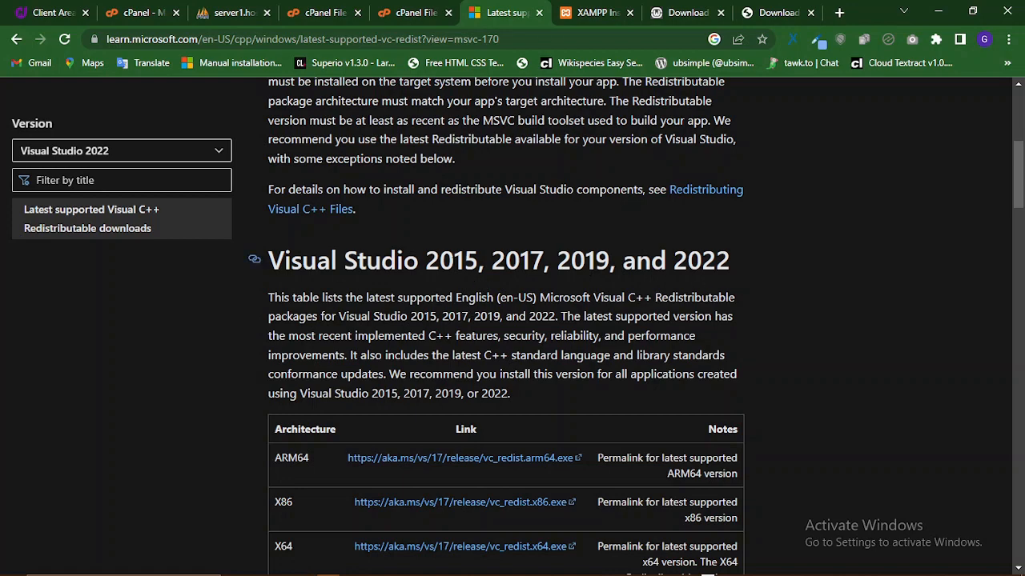
# - Review the redistributable download links, then switch to File Explorer showing This PC
pyautogui.moveTo(1018, 178); pyautogui.dragTo(970, 464)
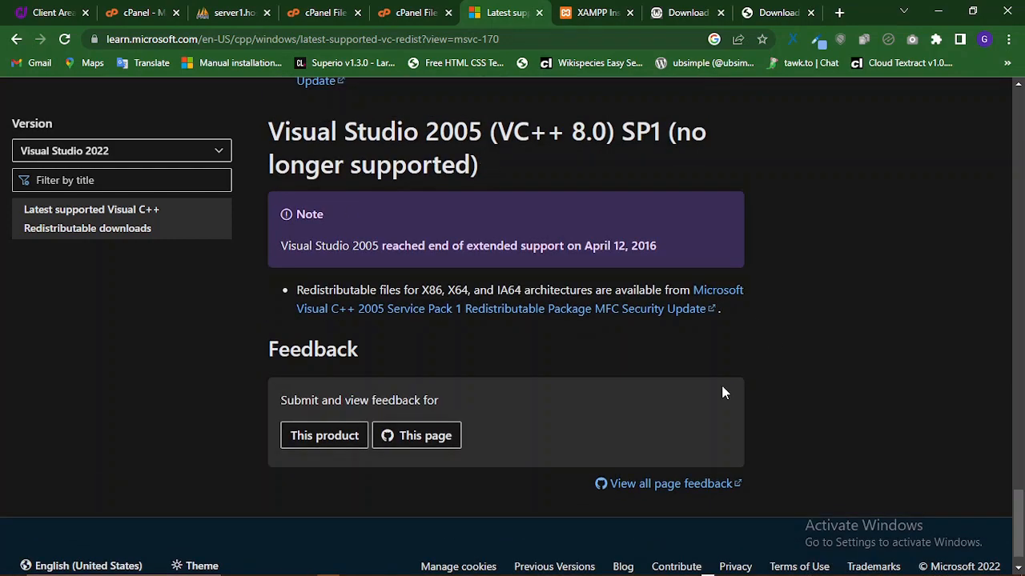
pyautogui.scroll(9, 700, 359)
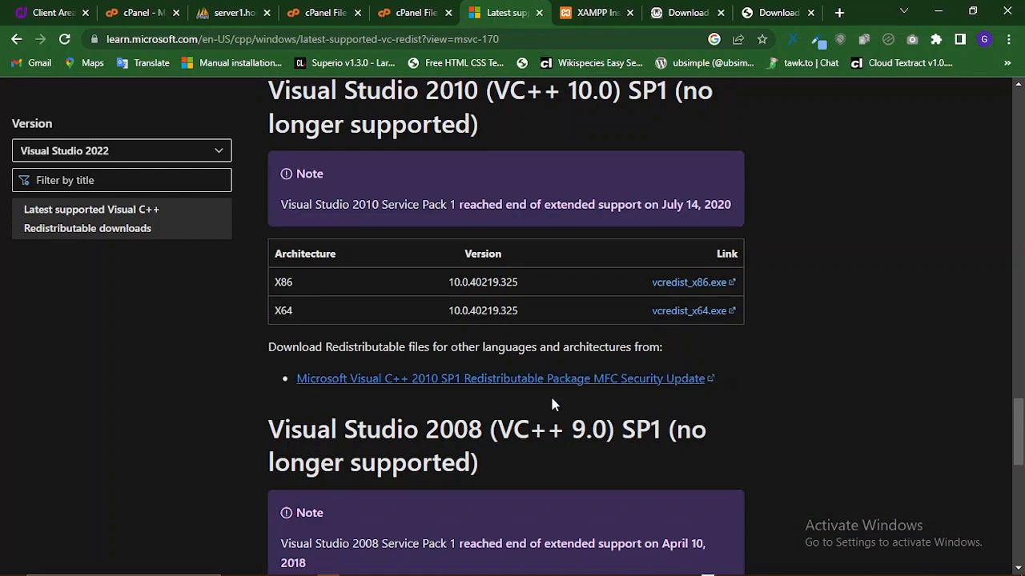
pyautogui.scroll(2, 530, 305)
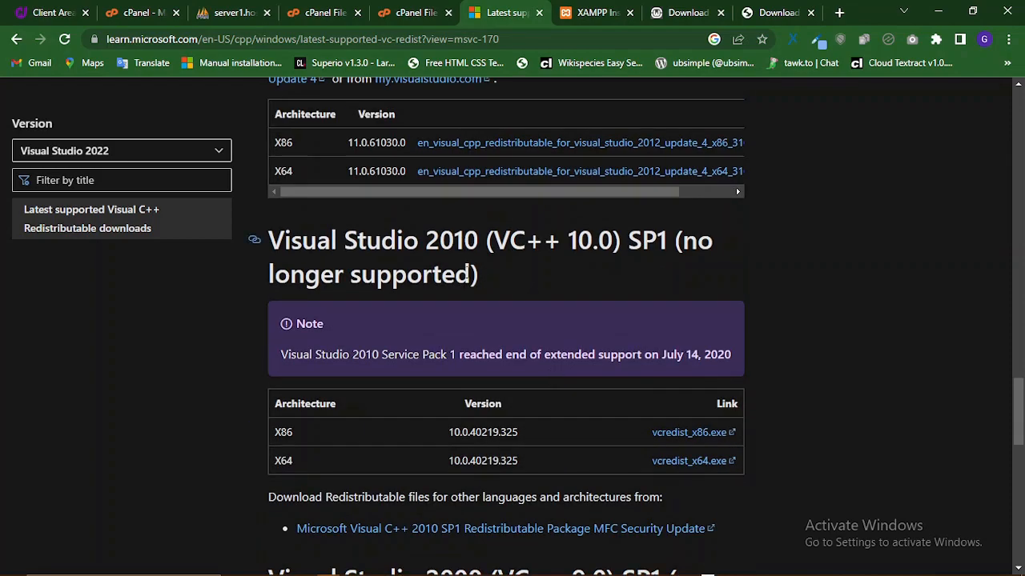
pyautogui.scroll(4, 501, 381)
pyautogui.scroll(15, 496, 378)
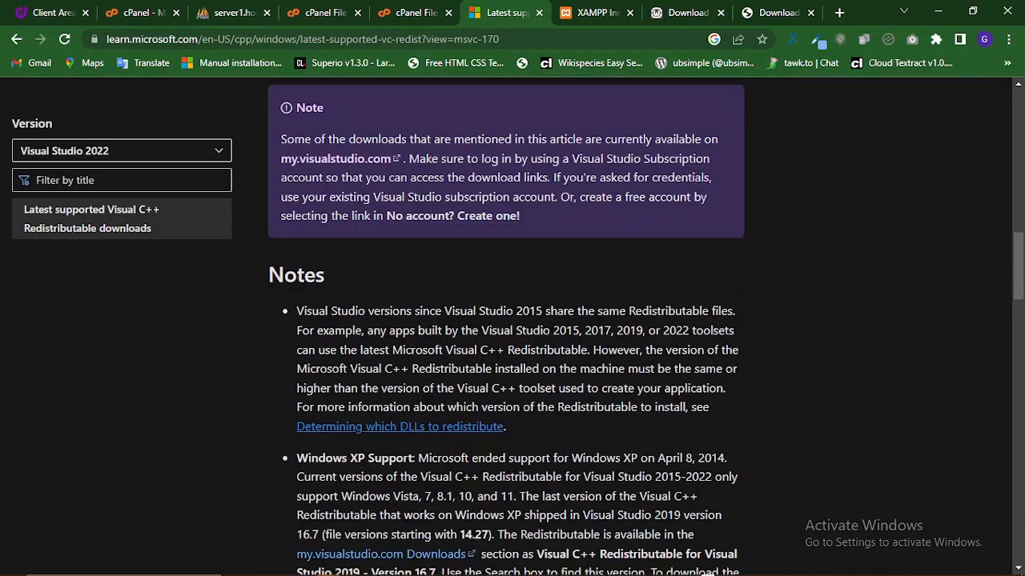
pyautogui.scroll(4, 526, 344)
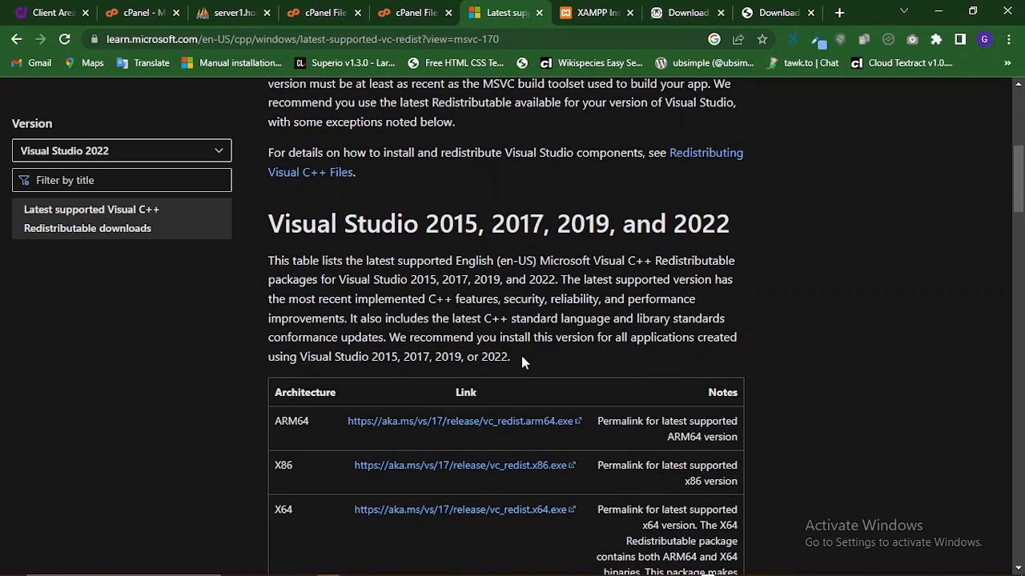
pyautogui.scroll(-1, 516, 355)
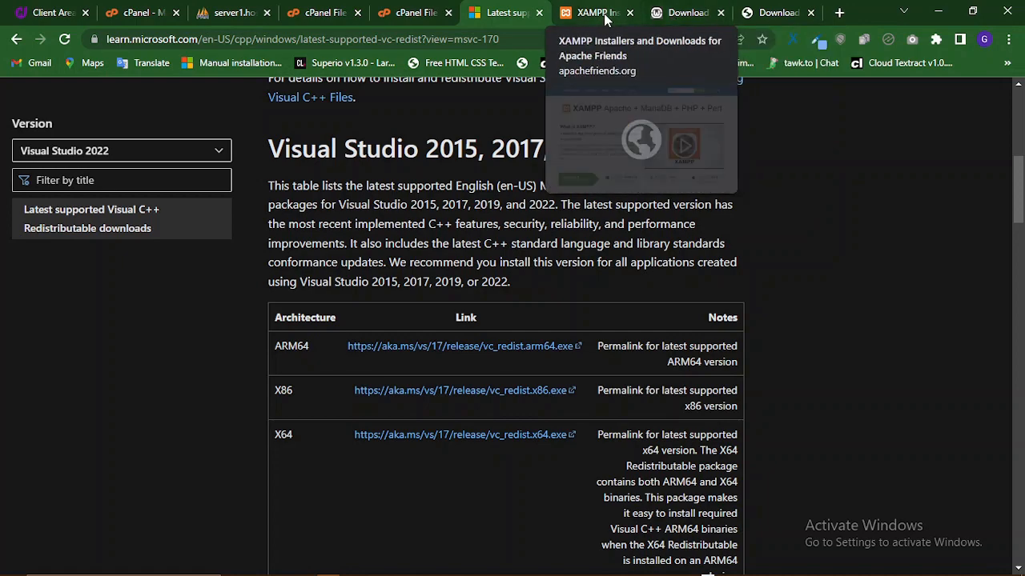
pyautogui.hotkey('alt', 'Tab')
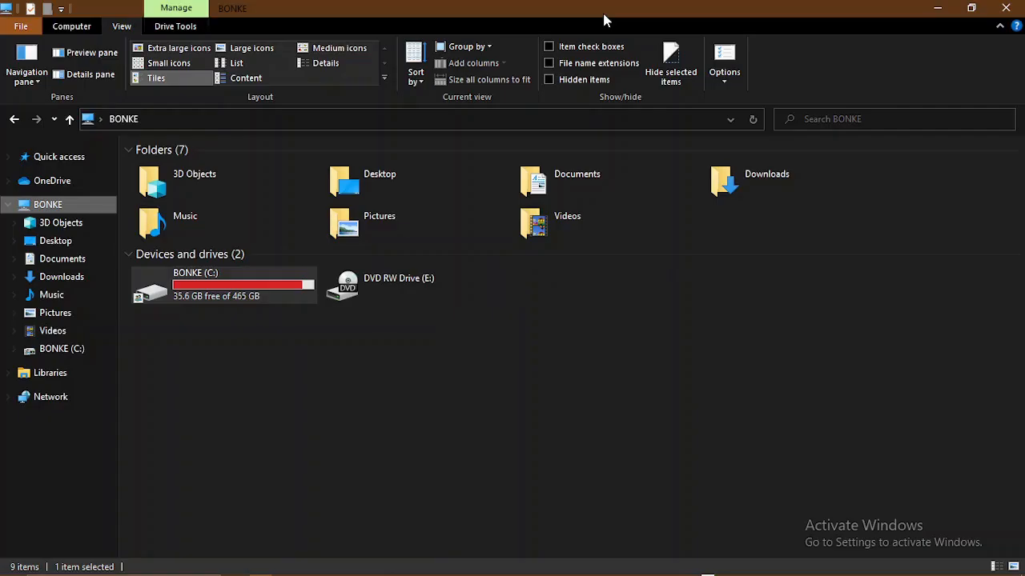
# - Launch the xampp-windows installer from the Downloads folder
pyautogui.click(8, 119)
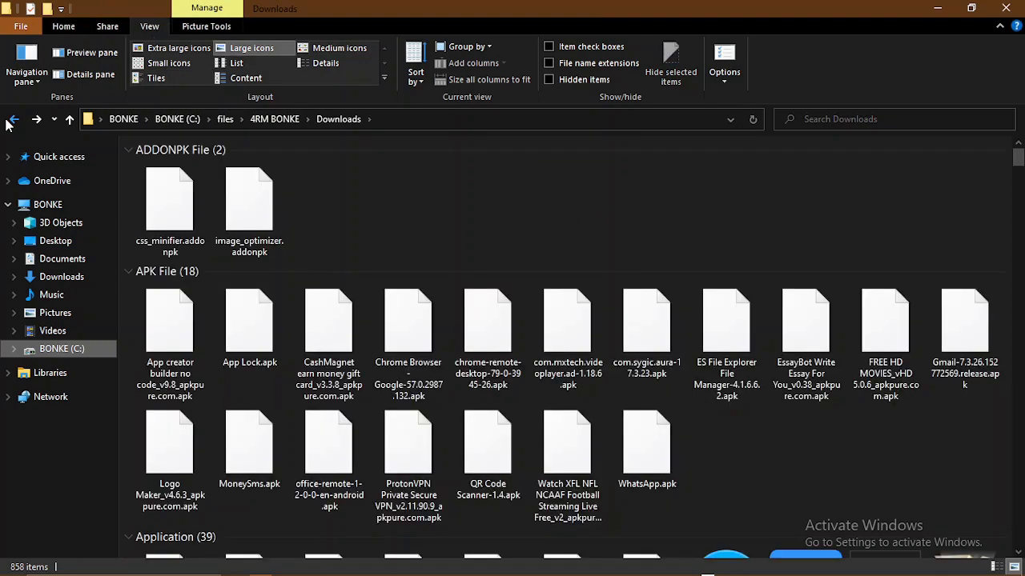
pyautogui.scroll(-4, 730, 263)
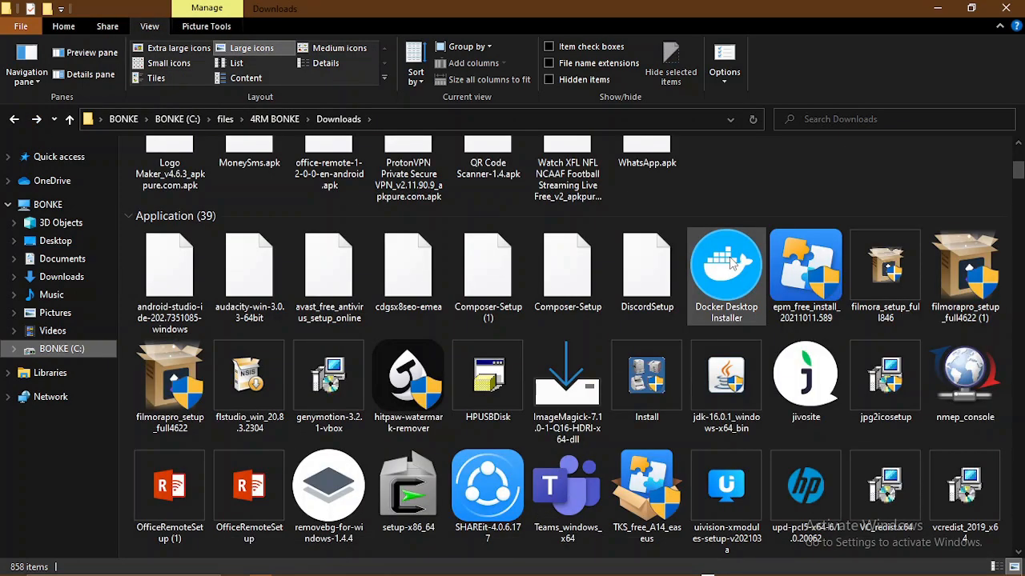
pyautogui.scroll(-3, 730, 262)
pyautogui.doubleClick(592, 369)
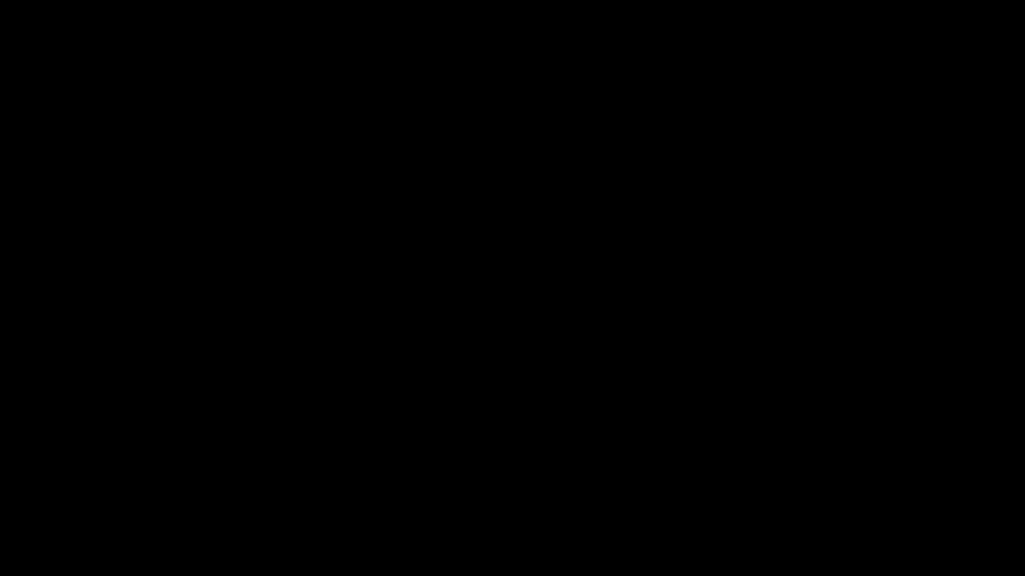
pyautogui.scroll(7, 472, 391)
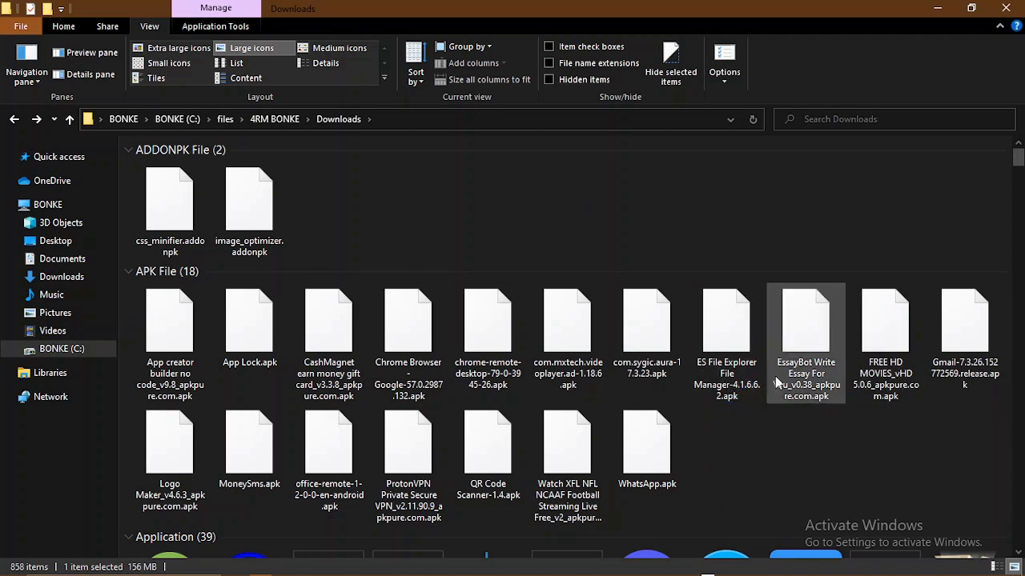
pyautogui.scroll(-10, 775, 376)
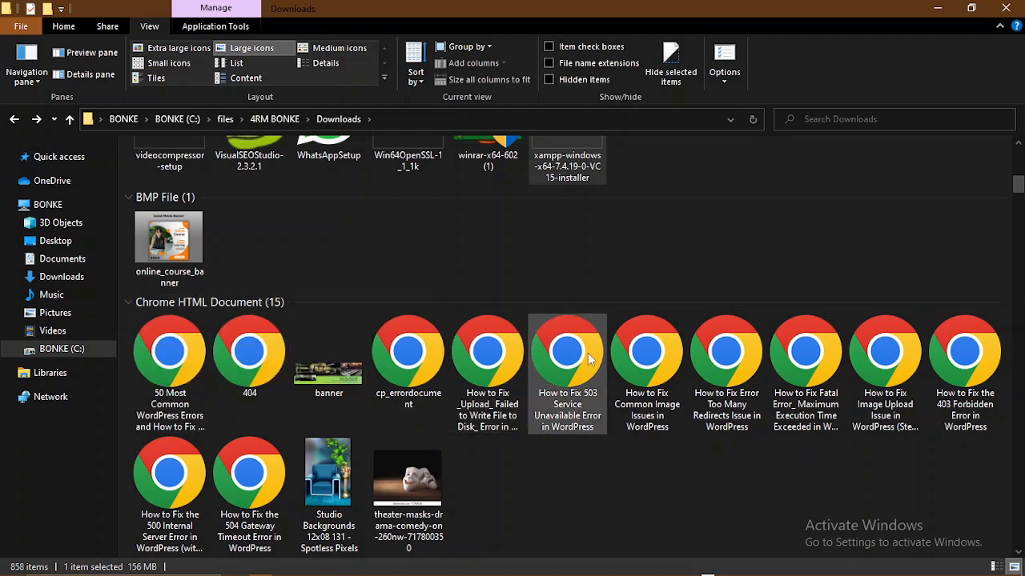
# - Close the Downloads window and find the starting XAMPP installer among running apps
pyautogui.moveTo(575, 567)
pyautogui.click(707, 570)
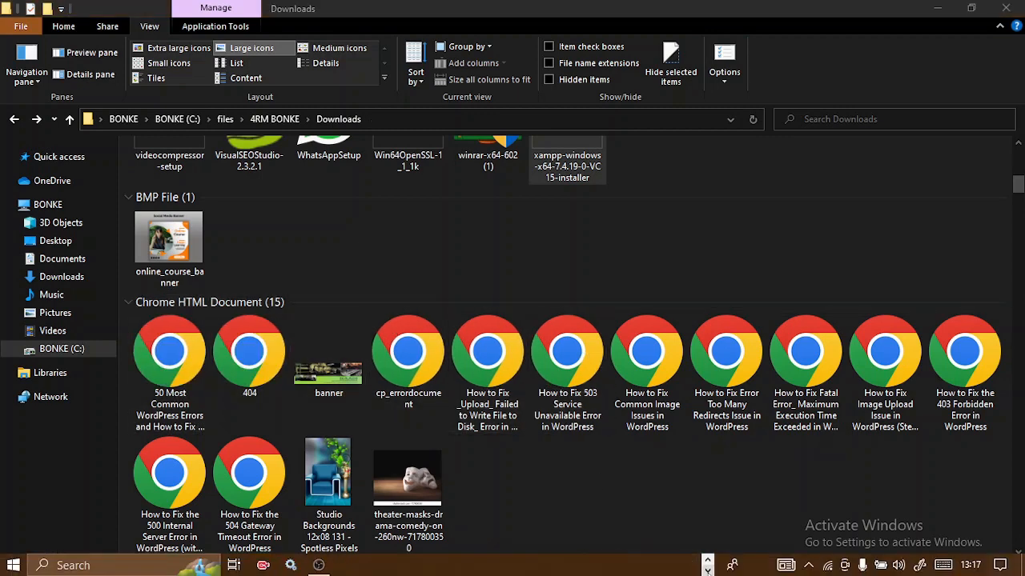
pyautogui.click(685, 502)
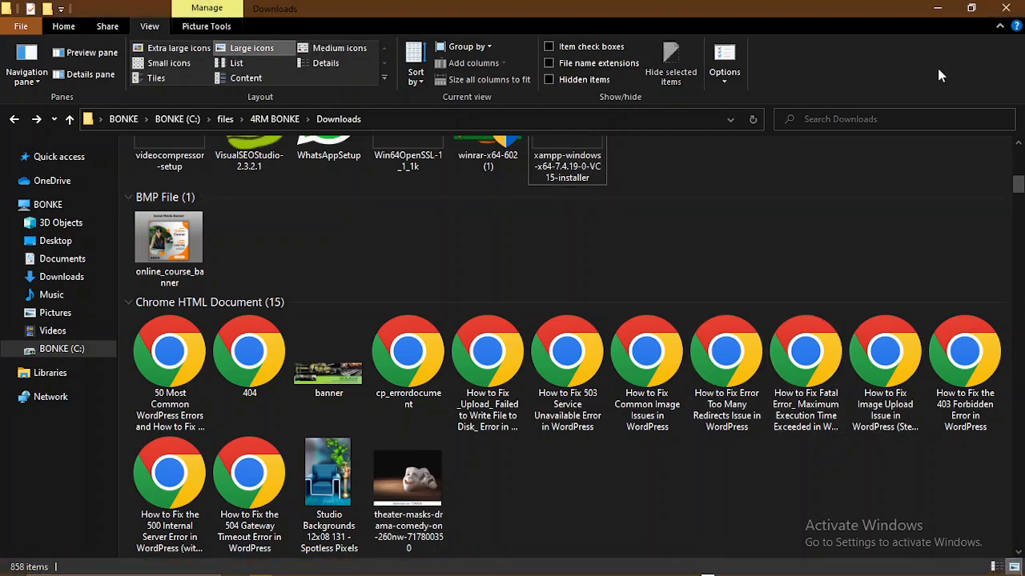
pyautogui.click(1006, 8)
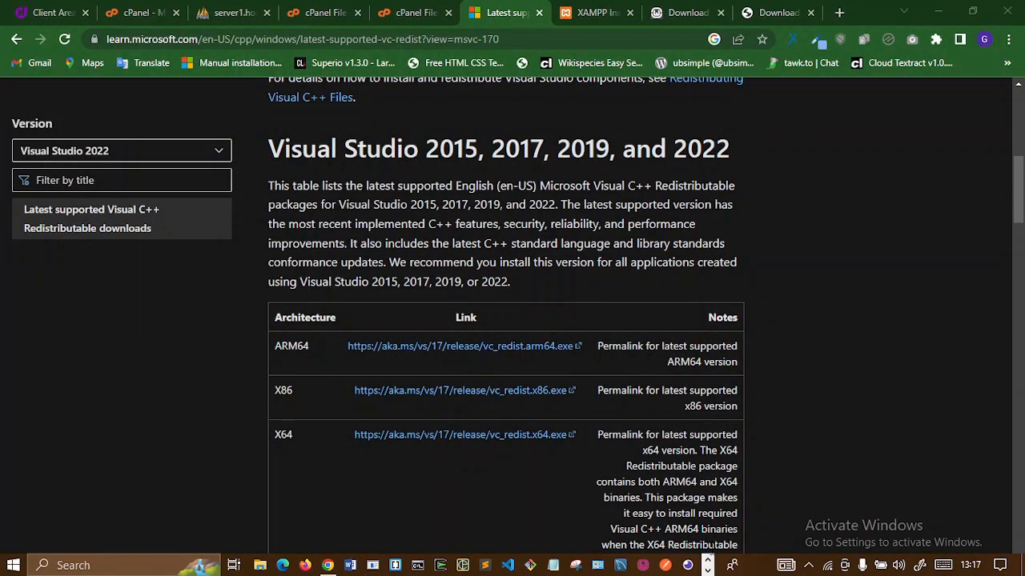
pyautogui.click(708, 570)
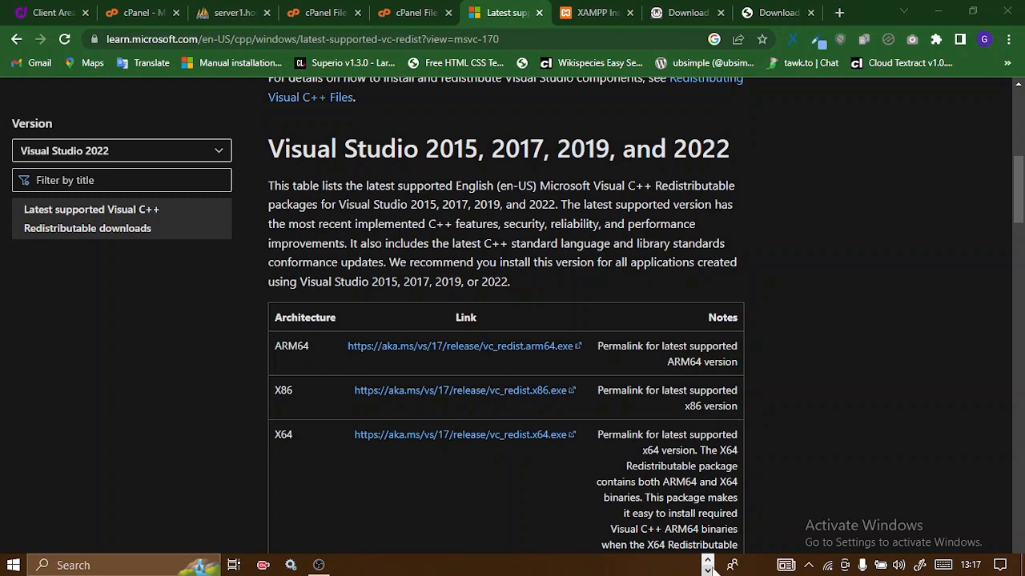
pyautogui.click(710, 561)
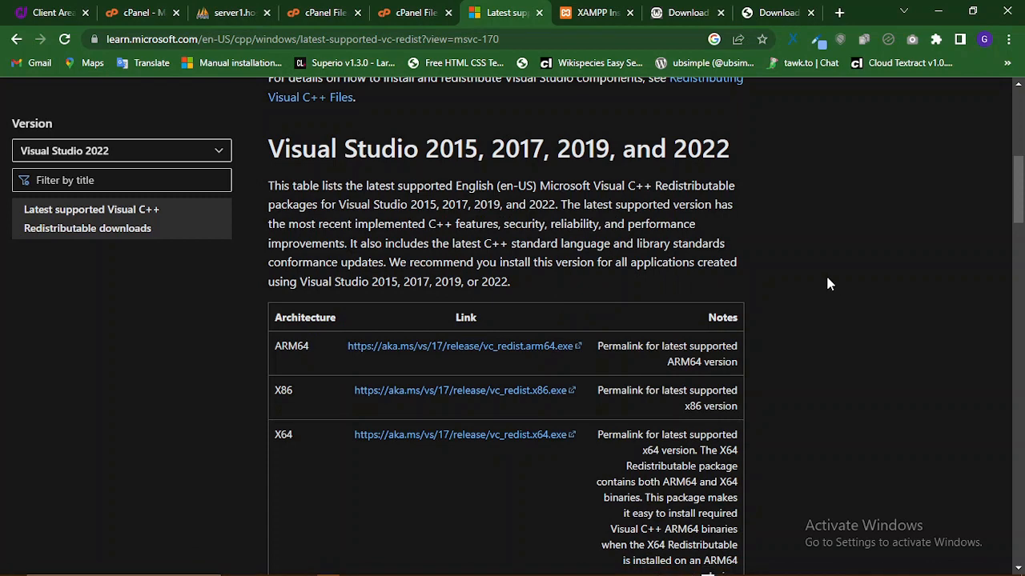
pyautogui.moveTo(680, 574)
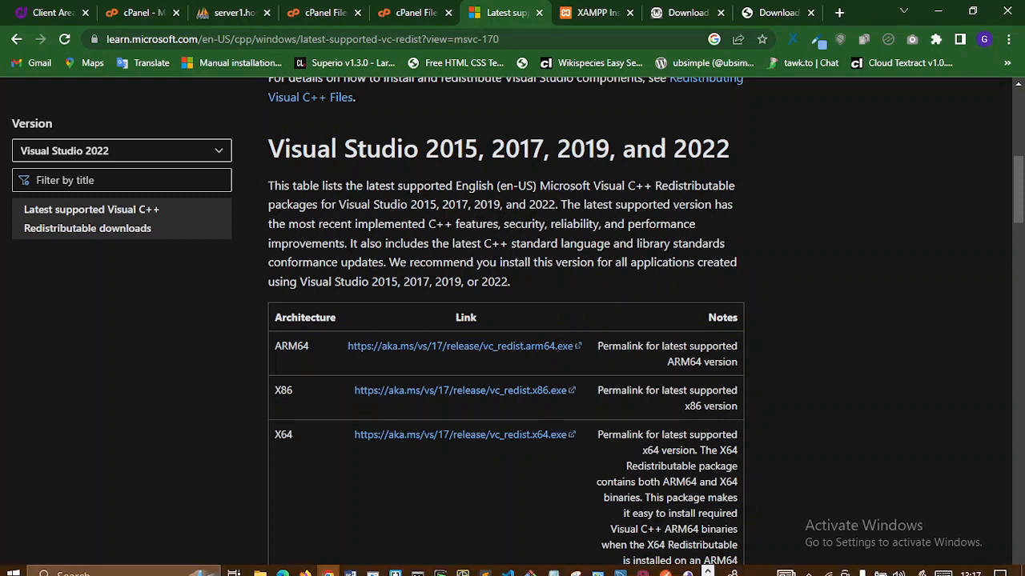
pyautogui.click(708, 565)
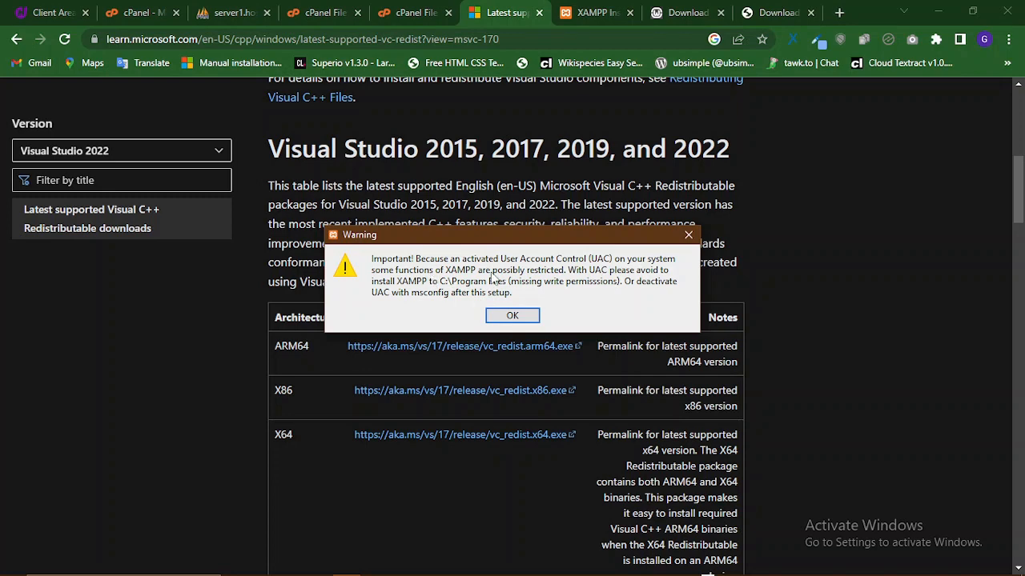
# - Acknowledge the UAC warning and advance setup past Welcome, keeping all components
pyautogui.click(512, 316)
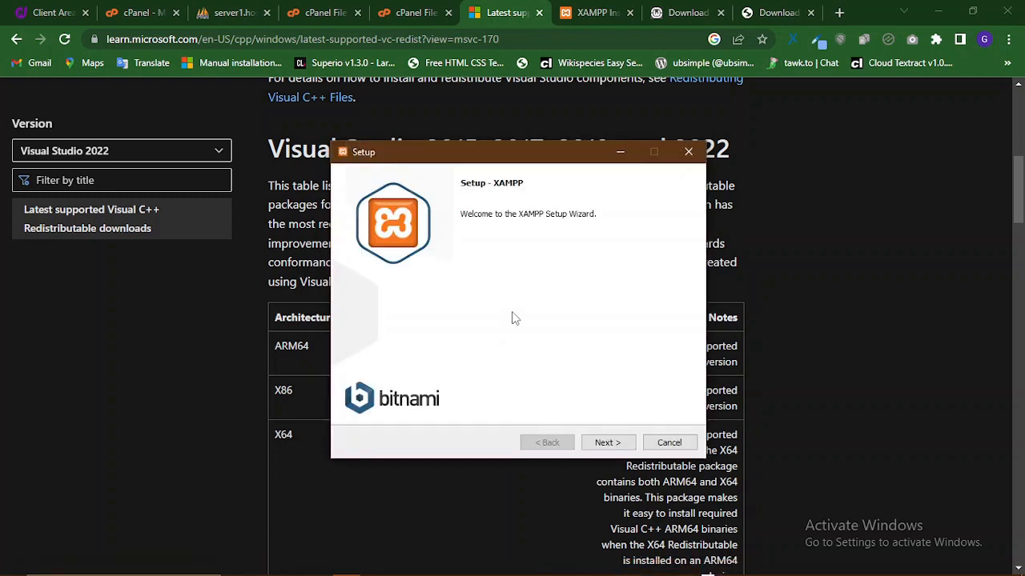
pyautogui.click(610, 446)
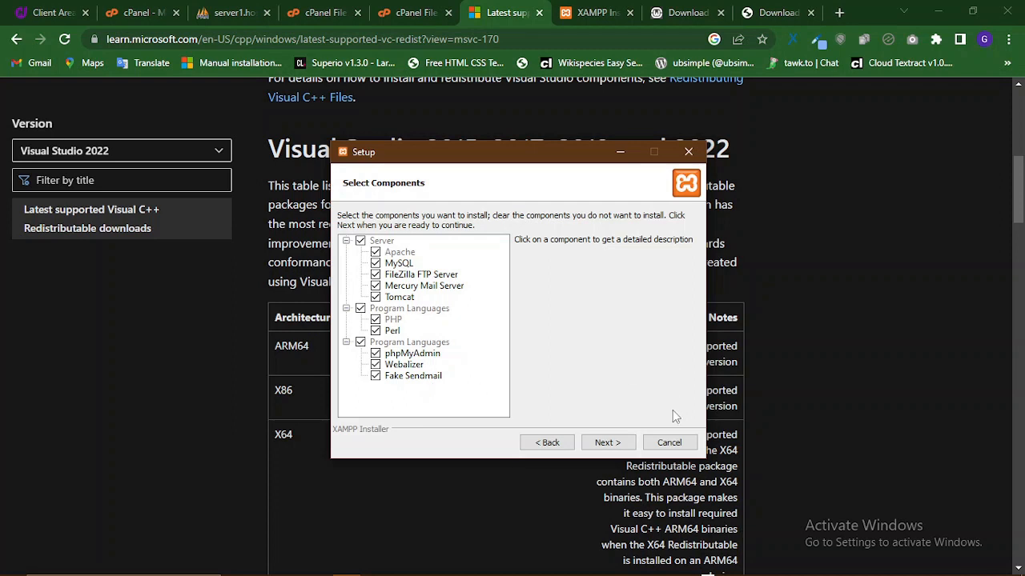
pyautogui.click(604, 445)
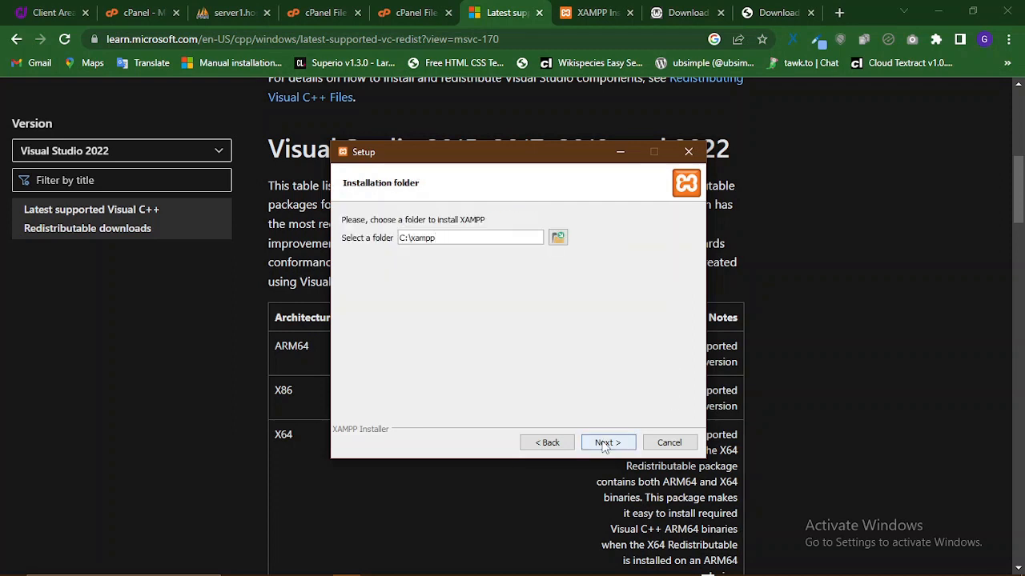
# - Inspect the proposed C:\xampp installation folder, then open a File Explorer window
pyautogui.doubleClick(440, 239)
pyautogui.click(440, 238)
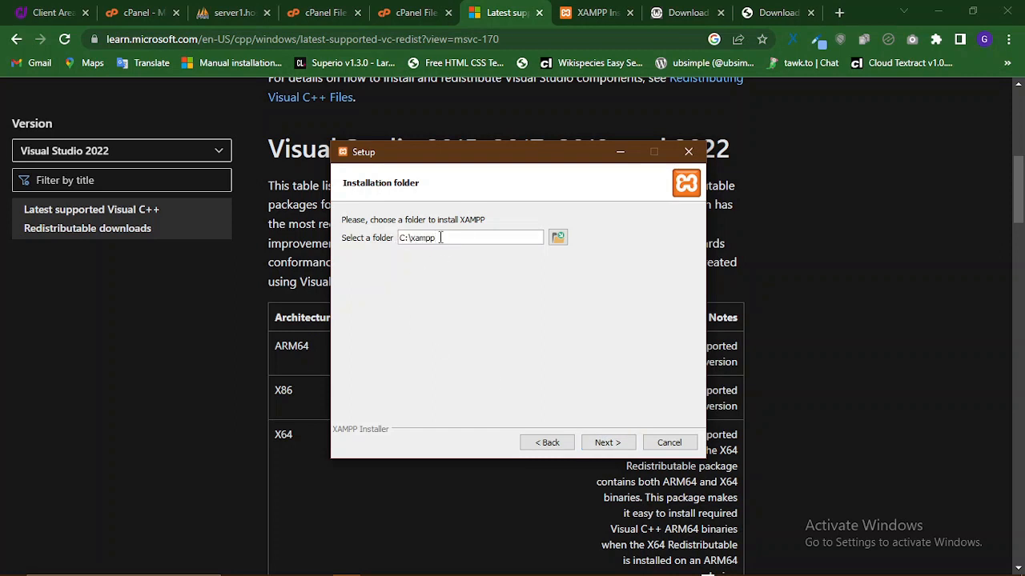
pyautogui.tripleClick(441, 238)
pyautogui.click(441, 240)
pyautogui.moveTo(441, 241); pyautogui.dragTo(396, 272)
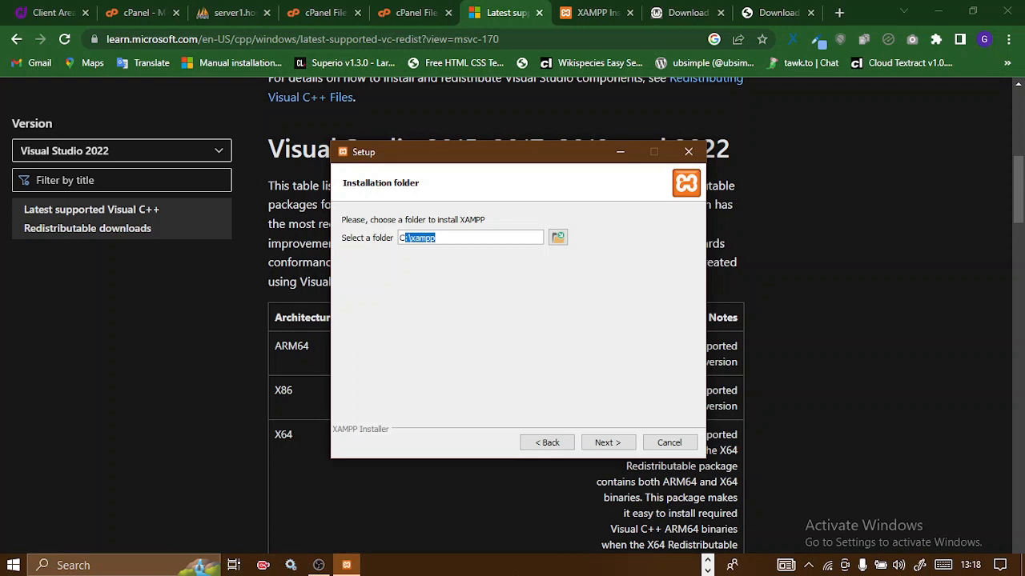
pyautogui.click(708, 561)
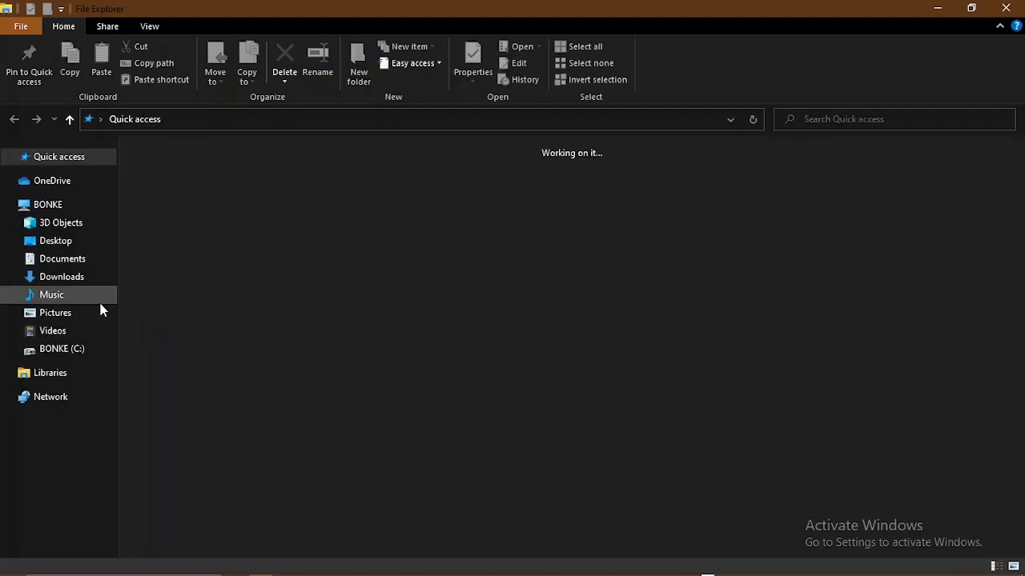
# - Locate the existing wamp64 folder on the C: drive, then return to XAMPP Setup
pyautogui.click(83, 357)
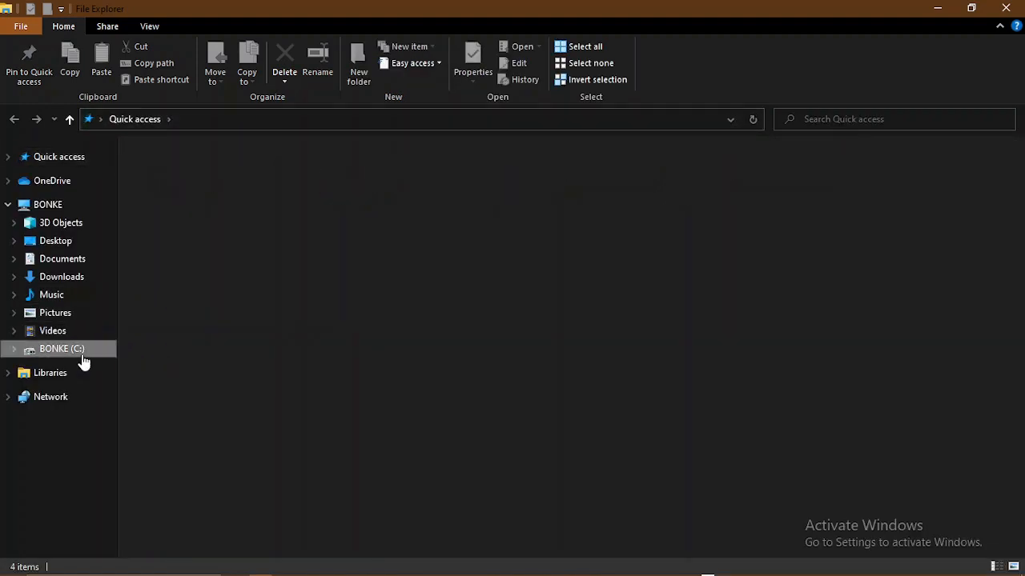
pyautogui.click(69, 208)
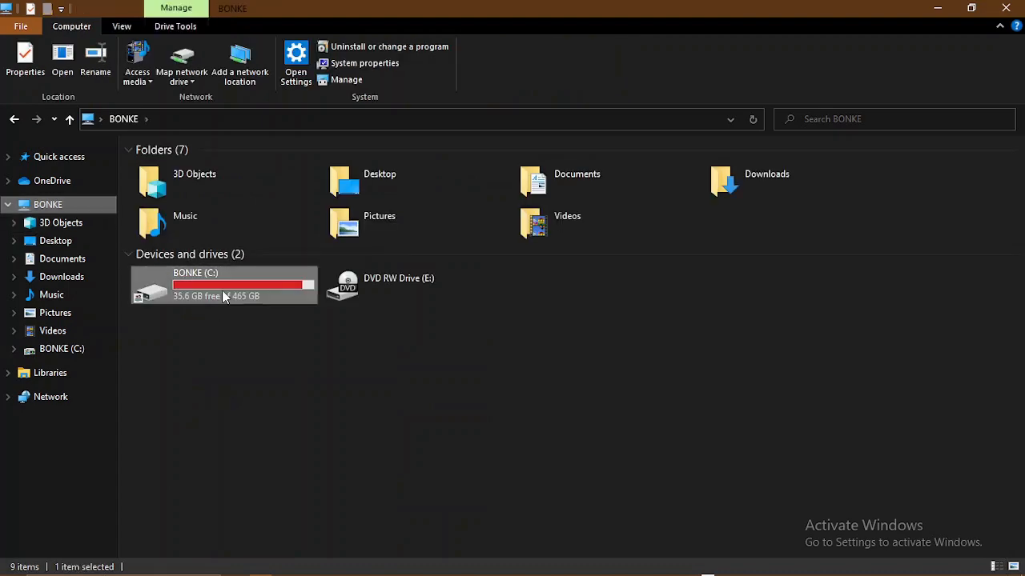
pyautogui.doubleClick(222, 292)
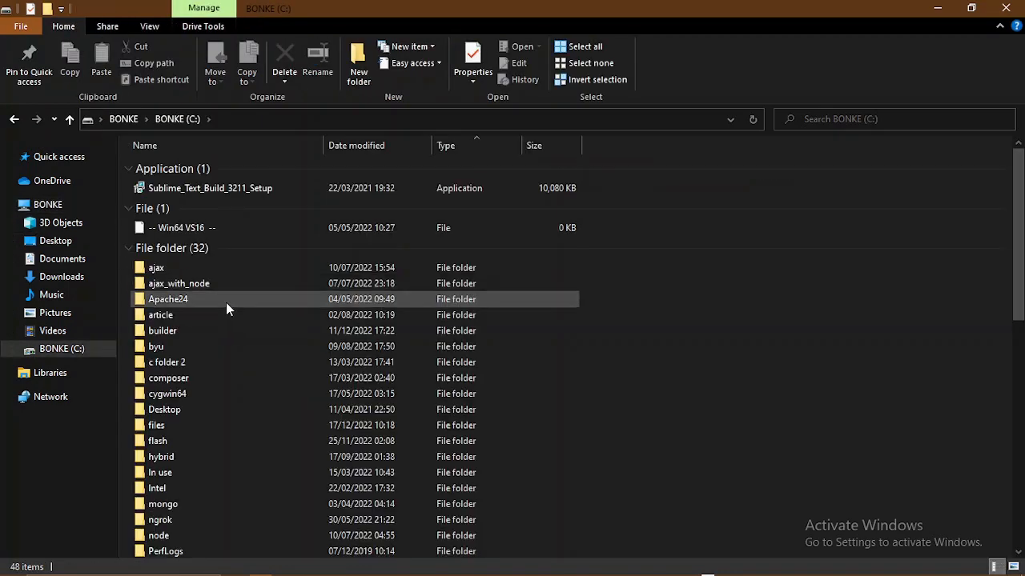
pyautogui.scroll(-7, 232, 345)
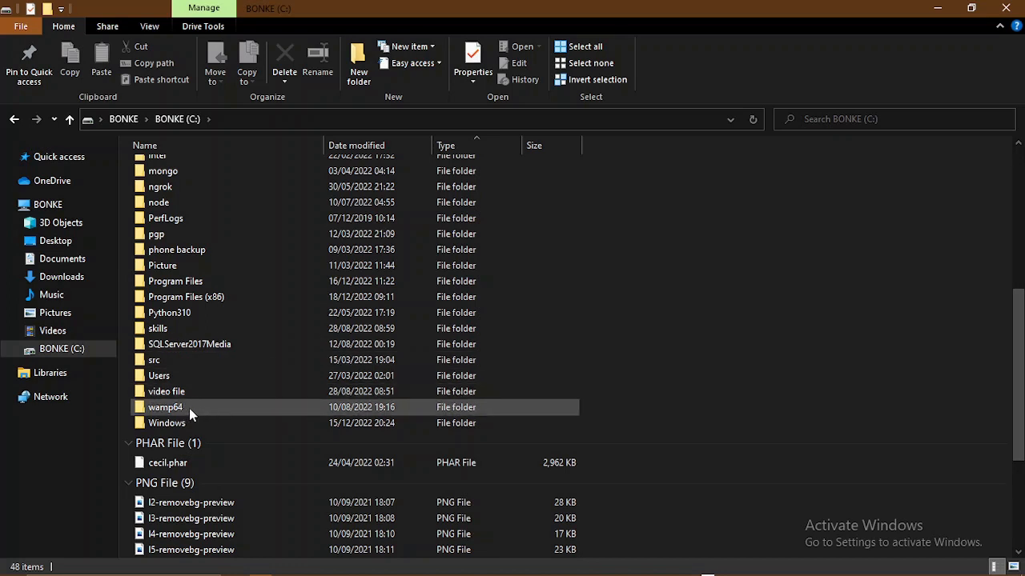
pyautogui.click(183, 406)
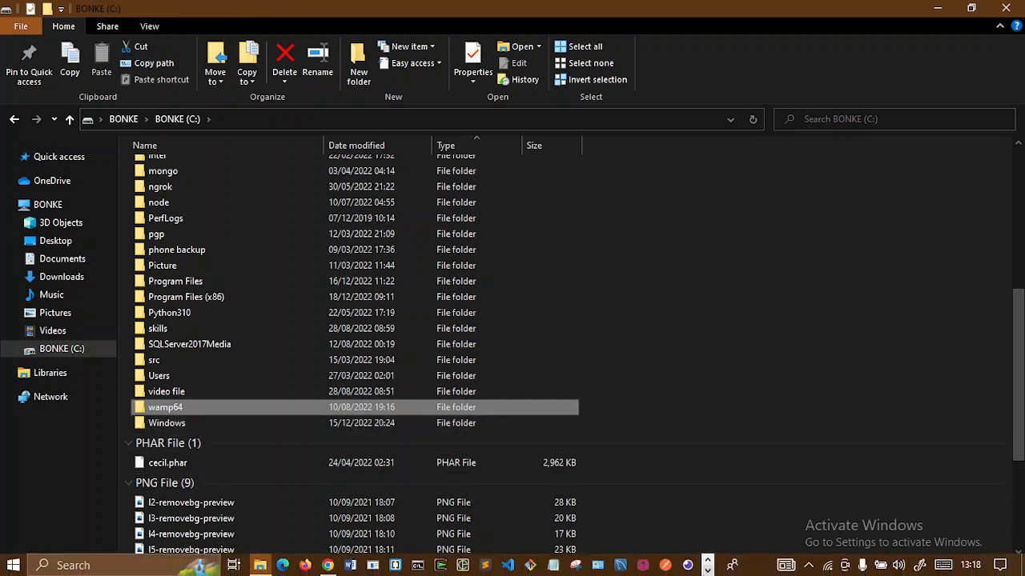
pyautogui.click(708, 571)
pyautogui.click(346, 565)
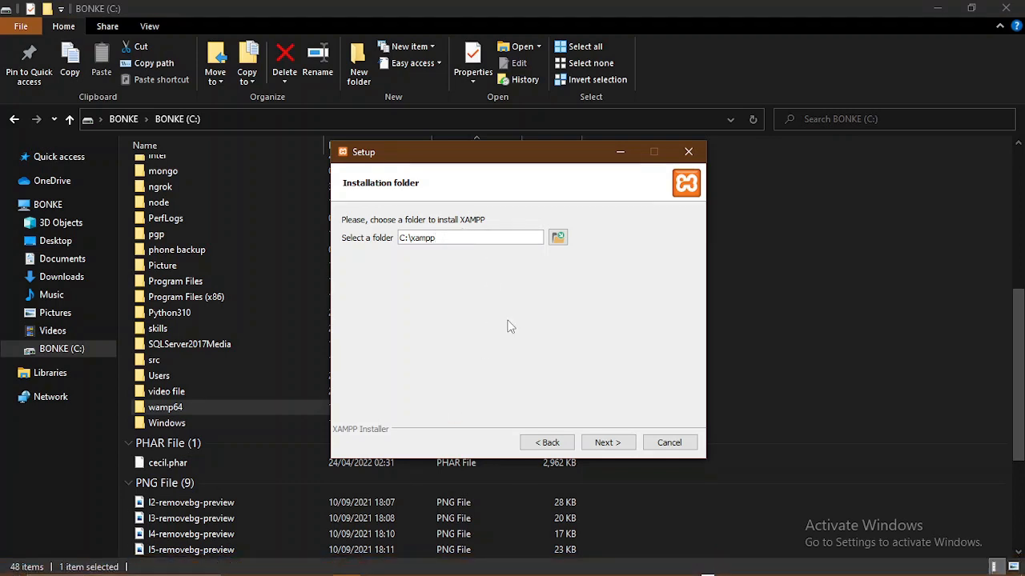
# - Accept C:\xampp, keep English, skip past the Bitnami page and start installing
pyautogui.click(606, 445)
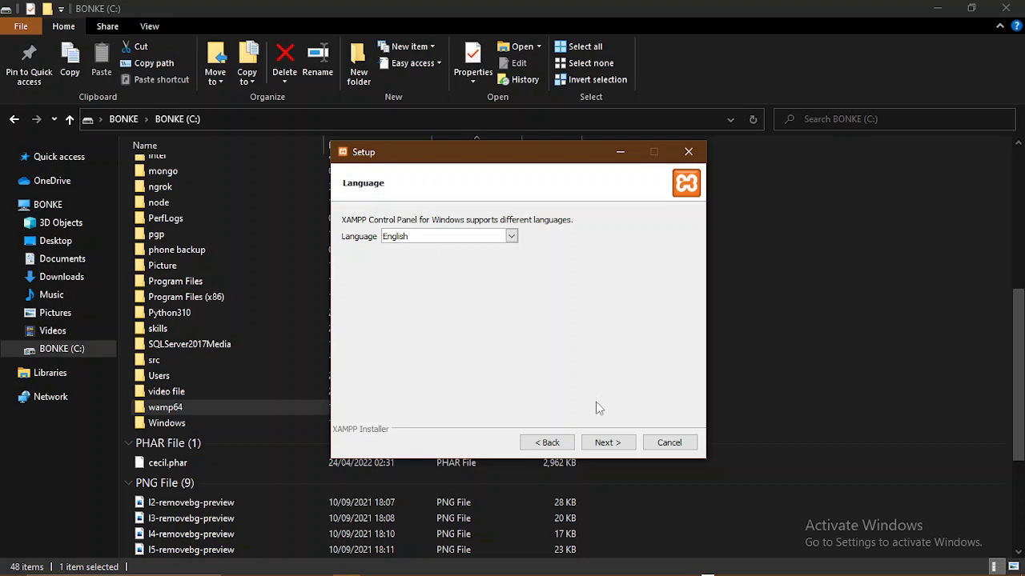
pyautogui.click(600, 445)
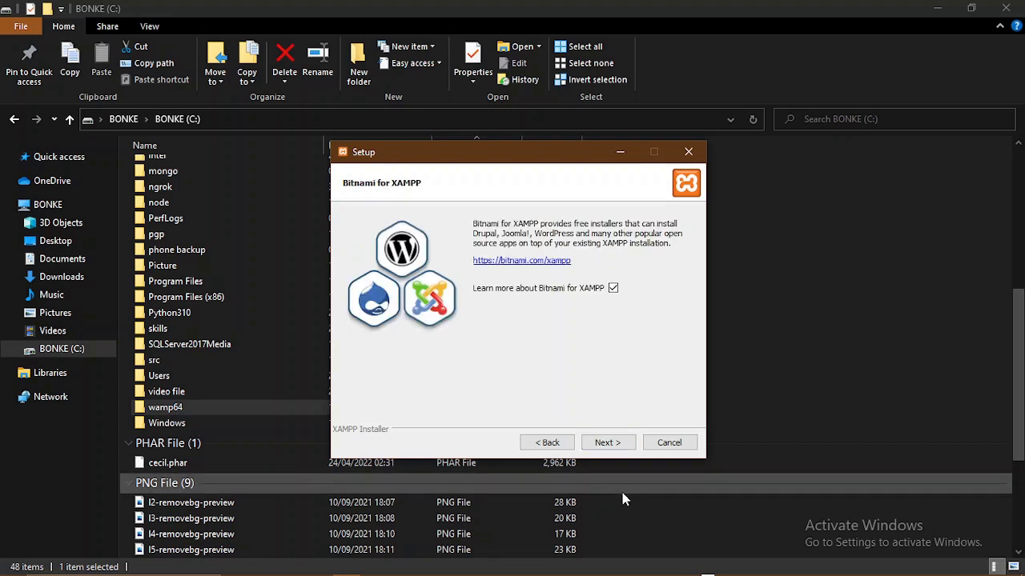
pyautogui.click(604, 450)
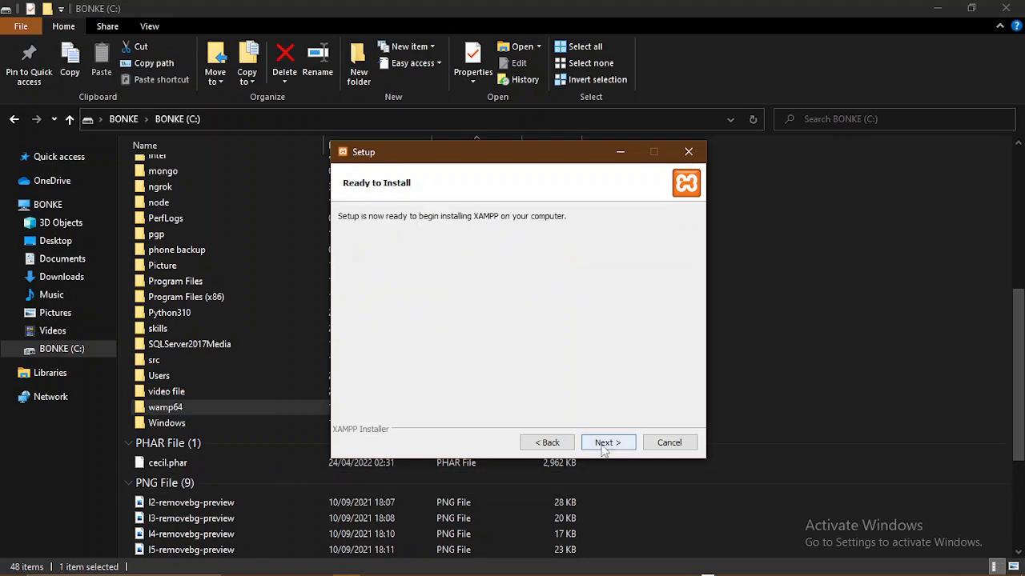
pyautogui.click(604, 450)
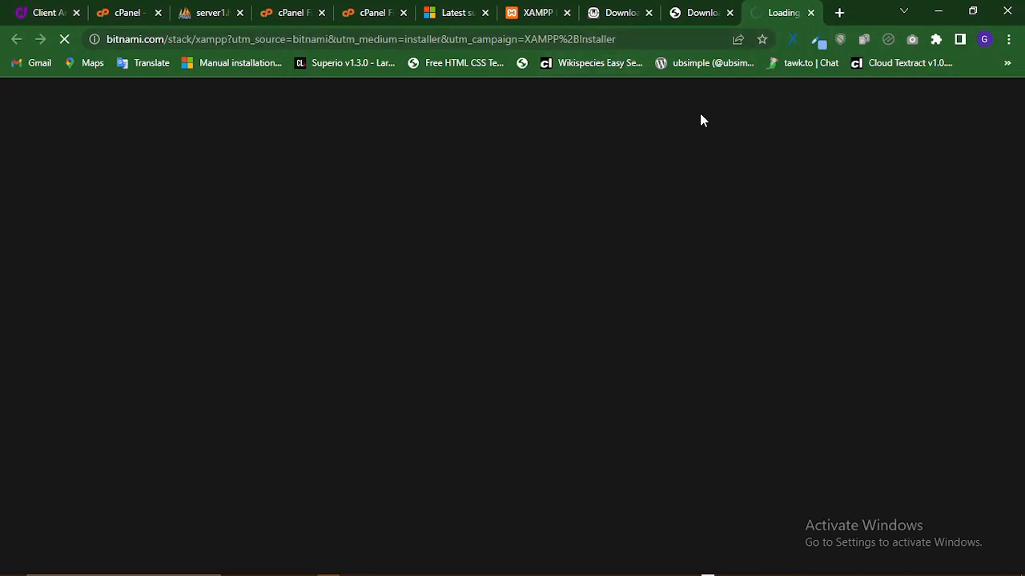
# - Check the XAMPP installer's unpacking progress and close the timed-out Bitnami tab, landing on the file upload page
pyautogui.moveTo(707, 575)
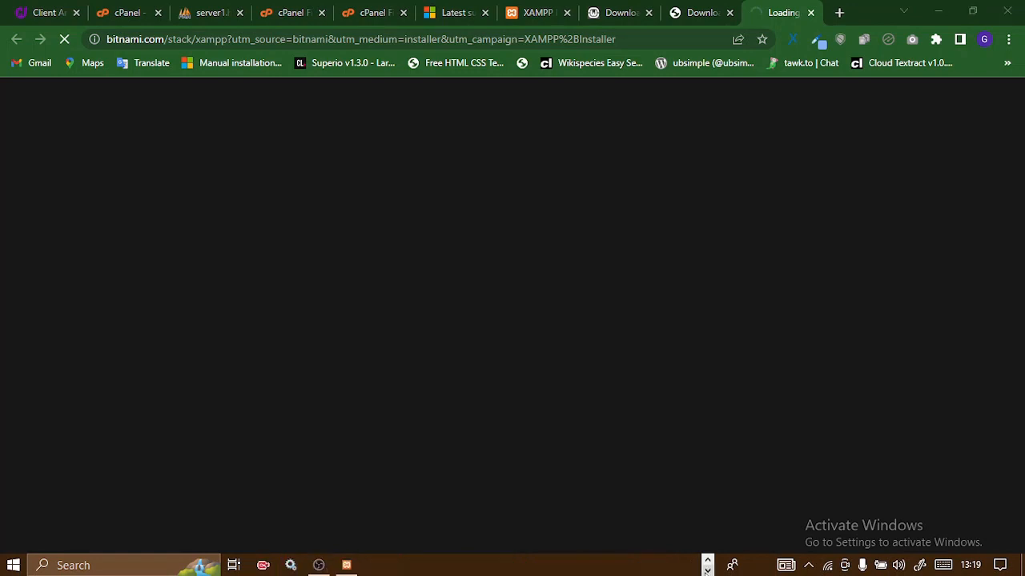
pyautogui.click(346, 565)
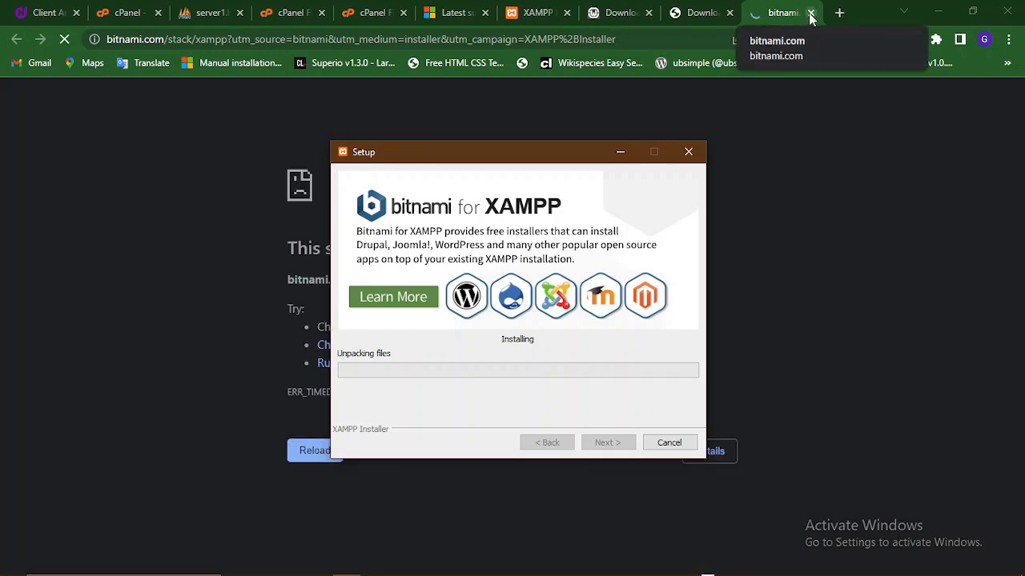
pyautogui.click(810, 14)
pyautogui.click(810, 15)
pyautogui.click(430, 7)
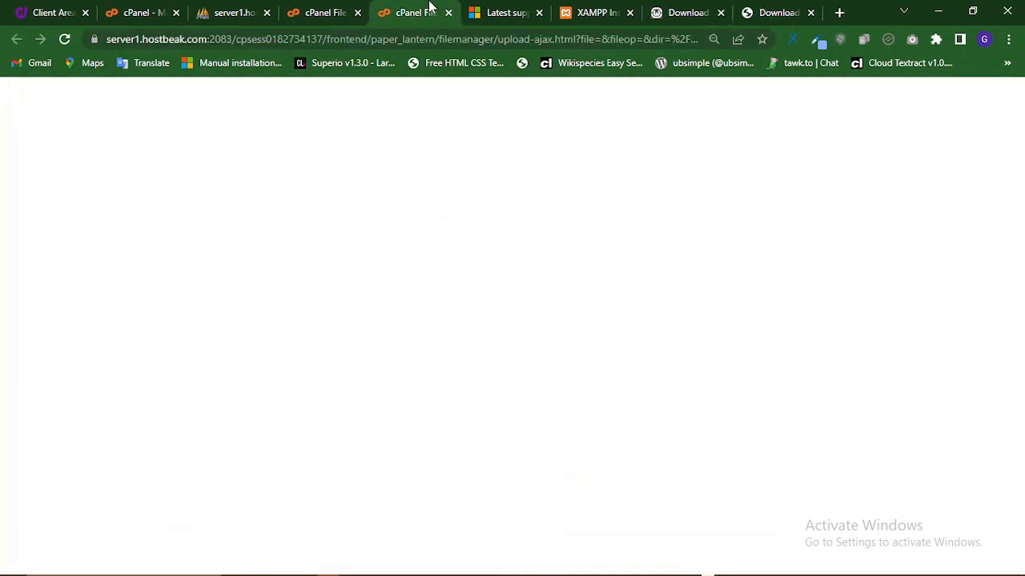
# - Scroll the WordPress page to the Download WordPress 6.1.1 button, then bring the XAMPP installer back
pyautogui.click(698, 12)
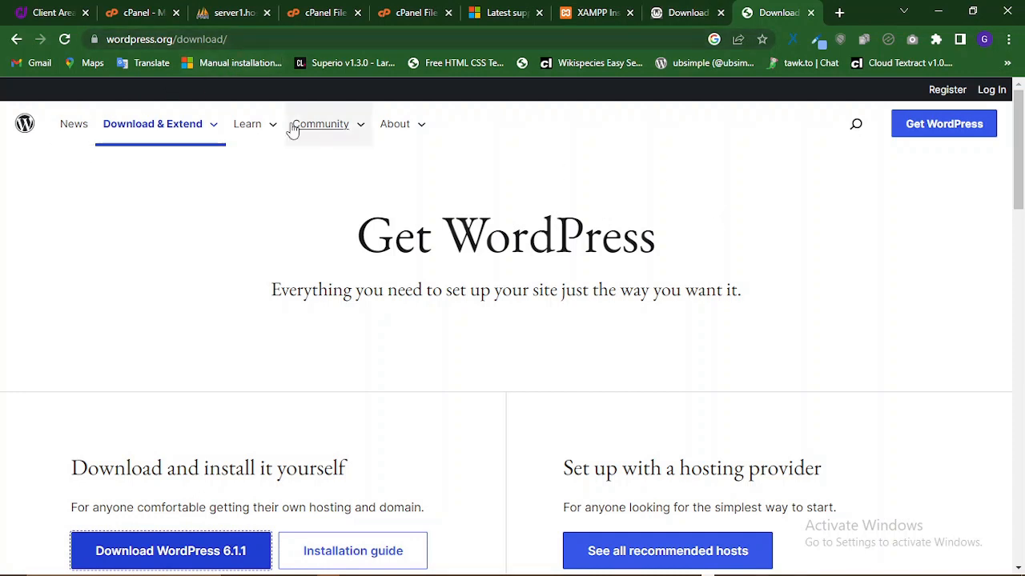
pyautogui.scroll(-1, 411, 192)
pyautogui.scroll(1, 412, 191)
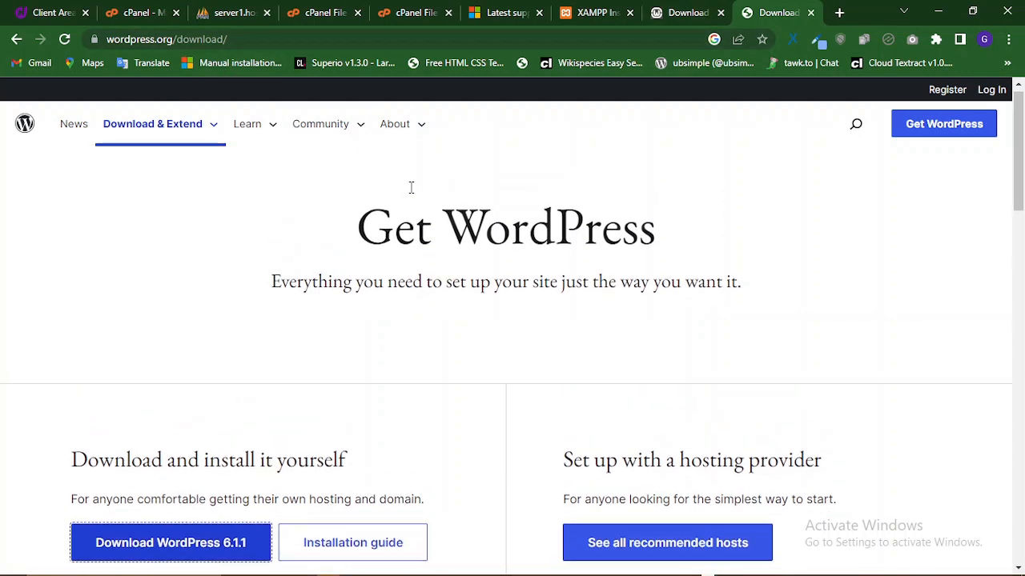
pyautogui.scroll(-1, 236, 226)
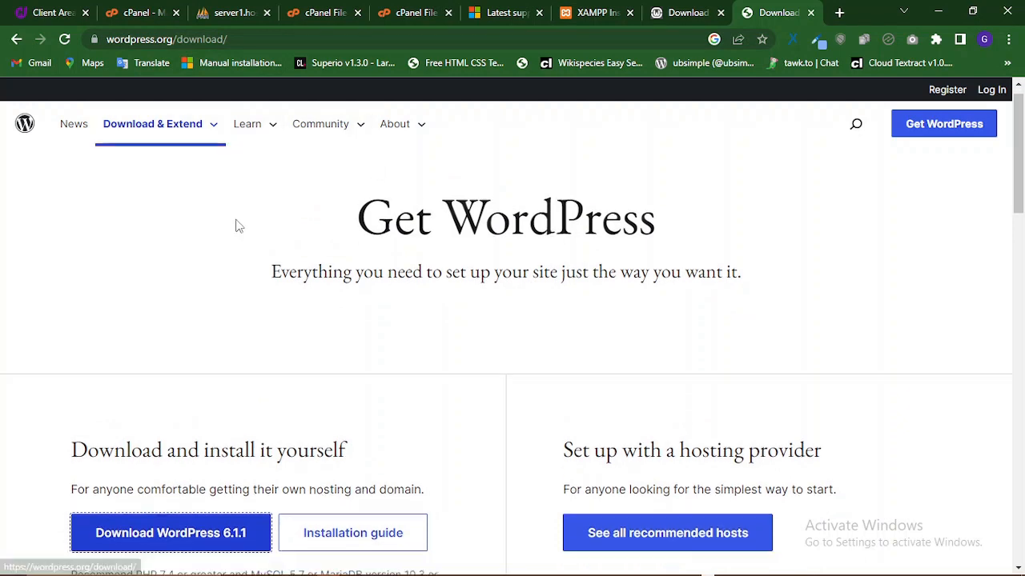
pyautogui.scroll(-2, 236, 227)
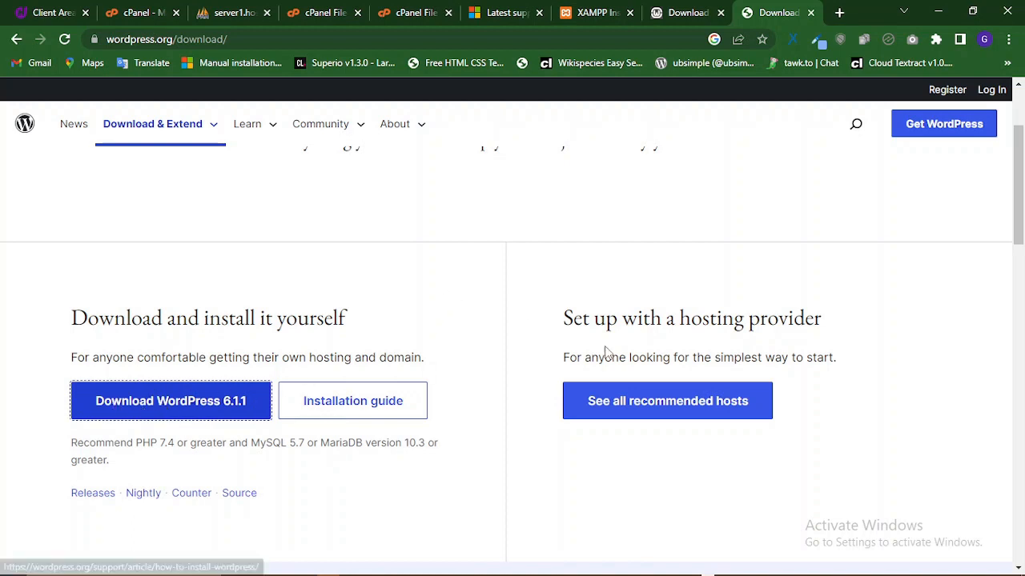
pyautogui.scroll(-2, 616, 346)
pyautogui.moveTo(606, 574)
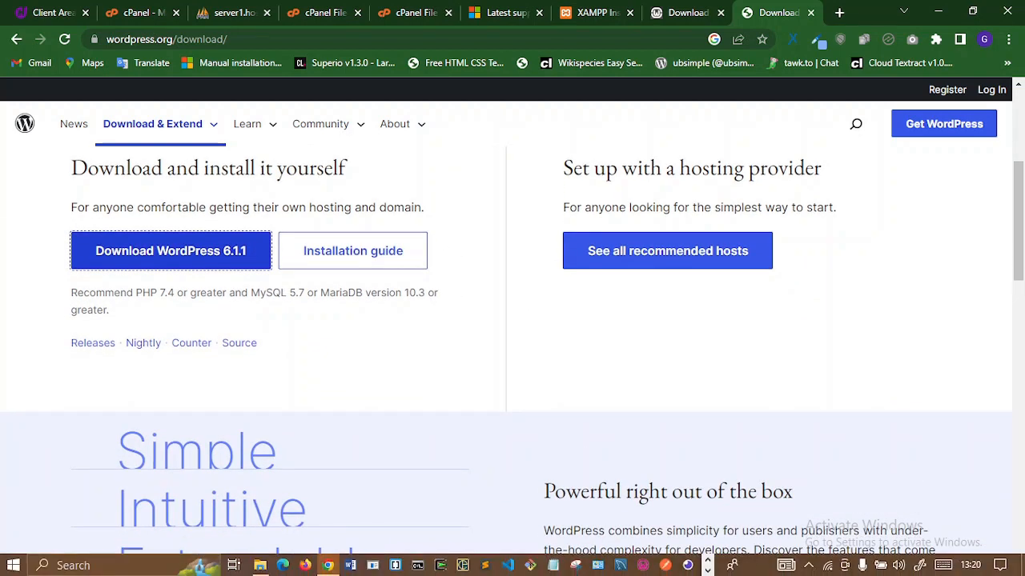
pyautogui.click(708, 571)
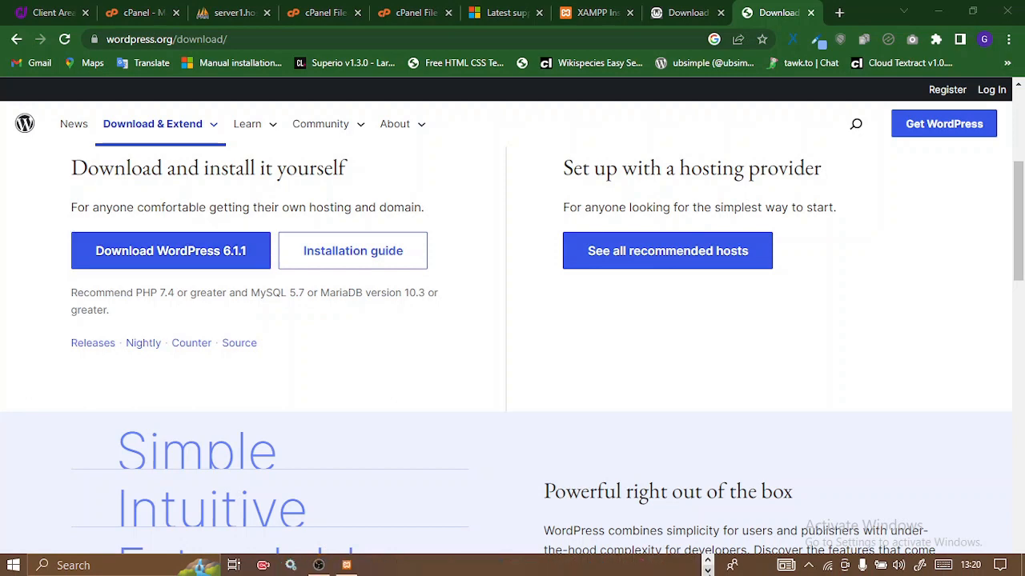
pyautogui.click(352, 566)
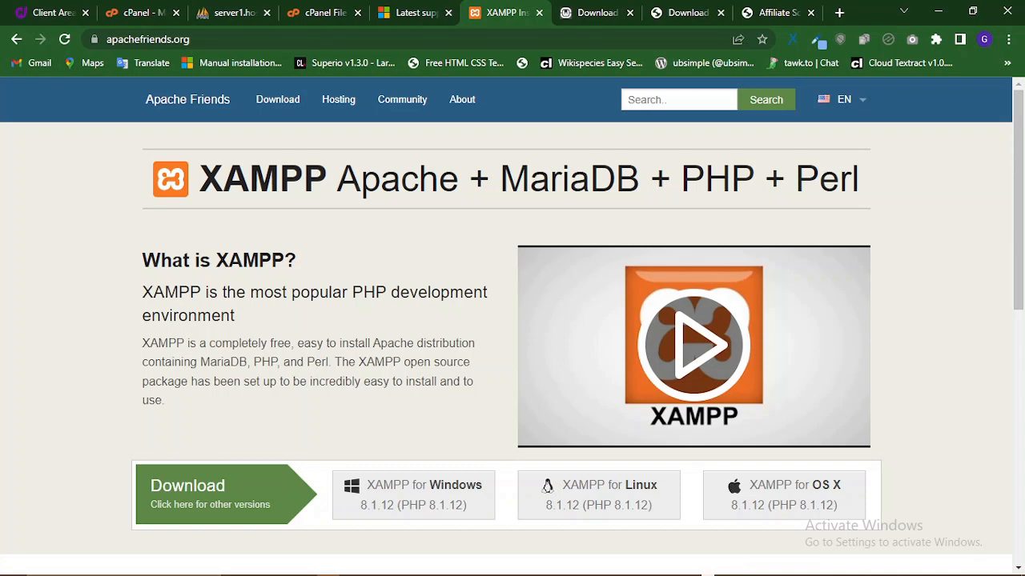
# - Open XAMPP Control Panel v3.3.0 from the system tray icon's Show / Hide option
pyautogui.click(809, 566)
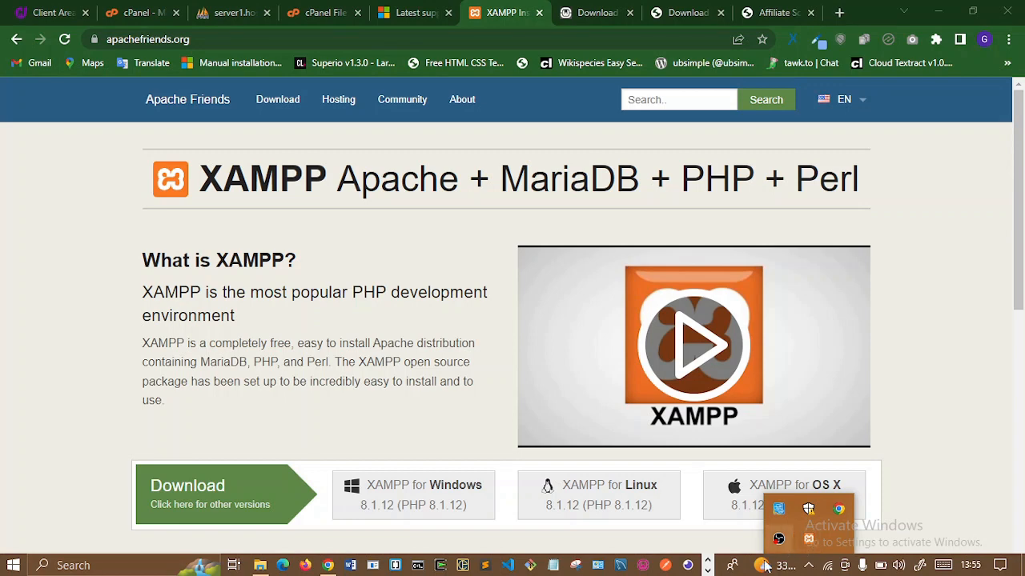
pyautogui.click(808, 567)
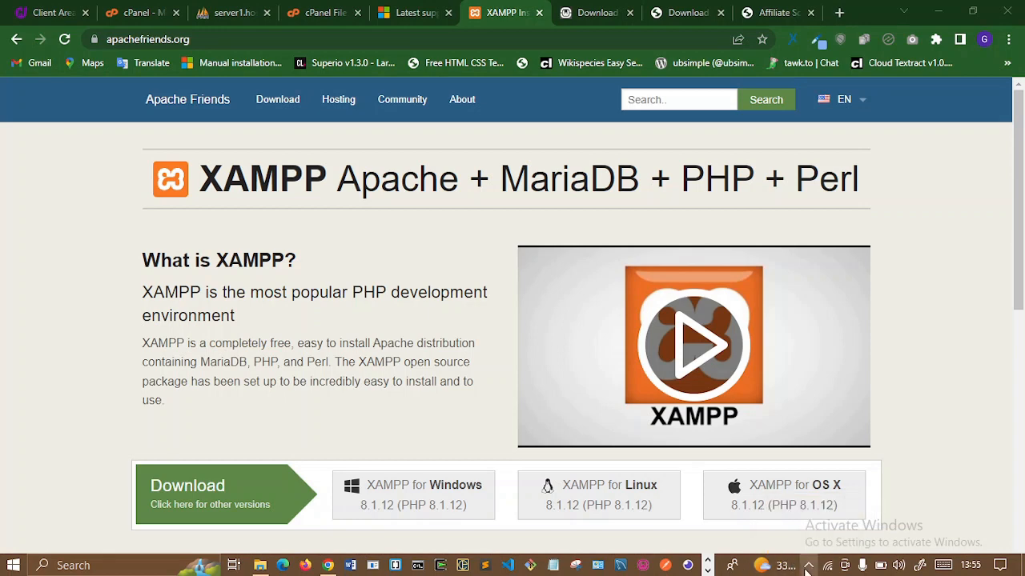
pyautogui.click(808, 569)
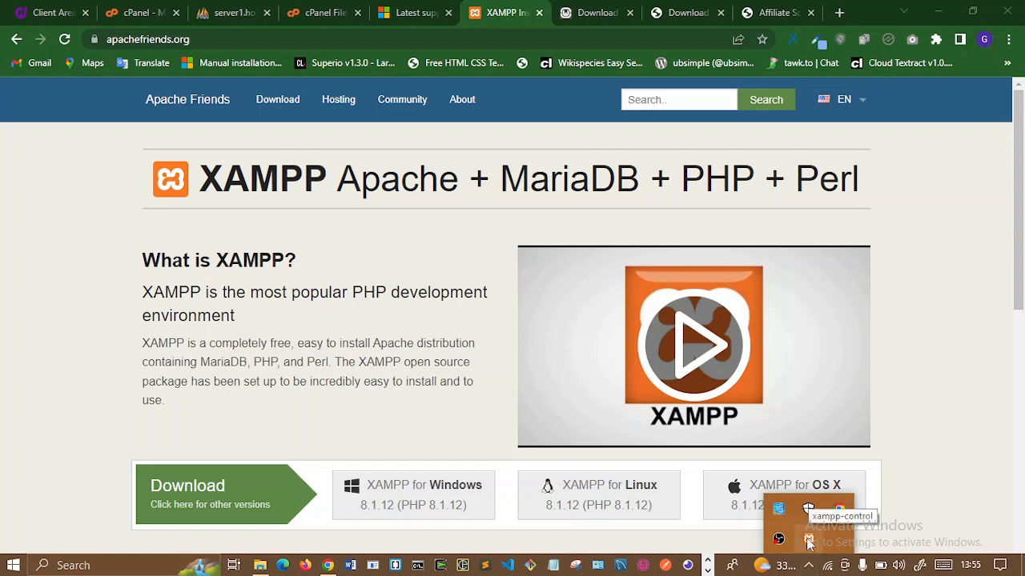
pyautogui.rightClick(809, 543)
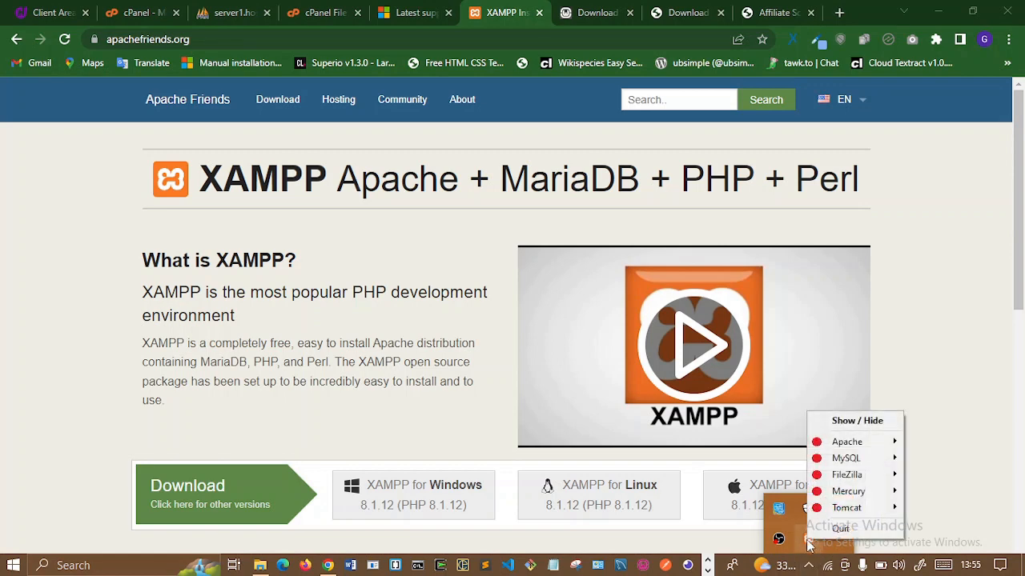
pyautogui.click(857, 421)
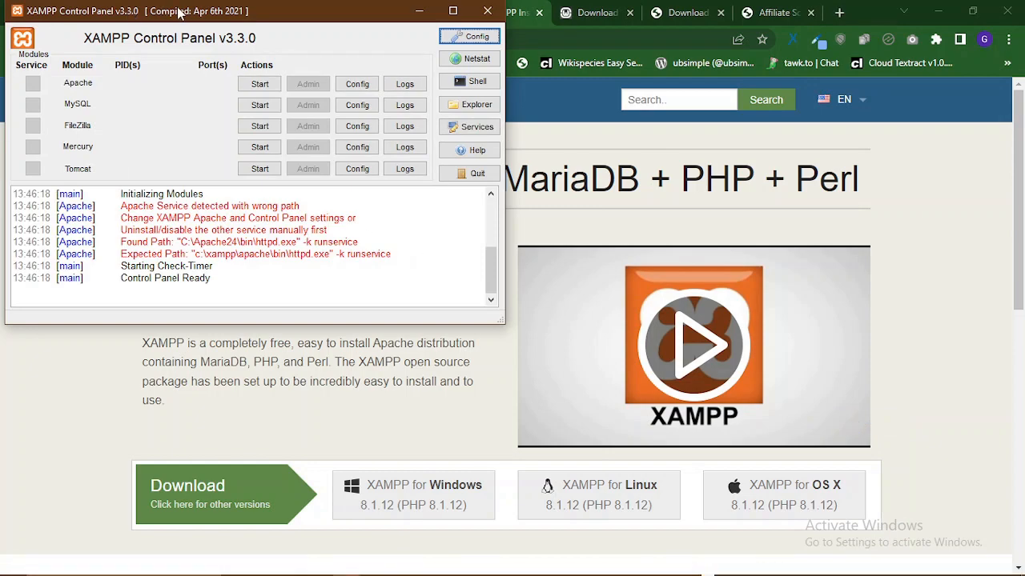
# - Center the Control Panel, start Apache, and respond to the administrator permission prompt
pyautogui.moveTo(179, 13); pyautogui.dragTo(469, 108)
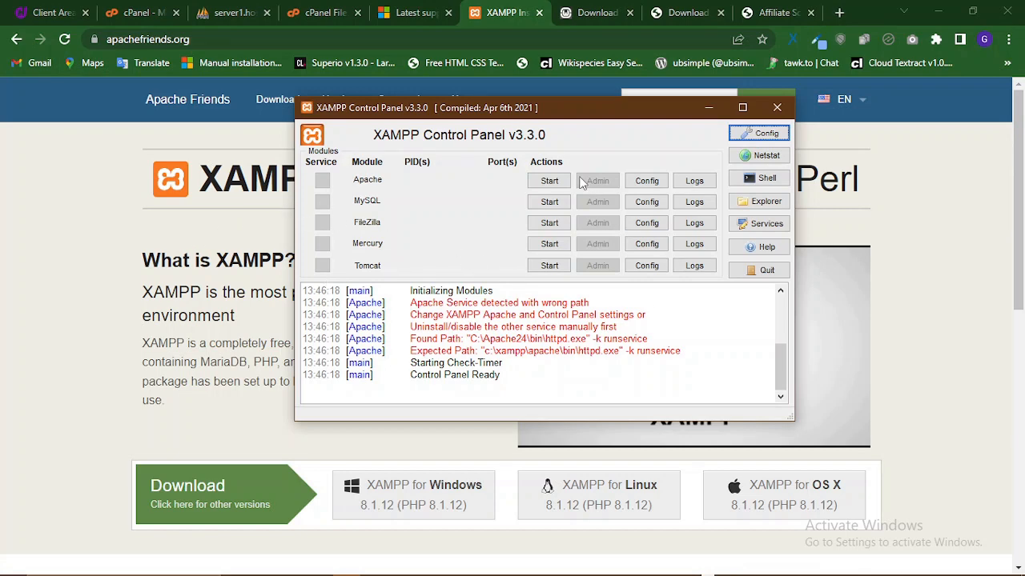
pyautogui.click(541, 183)
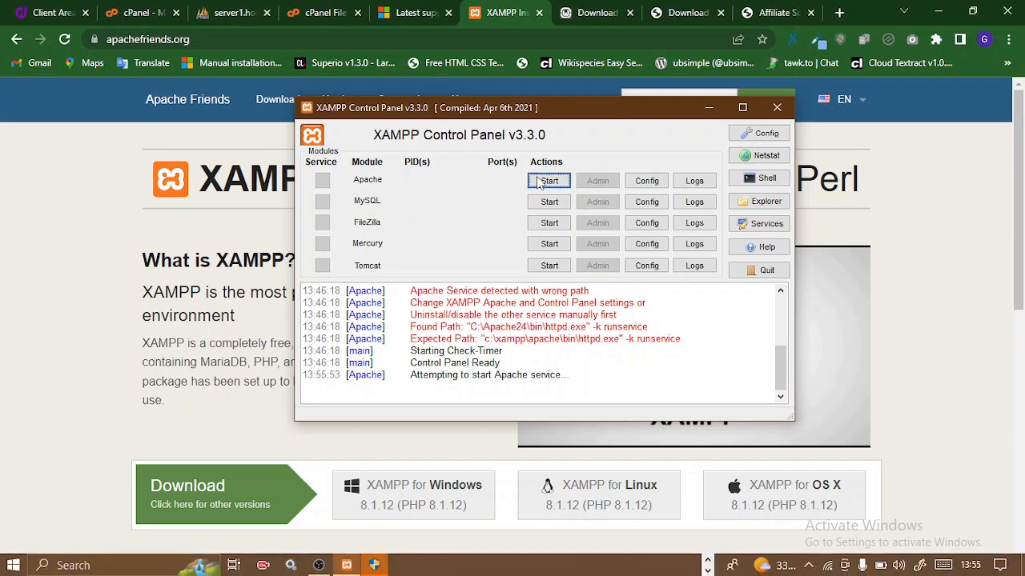
pyautogui.click(382, 570)
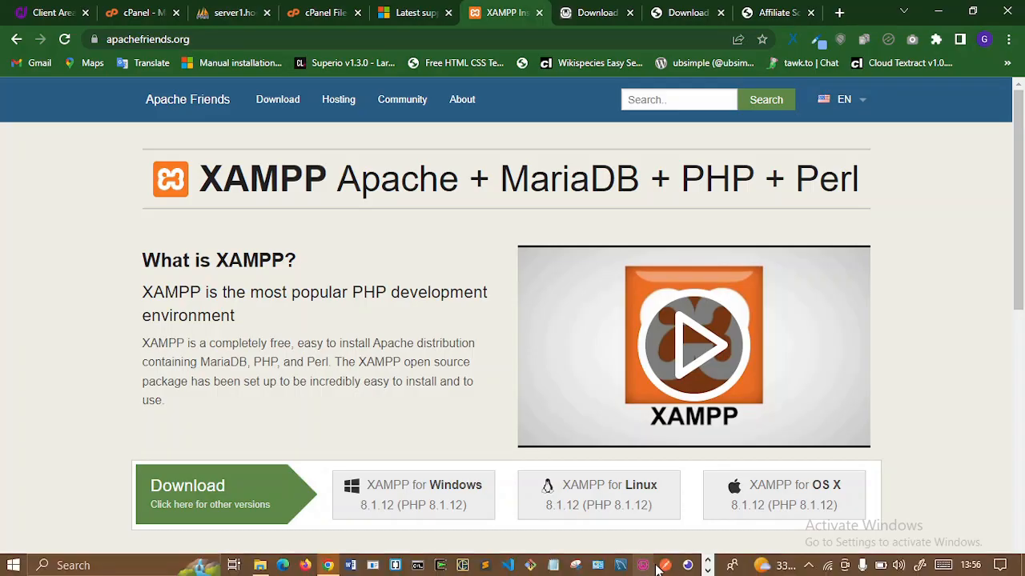
# - Bring back the Control Panel, start Apache again, and approve the administrator request
pyautogui.click(708, 571)
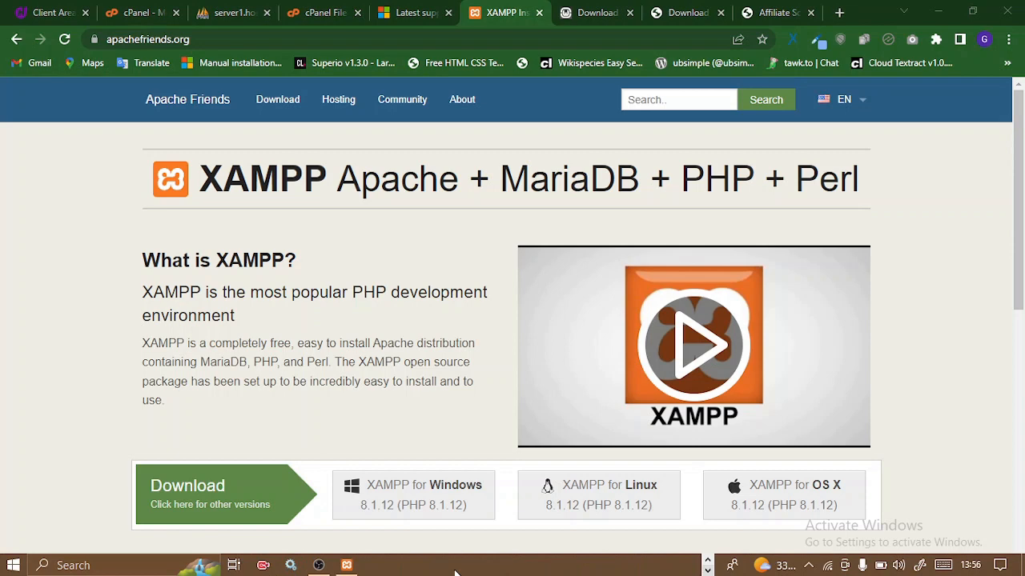
pyautogui.click(347, 567)
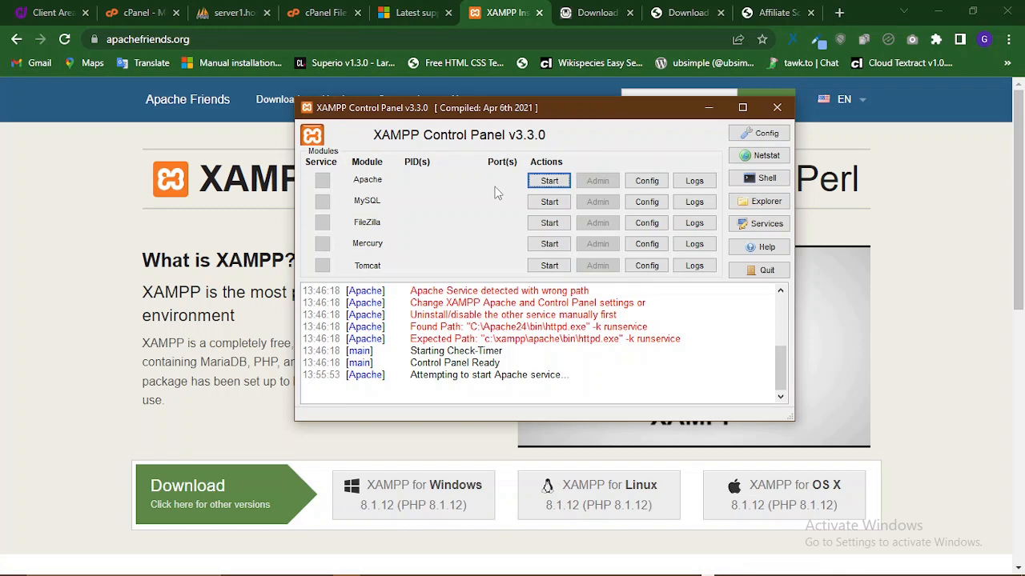
pyautogui.click(547, 182)
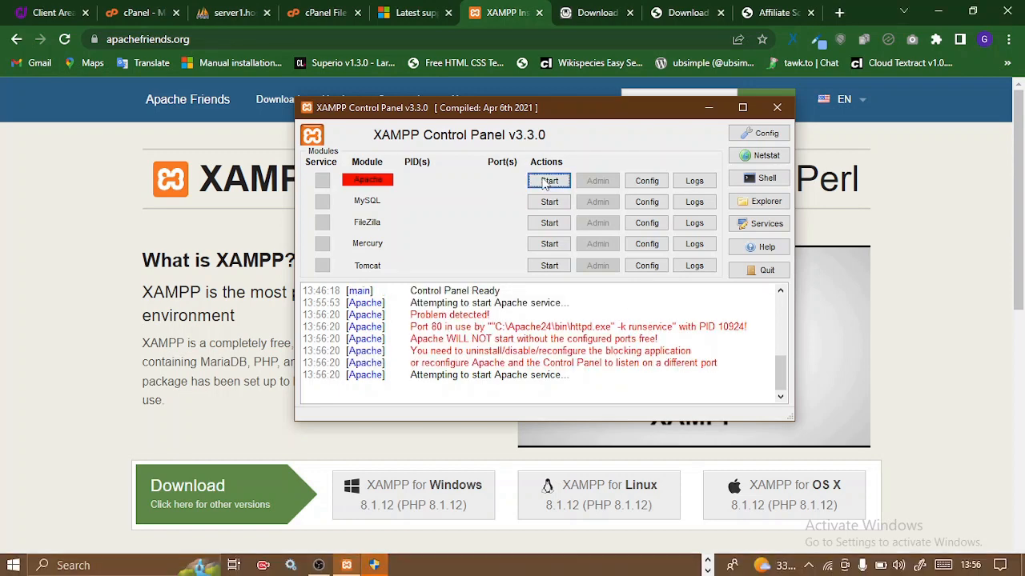
pyautogui.click(372, 566)
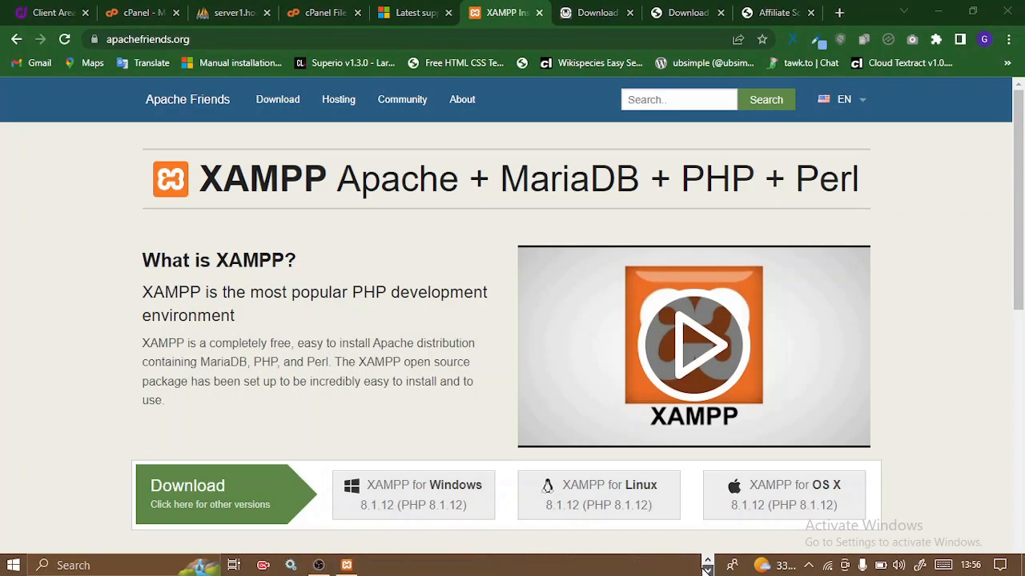
# - Retry Apache Start, exposing the port 80 conflict with C:\Apache24's httpd.exe, then go to the Visual C++ page
pyautogui.click(349, 566)
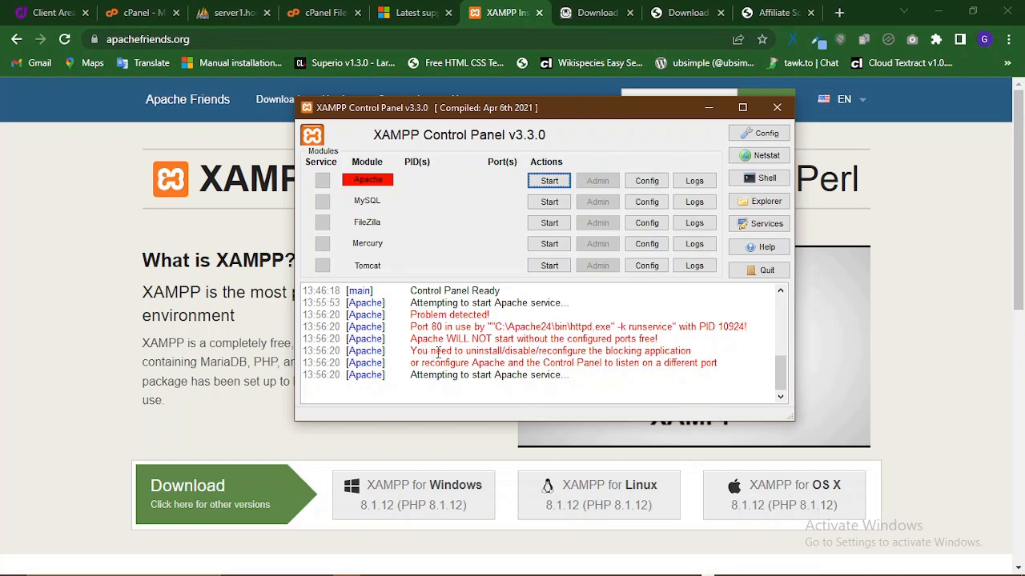
pyautogui.click(548, 182)
pyautogui.click(547, 182)
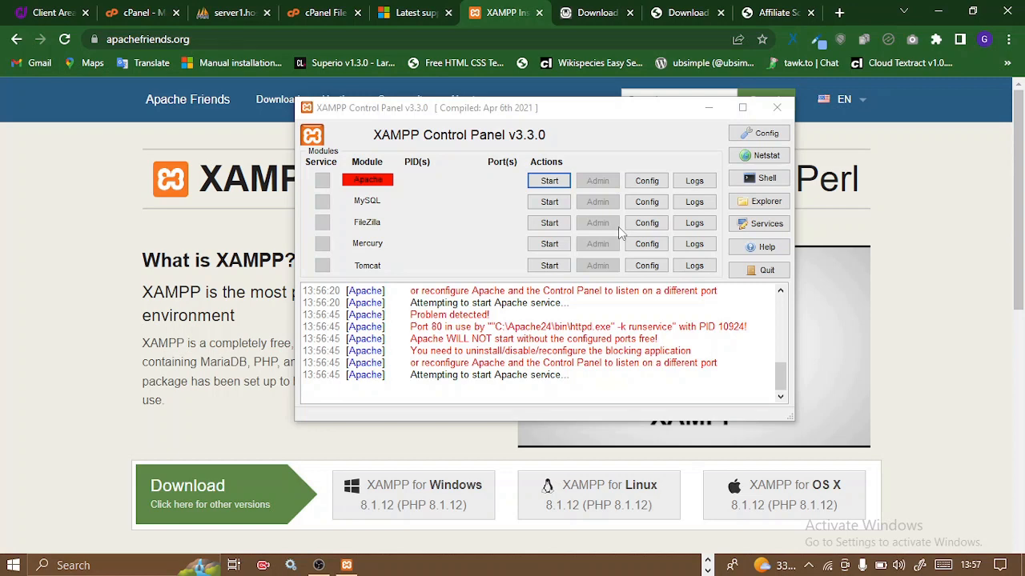
pyautogui.click(406, 10)
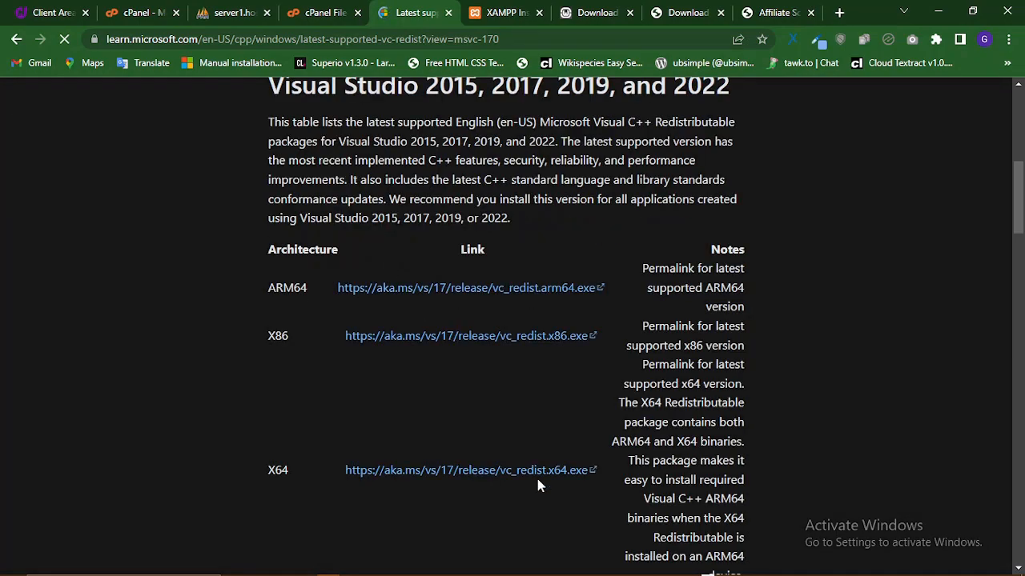
# - Skim the Visual C++ Redistributable article, then return to the apachefriends.org XAMPP homepage
pyautogui.scroll(-15, 540, 486)
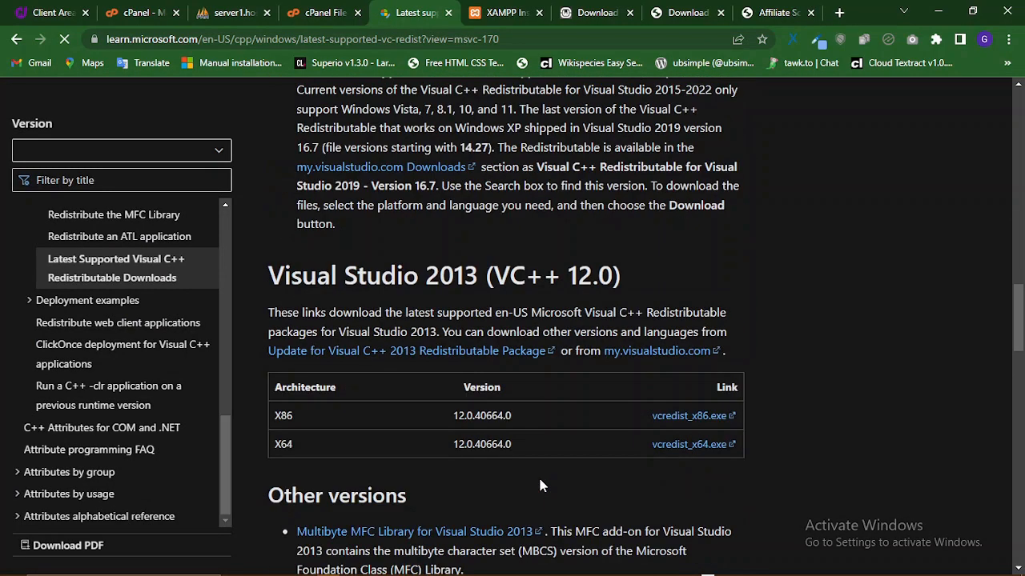
pyautogui.scroll(5, 541, 486)
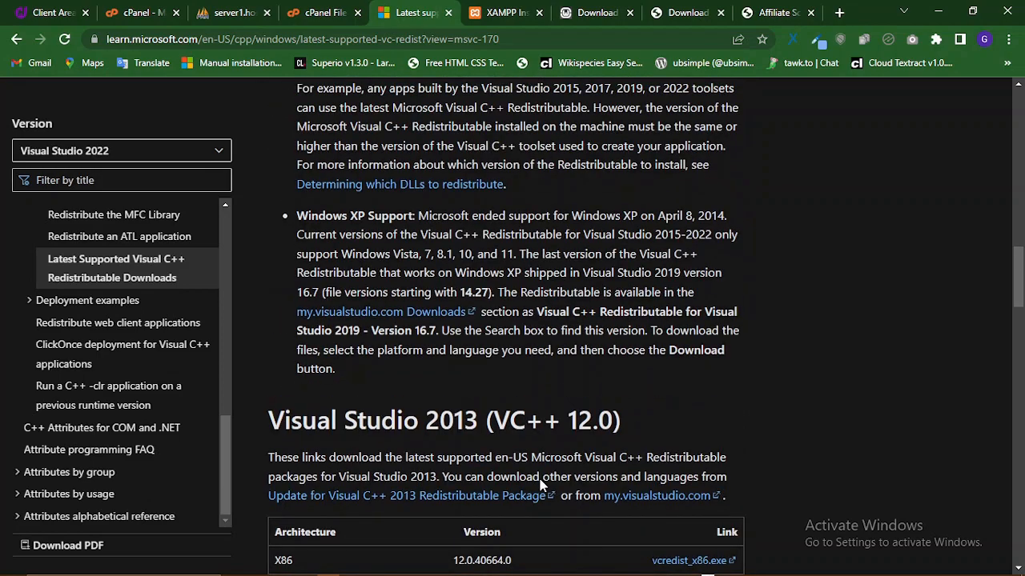
pyautogui.scroll(7, 541, 486)
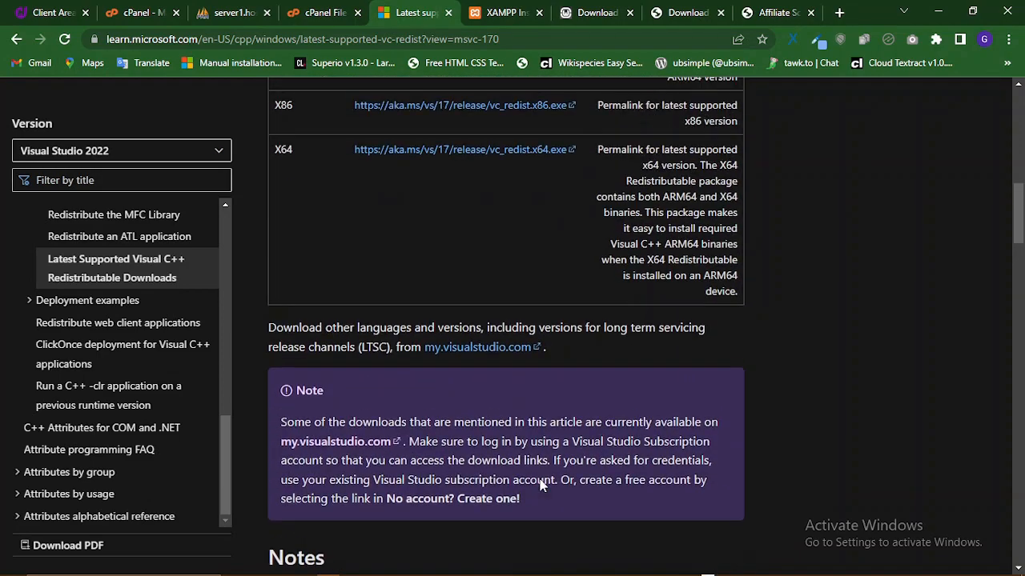
pyautogui.scroll(6, 558, 469)
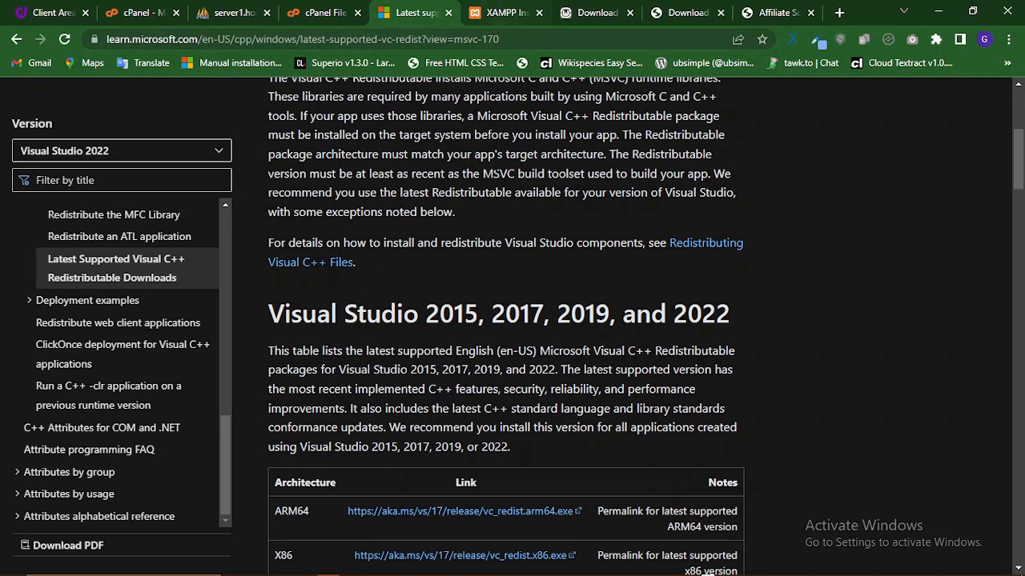
pyautogui.click(509, 8)
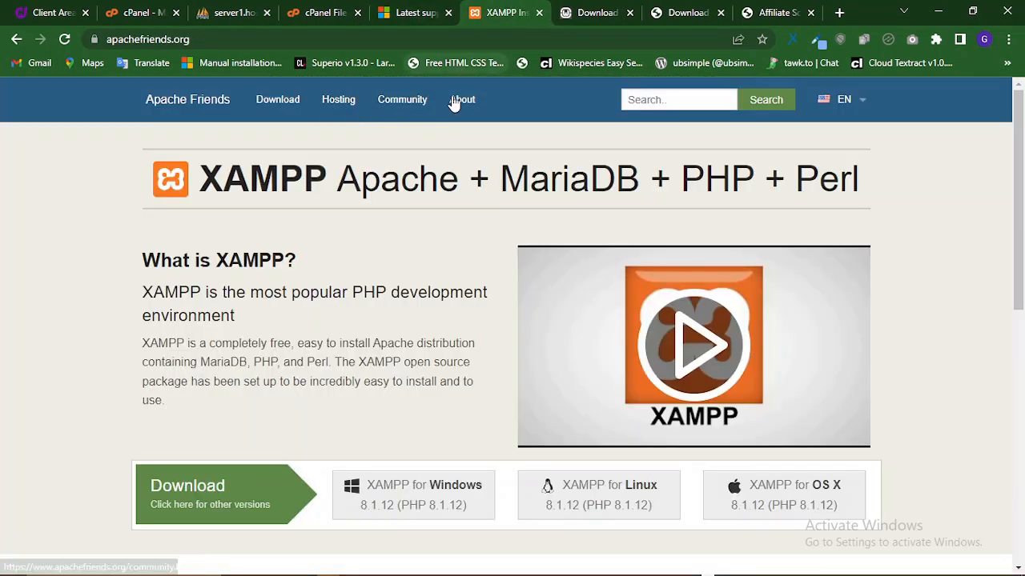
# - Search Windows for 'services' and launch the Services app from the results
pyautogui.moveTo(632, 573)
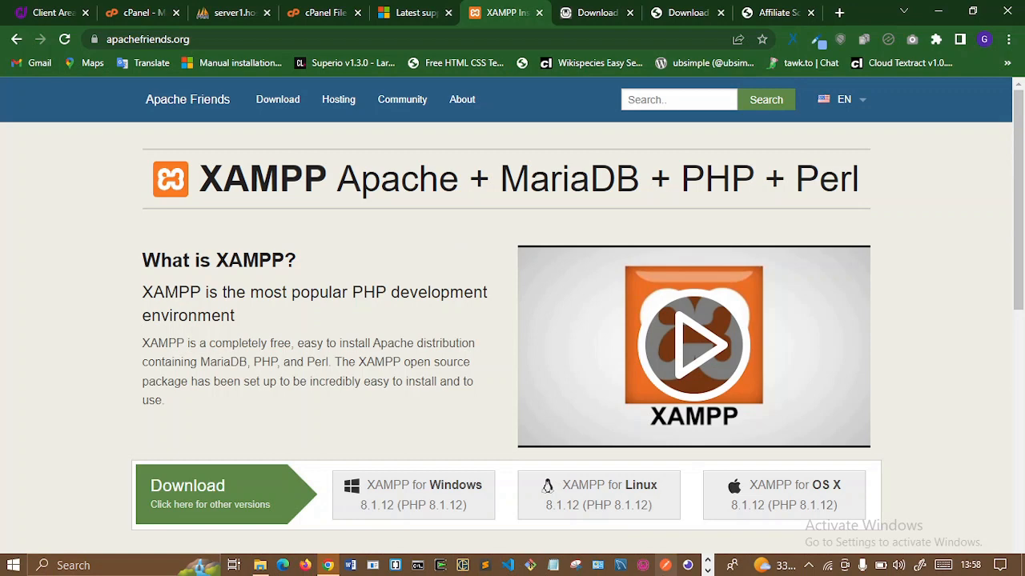
pyautogui.click(707, 570)
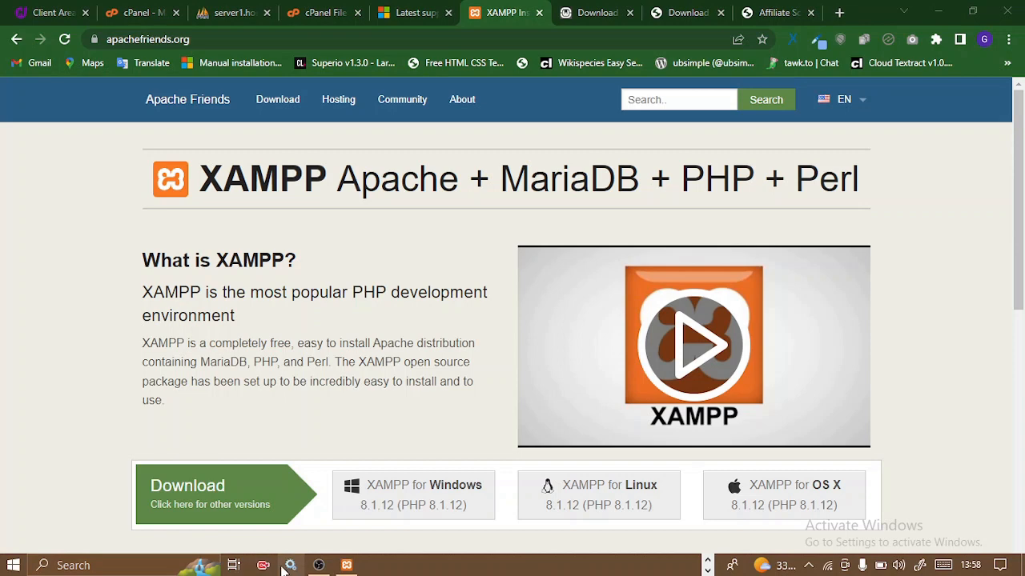
pyautogui.click(75, 566)
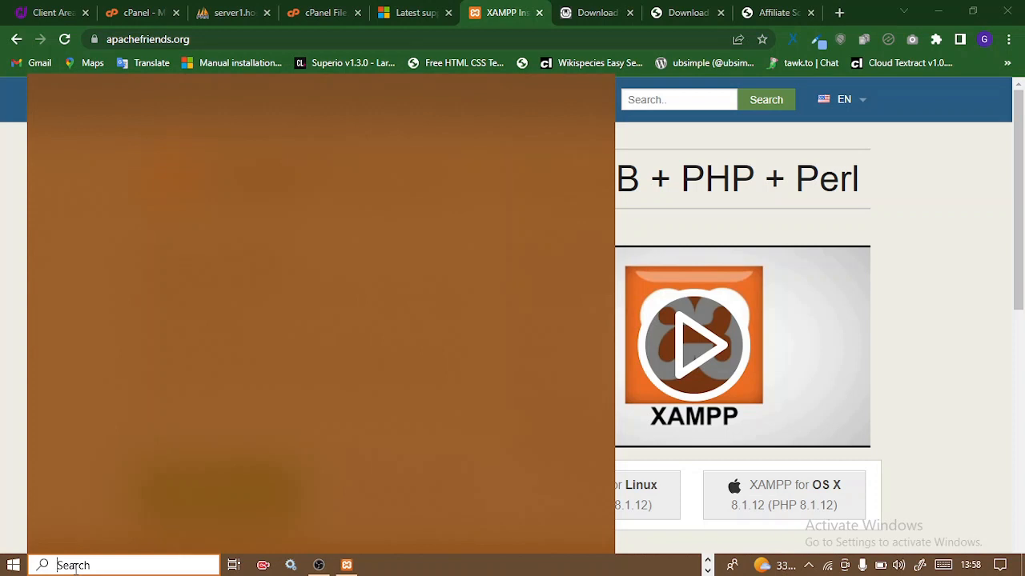
pyautogui.write('serv')
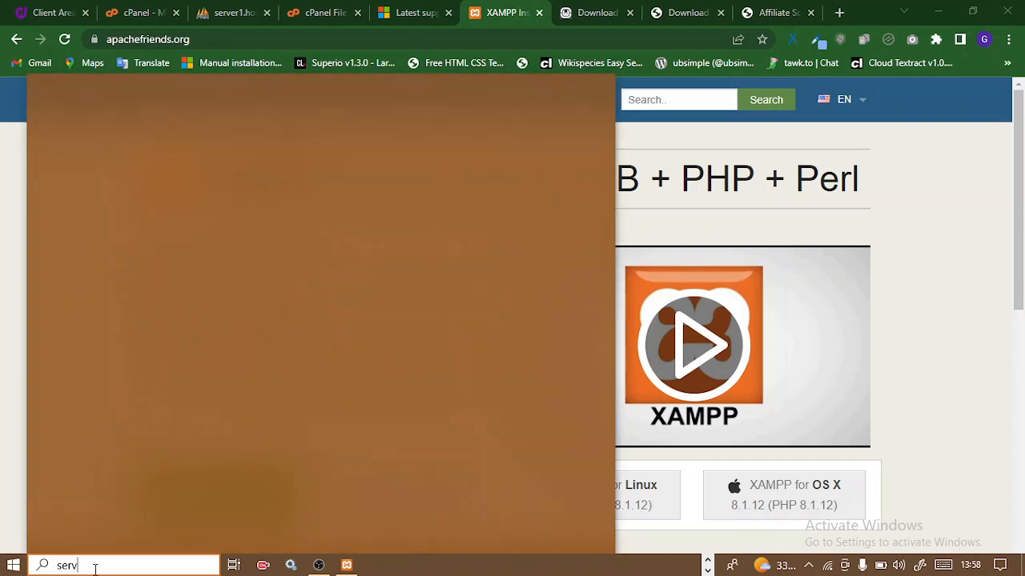
pyautogui.write('ices')
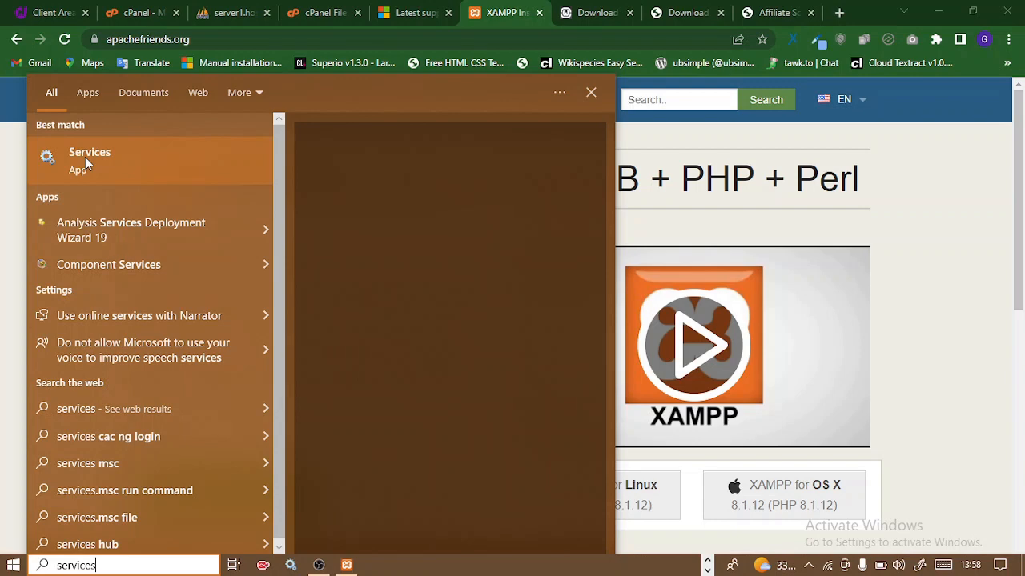
pyautogui.click(88, 160)
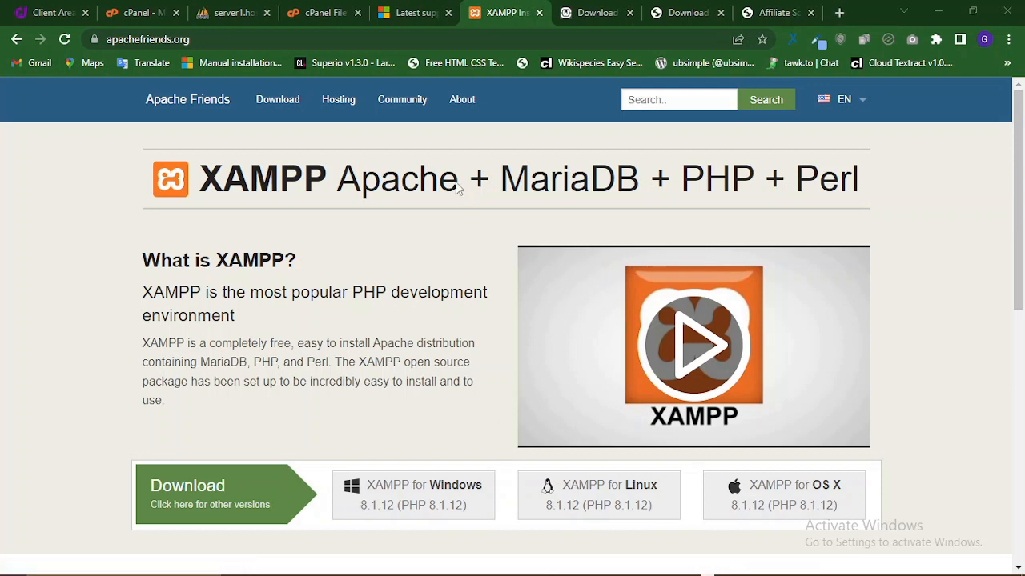
pyautogui.moveTo(605, 572)
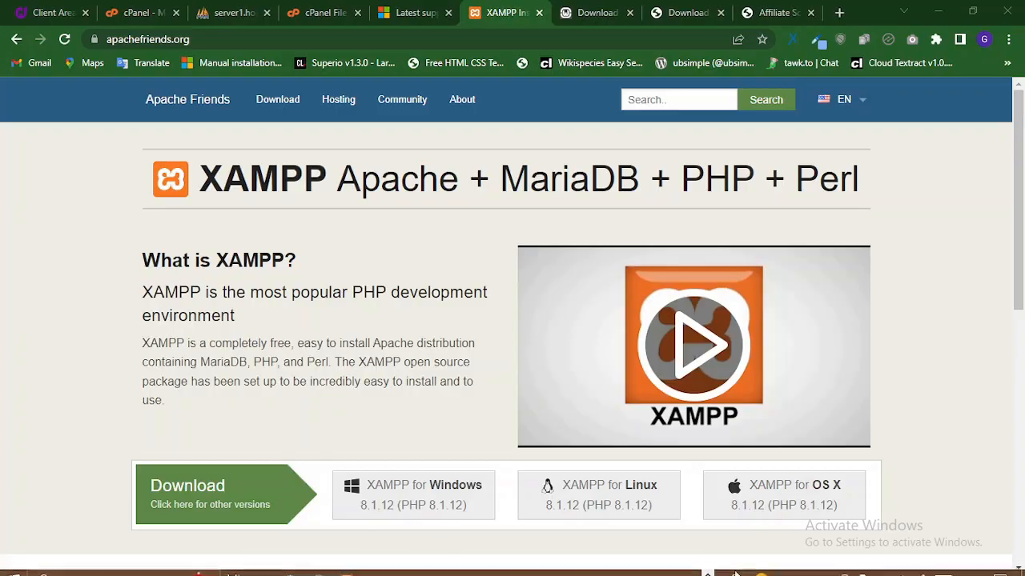
# - Bring the Services window forward, checking the Services and XAMPP taskbar menus along the way
pyautogui.click(291, 565)
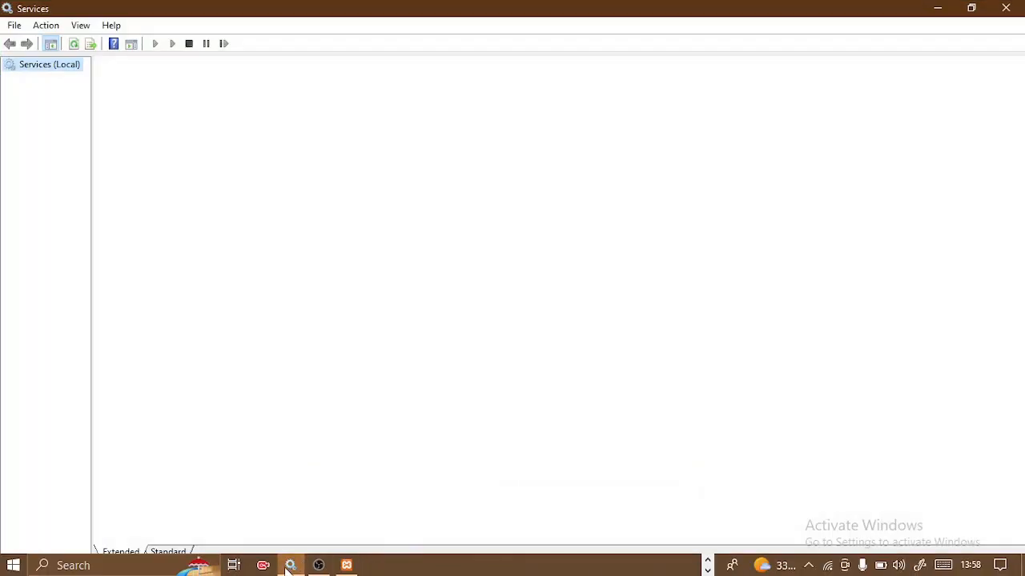
pyautogui.moveTo(288, 567)
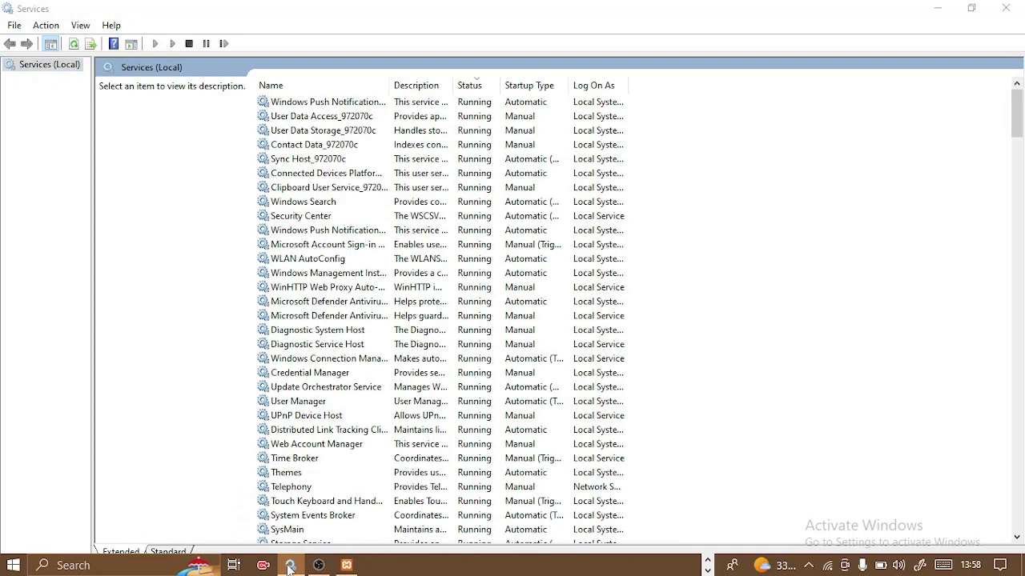
pyautogui.rightClick(290, 567)
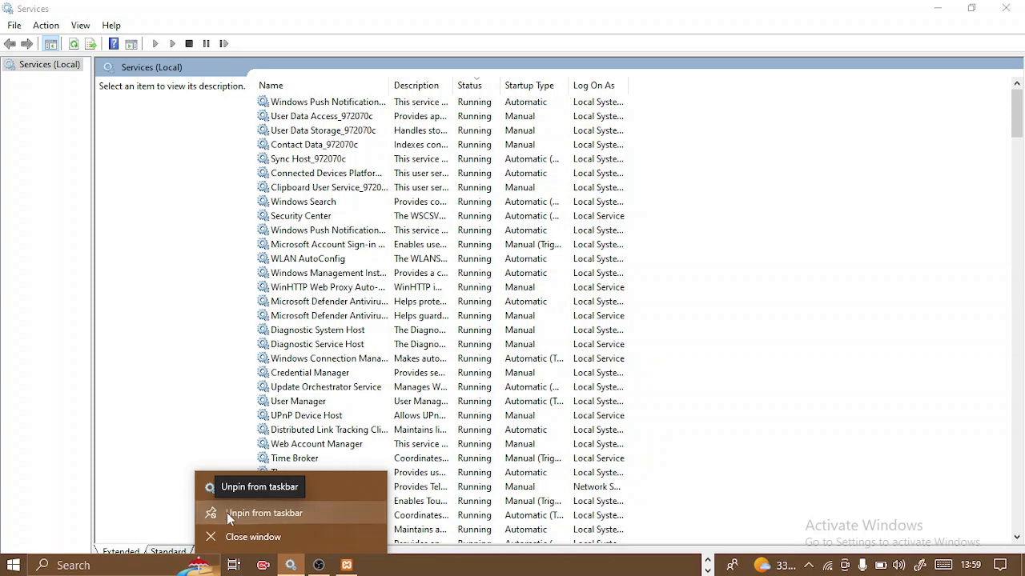
pyautogui.click(291, 565)
pyautogui.moveTo(346, 568)
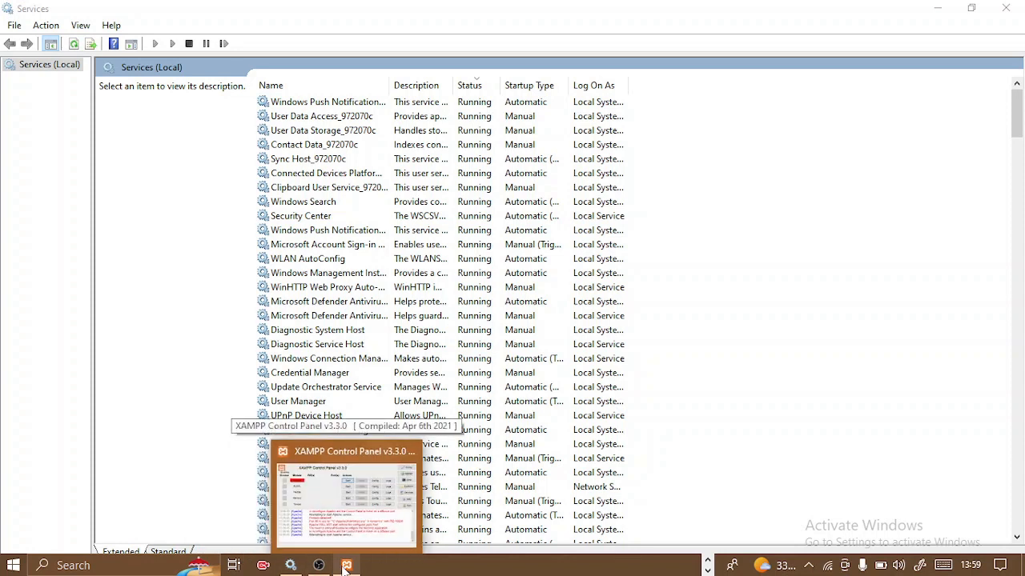
pyautogui.rightClick(346, 567)
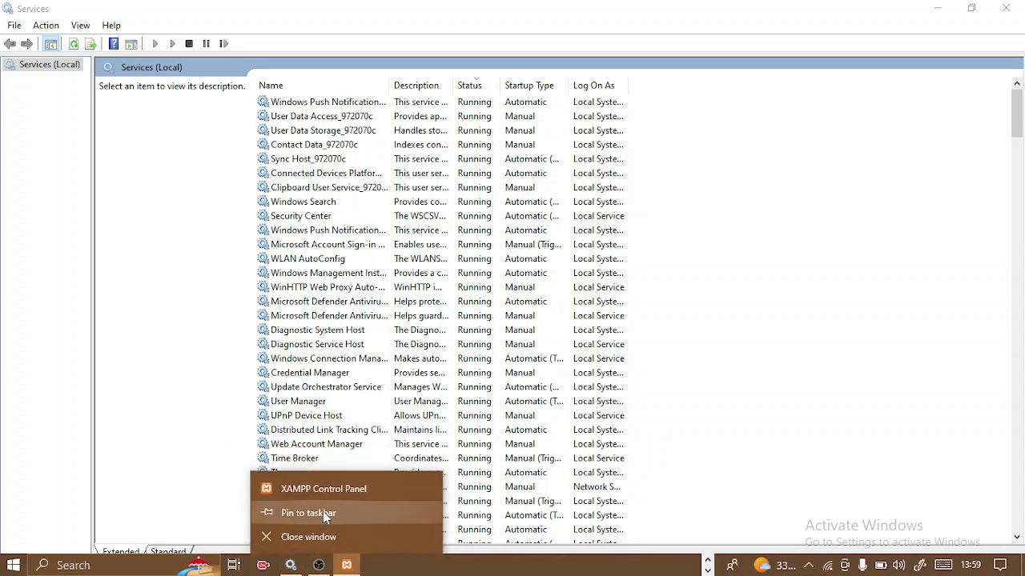
pyautogui.click(385, 562)
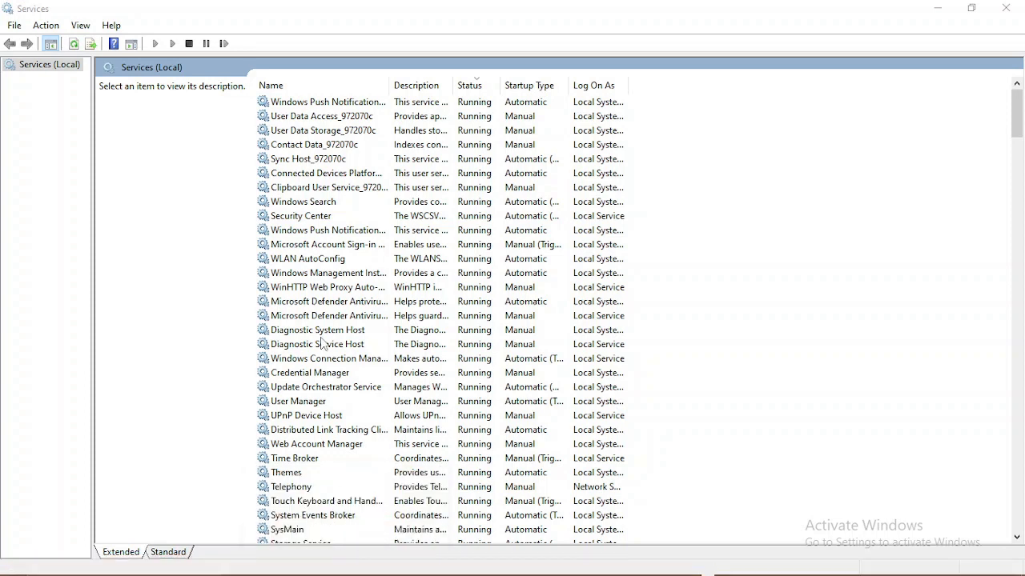
# - Stop the SQL Server VSS Writer service from the Services list
pyautogui.scroll(-7, 477, 396)
pyautogui.rightClick(476, 391)
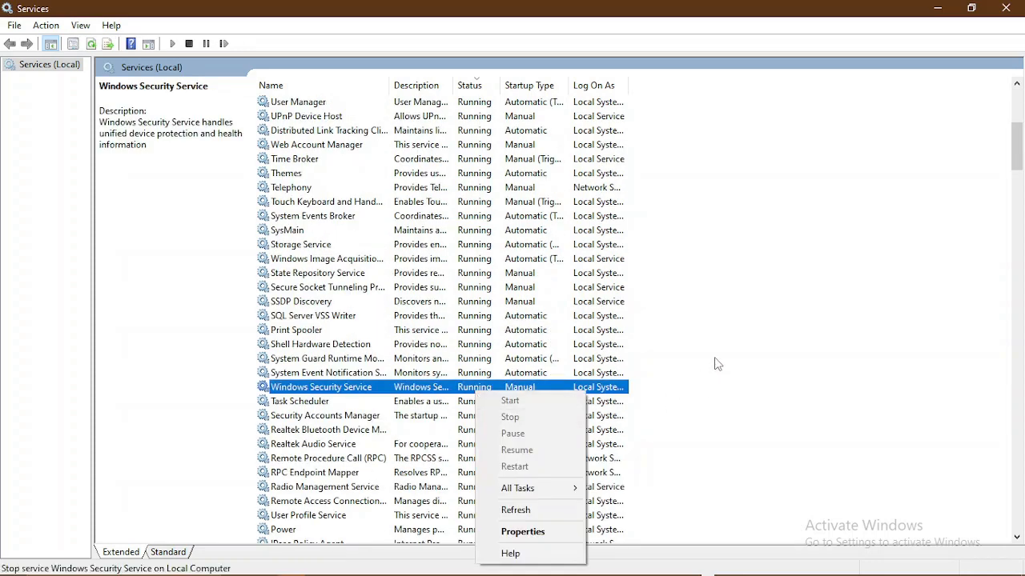
pyautogui.click(675, 368)
pyautogui.scroll(-4, 549, 392)
pyautogui.scroll(2, 549, 392)
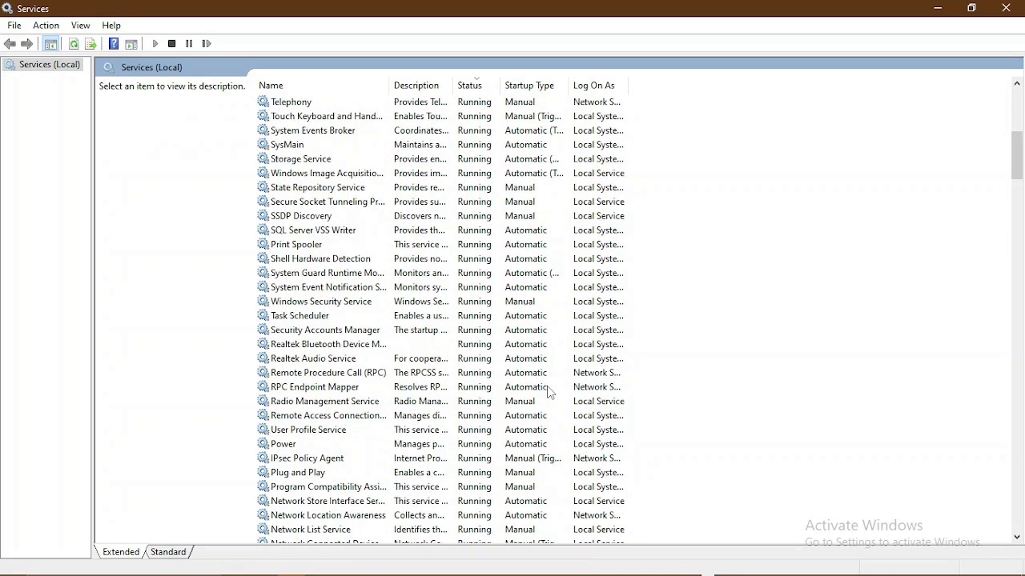
pyautogui.click(335, 232)
pyautogui.click(109, 112)
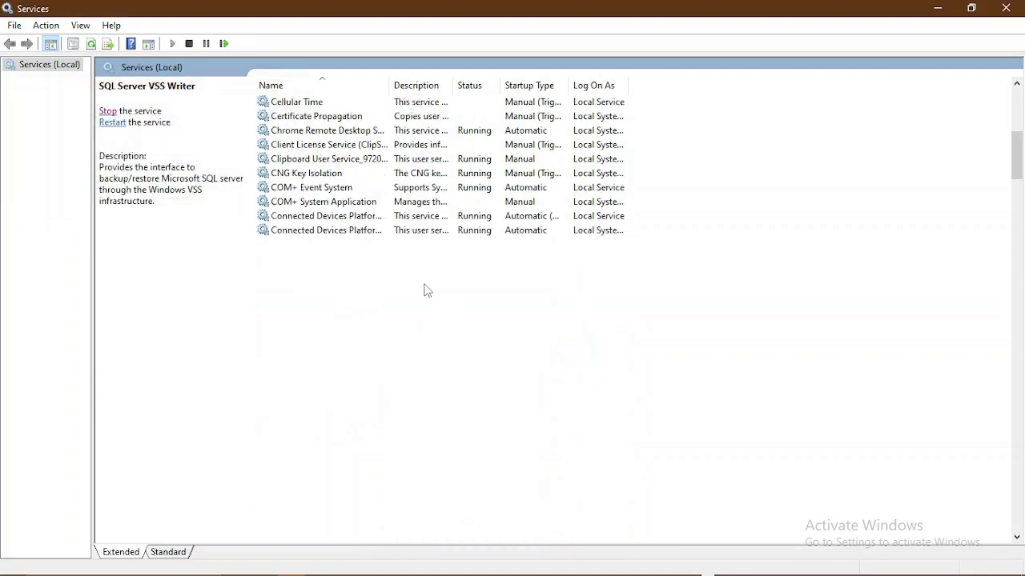
pyautogui.scroll(9, 344, 295)
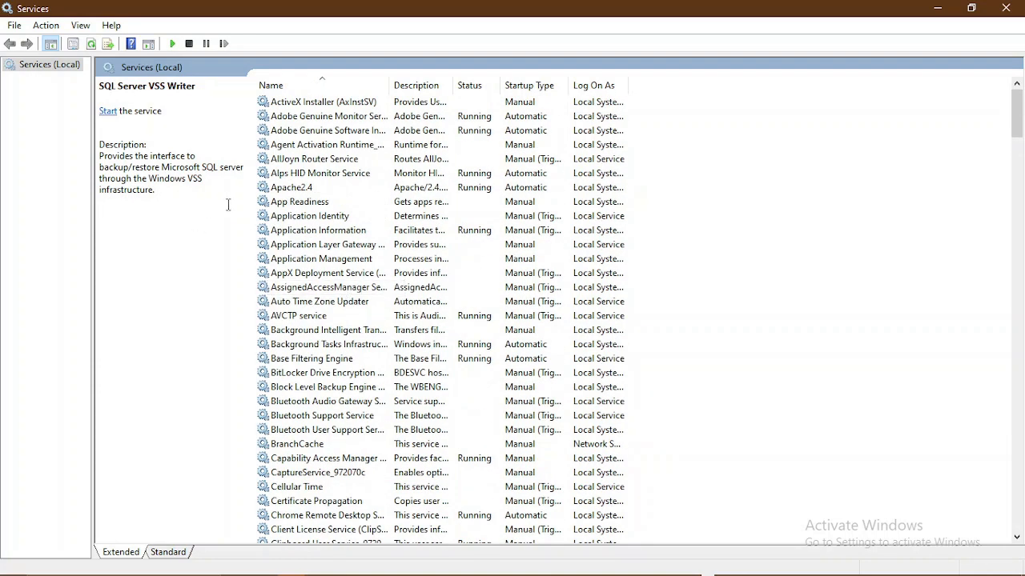
# - Stop the Apache2.4 service, then scroll down to the wampapache64, wampmariadb64 and wampmysqld64 services
pyautogui.click(306, 193)
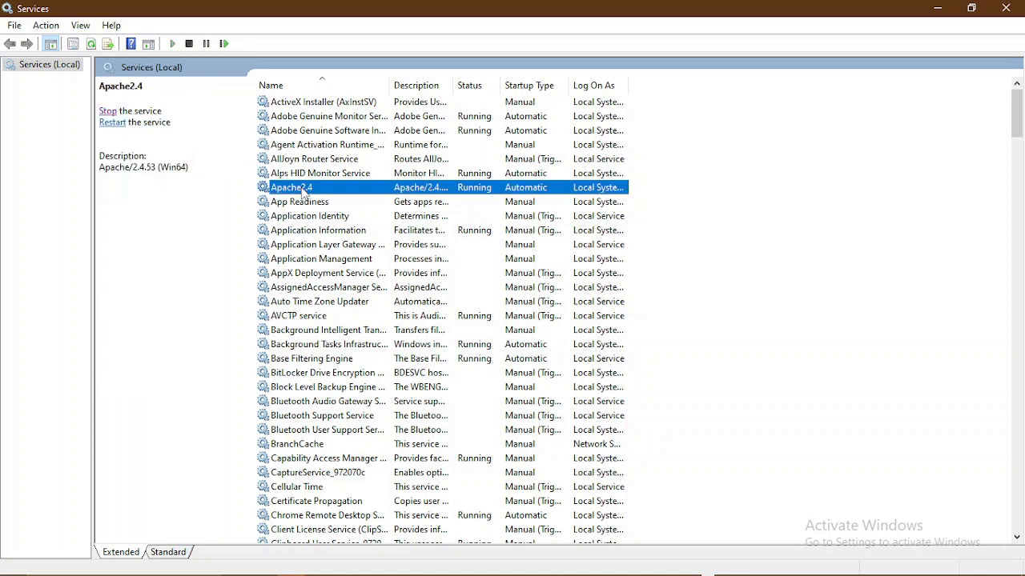
pyautogui.click(107, 111)
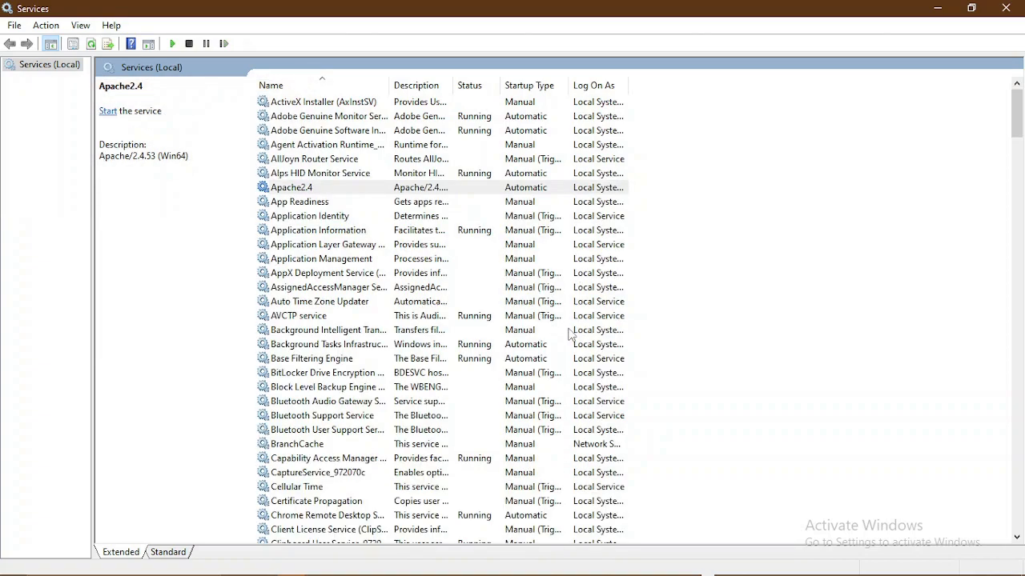
pyautogui.scroll(-15, 568, 344)
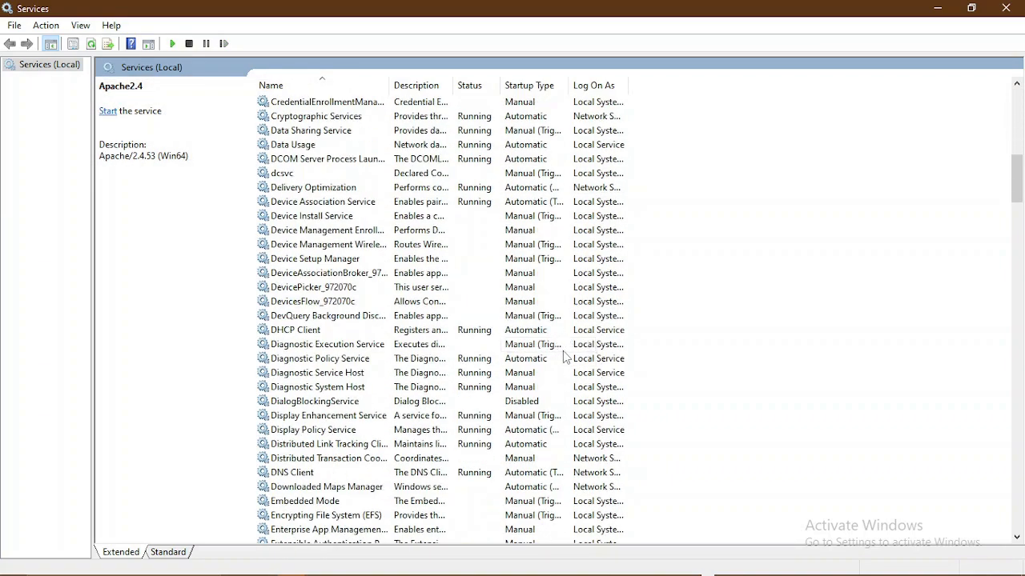
pyautogui.scroll(-20, 564, 358)
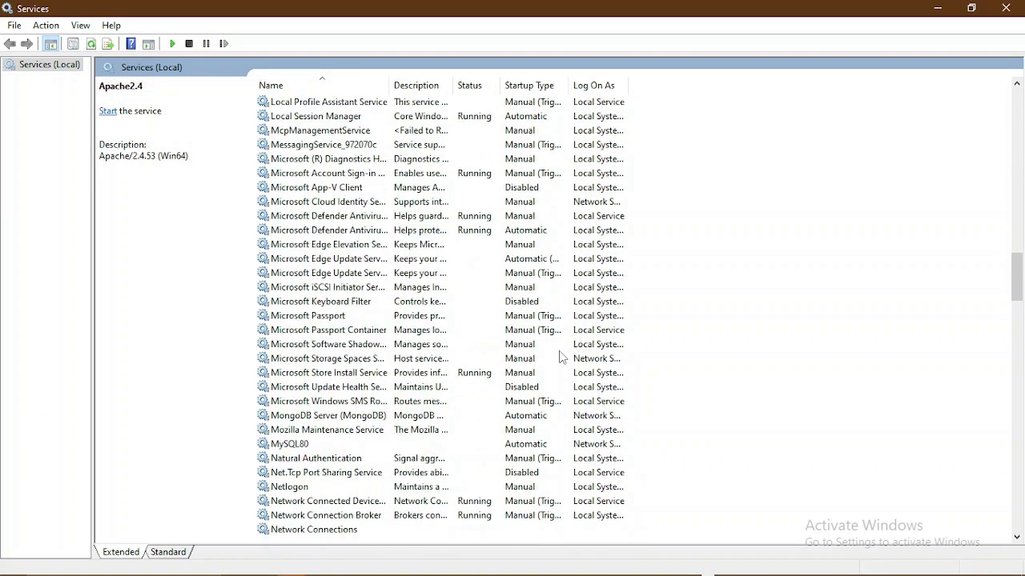
pyautogui.scroll(-4, 560, 357)
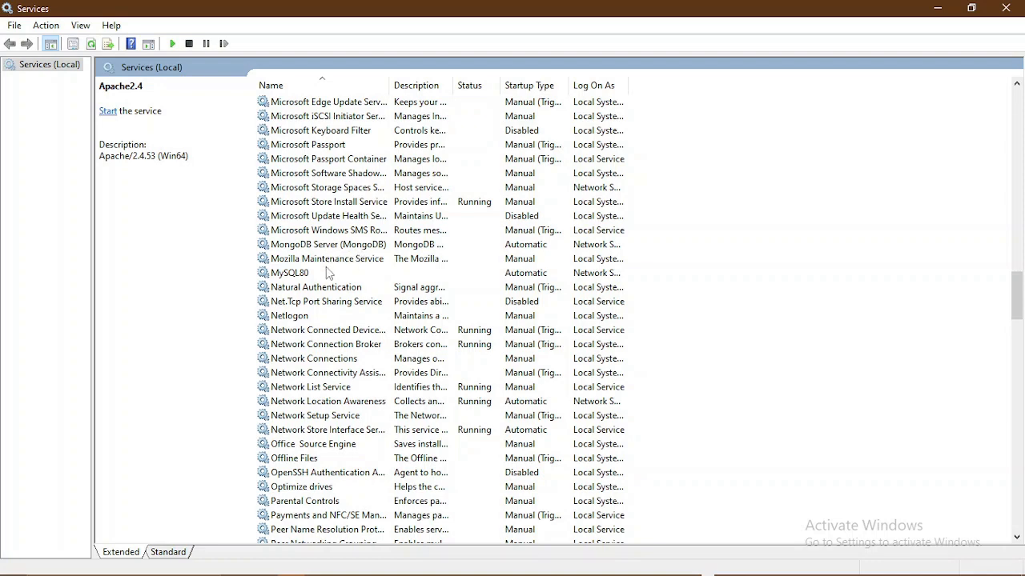
pyautogui.scroll(-7, 326, 374)
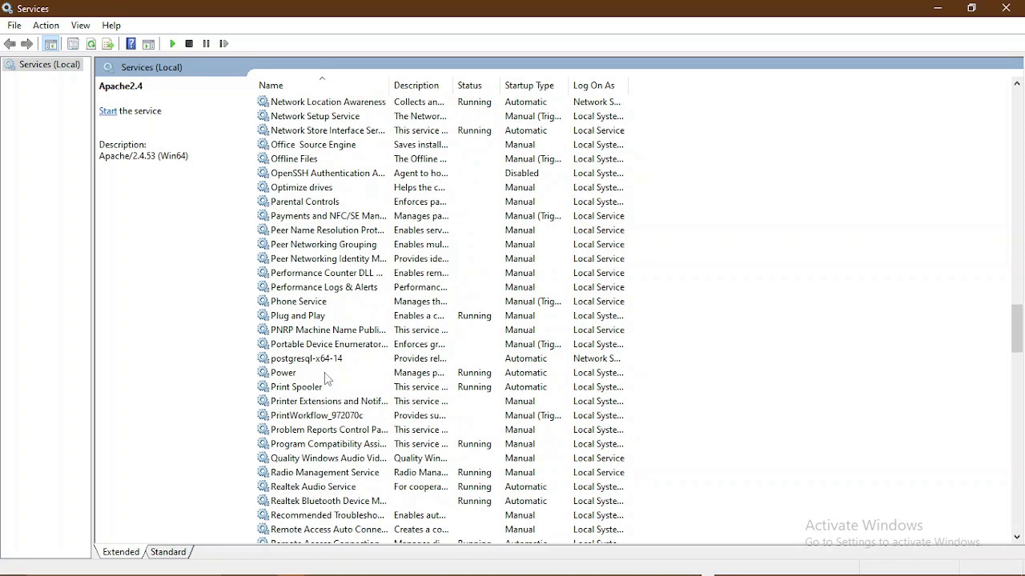
pyautogui.scroll(-5, 325, 372)
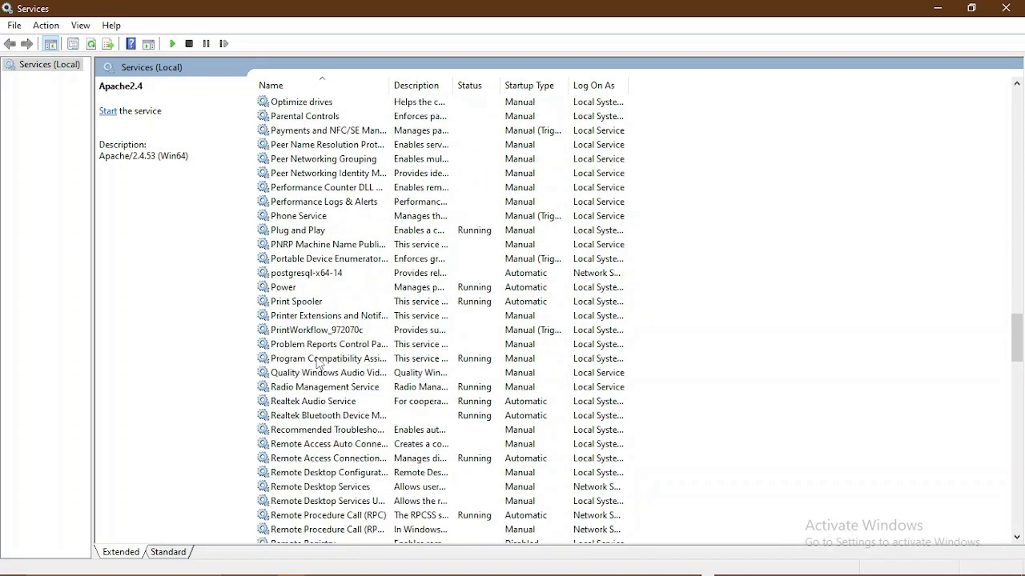
pyautogui.scroll(-10, 320, 368)
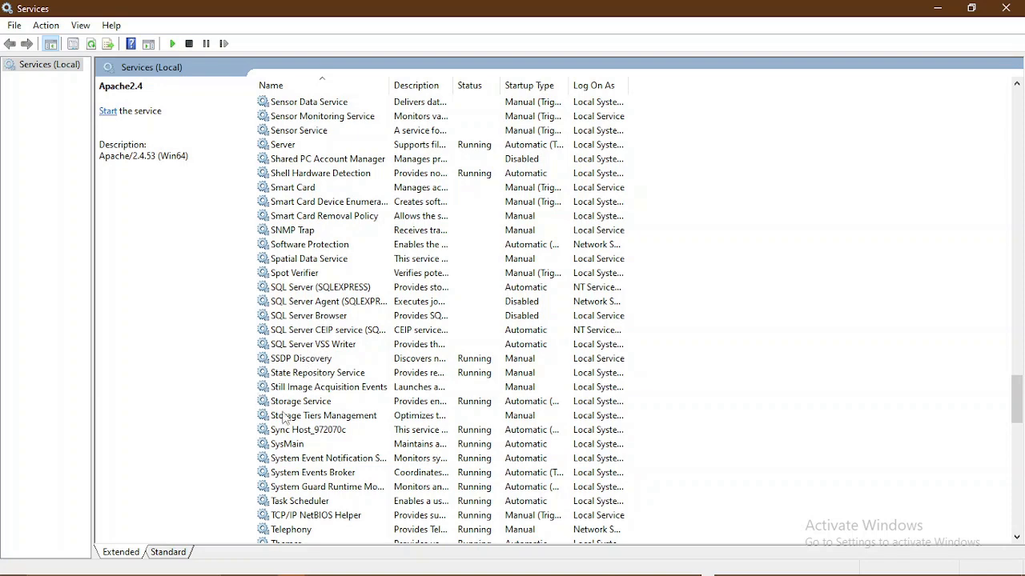
pyautogui.scroll(10, 330, 381)
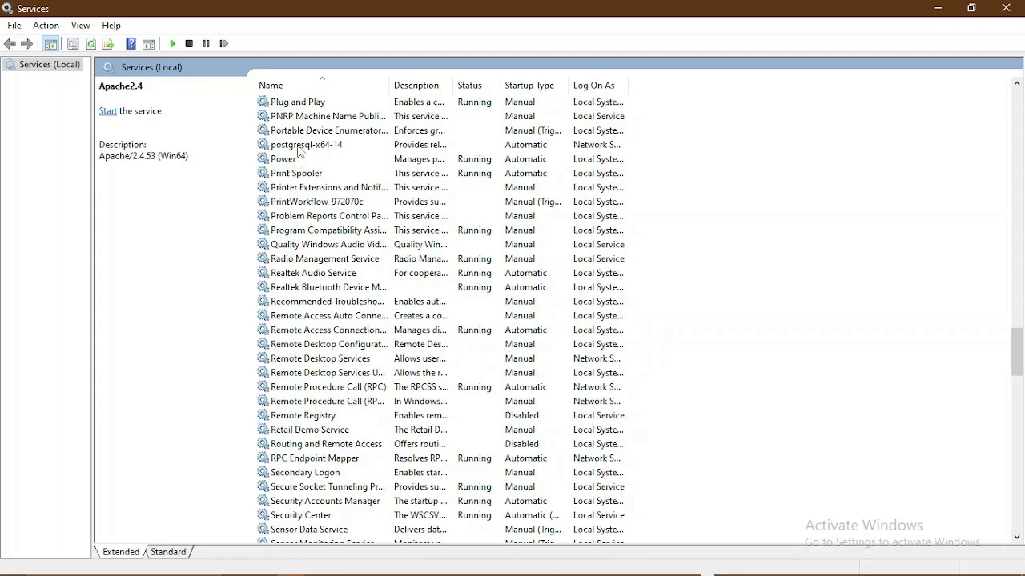
pyautogui.scroll(-10, 353, 300)
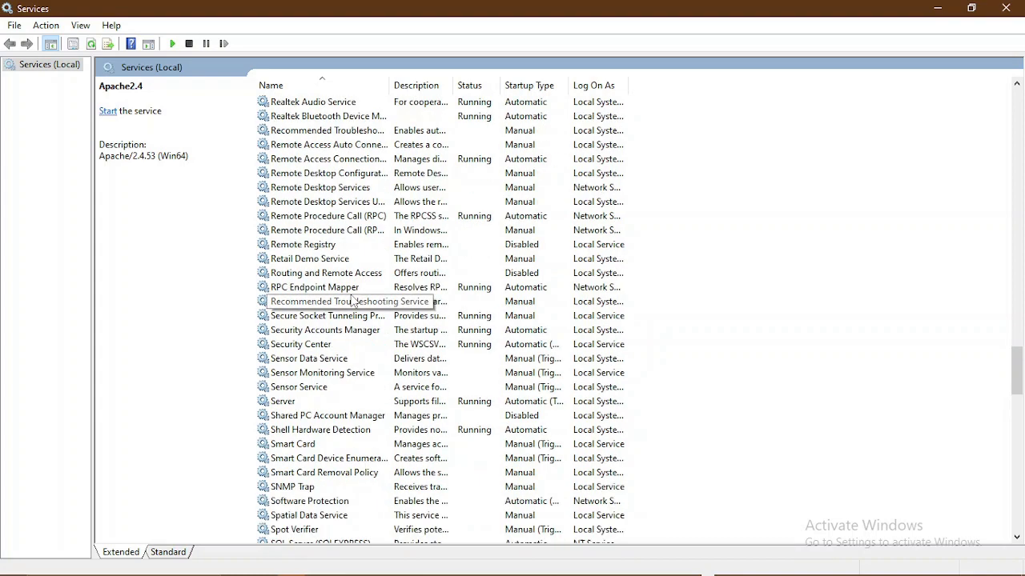
pyautogui.scroll(-11, 352, 301)
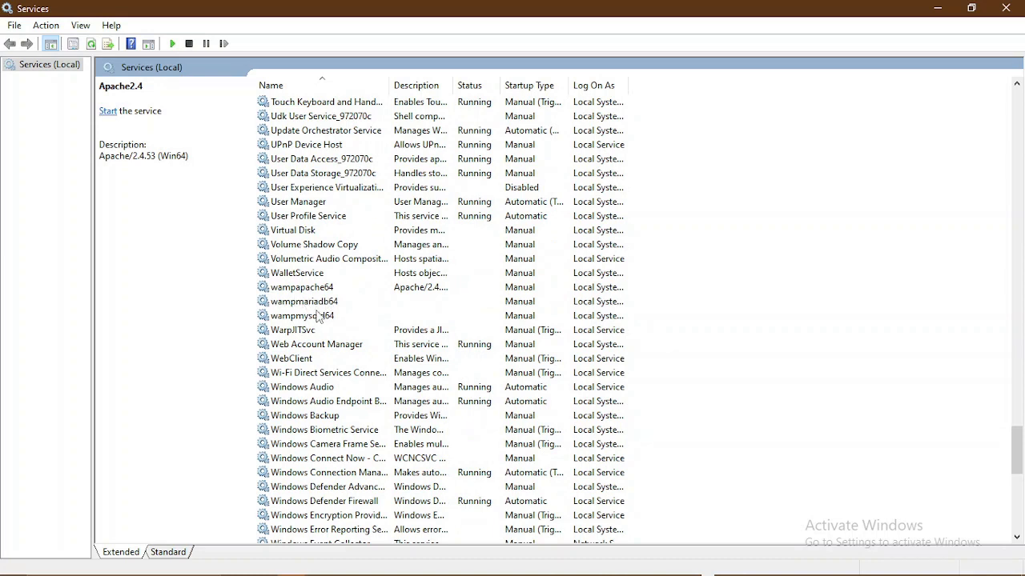
# - Close Services and cycle Alt+Tab through the XAMPP page, Control Panel, OBS and Downloads windows
pyautogui.click(1005, 8)
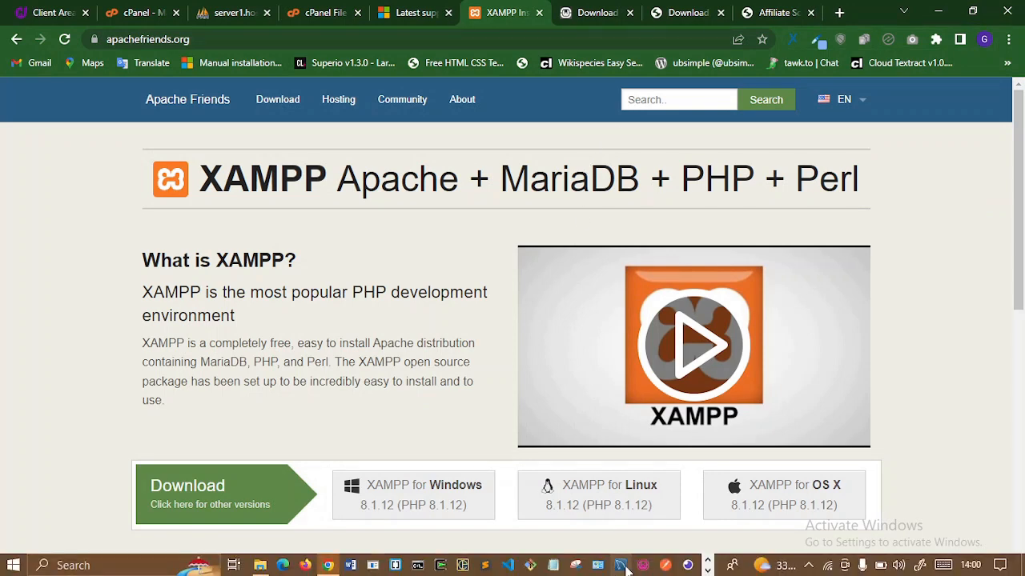
pyautogui.hotkey('alt', 'Tab')
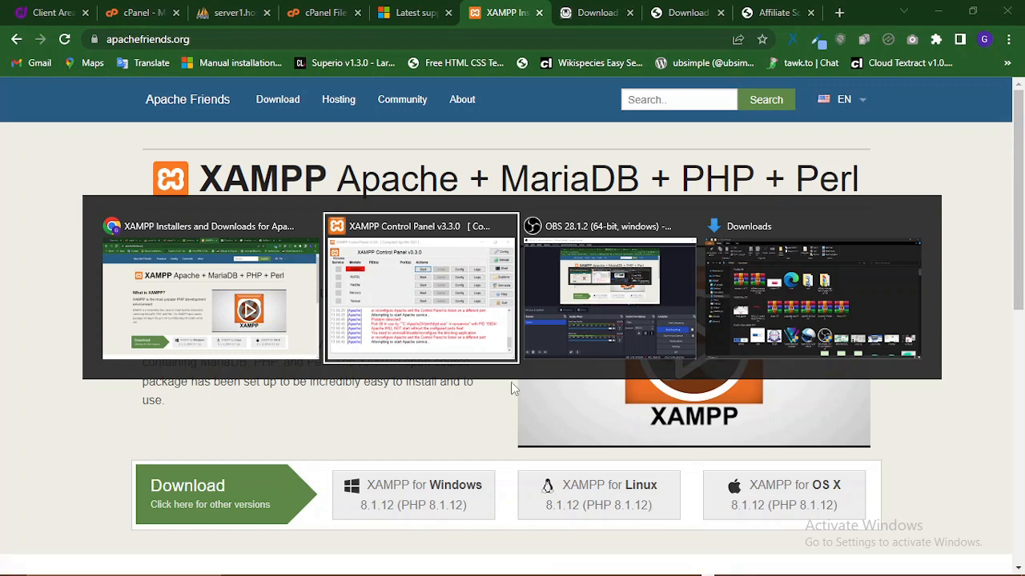
pyautogui.hotkey('alt', 'Tab')
pyautogui.hotkey('alt', 'Tab')
pyautogui.hotkey('alt', 'Tab')
pyautogui.hotkey('alt', 'Tab')
pyautogui.hotkey('alt', 'Tab')
pyautogui.hotkey('alt', 'Tab')
pyautogui.hotkey('alt', 'Tab')
pyautogui.hotkey('alt', 'Tab')
pyautogui.hotkey('alt', 'Tab')
pyautogui.hotkey('alt', 'Tab')
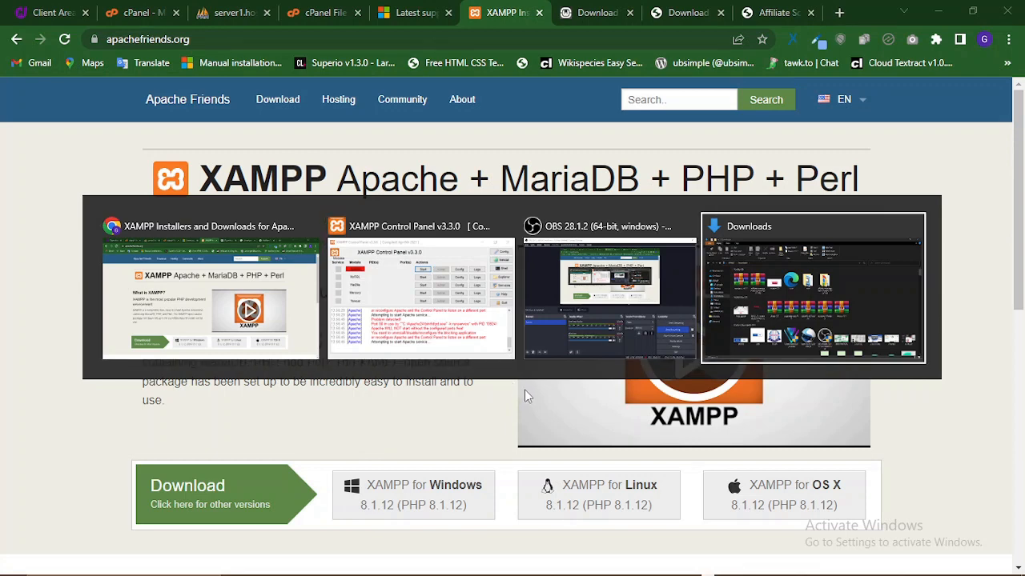
pyautogui.hotkey('alt', 'Tab')
pyautogui.hotkey('alt', 'Tab')
pyautogui.hotkey('alt', 'Tab')
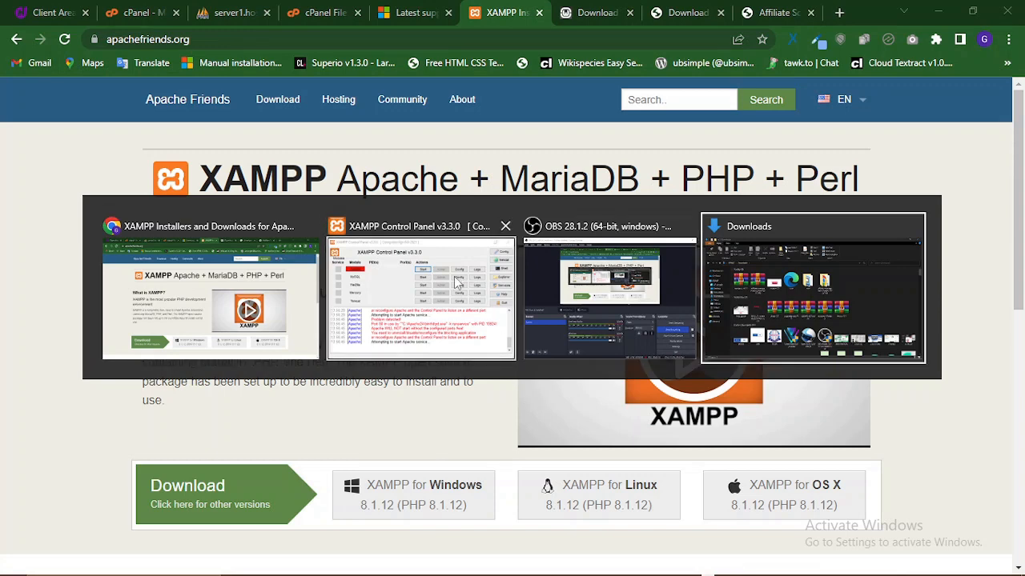
# - Bring the XAMPP Control Panel forward and retry starting Apache
pyautogui.click(454, 277)
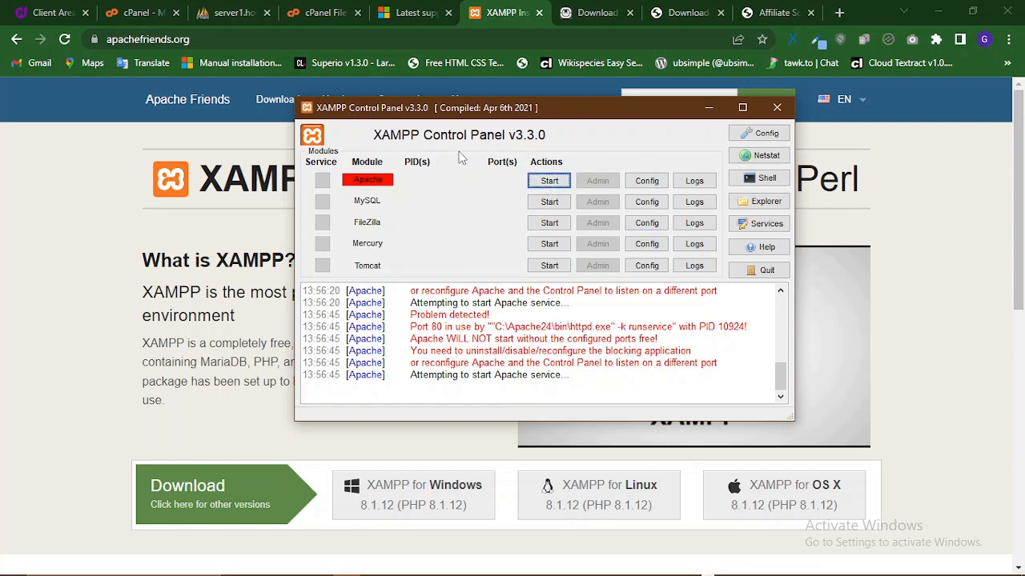
pyautogui.click(545, 183)
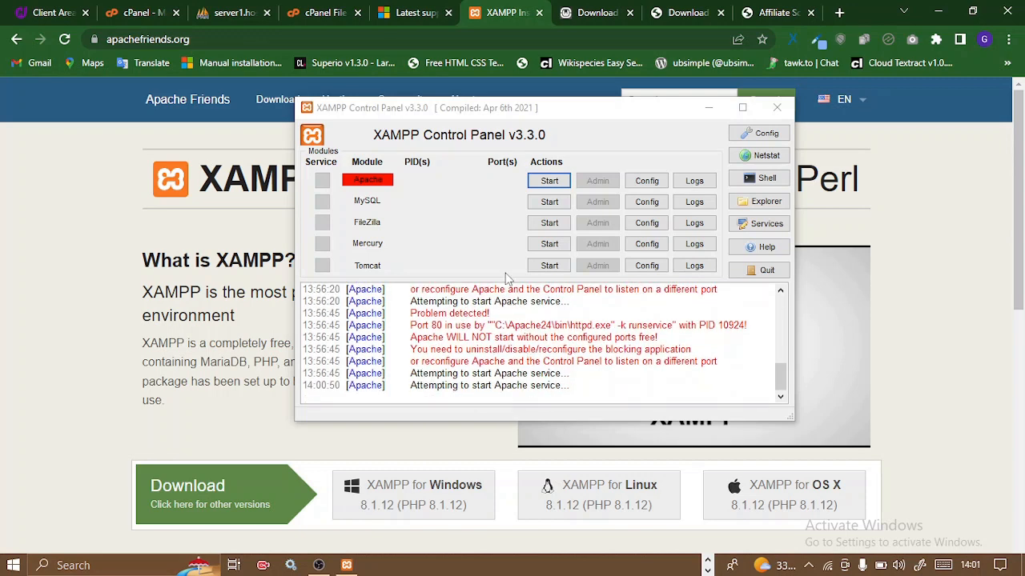
# - Start MySQL and retry Apache, still blocked on port 80 by Apache24, then stop MySQL again
pyautogui.click(536, 206)
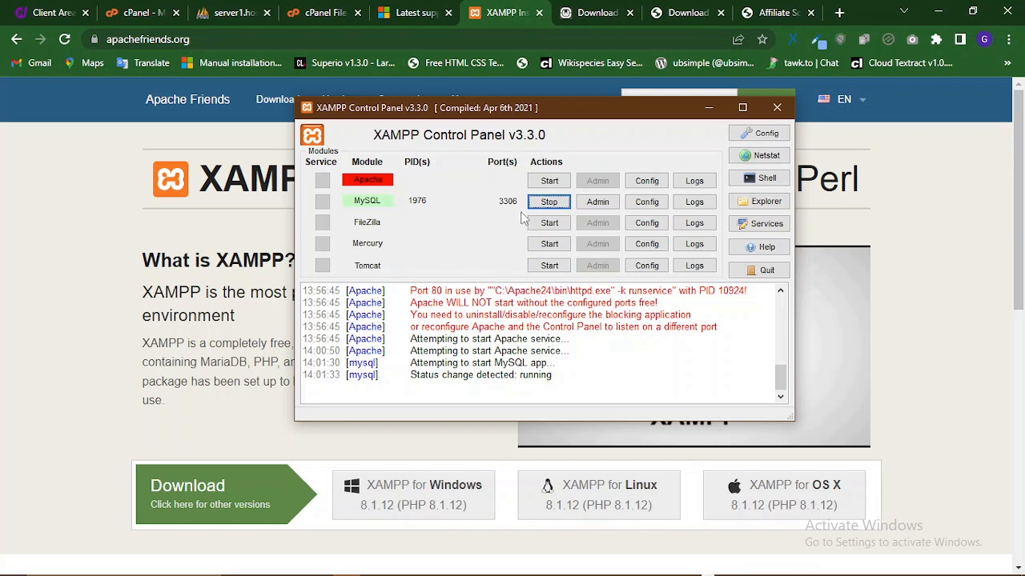
pyautogui.click(548, 181)
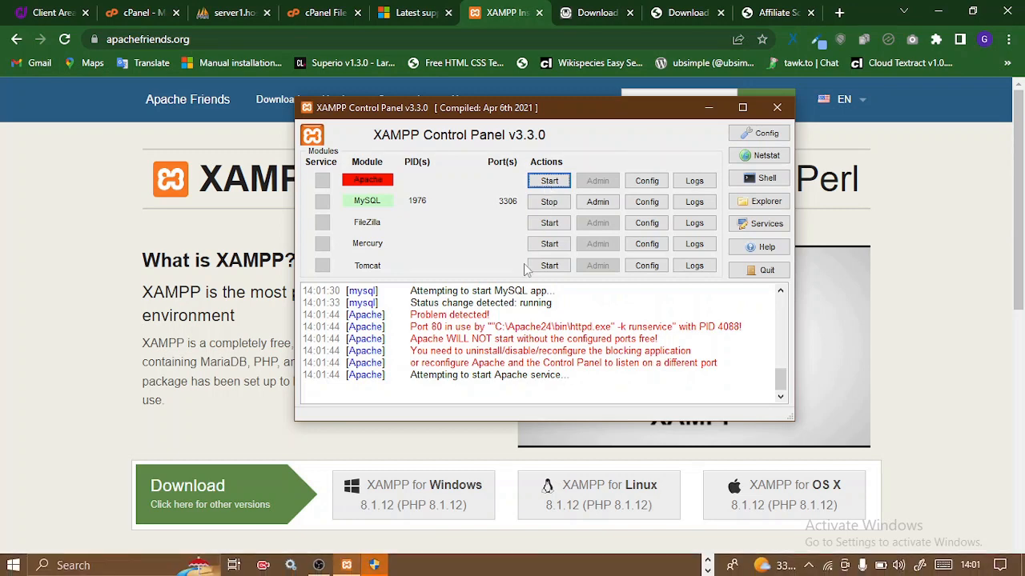
pyautogui.moveTo(116, 412); pyautogui.dragTo(95, 404)
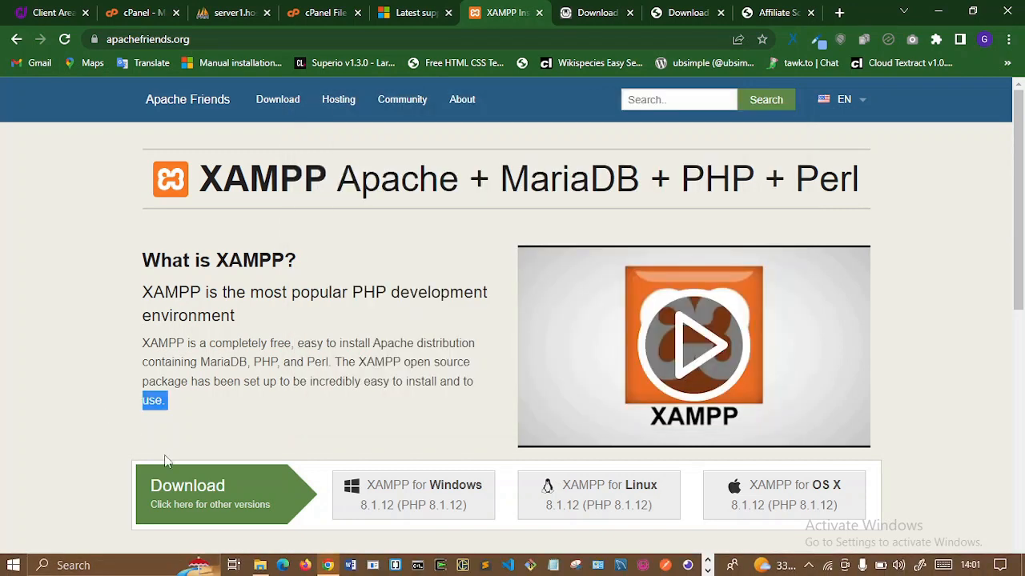
pyautogui.moveTo(327, 566)
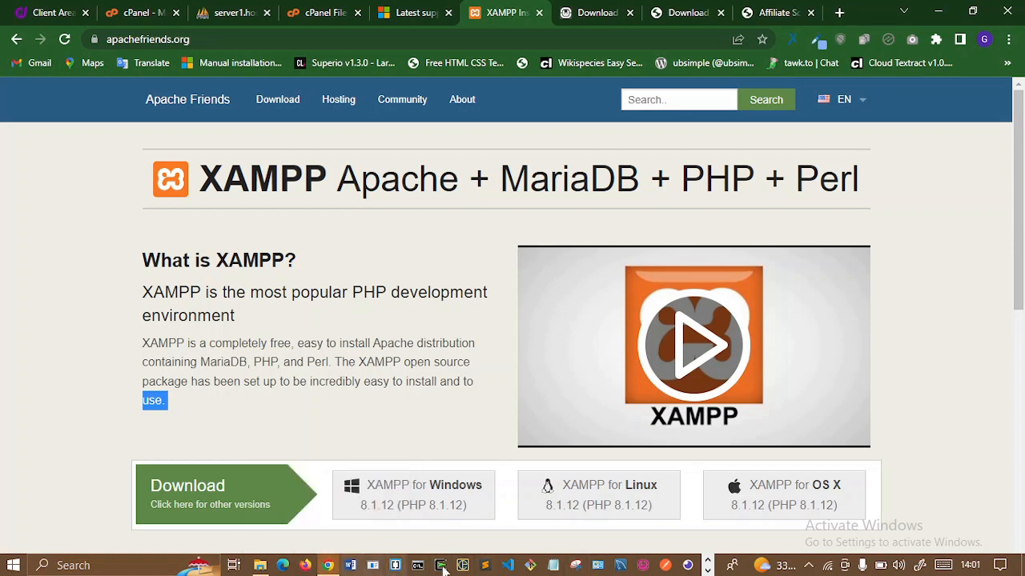
pyautogui.click(709, 570)
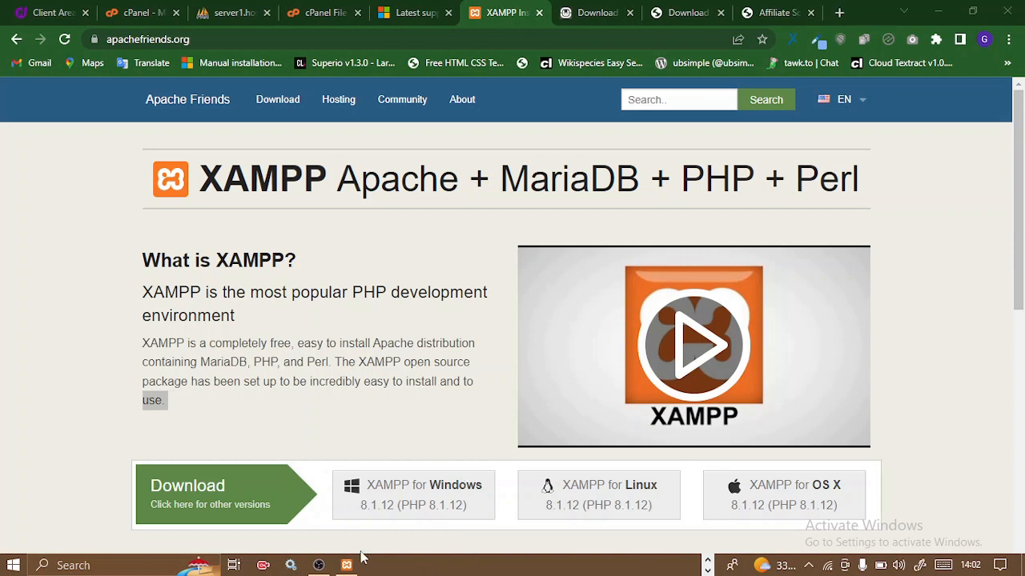
pyautogui.click(349, 565)
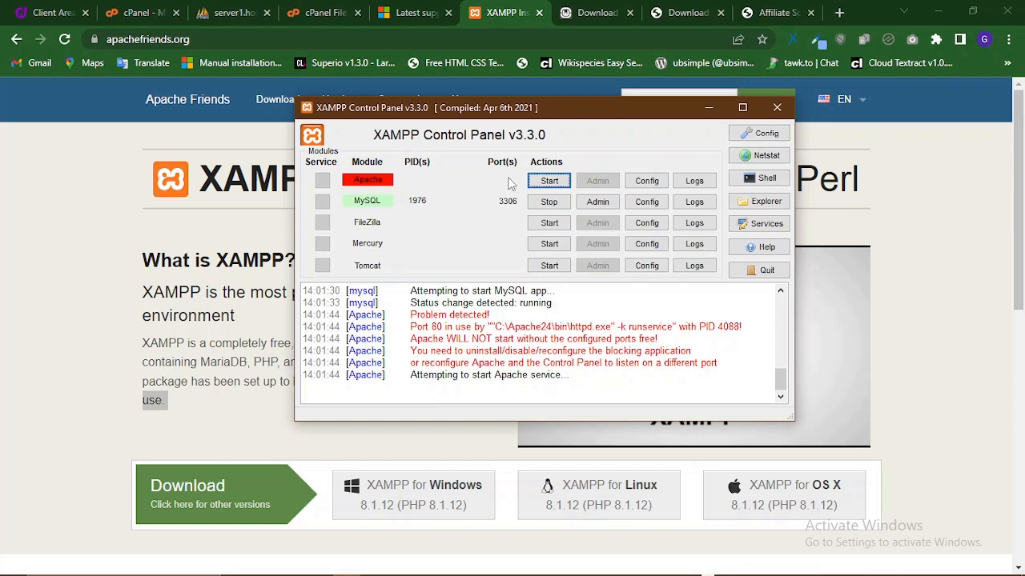
pyautogui.click(549, 202)
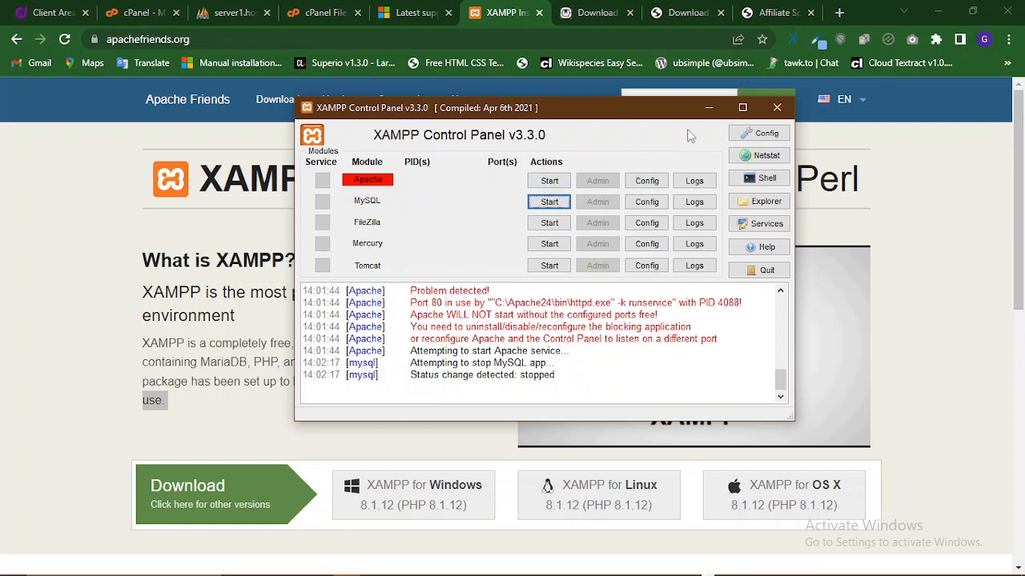
# - Close the XAMPP Control Panel and return to the XAMPP download page
pyautogui.click(776, 108)
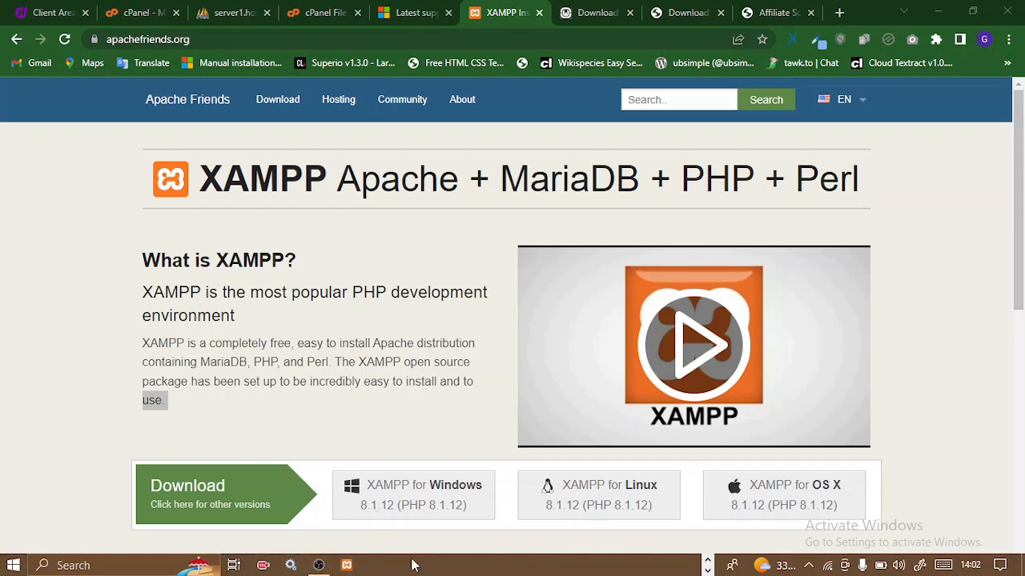
pyautogui.hotkey('alt', 'Tab')
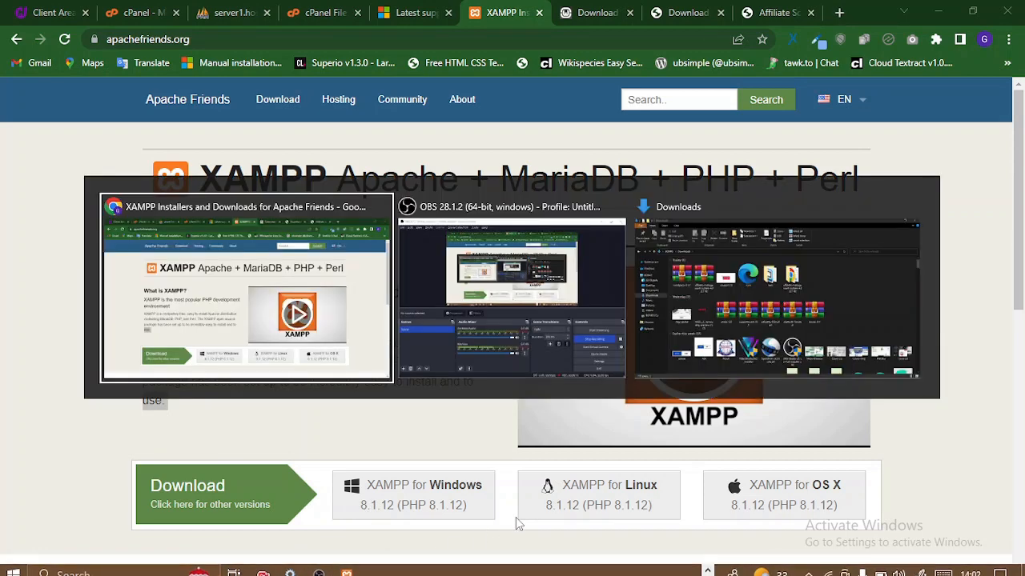
pyautogui.click(321, 326)
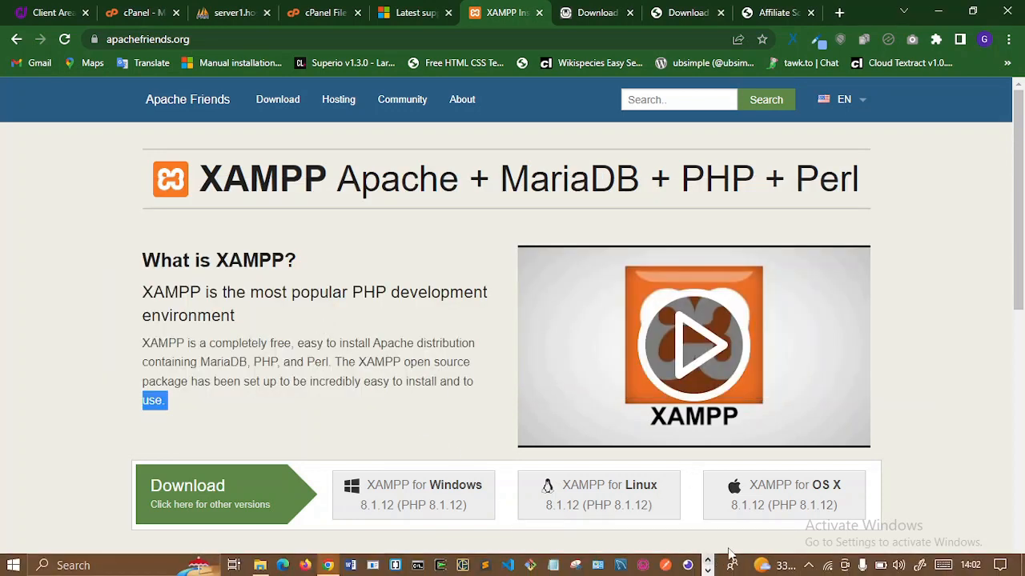
# - Reopen the Control Panel via the tray icon's Show/Hide, then close it again
pyautogui.click(807, 566)
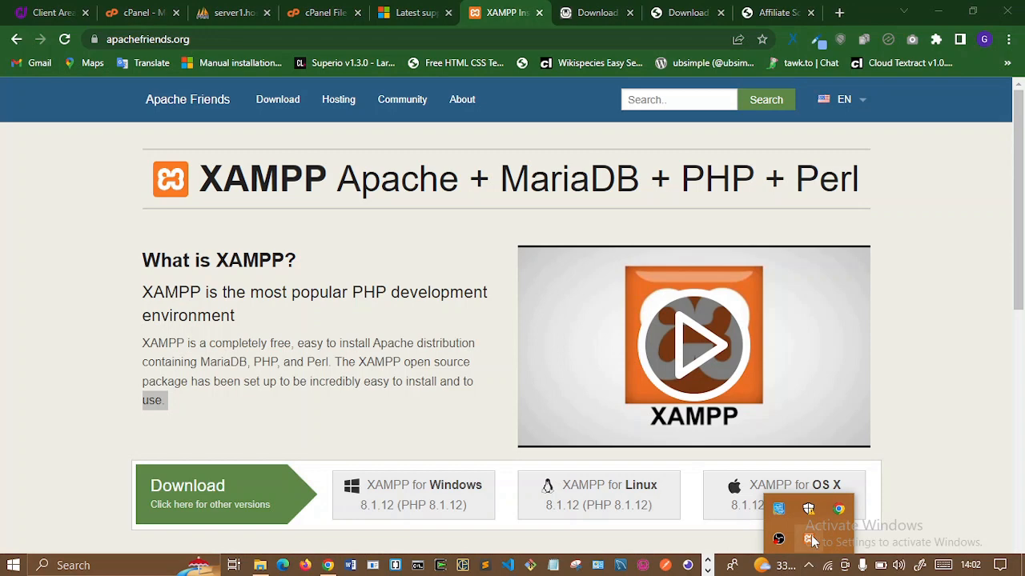
pyautogui.rightClick(810, 539)
pyautogui.click(872, 417)
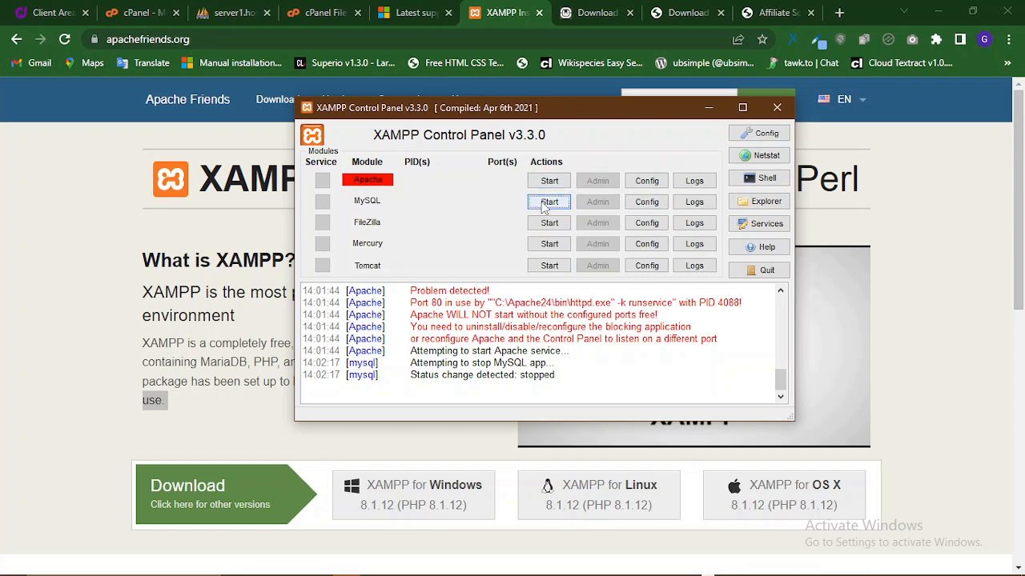
pyautogui.click(777, 108)
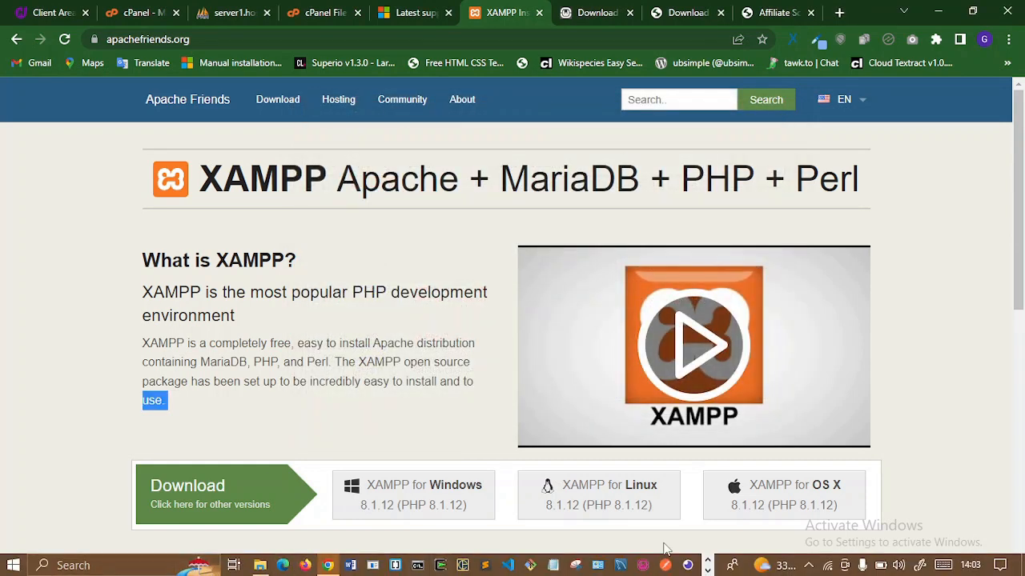
pyautogui.click(708, 569)
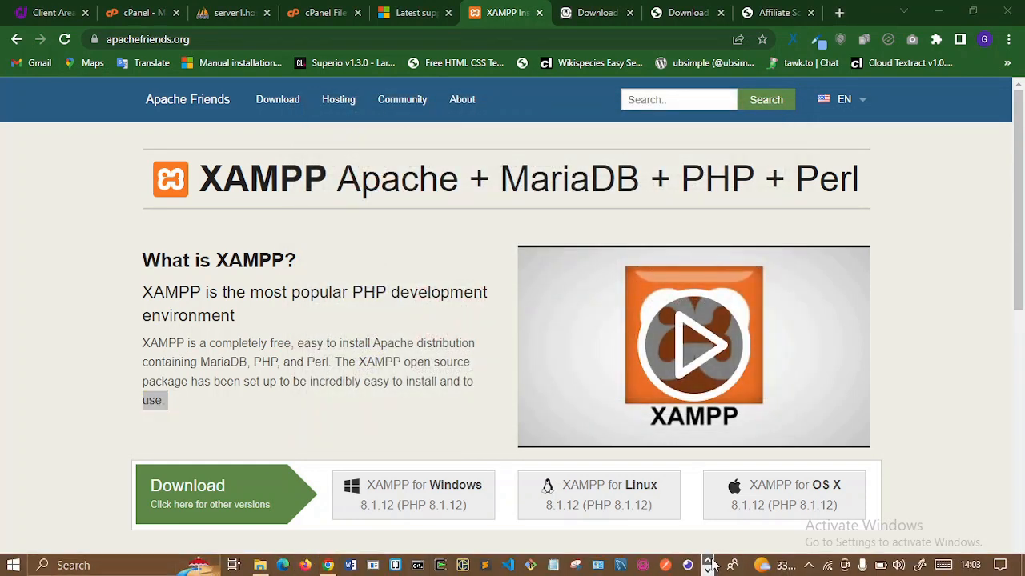
pyautogui.click(708, 570)
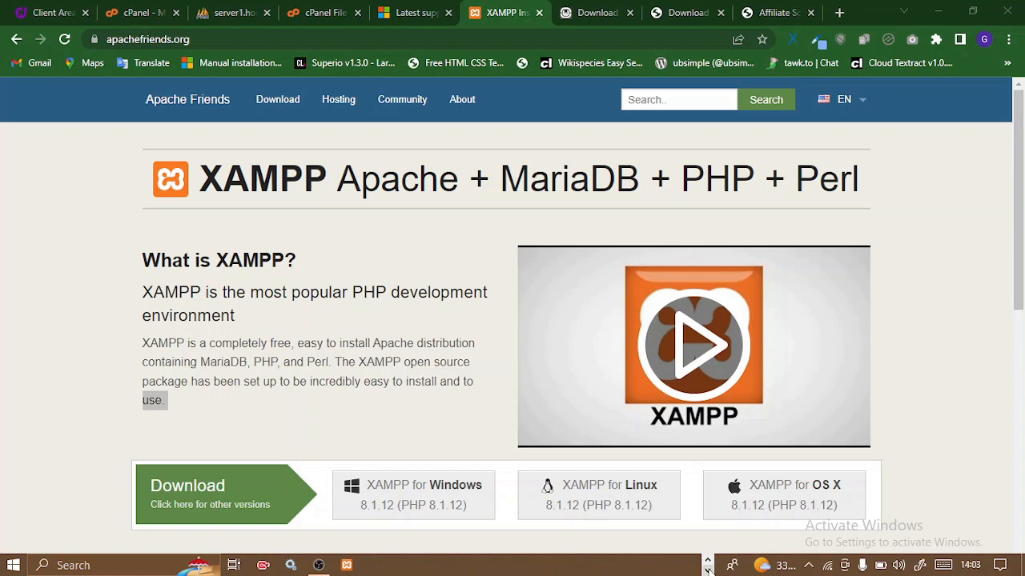
# - Open Windows Services and scroll down to the Apache2.4 service
pyautogui.click(290, 565)
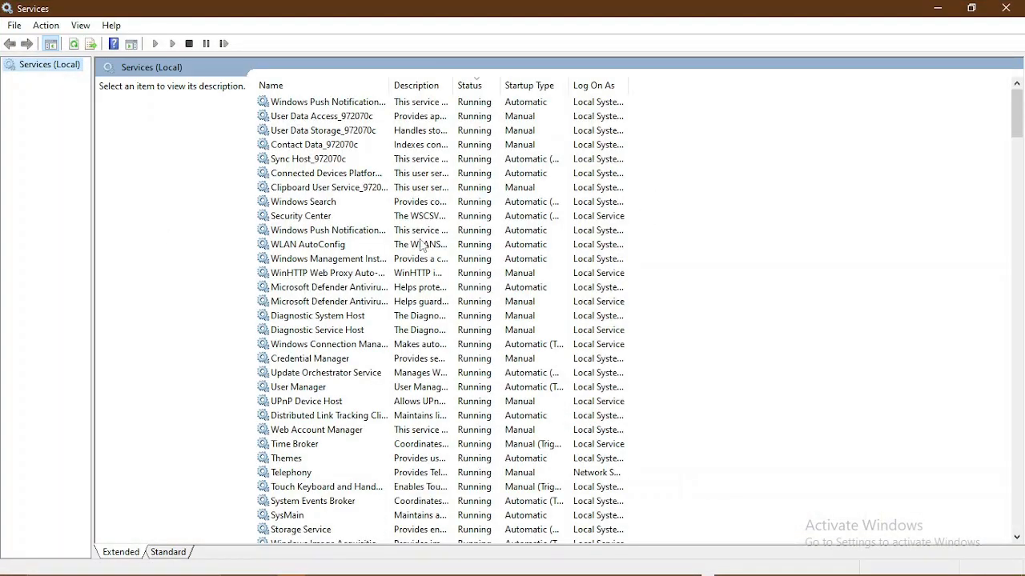
pyautogui.scroll(-3, 430, 232)
pyautogui.scroll(-17, 430, 232)
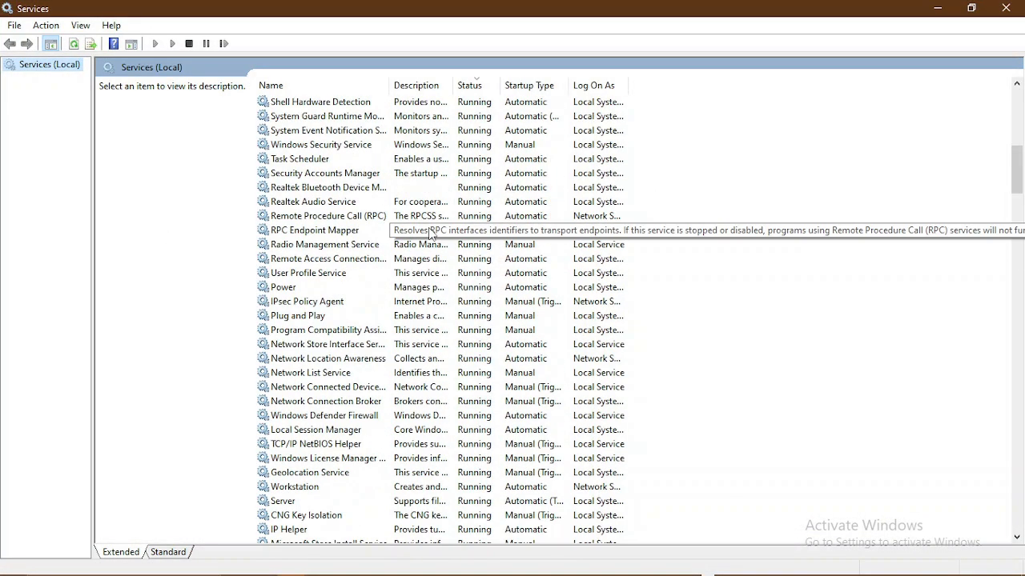
pyautogui.scroll(-2, 430, 233)
pyautogui.scroll(5, 430, 232)
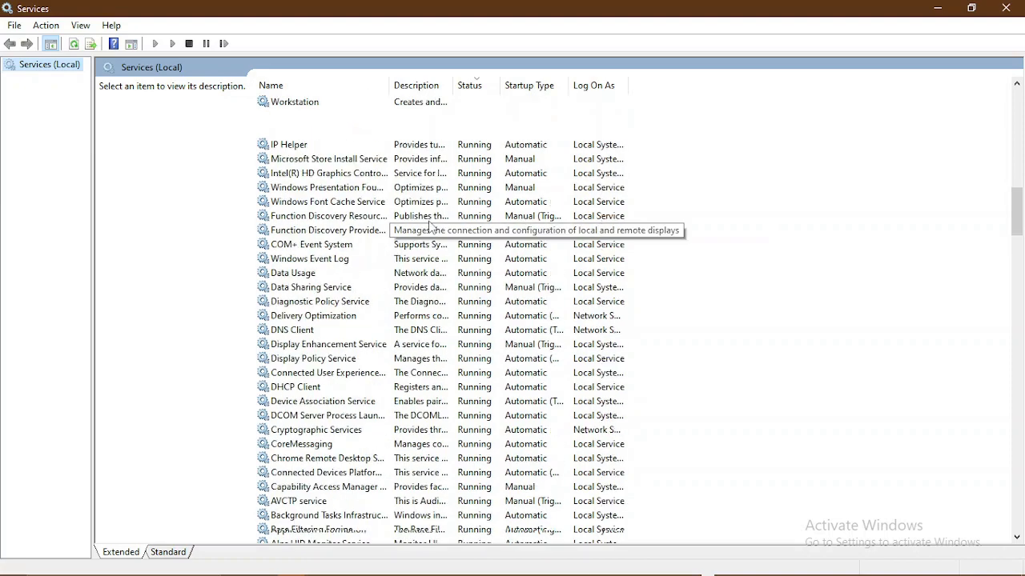
pyautogui.moveTo(1018, 194); pyautogui.dragTo(1017, 97)
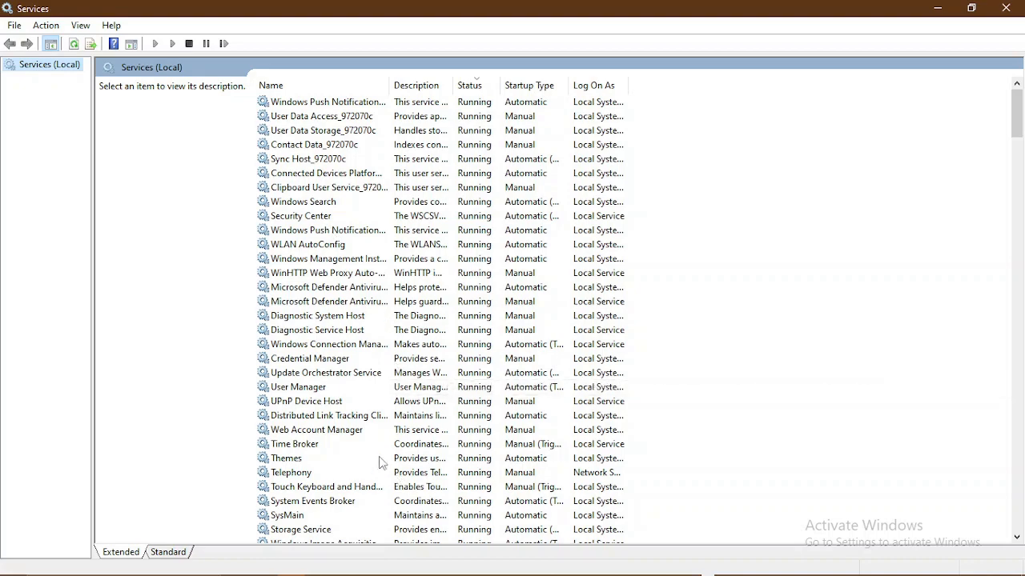
pyautogui.scroll(-13, 365, 468)
pyautogui.scroll(-4, 359, 472)
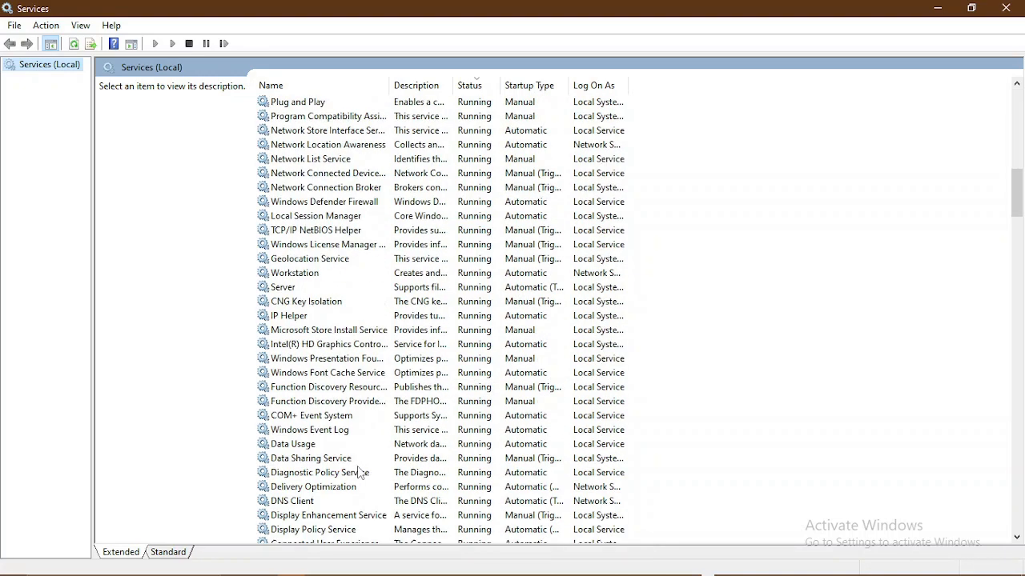
pyautogui.scroll(-15, 358, 469)
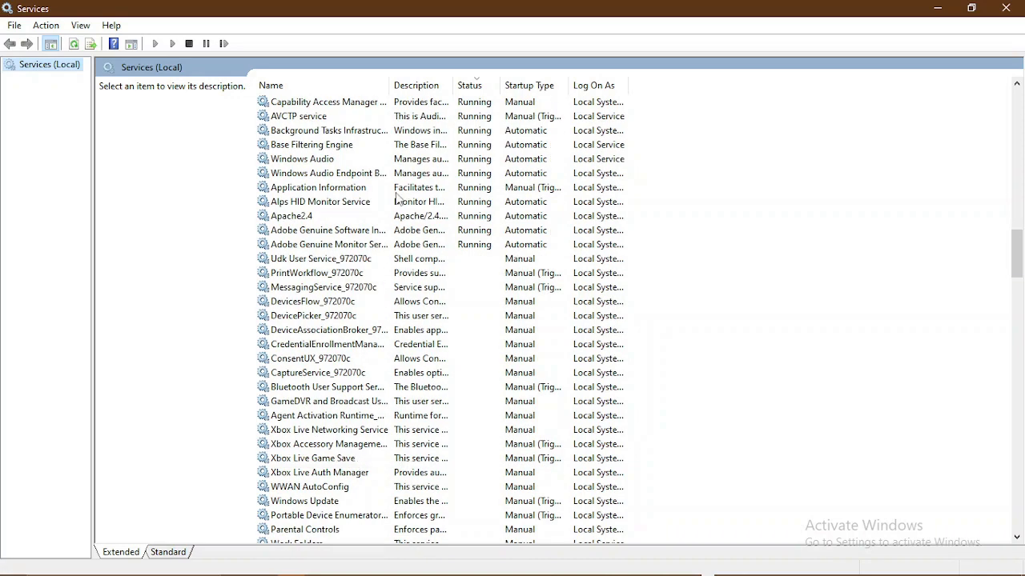
# - Stop the Apache2.4 service
pyautogui.click(342, 217)
pyautogui.click(110, 110)
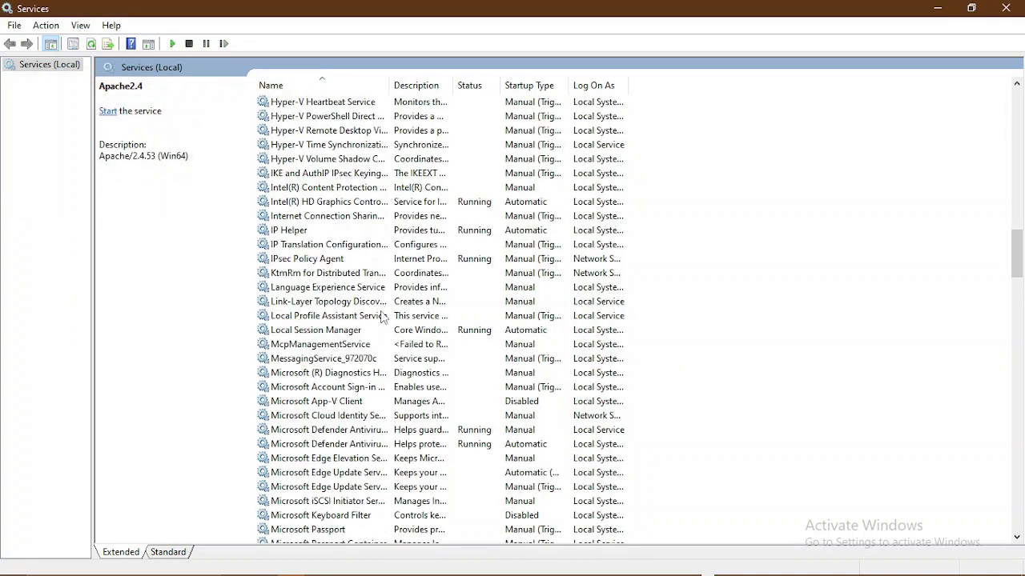
pyautogui.scroll(-12, 404, 360)
pyautogui.scroll(-12, 408, 364)
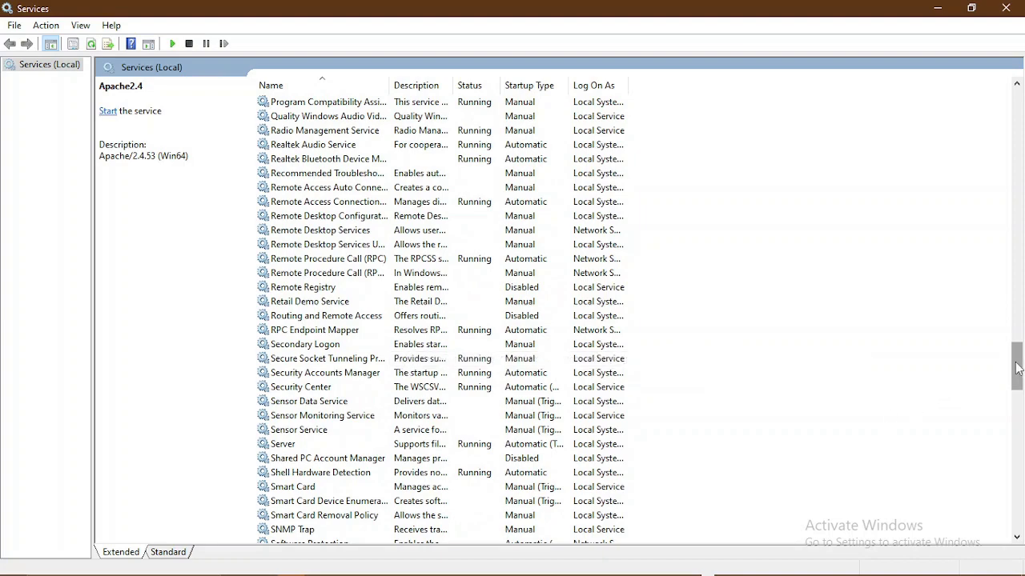
pyautogui.moveTo(1016, 371); pyautogui.dragTo(1019, 467)
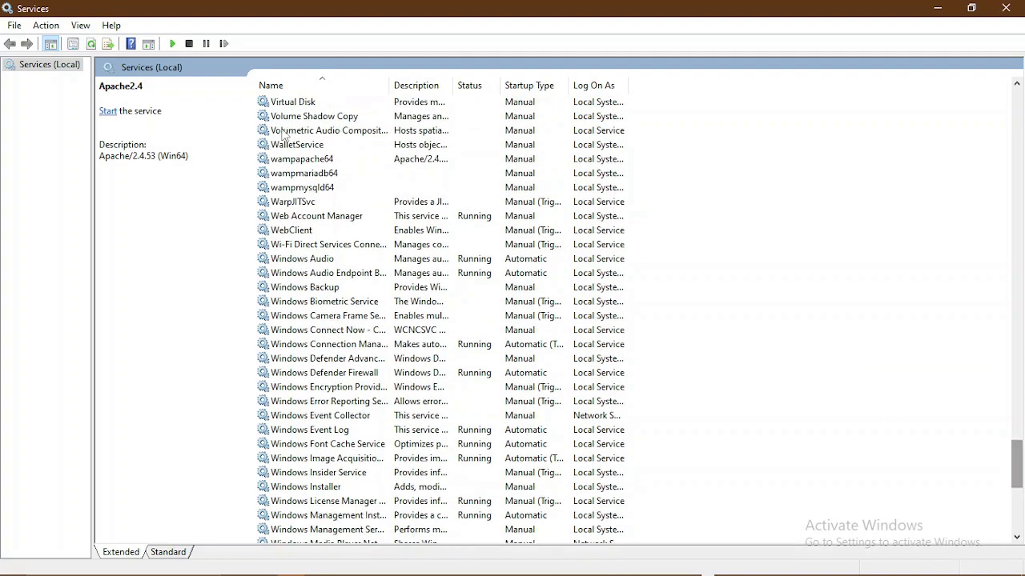
# - Start the wampapache64 service so it shows Running, then select wampmysqld64
pyautogui.click(302, 159)
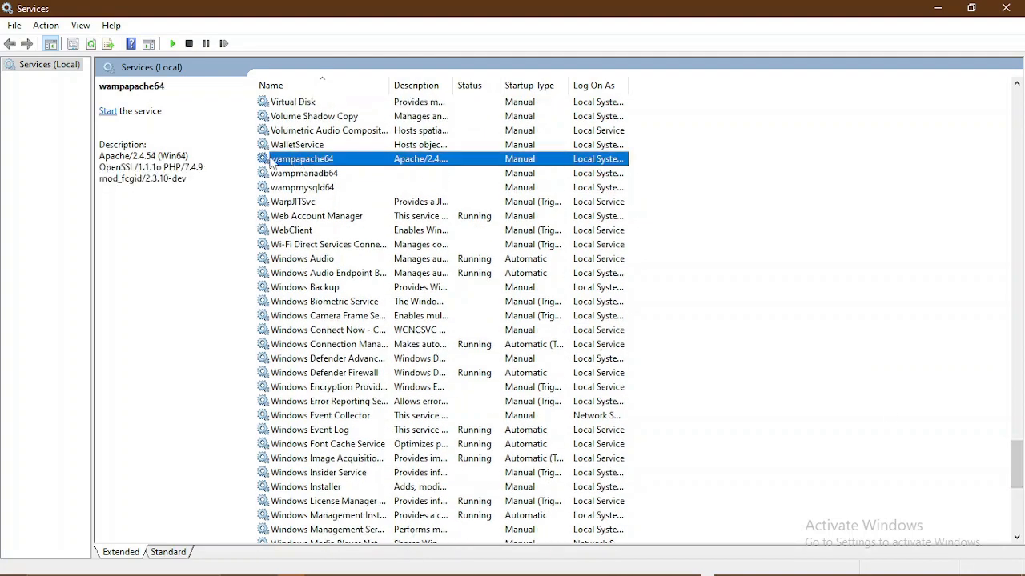
pyautogui.click(108, 111)
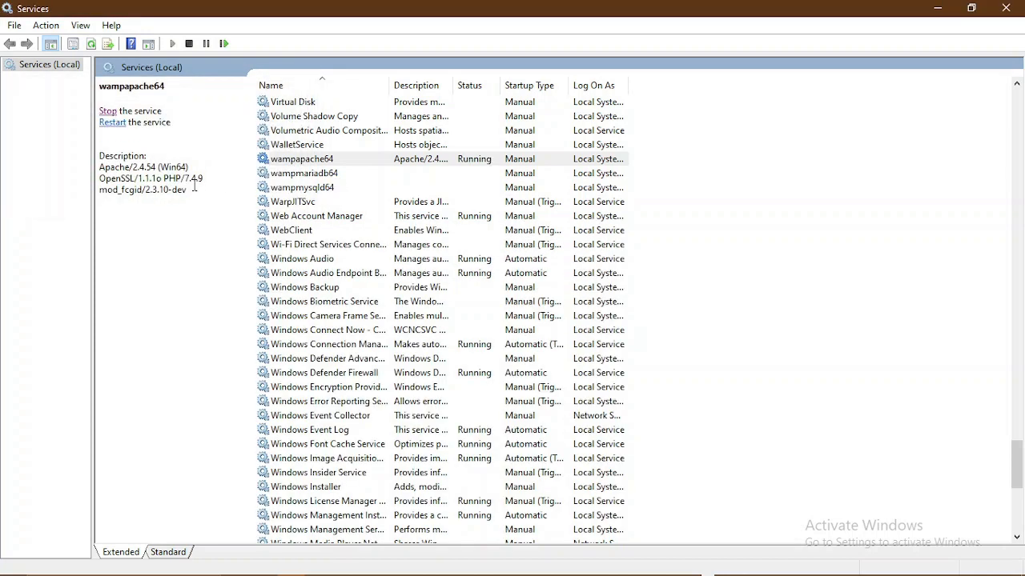
pyautogui.click(326, 187)
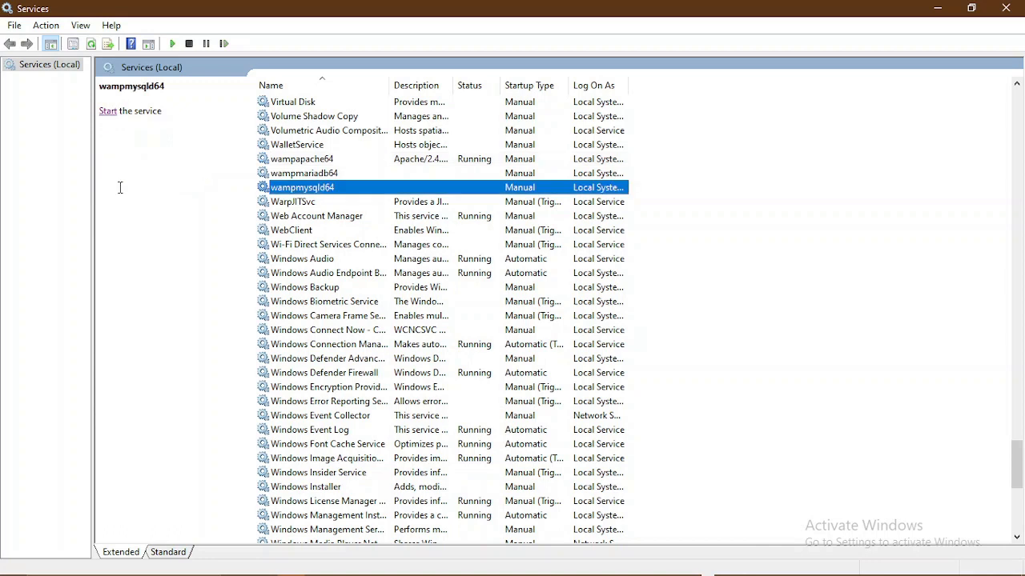
# - Start the wampmysqld64 service and select wampmariadb64 to check its status
pyautogui.click(108, 113)
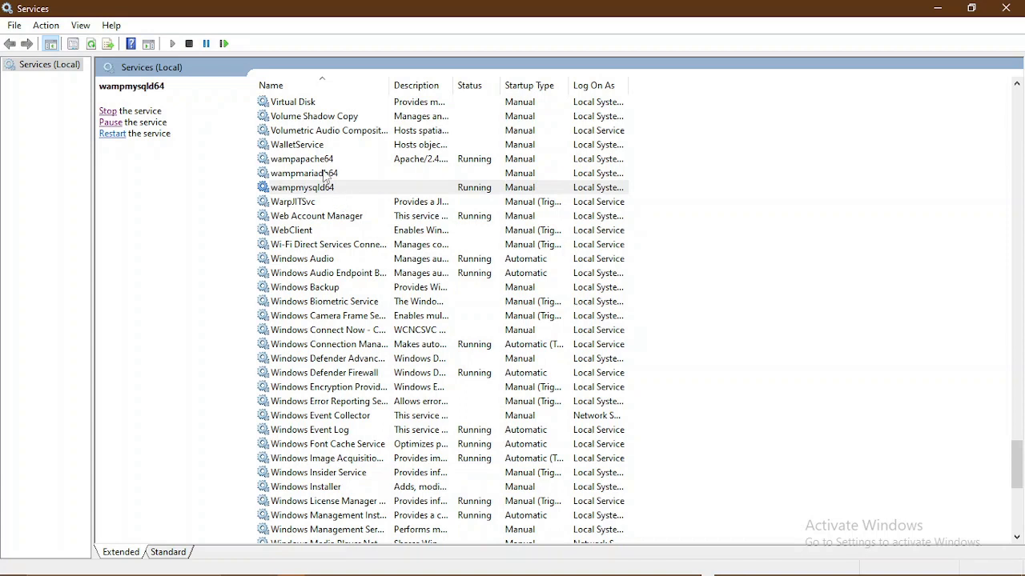
pyautogui.click(325, 174)
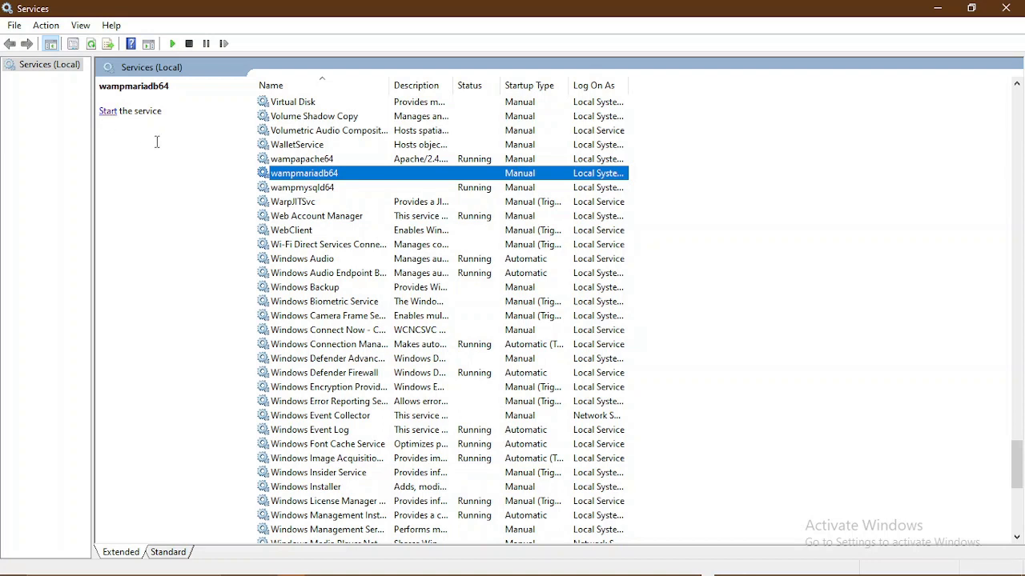
# - Start wampmariadb64, confirm all three wamp services are Running, and close Services
pyautogui.click(108, 112)
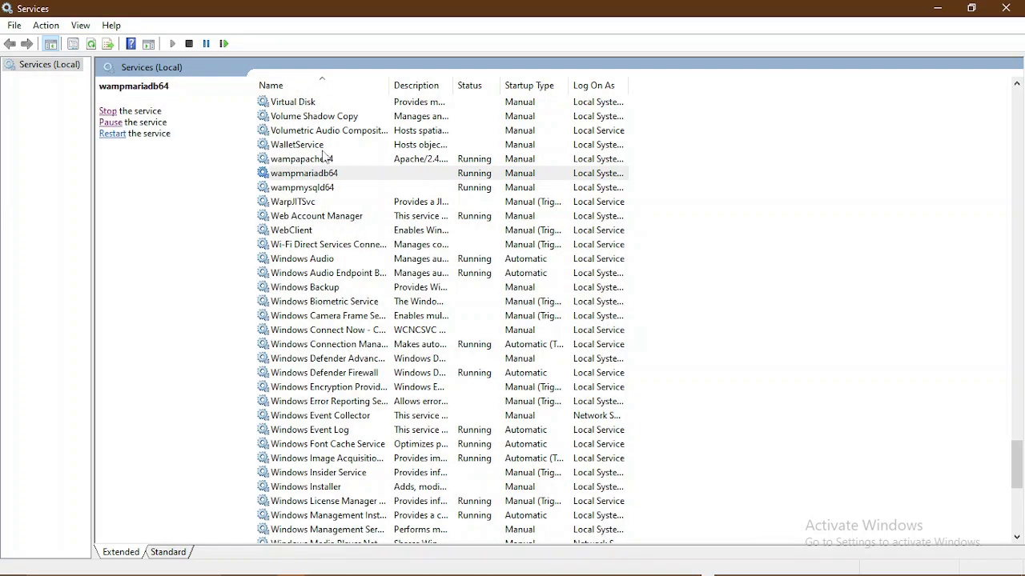
pyautogui.click(328, 162)
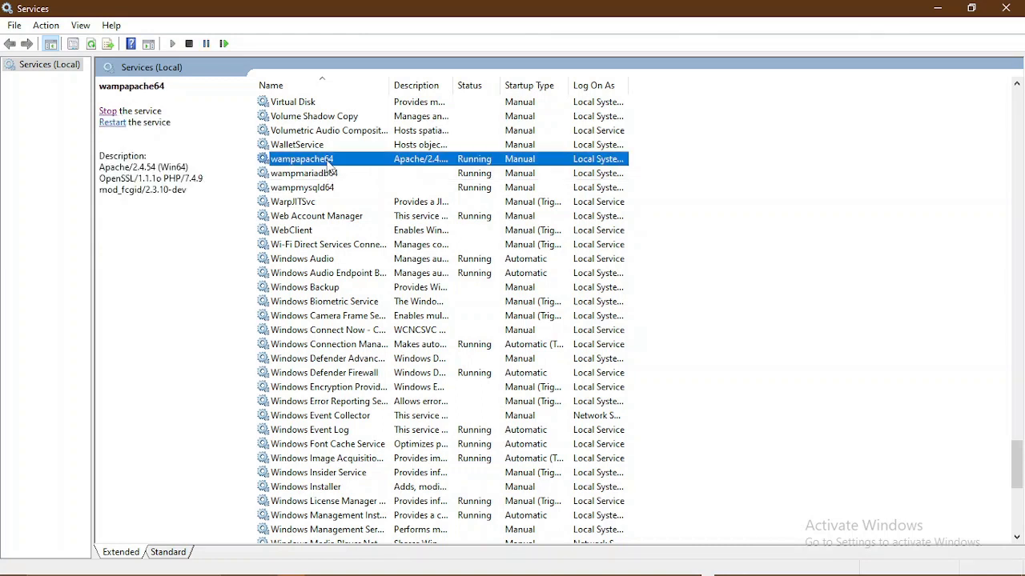
pyautogui.click(330, 176)
pyautogui.click(332, 191)
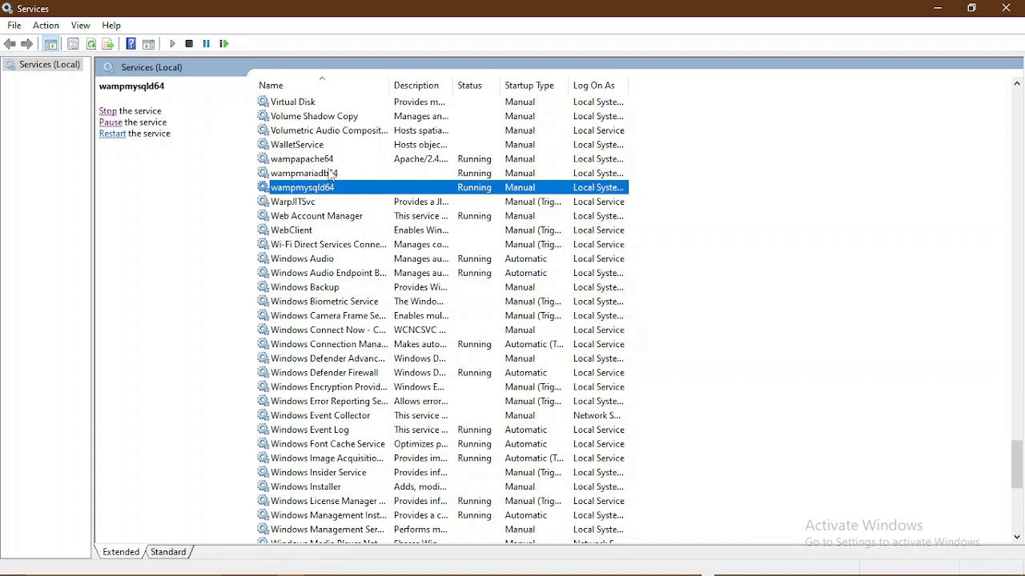
pyautogui.click(999, 13)
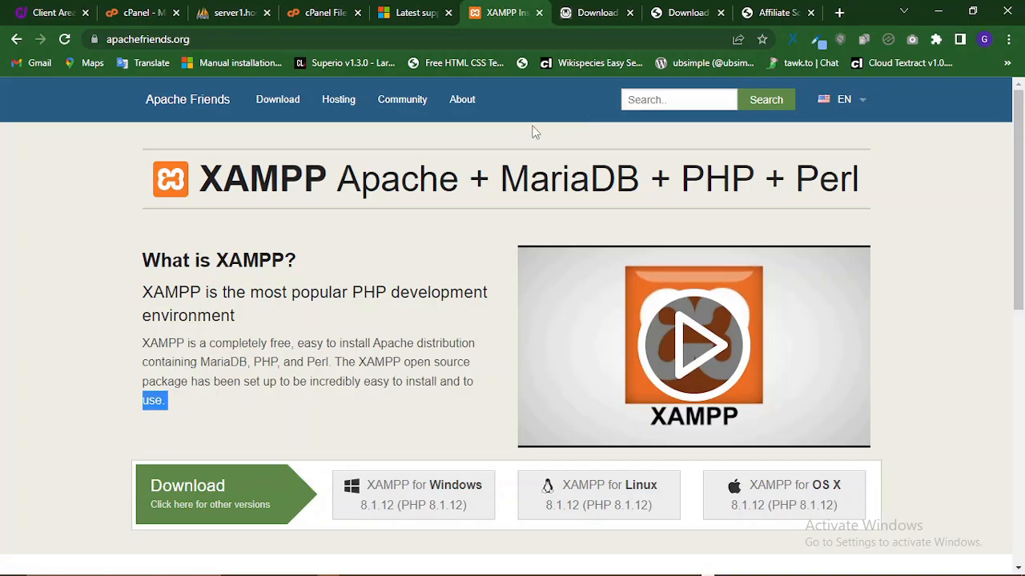
# - Bring the File Explorer Downloads window with the wordpress-6.1.1 archive to the front
pyautogui.hotkey('alt', 'Tab')
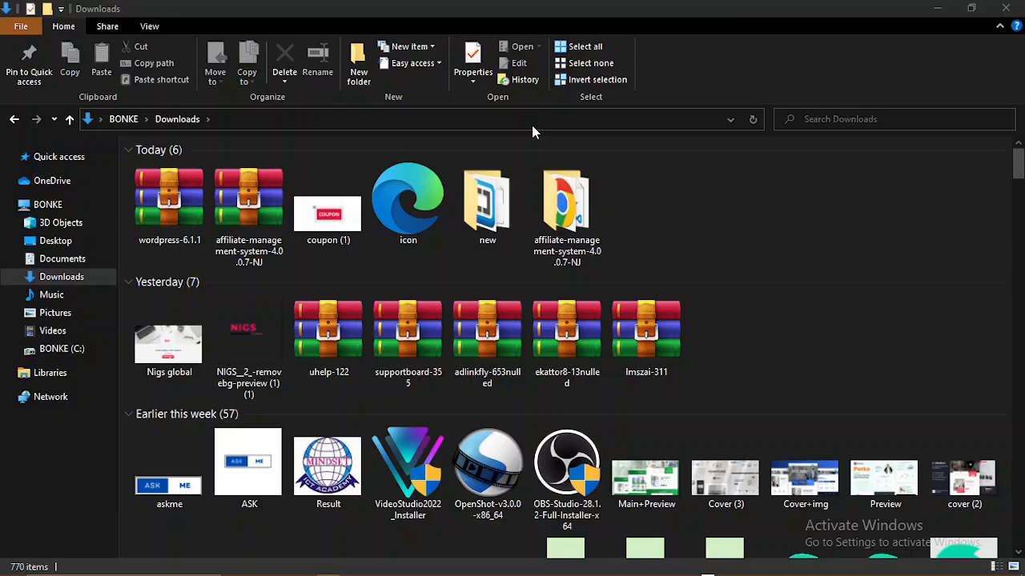
pyautogui.press('super+d')
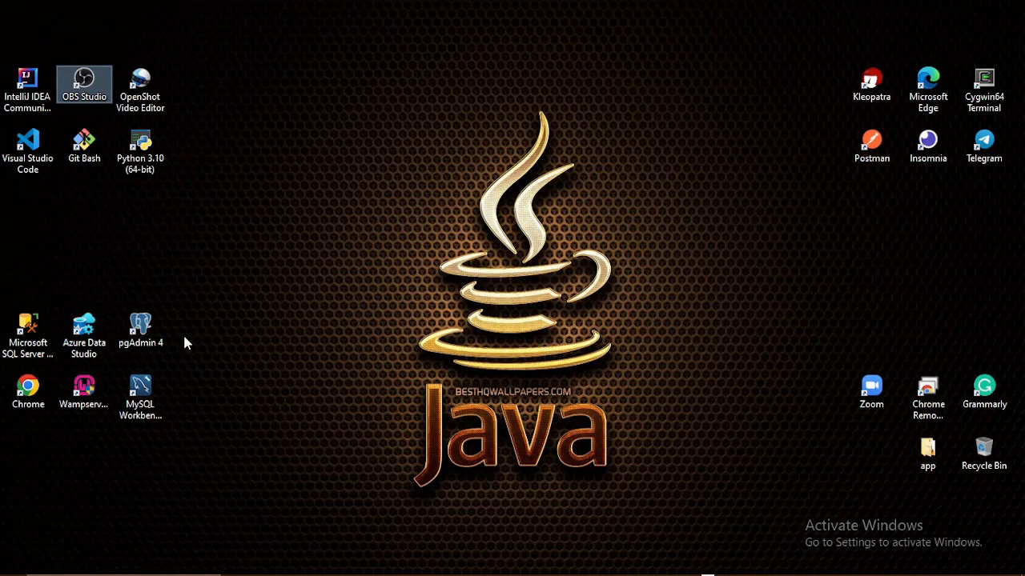
pyautogui.press('super+d')
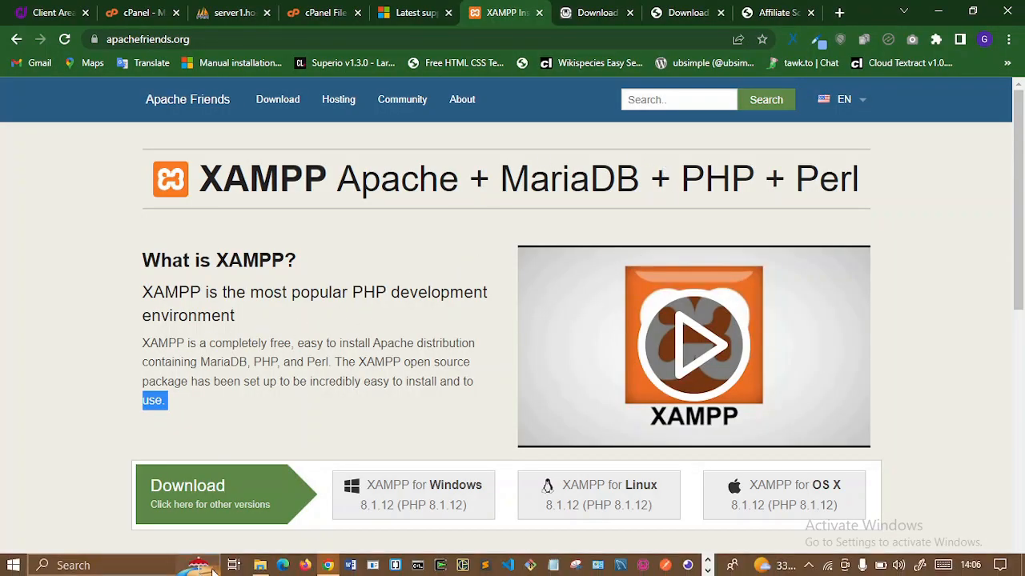
pyautogui.click(259, 565)
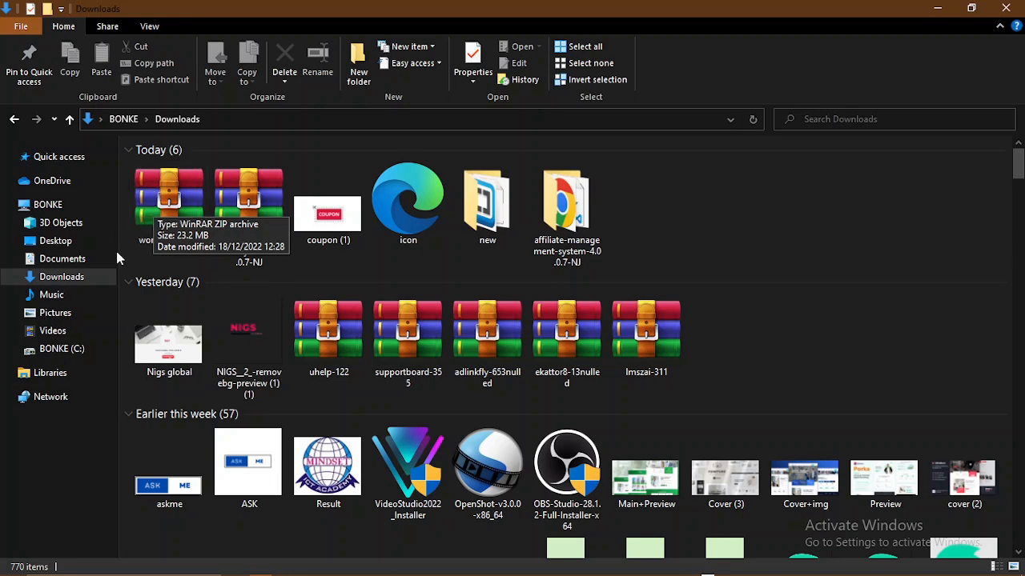
# - Copy the 23.2 MB wordpress-6.1.1 ZIP archive from Downloads
pyautogui.click(159, 194)
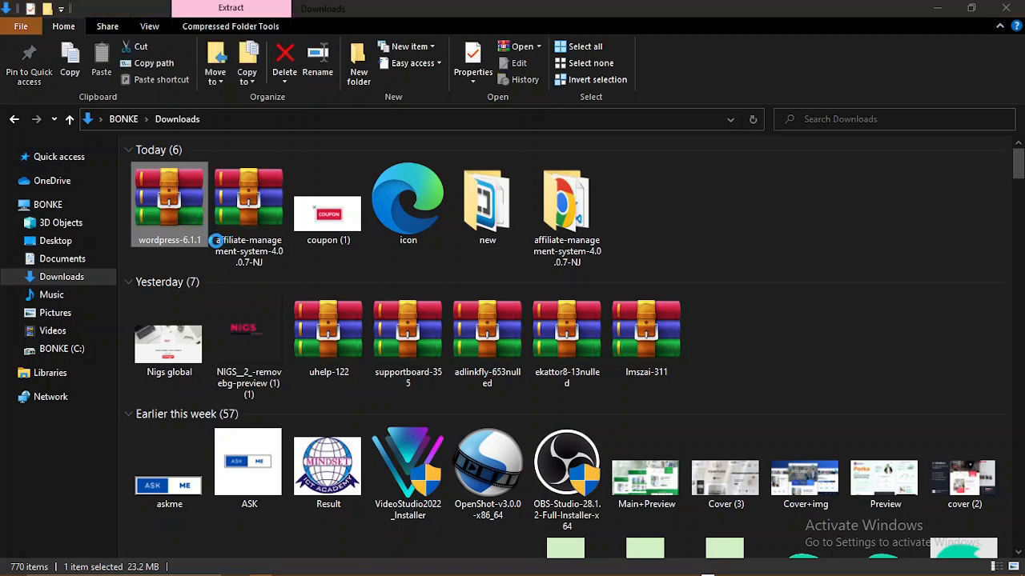
pyautogui.rightClick(158, 204)
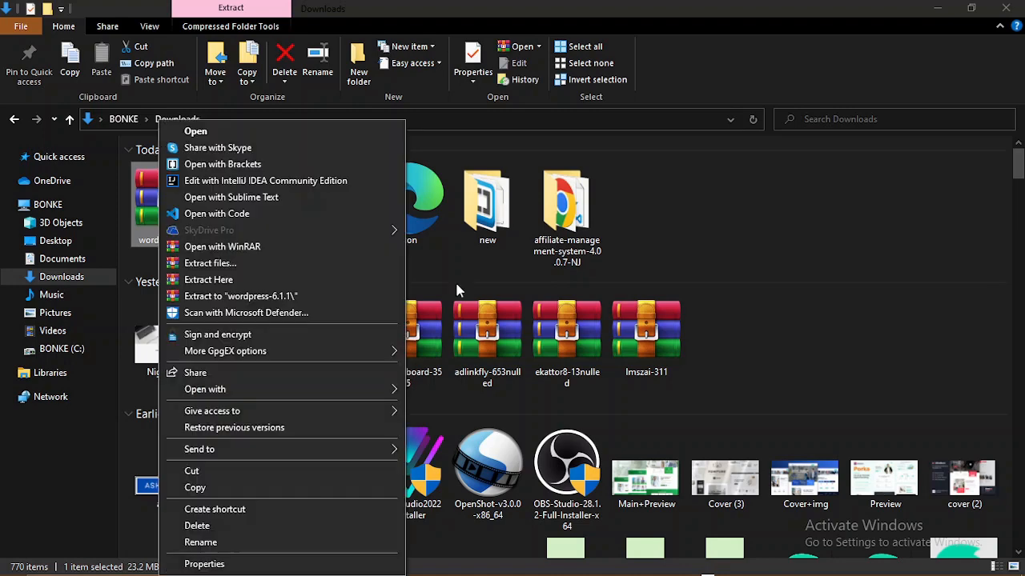
pyautogui.click(217, 482)
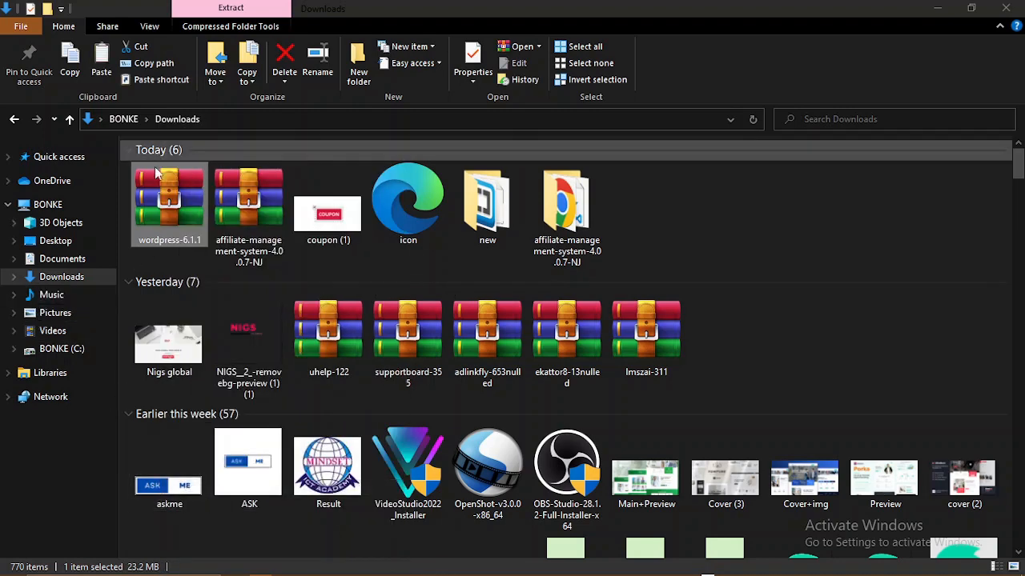
pyautogui.click(65, 350)
# - Navigate through This PC and the BONKE (C:) drive into C:\xampp\htdocs
pyautogui.click(47, 206)
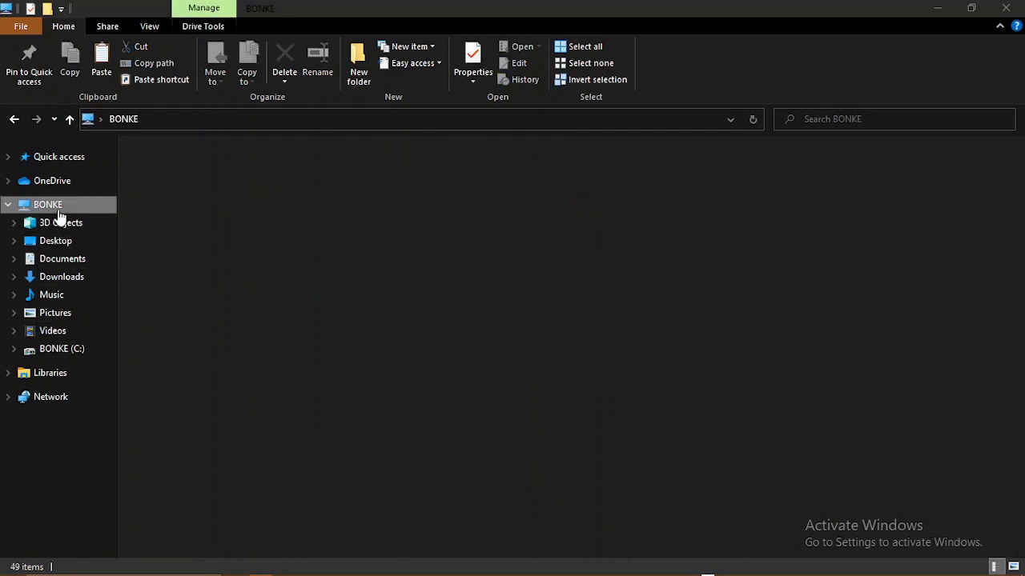
pyautogui.click(72, 355)
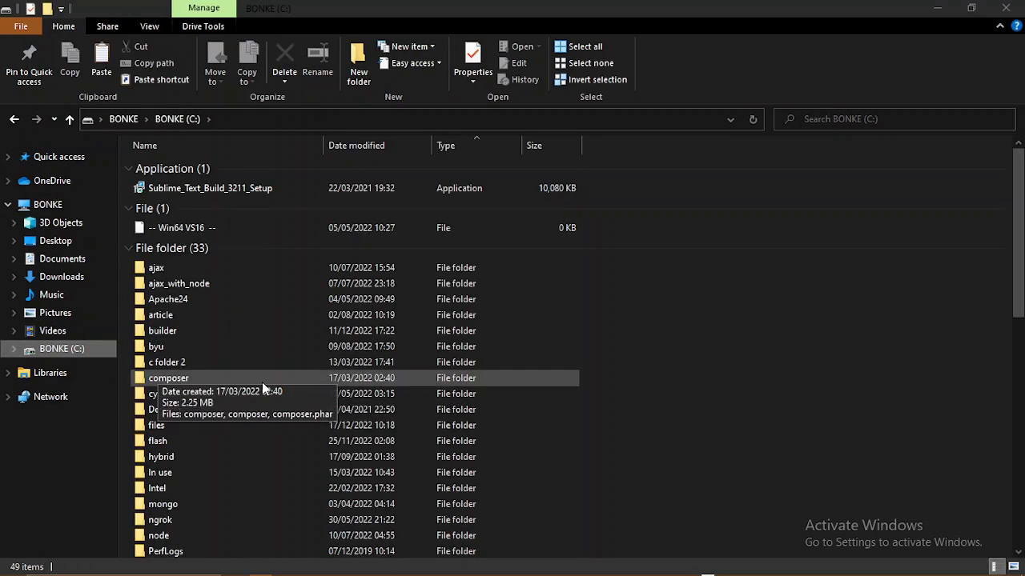
pyautogui.scroll(-4, 264, 385)
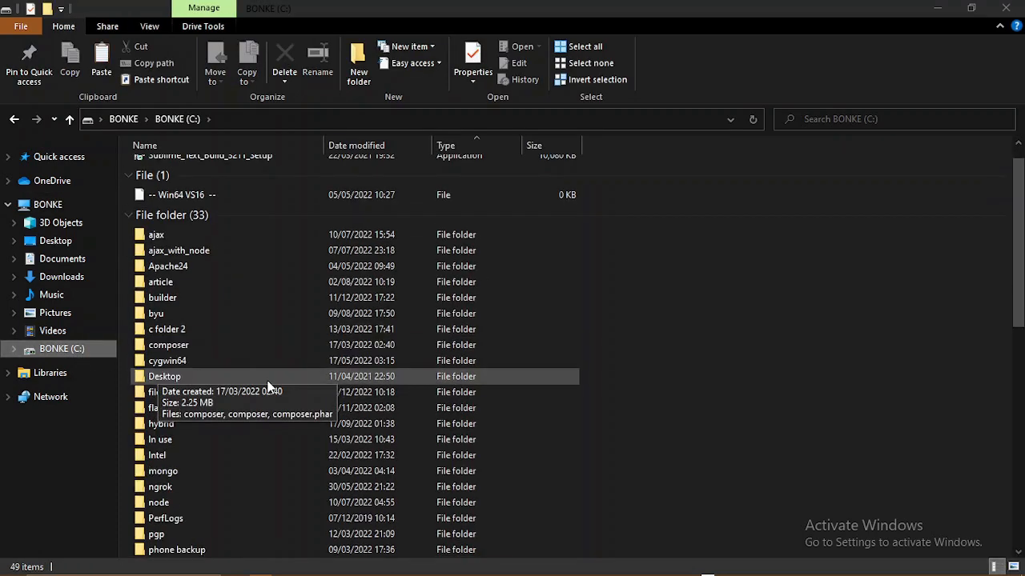
pyautogui.click(60, 205)
pyautogui.click(202, 281)
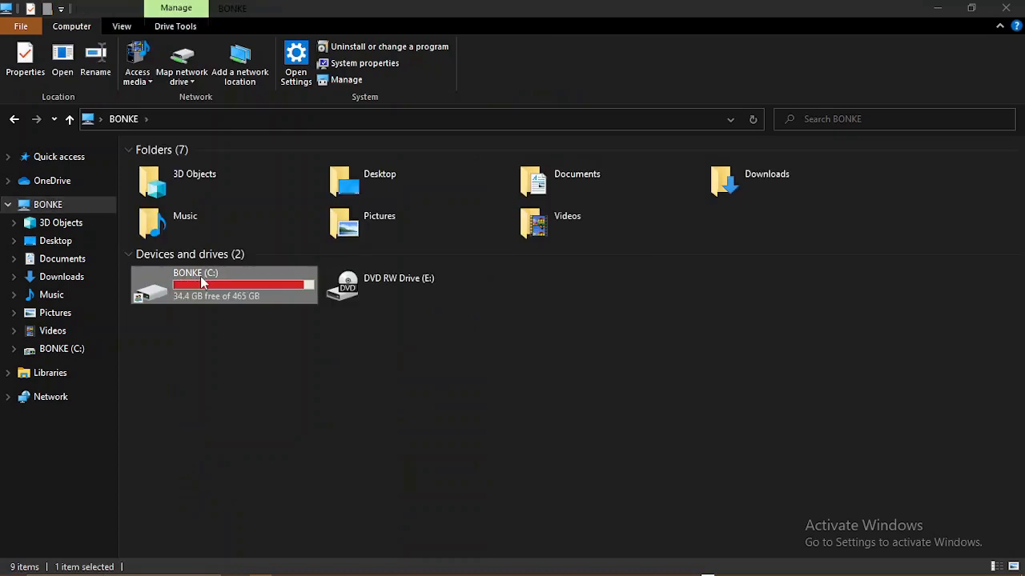
pyautogui.doubleClick(202, 282)
pyautogui.scroll(-6, 231, 389)
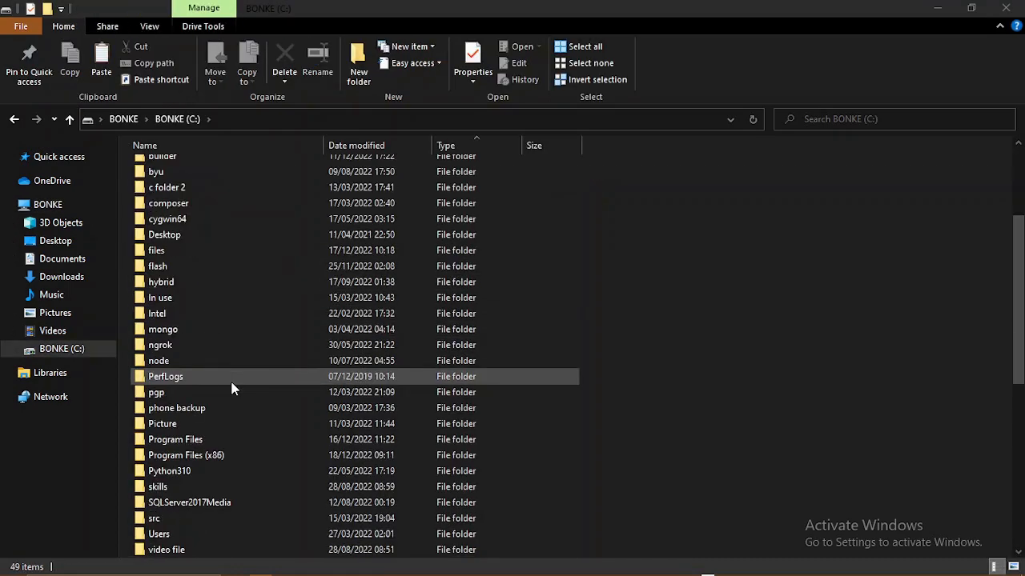
pyautogui.scroll(-3, 232, 389)
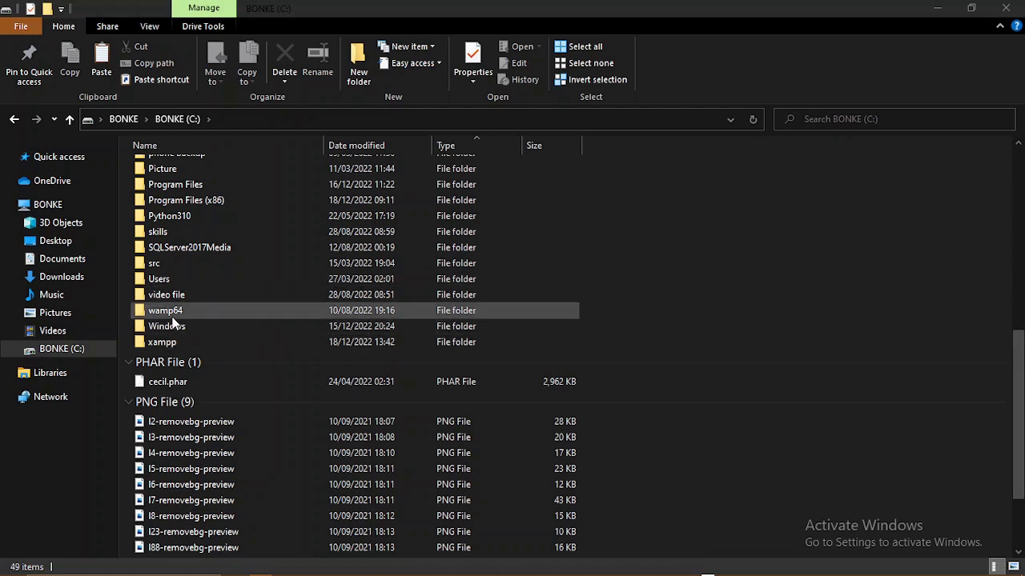
pyautogui.doubleClick(174, 343)
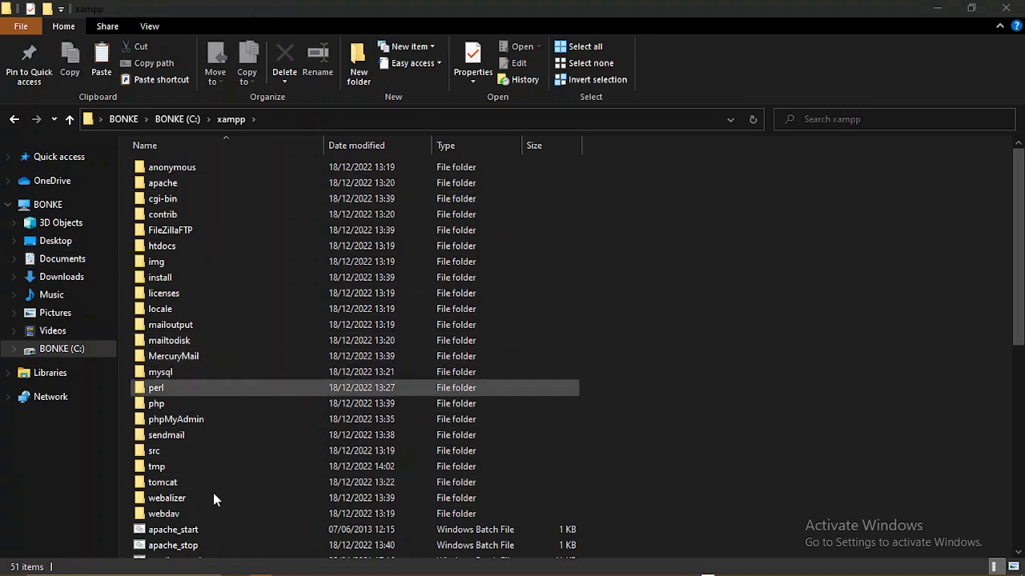
pyautogui.doubleClick(204, 245)
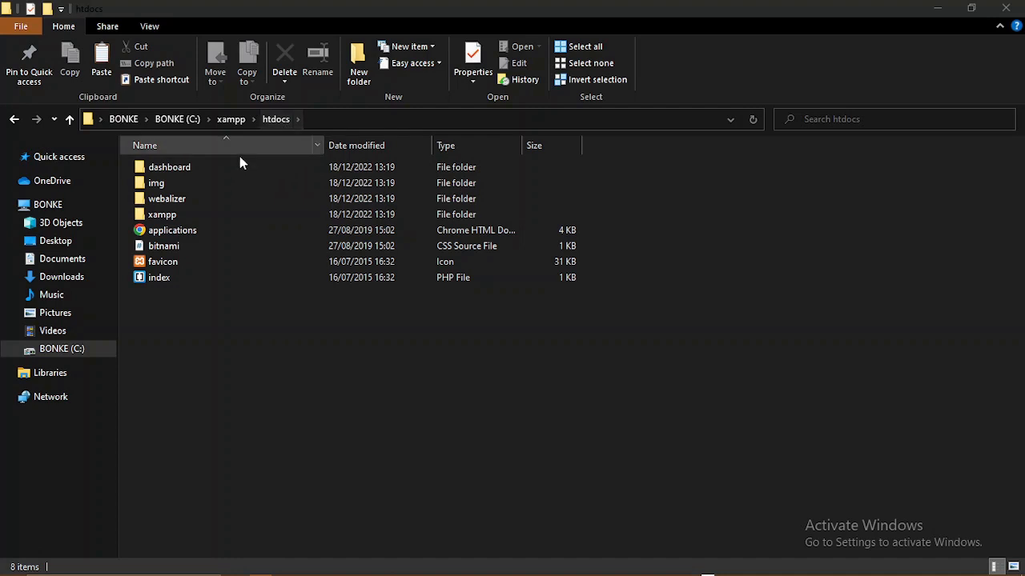
# - Paste the wordpress-6.1.1 ZIP archive (23,799 KB) into C:\xampp\htdocs
pyautogui.click(208, 216)
pyautogui.doubleClick(208, 221)
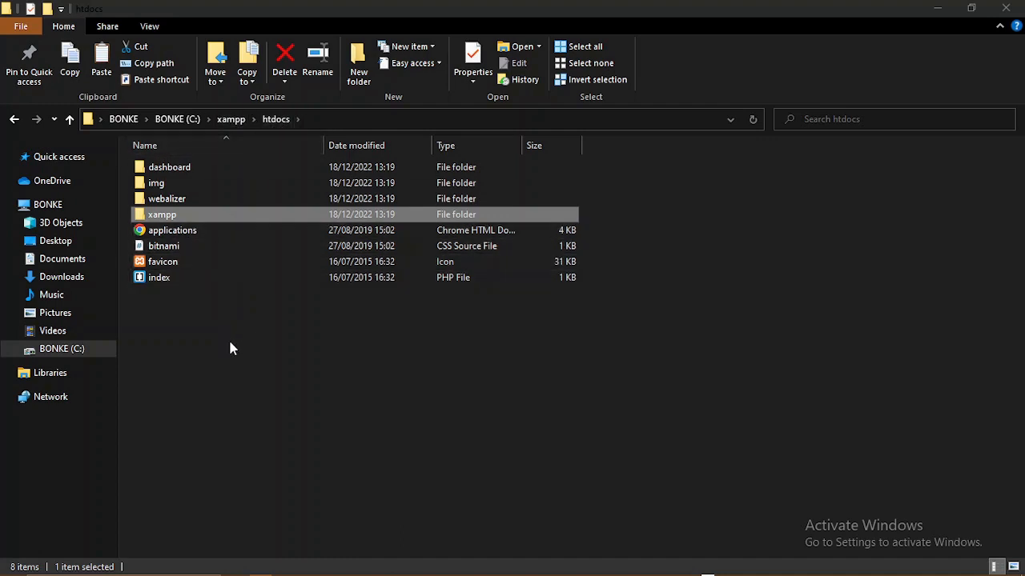
pyautogui.hotkey('ctrl', 'v')
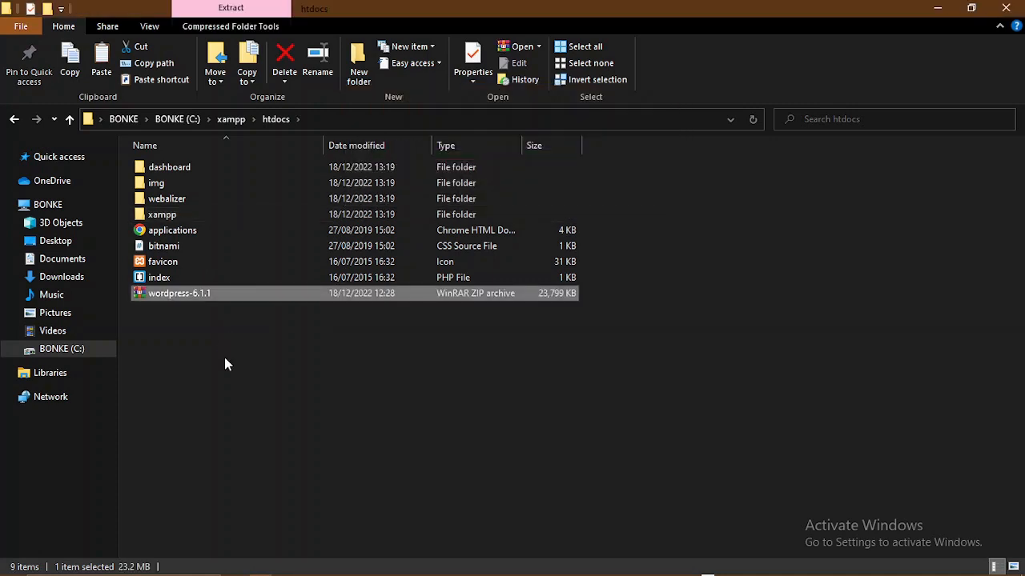
pyautogui.click(225, 357)
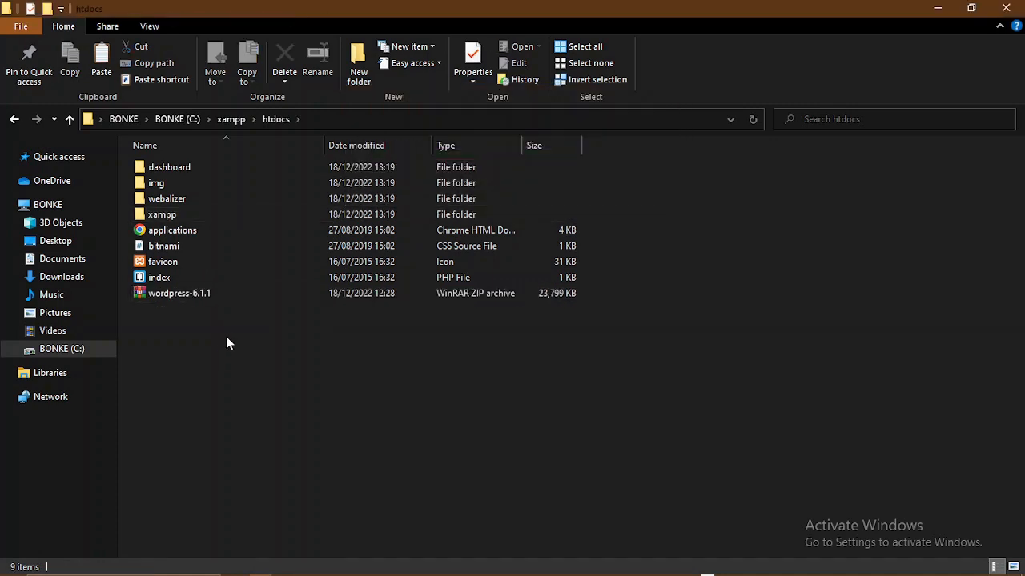
pyautogui.click(198, 293)
# - Extract the wordpress-6.1.1 archive into htdocs\wordpress-6.1.1
pyautogui.rightClick(196, 293)
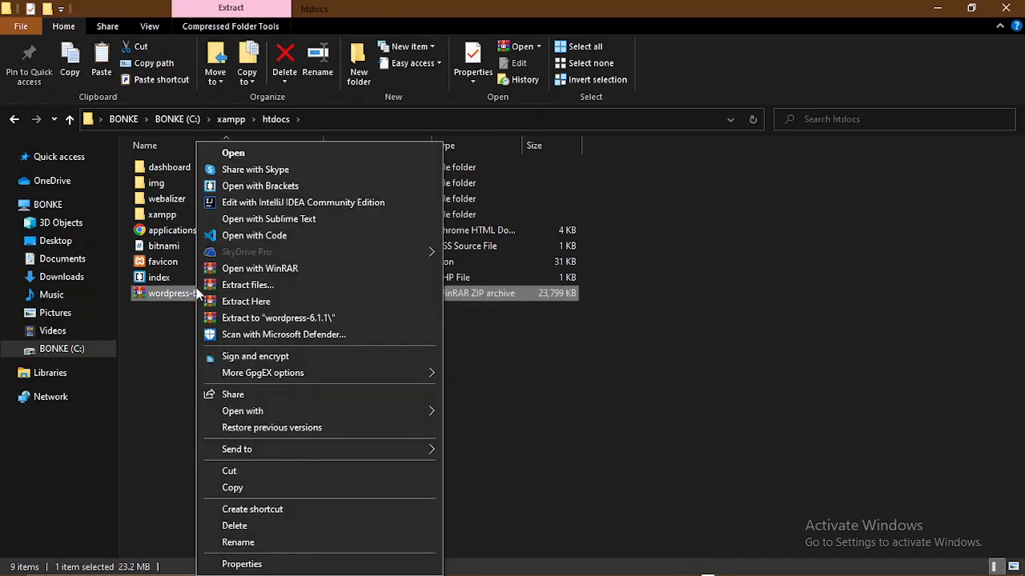
pyautogui.click(265, 286)
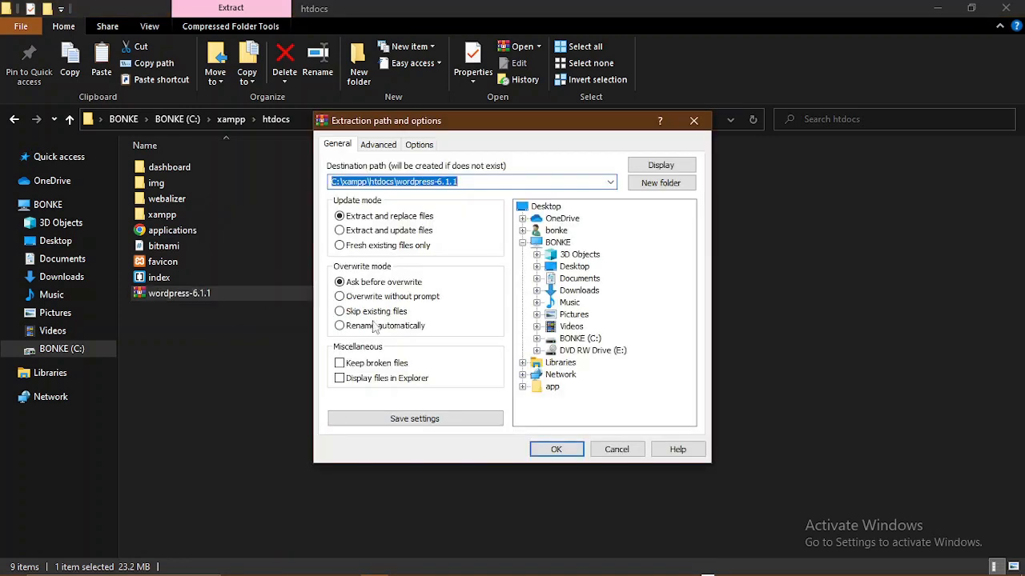
pyautogui.click(557, 449)
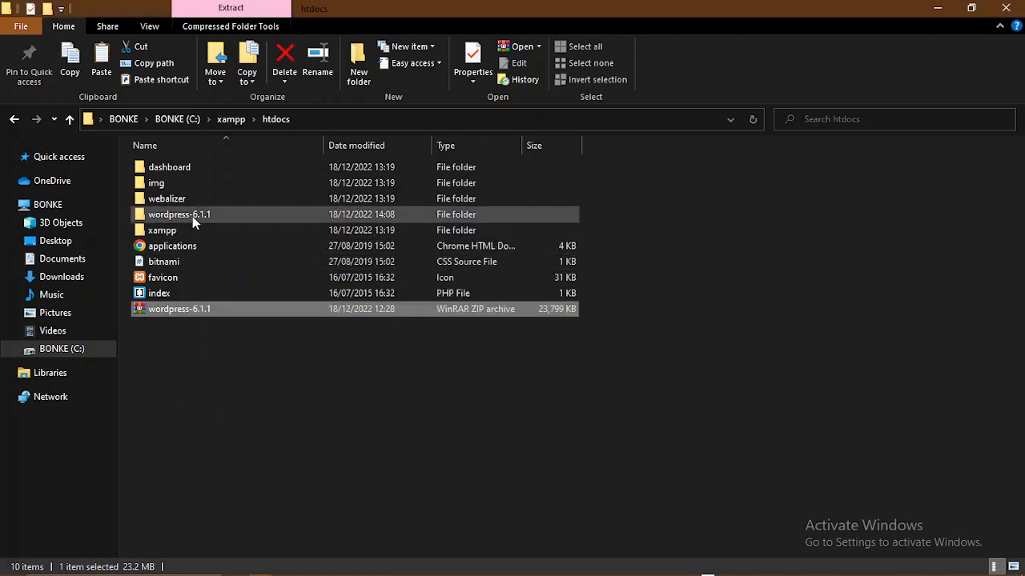
# - Permanently delete the wordpress-6.1.1 ZIP archive from htdocs
pyautogui.click(219, 348)
pyautogui.click(205, 317)
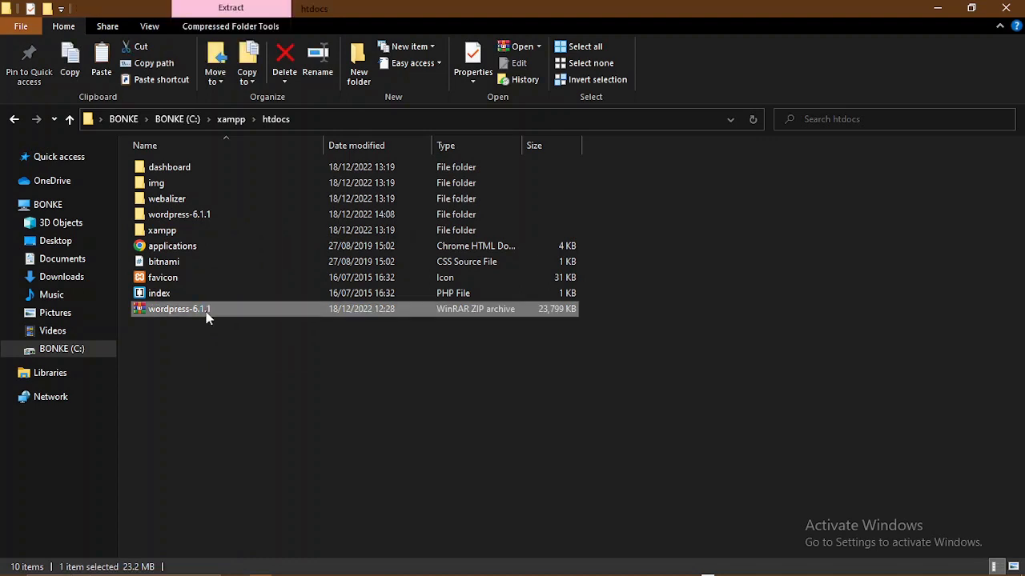
pyautogui.hotkey('shift', 'Delete')
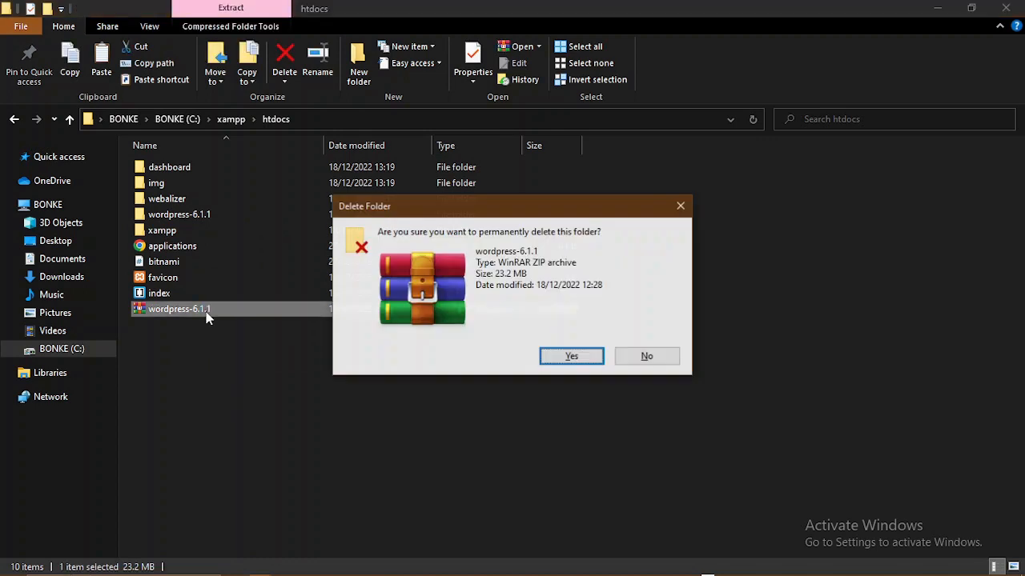
pyautogui.press('Return')
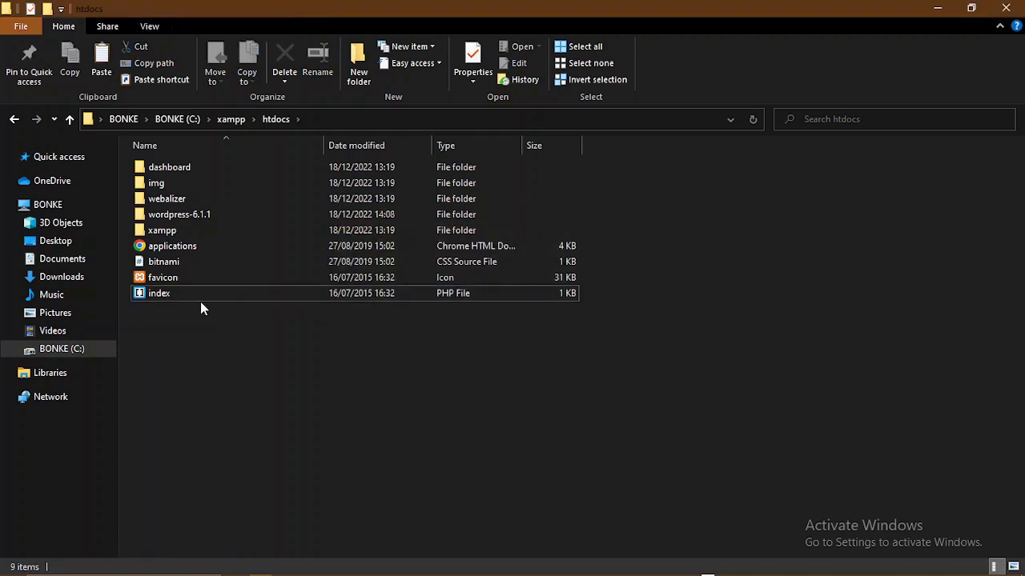
# - Open wordpress-6.1.1\wordpress and cut all 19 WordPress files and folders
pyautogui.doubleClick(179, 216)
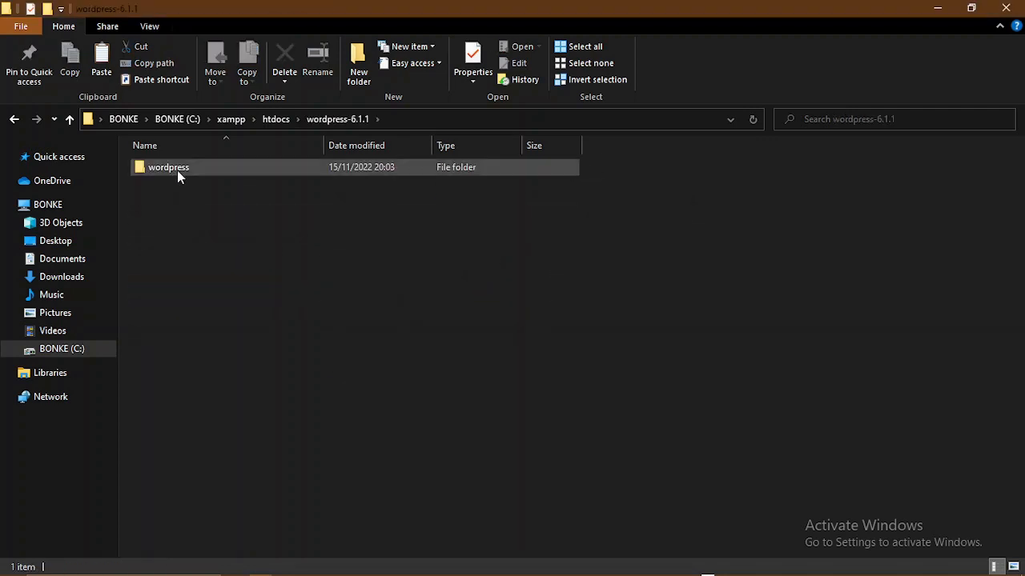
pyautogui.doubleClick(177, 170)
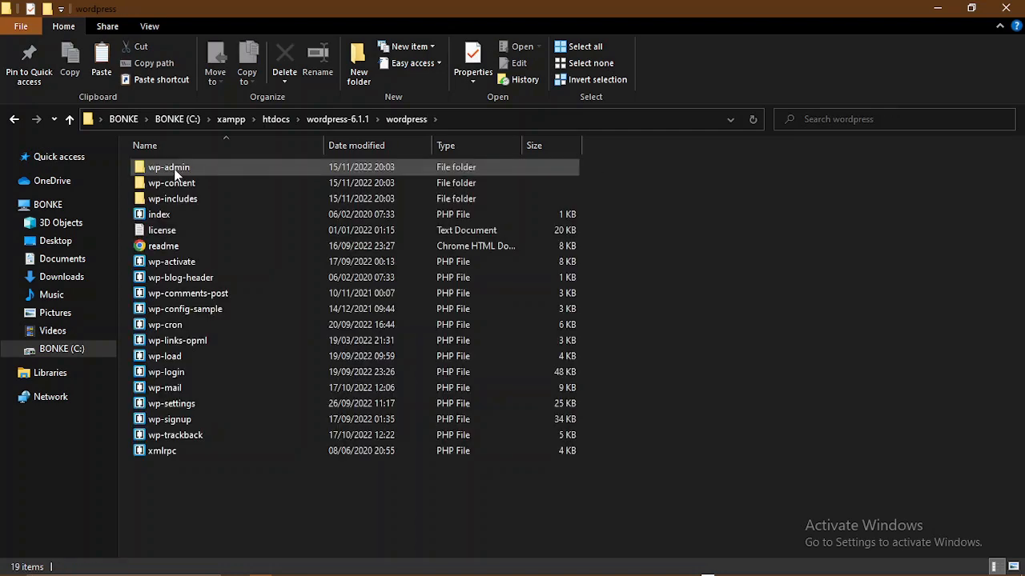
pyautogui.click(189, 170)
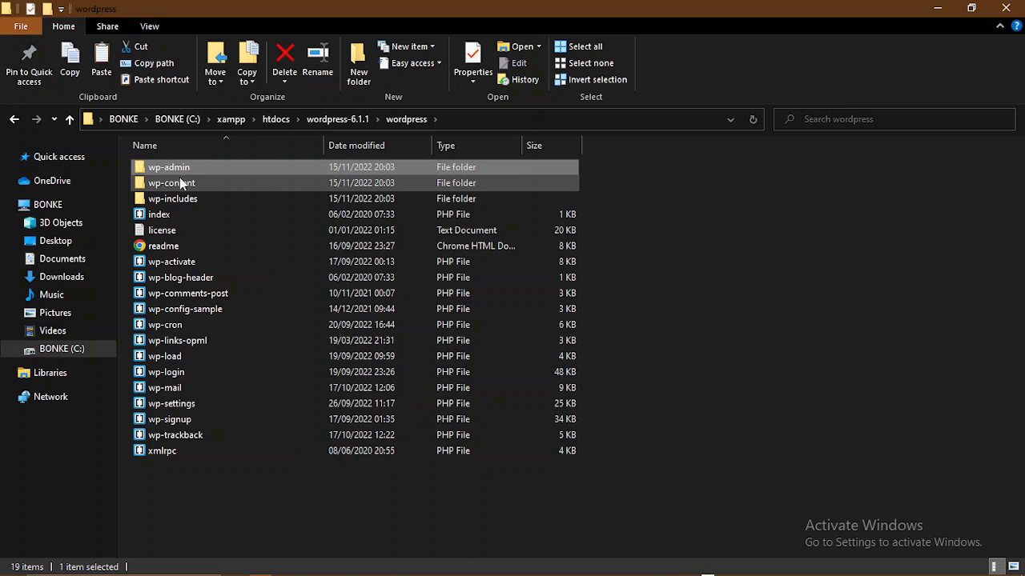
pyautogui.keyDown('shift'); pyautogui.click(155, 446); pyautogui.keyUp('shift')
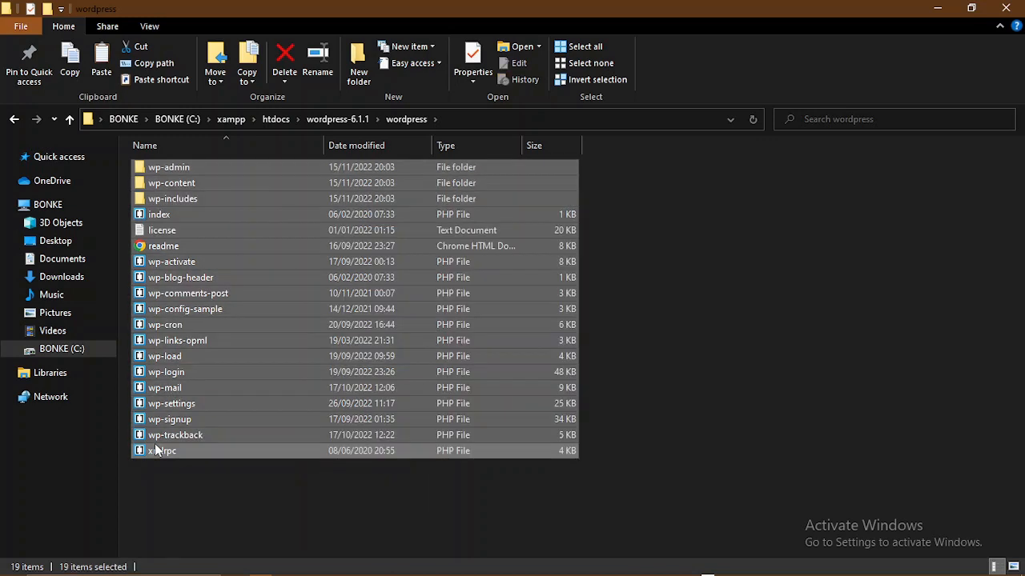
pyautogui.hotkey('ctrl', 'x')
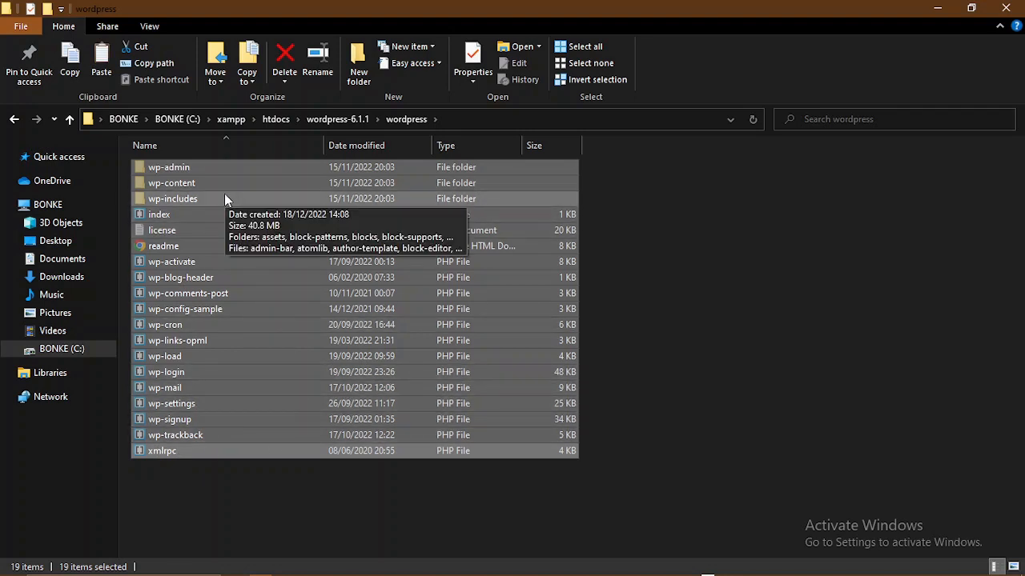
pyautogui.click(663, 272)
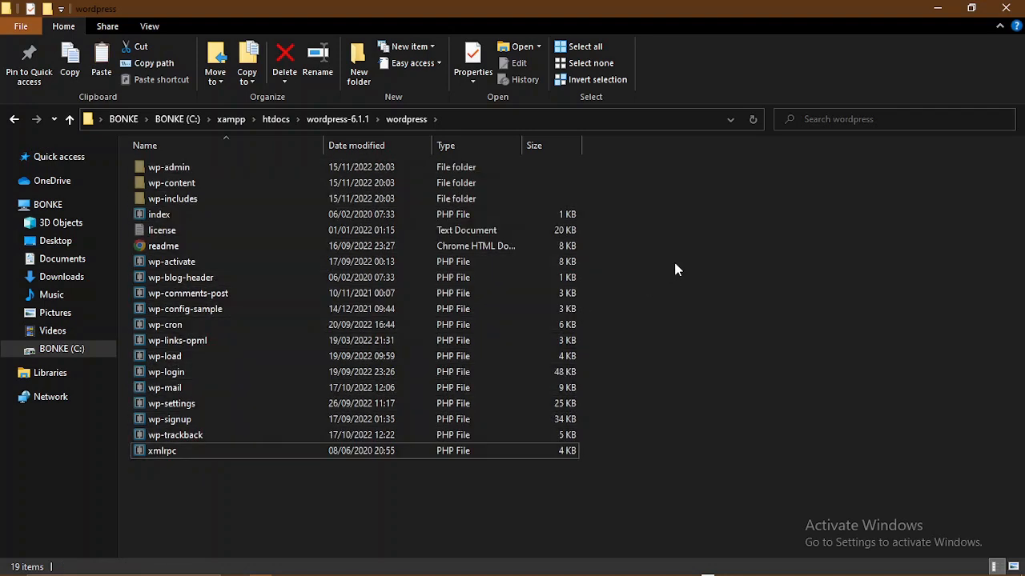
pyautogui.rightClick(614, 260)
pyautogui.click(648, 319)
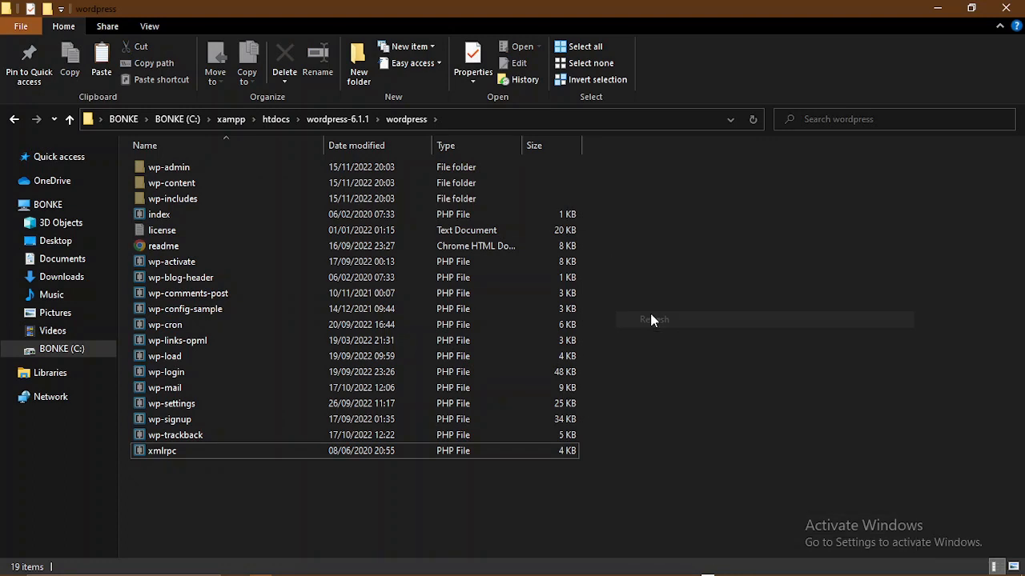
# - Reselect the 19 WordPress items, wp-admin through xmlrpc, and move them up into wordpress-6.1.1
pyautogui.click(176, 169)
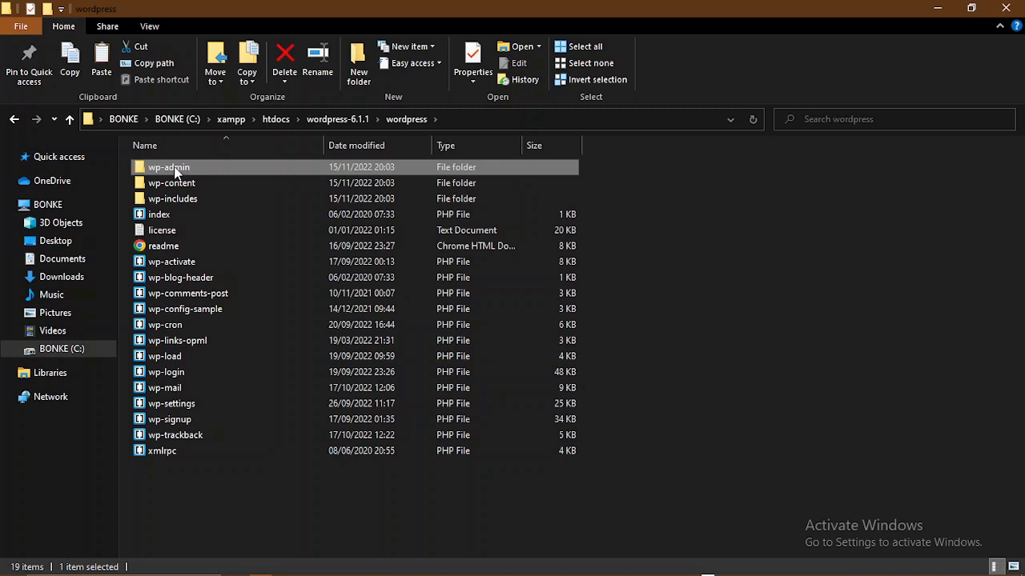
pyautogui.keyDown('shift'); pyautogui.click(168, 456); pyautogui.keyUp('shift')
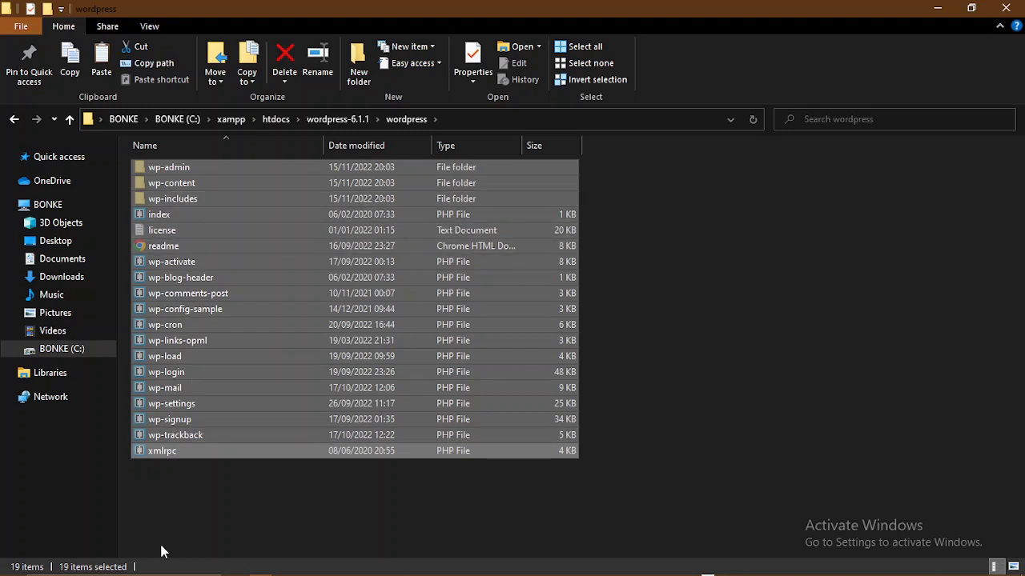
pyautogui.rightClick(241, 235)
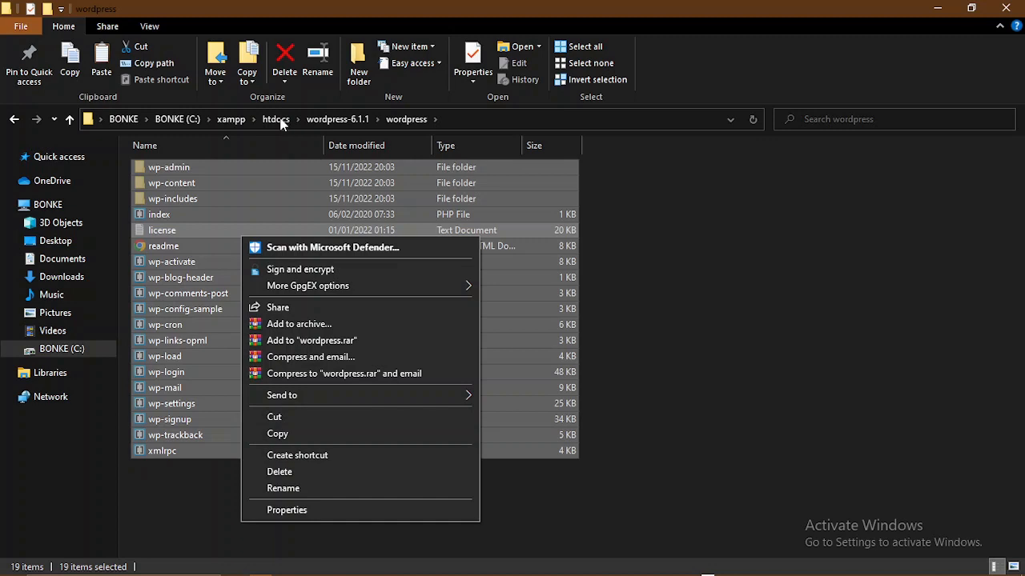
pyautogui.click(321, 122)
pyautogui.click(321, 122)
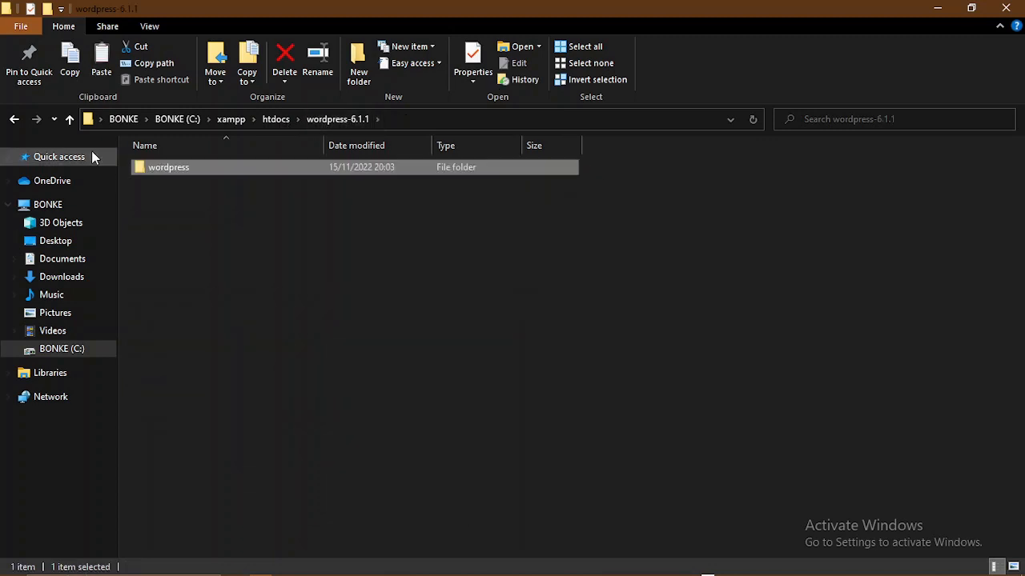
pyautogui.click(15, 118)
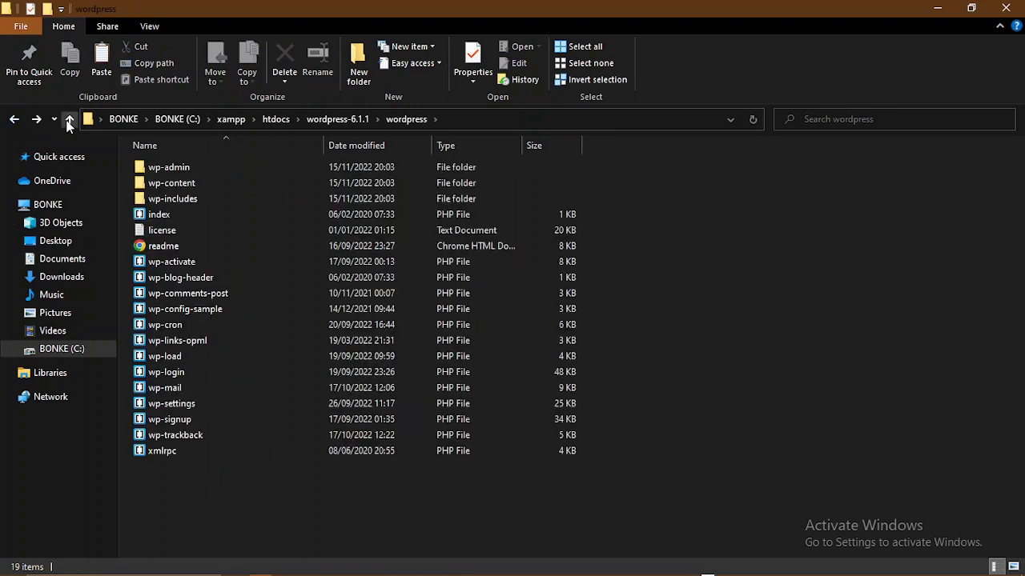
pyautogui.click(222, 170)
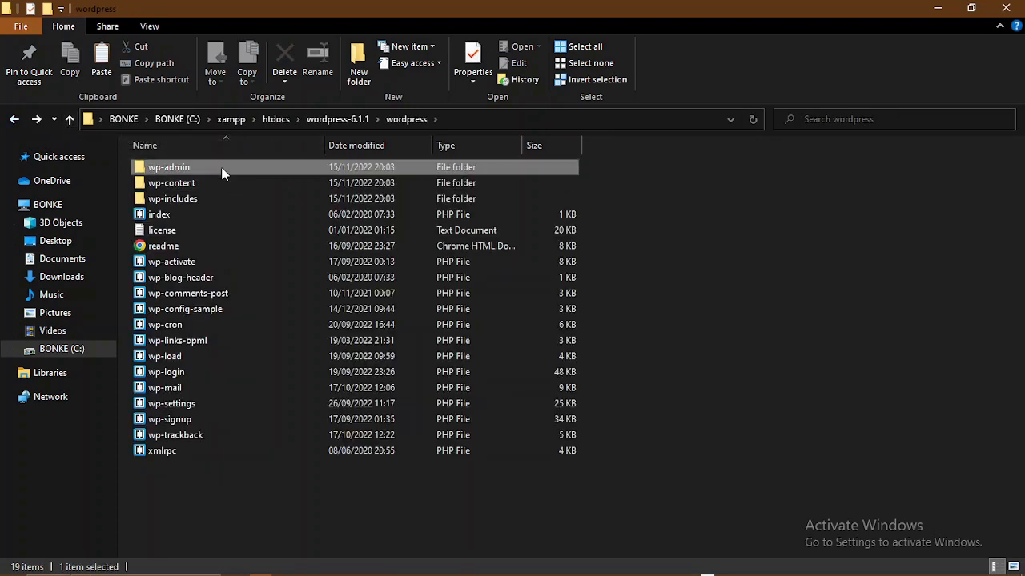
pyautogui.keyDown('shift'); pyautogui.click(172, 452); pyautogui.keyUp('shift')
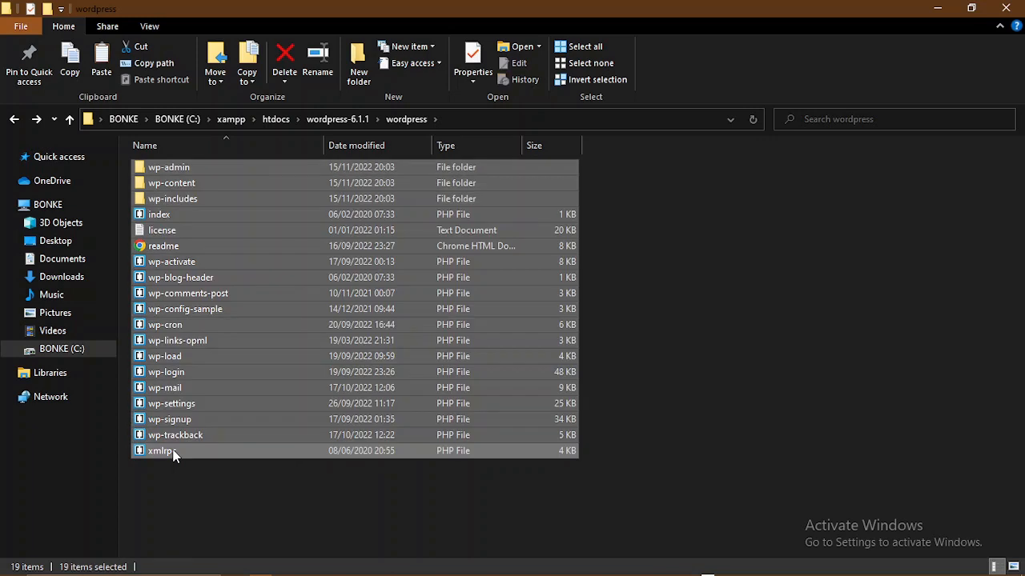
pyautogui.click(69, 121)
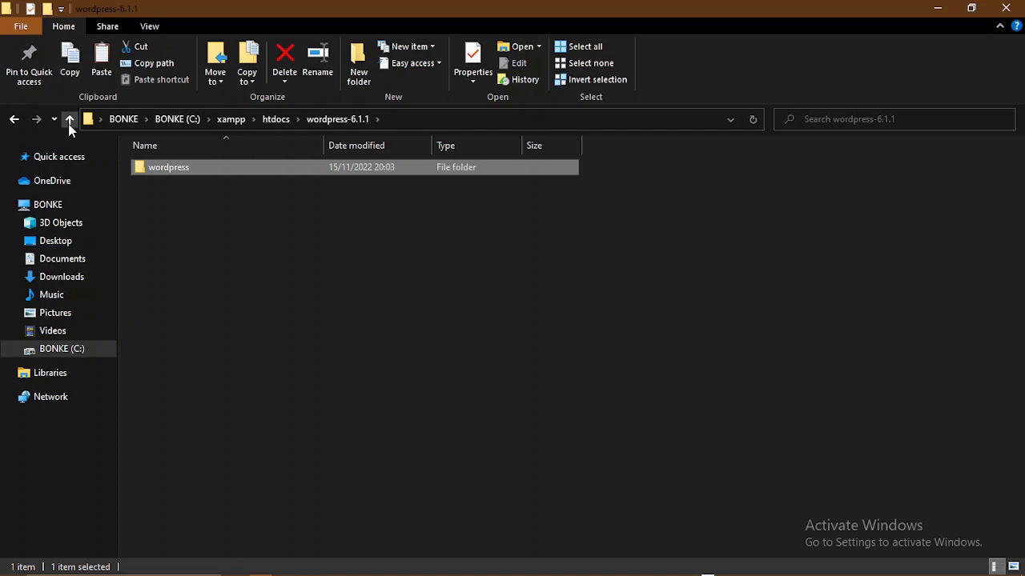
pyautogui.click(220, 200)
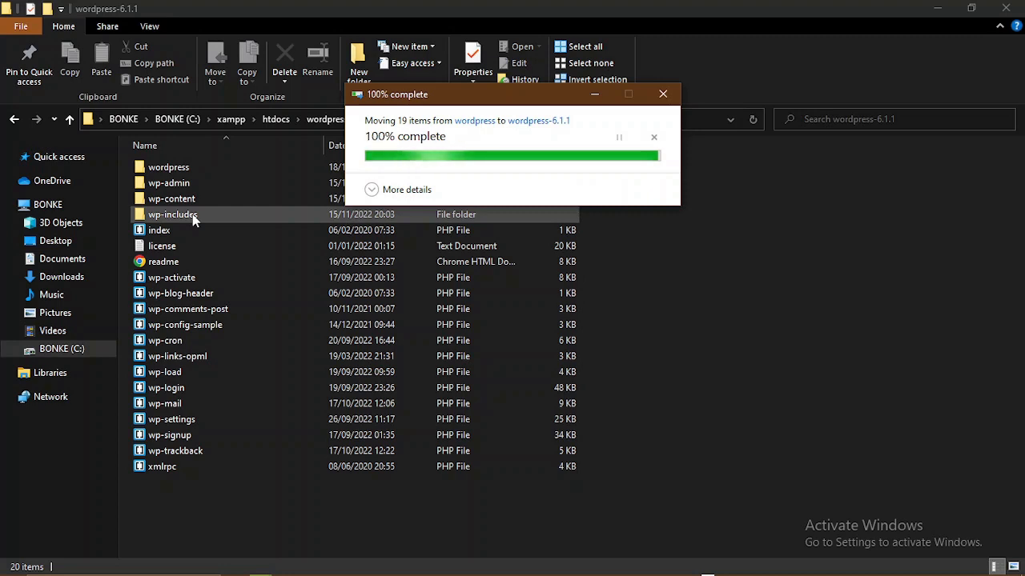
# - Permanently delete the empty inner wordpress folder and return to htdocs
pyautogui.click(198, 168)
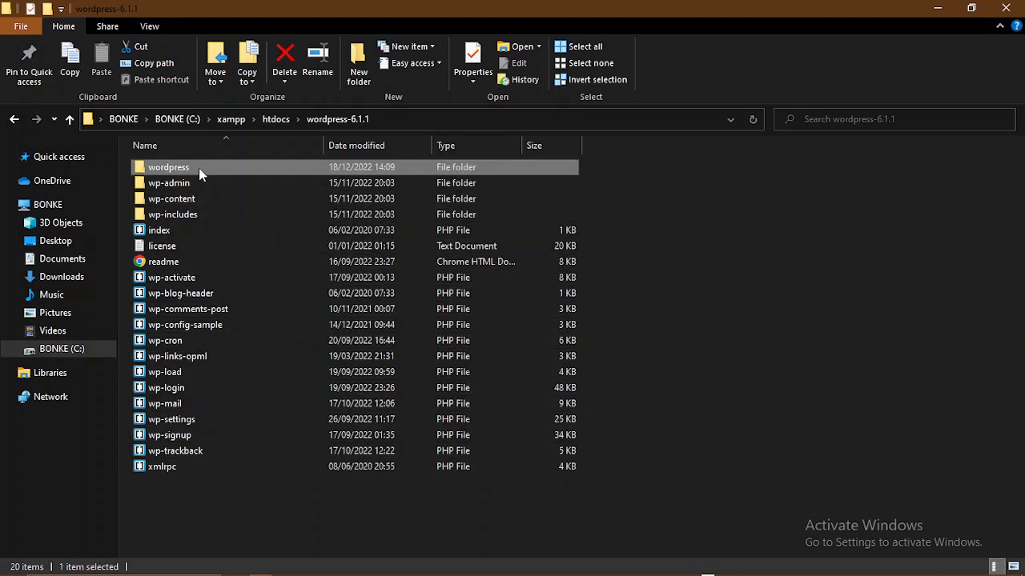
pyautogui.hotkey('shift', 'Delete')
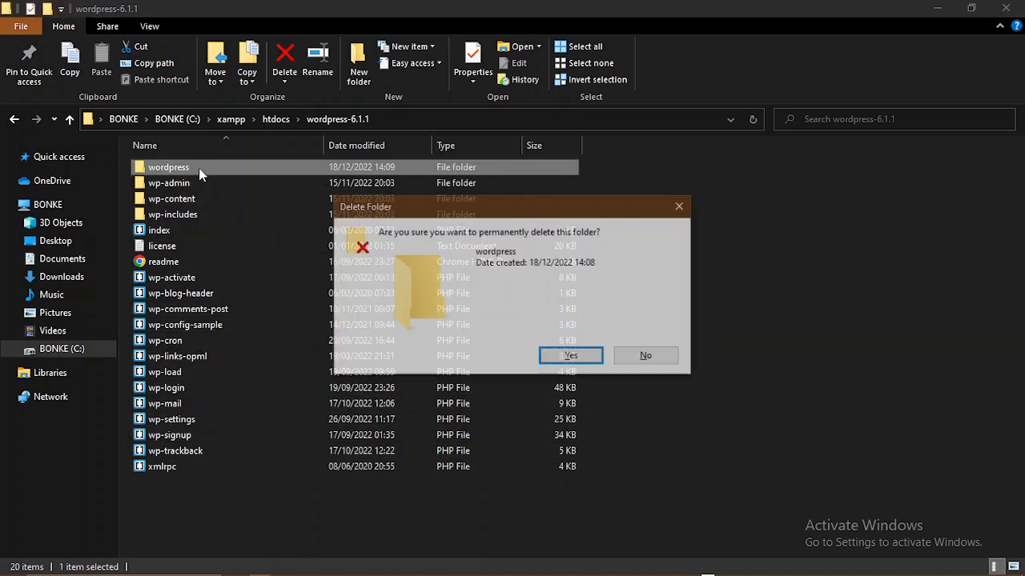
pyautogui.press('Return')
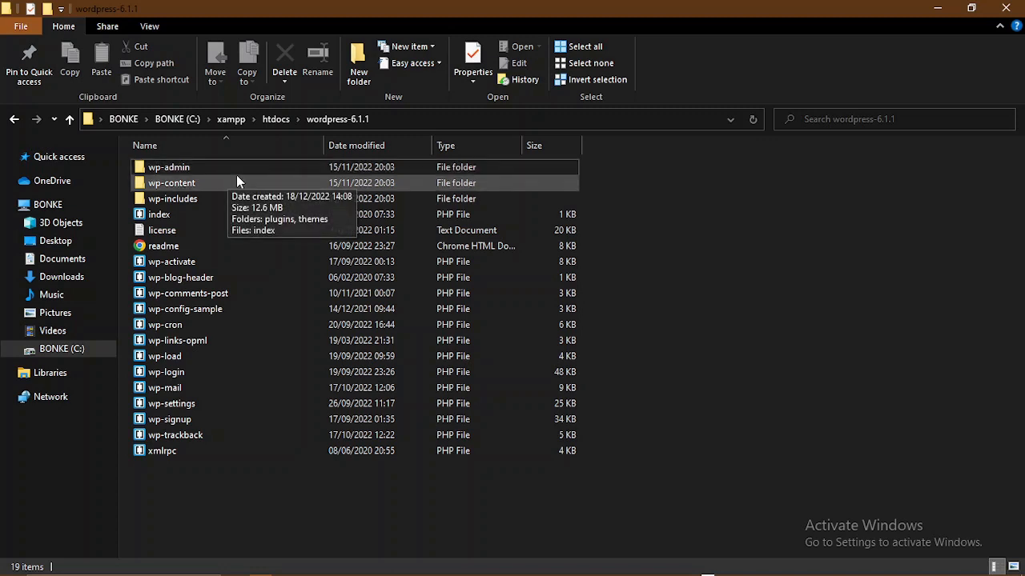
pyautogui.click(274, 120)
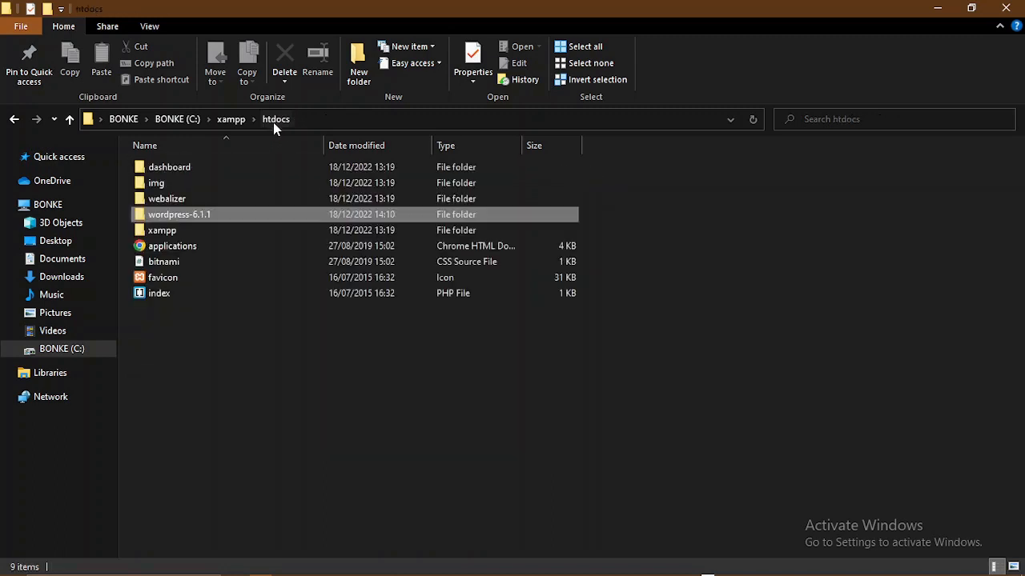
# - Rename the wordpress-6.1.1 folder in htdocs to 'webdesign'
pyautogui.click(184, 221)
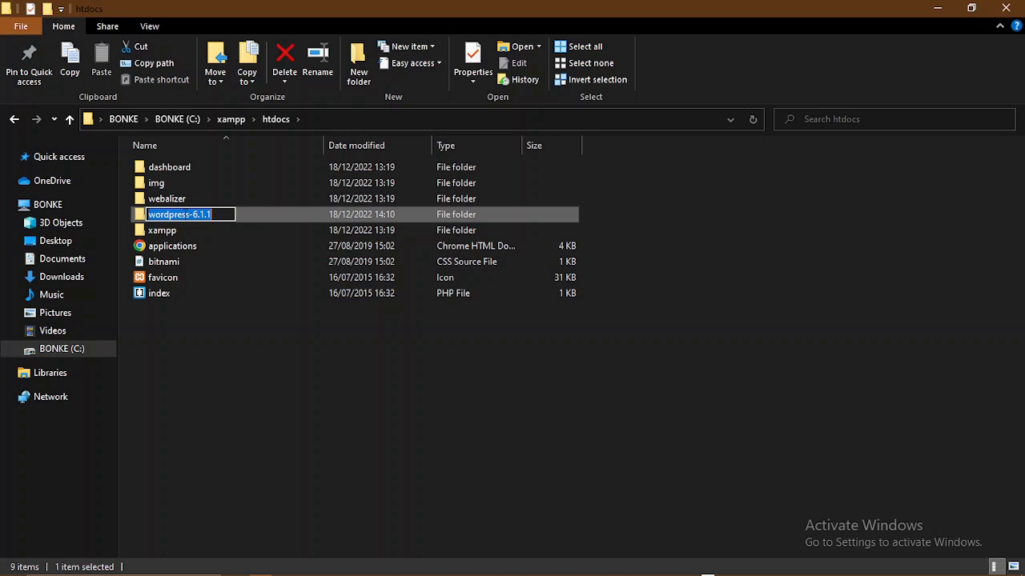
pyautogui.write('w')
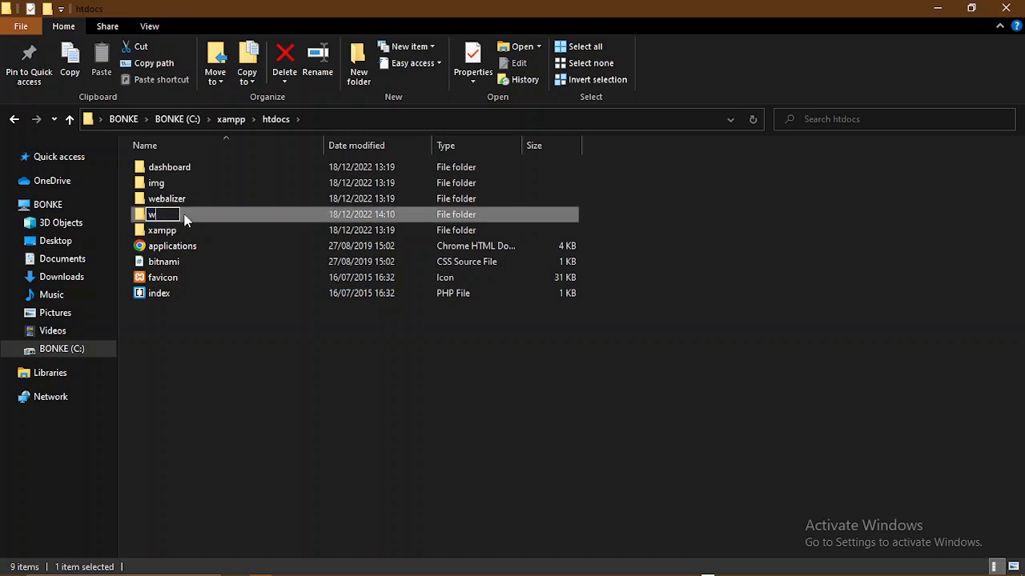
pyautogui.write('ebdesign')
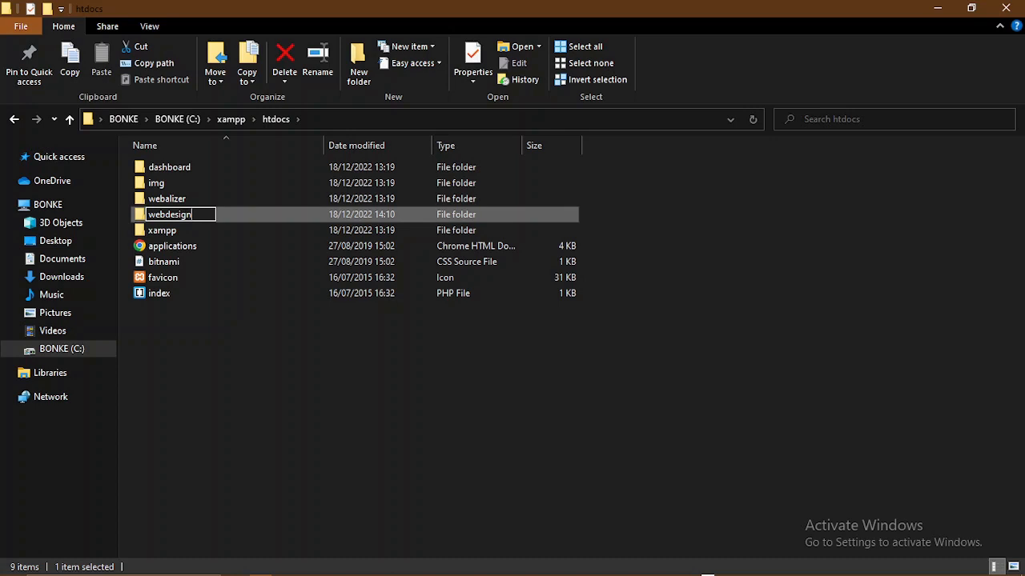
pyautogui.press('Return')
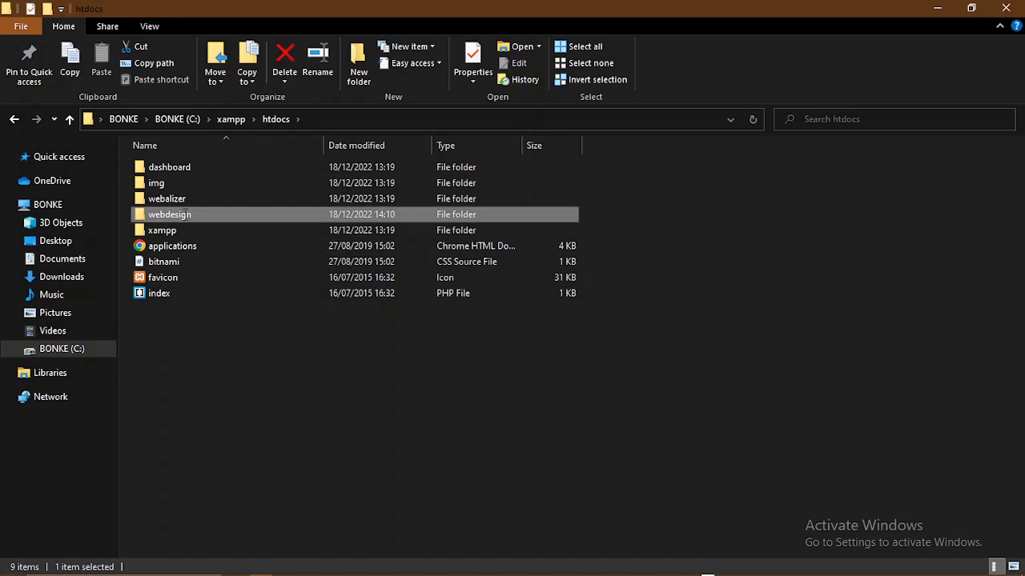
pyautogui.doubleClick(188, 222)
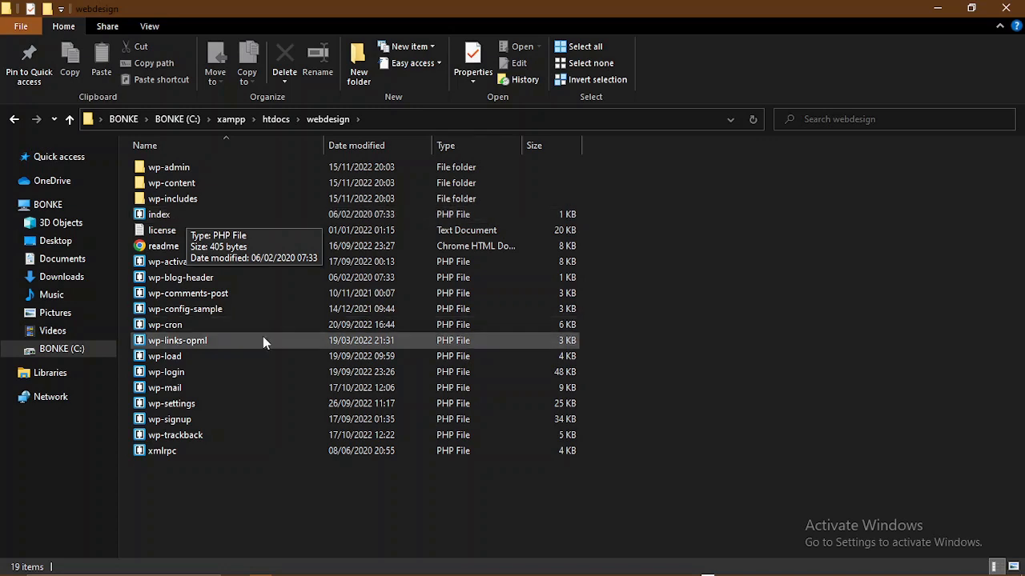
pyautogui.click(276, 119)
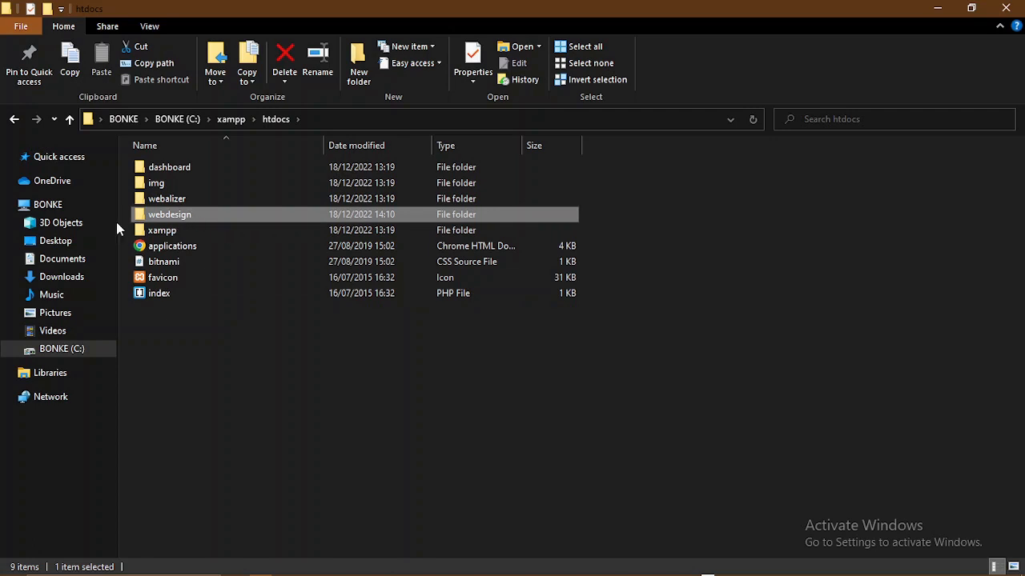
pyautogui.click(79, 278)
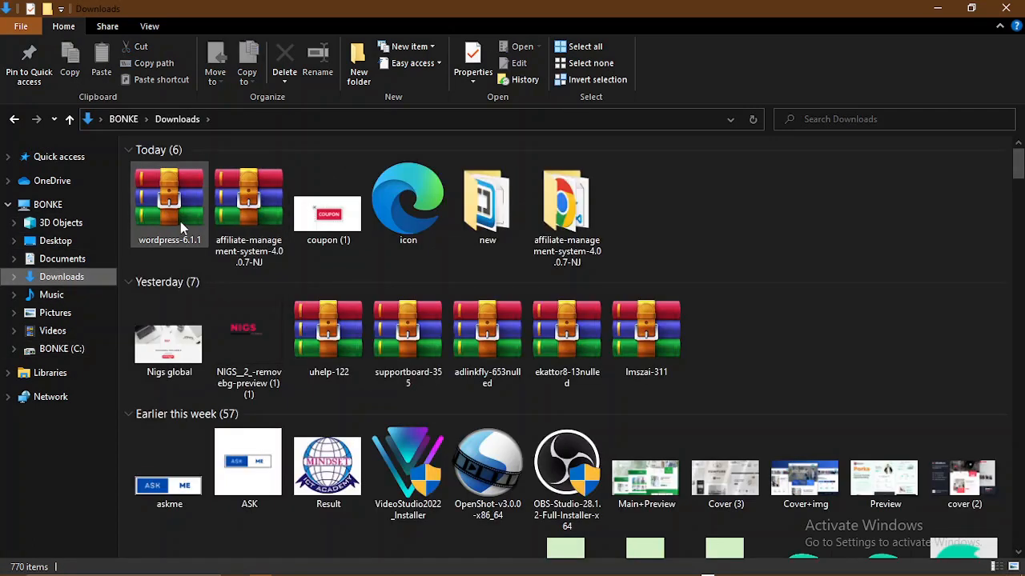
# - Select the wordpress-6.1.1 archive at the top of today's Downloads
pyautogui.click(176, 223)
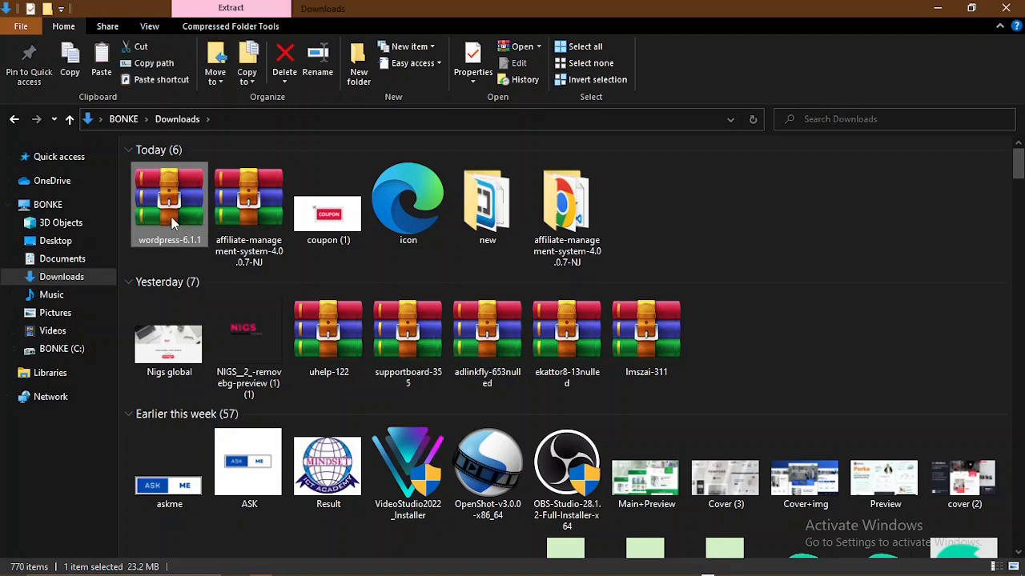
# - Go from the C: drive into C:\wamp64\www, which lists 58 items
pyautogui.click(76, 351)
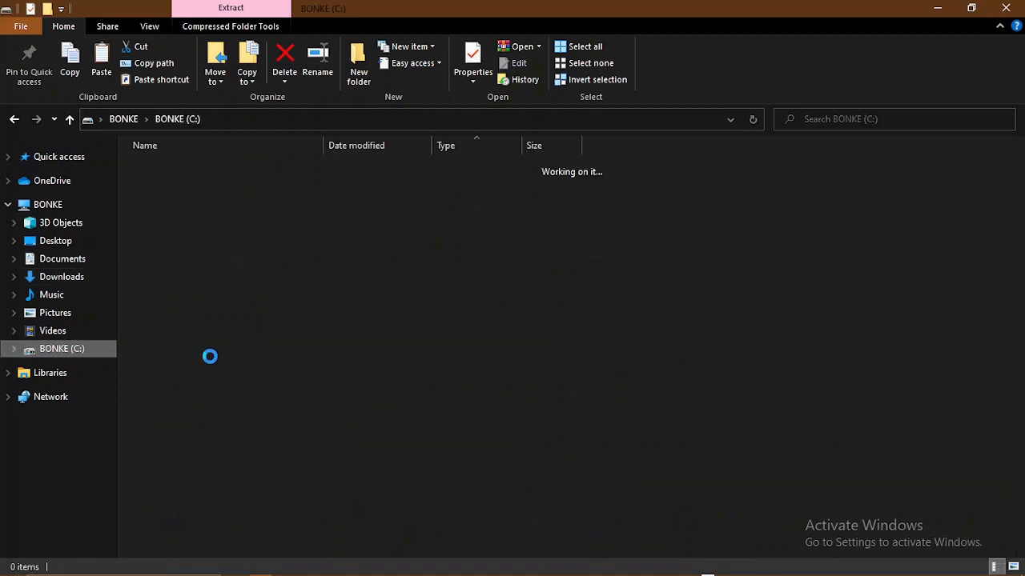
pyautogui.scroll(-5, 256, 336)
pyautogui.scroll(-3, 257, 329)
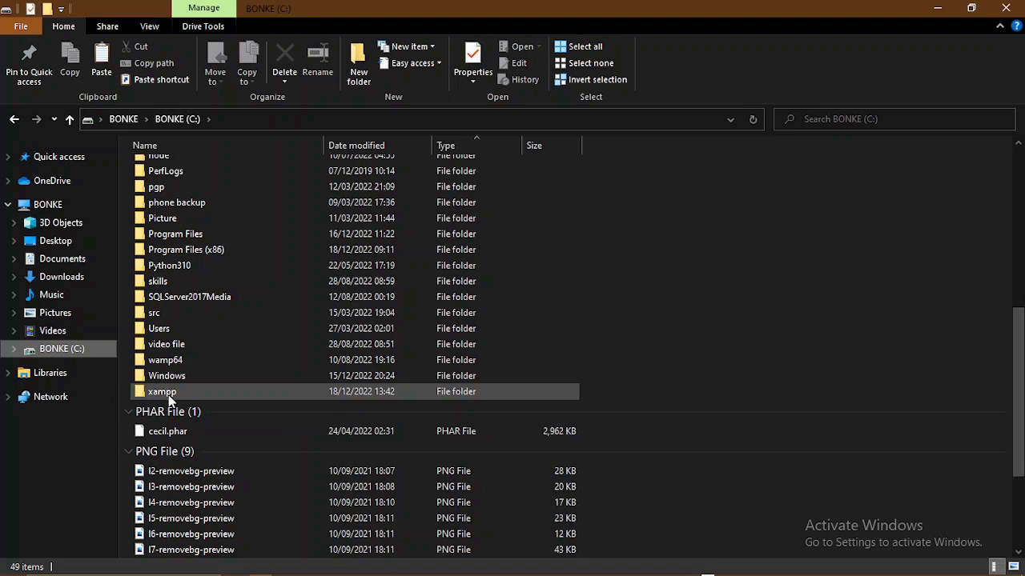
pyautogui.doubleClick(187, 365)
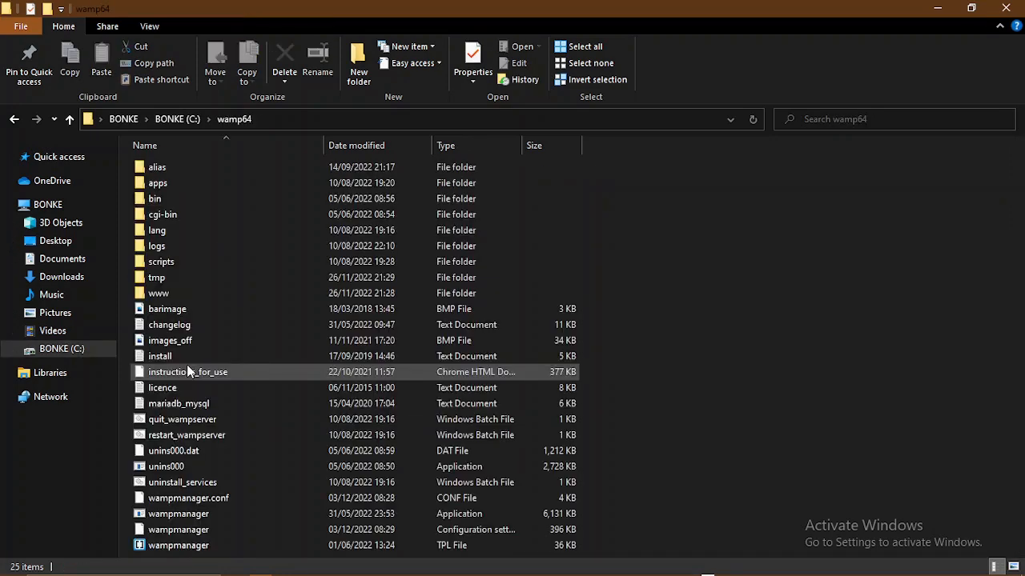
pyautogui.doubleClick(177, 295)
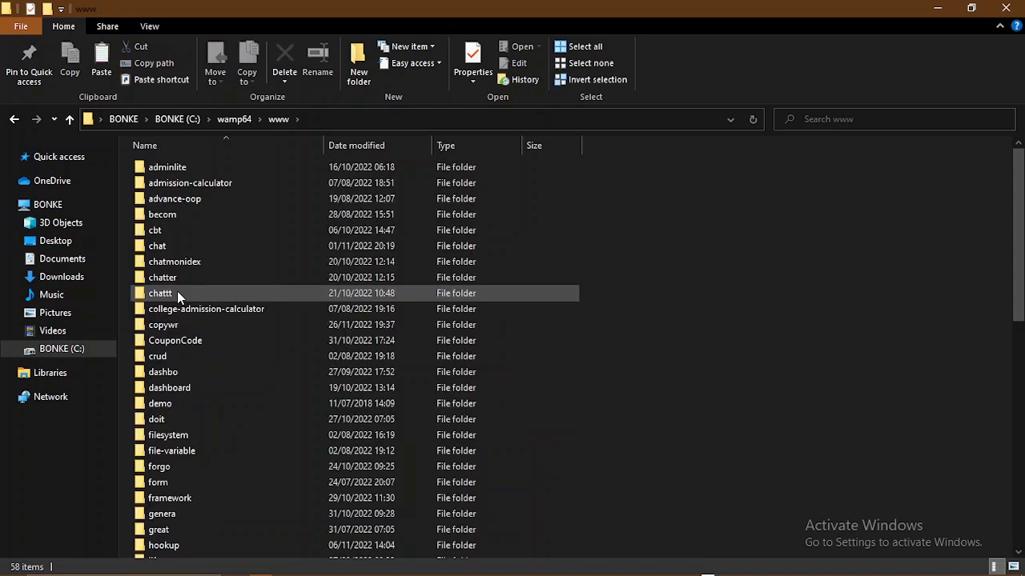
pyautogui.scroll(-11, 217, 277)
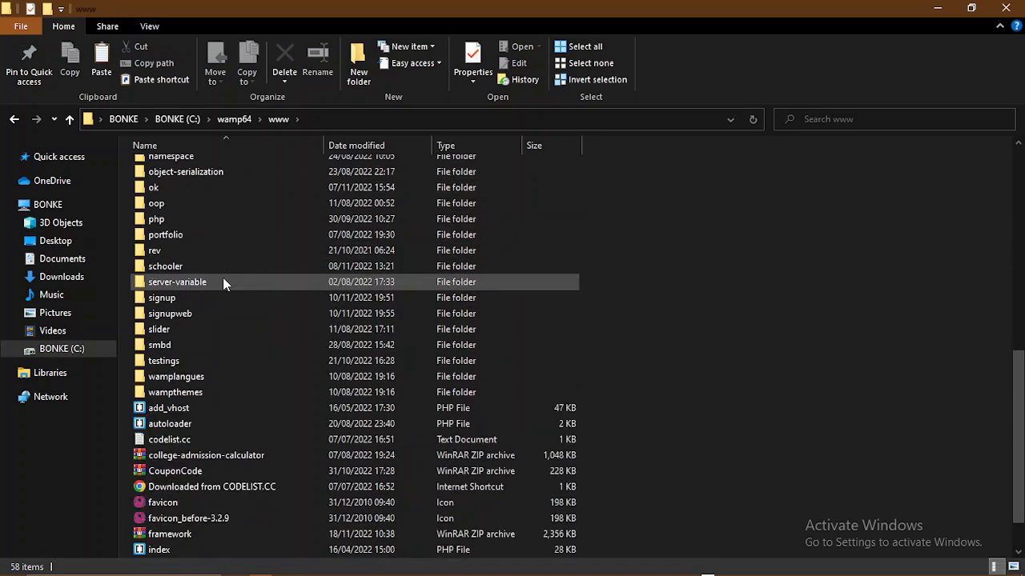
pyautogui.scroll(5, 222, 279)
pyautogui.scroll(6, 224, 280)
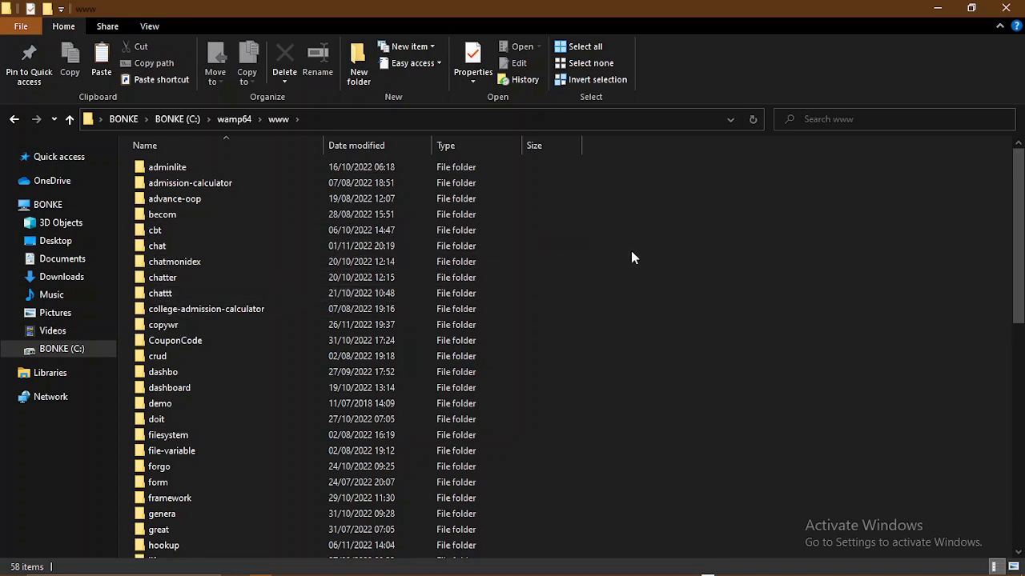
# - Paste the wordpress-6.1.1 ZIP into www, extract it to wordpress-6.1.1, then permanently delete the ZIP
pyautogui.hotkey('ctrl', 'v')
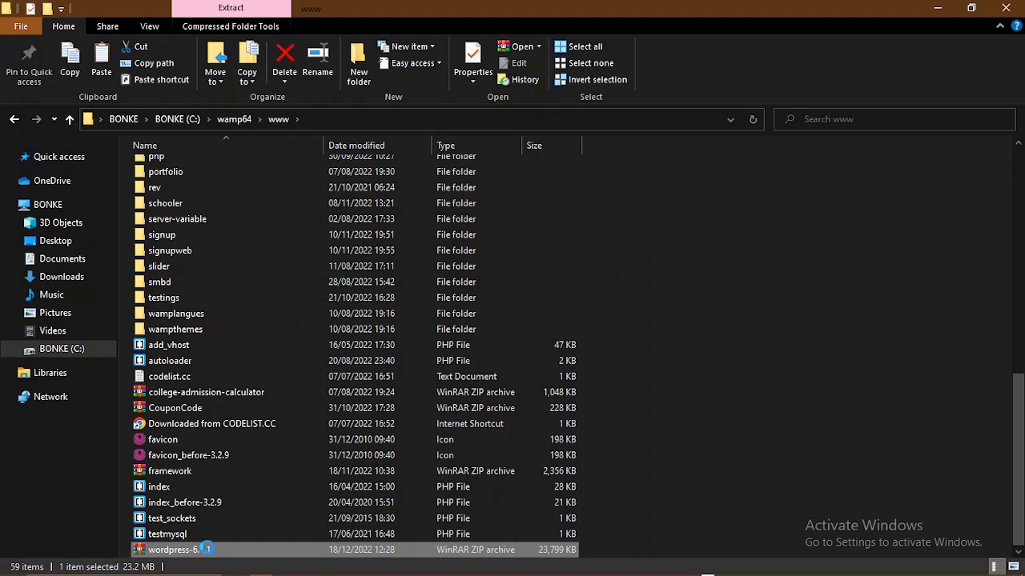
pyautogui.rightClick(206, 551)
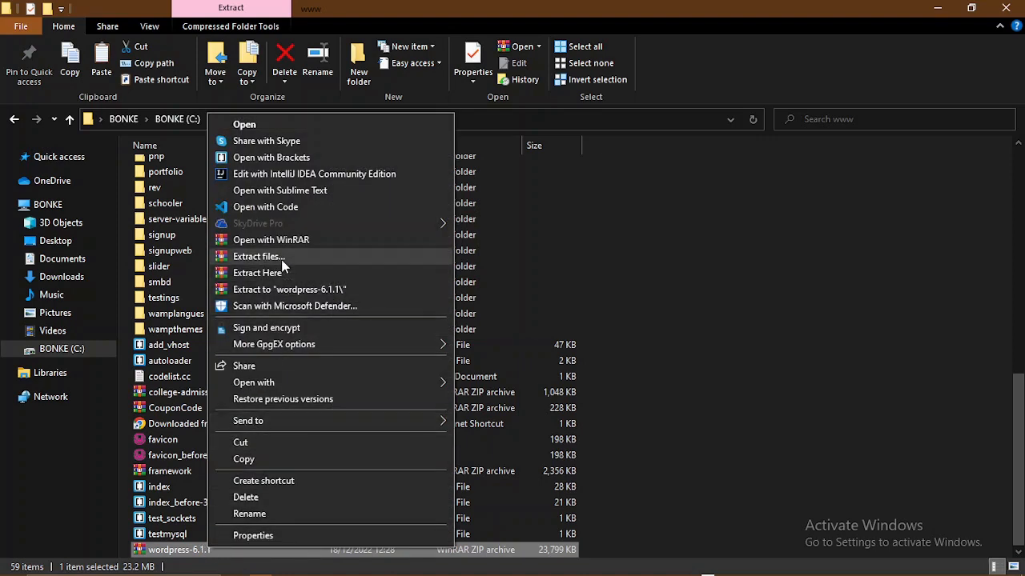
pyautogui.click(280, 258)
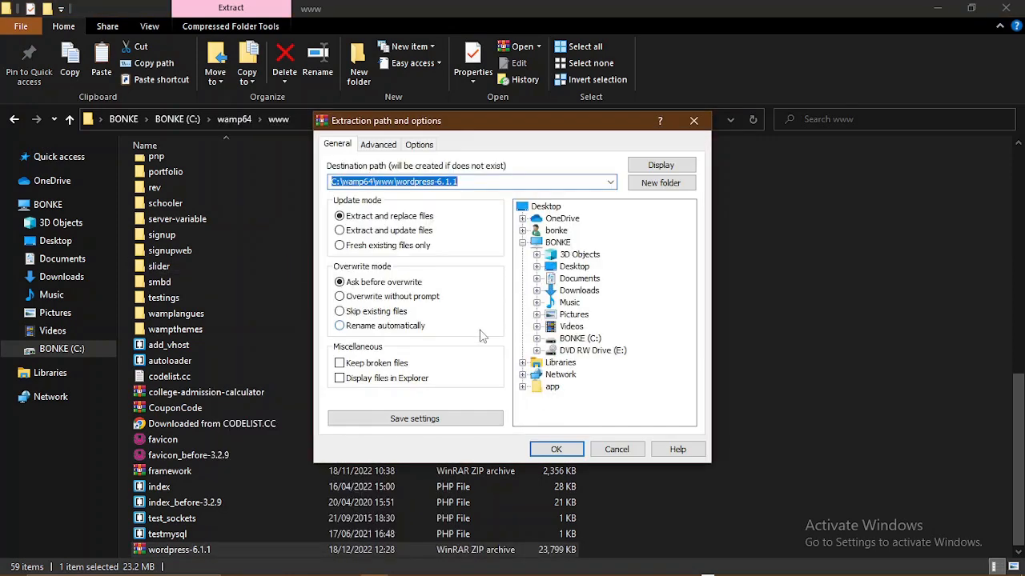
pyautogui.click(536, 450)
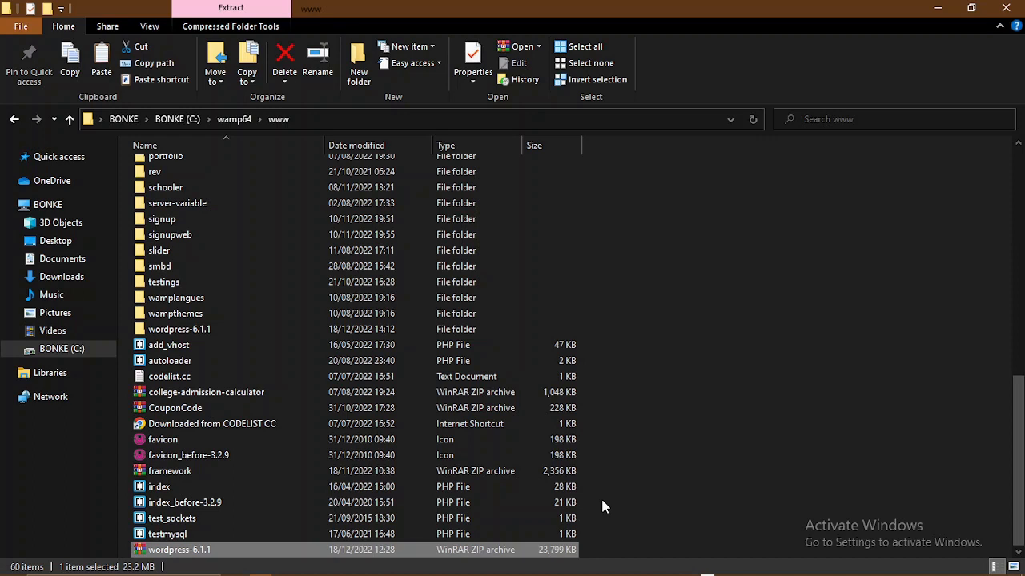
pyautogui.hotkey('shift', 'Delete')
pyautogui.press('Return')
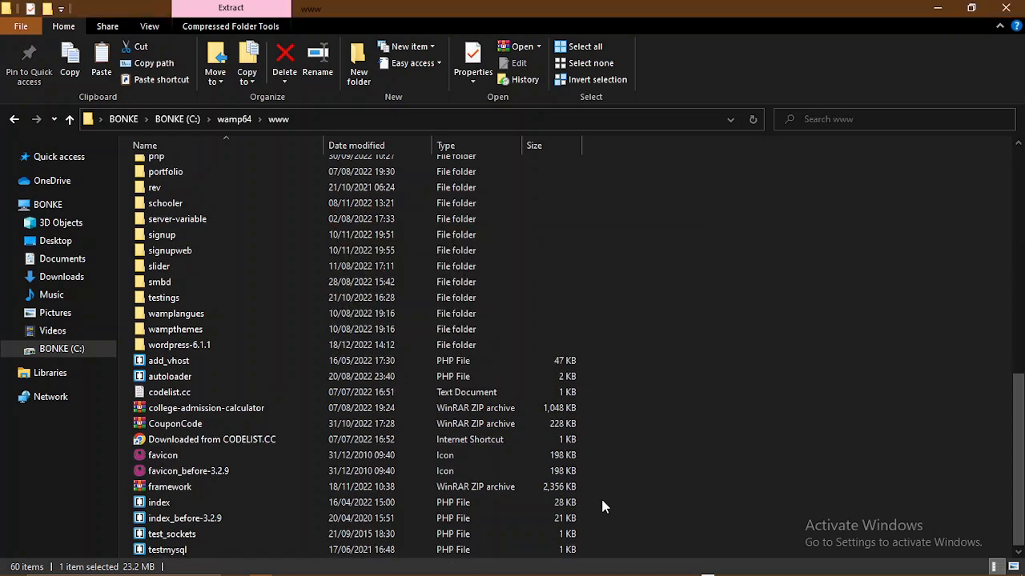
# - Move the 19 WordPress items from the inner wordpress folder up into wordpress-6.1.1
pyautogui.click(225, 349)
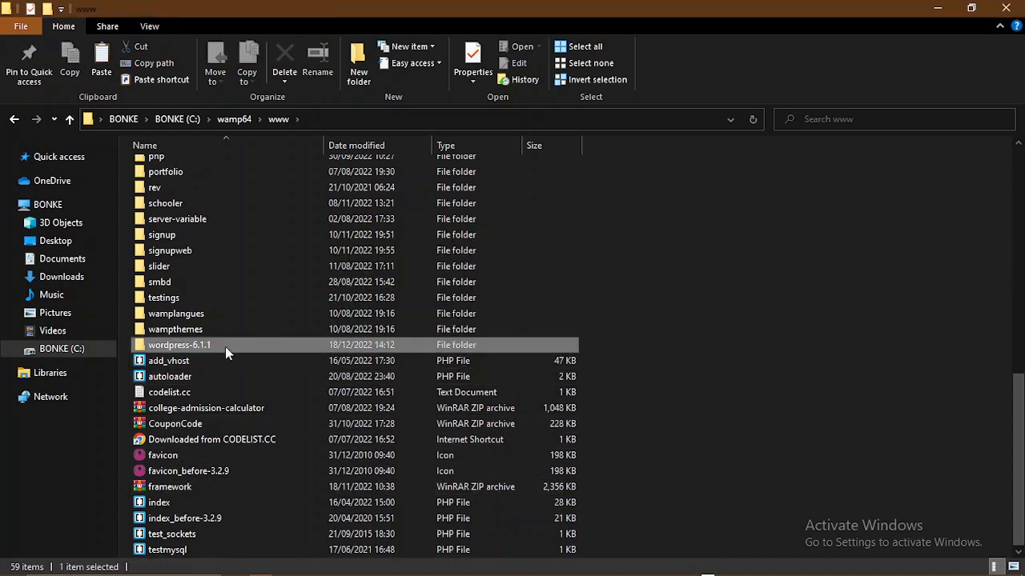
pyautogui.doubleClick(225, 346)
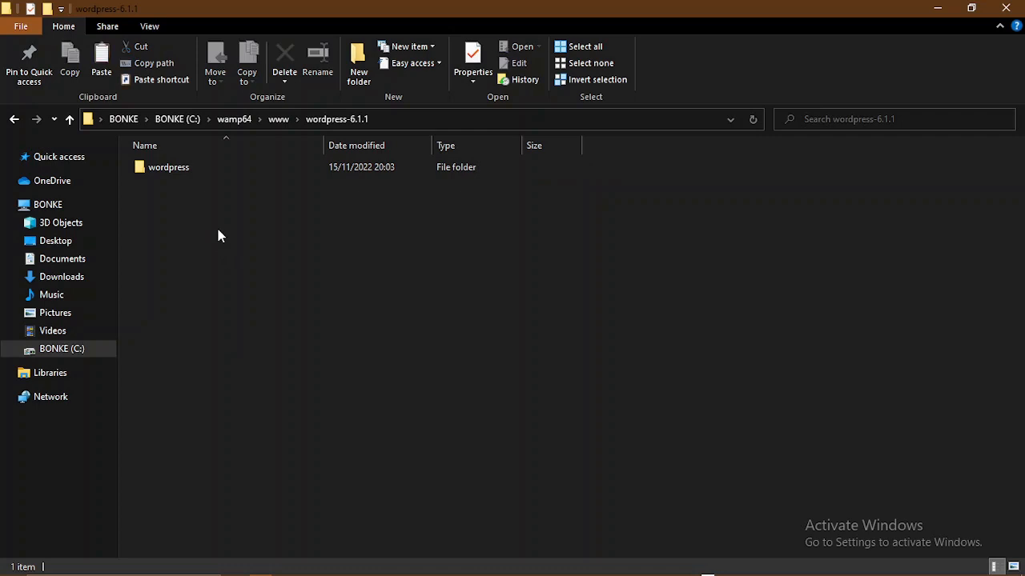
pyautogui.click(176, 177)
pyautogui.doubleClick(178, 169)
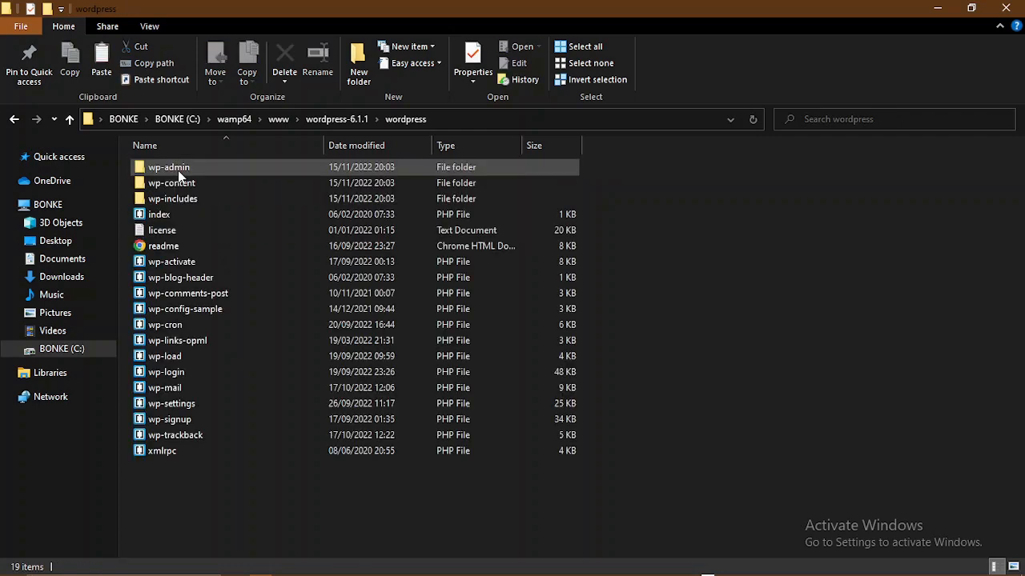
pyautogui.click(178, 172)
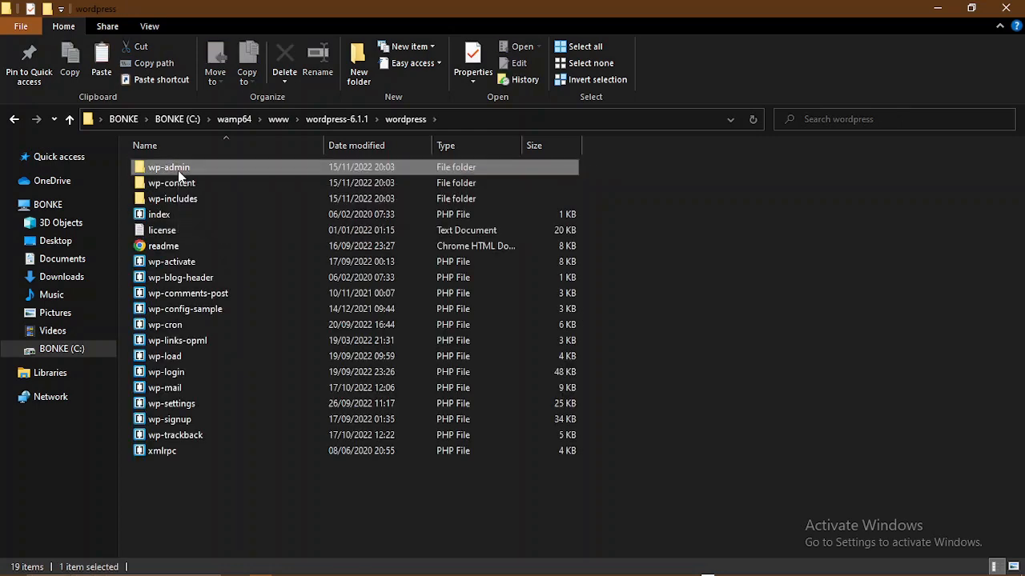
pyautogui.keyDown('shift'); pyautogui.click(160, 453); pyautogui.keyUp('shift')
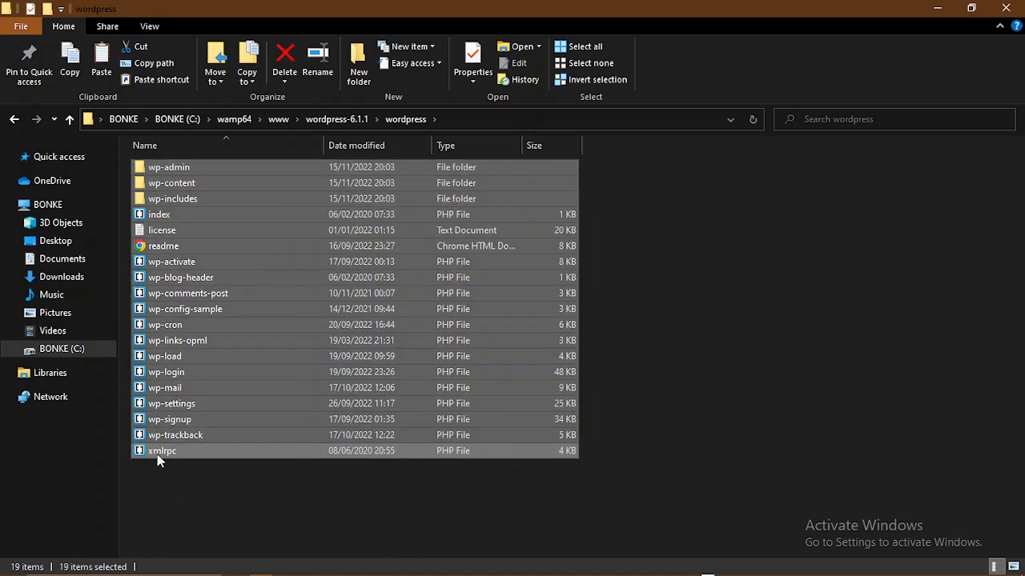
pyautogui.hotkey('ctrl', 'x')
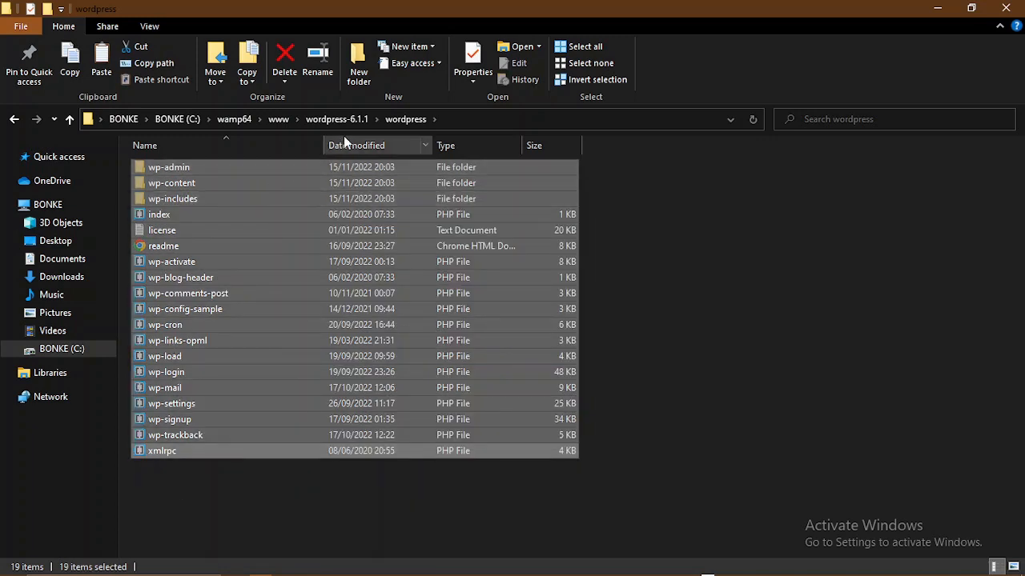
pyautogui.click(329, 120)
pyautogui.click(285, 236)
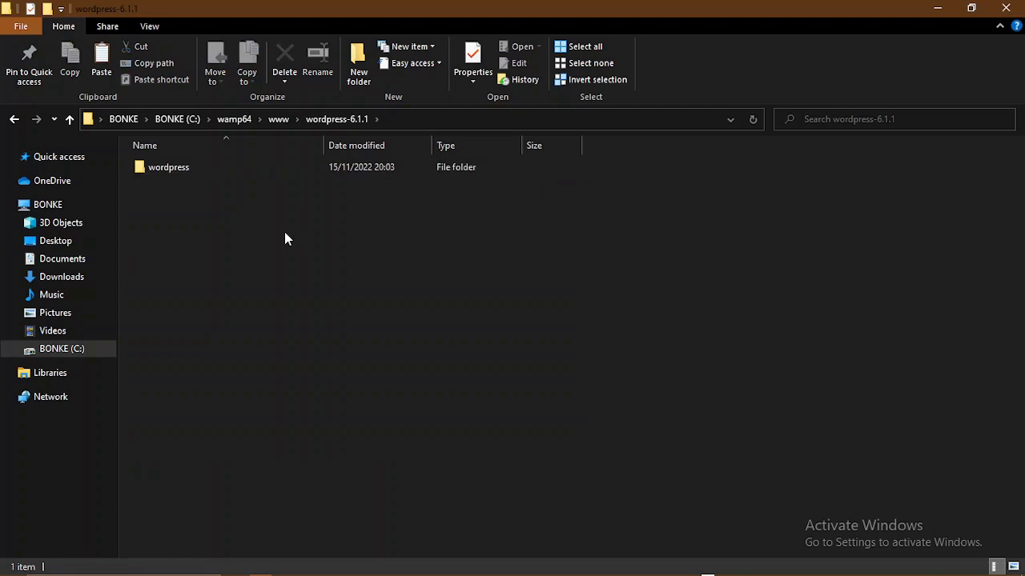
pyautogui.hotkey('ctrl', 'v')
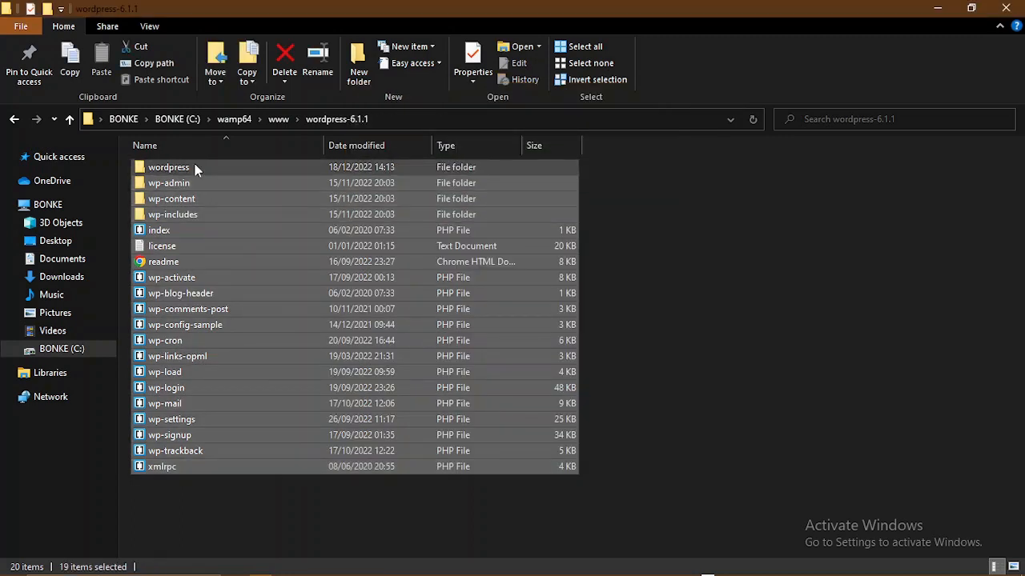
# - Delete the empty wordpress folder and rename wordpress-6.1.1 in www to 'webdesign'
pyautogui.click(195, 168)
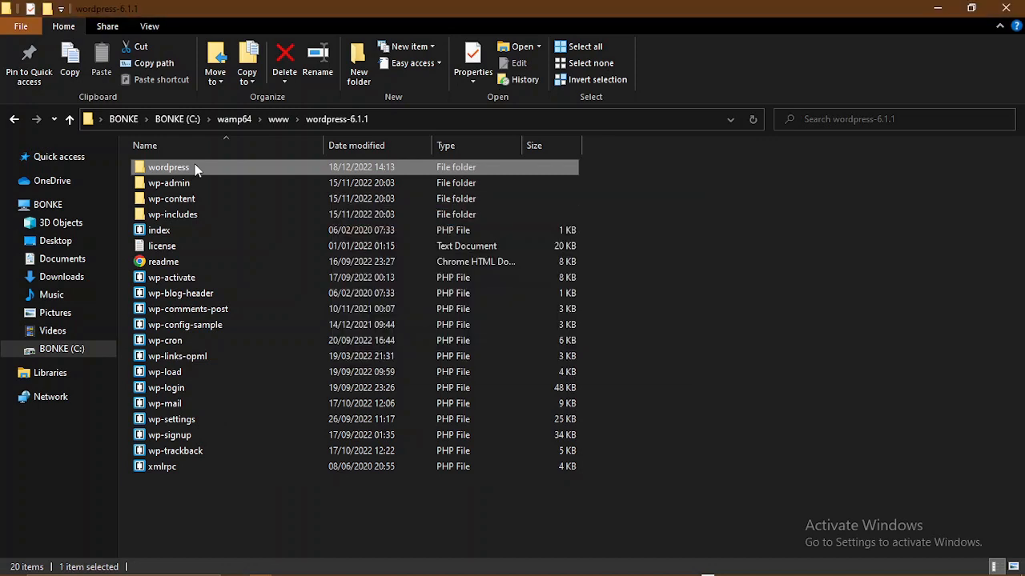
pyautogui.press('Delete')
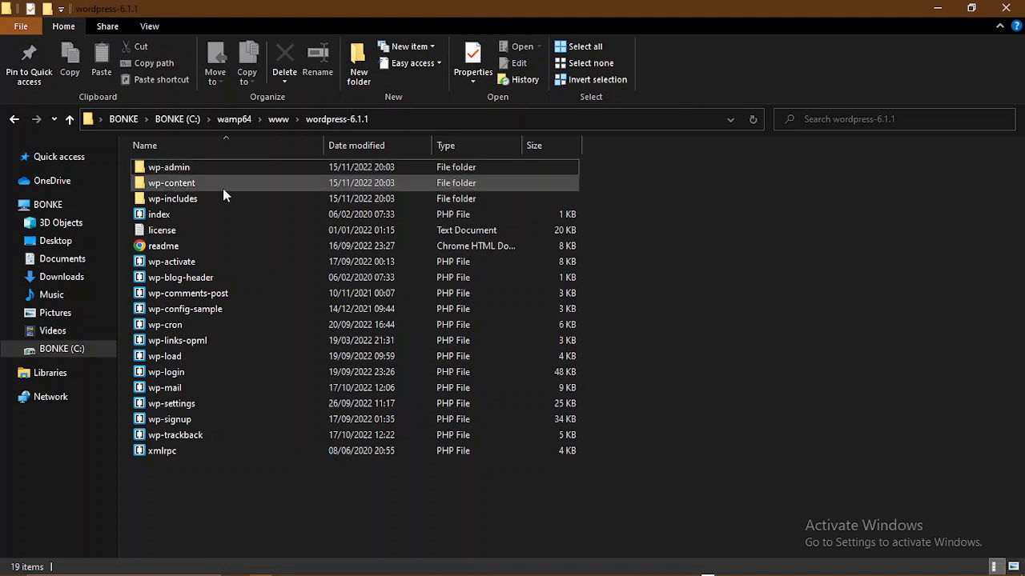
pyautogui.click(277, 119)
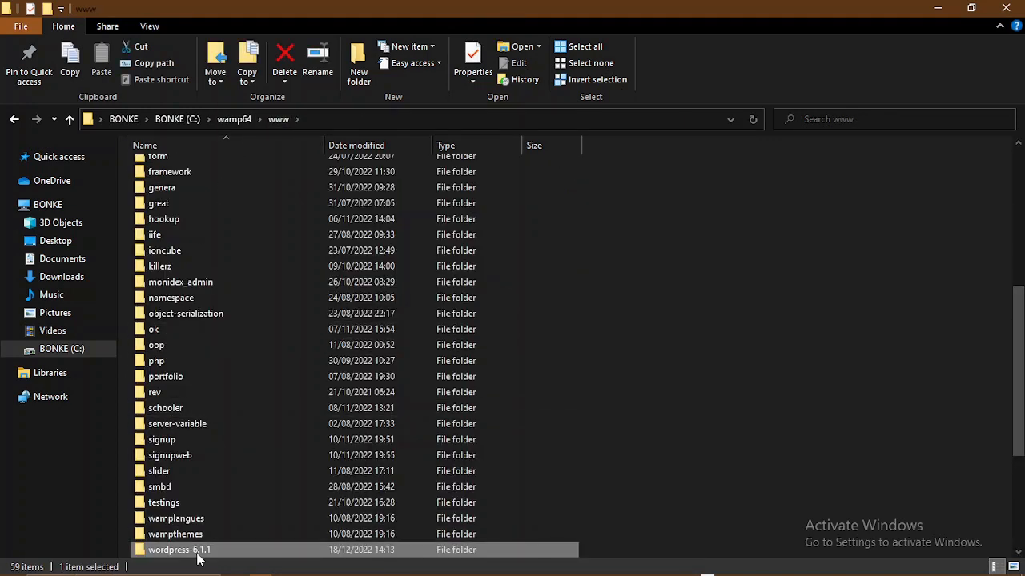
pyautogui.press('F2')
pyautogui.write('webdesign')
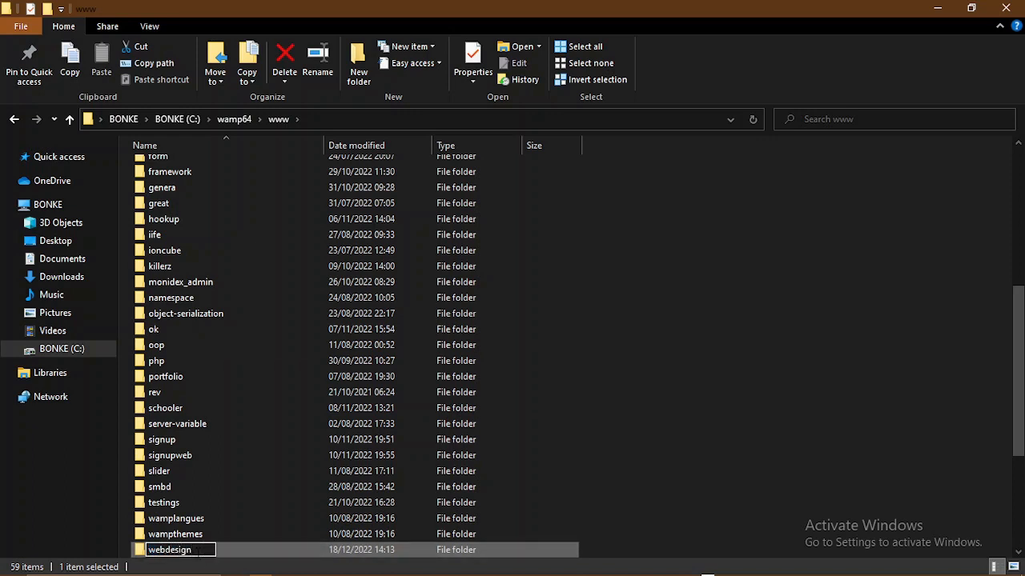
pyautogui.press('Return')
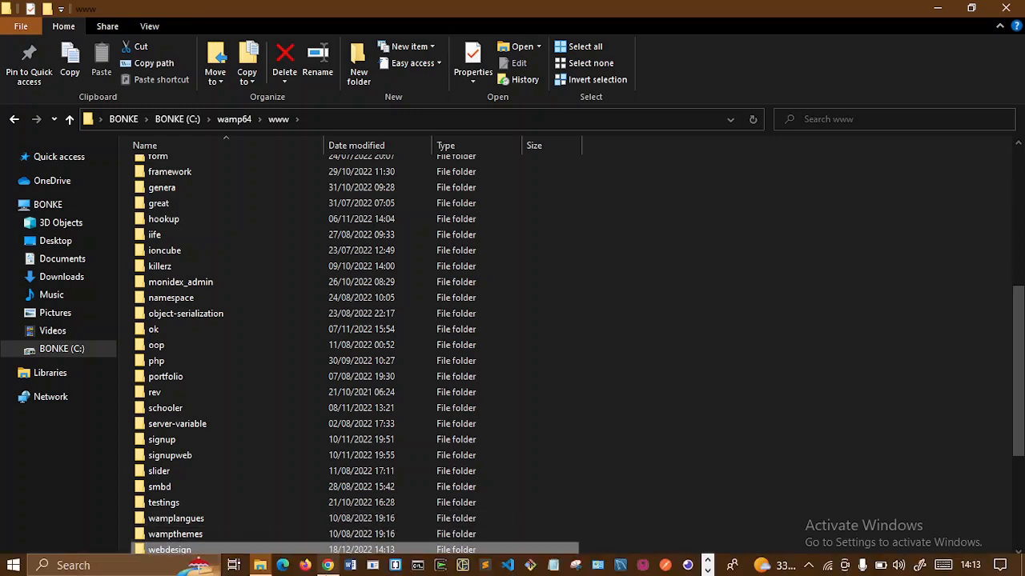
# - Open a new Chrome tab with 'localhost' entered as its address
pyautogui.click(328, 566)
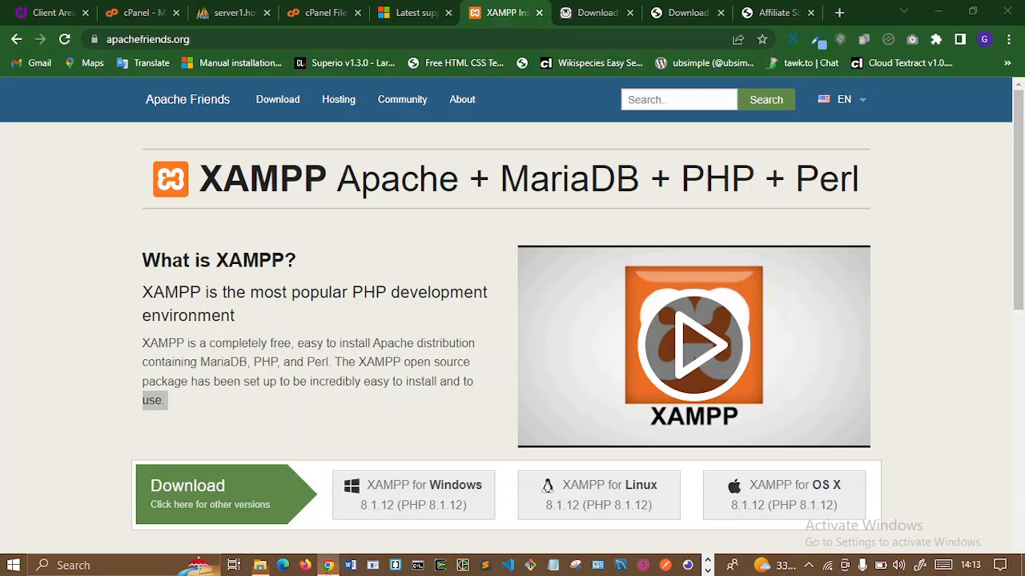
pyautogui.click(840, 12)
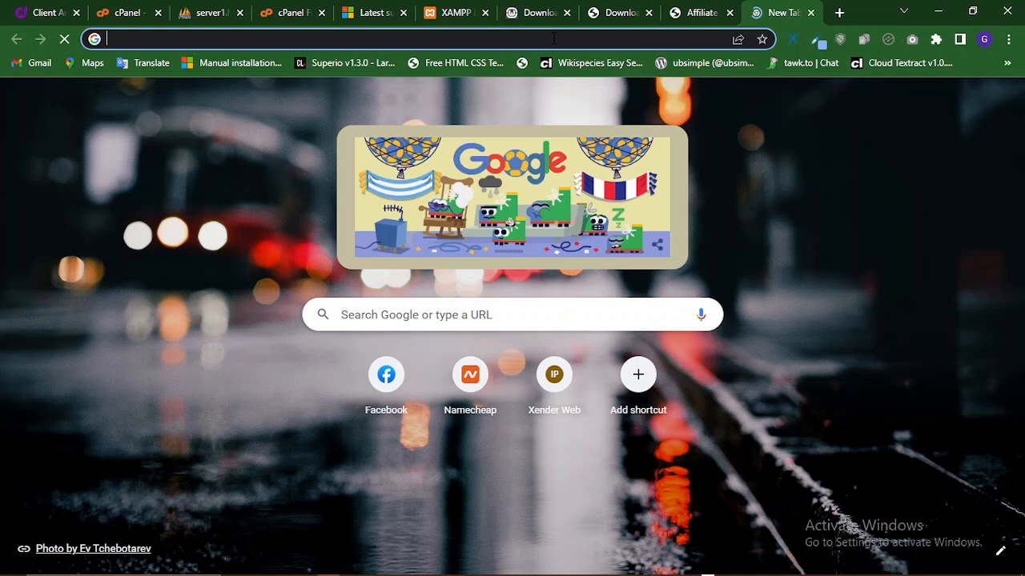
pyautogui.click(553, 38)
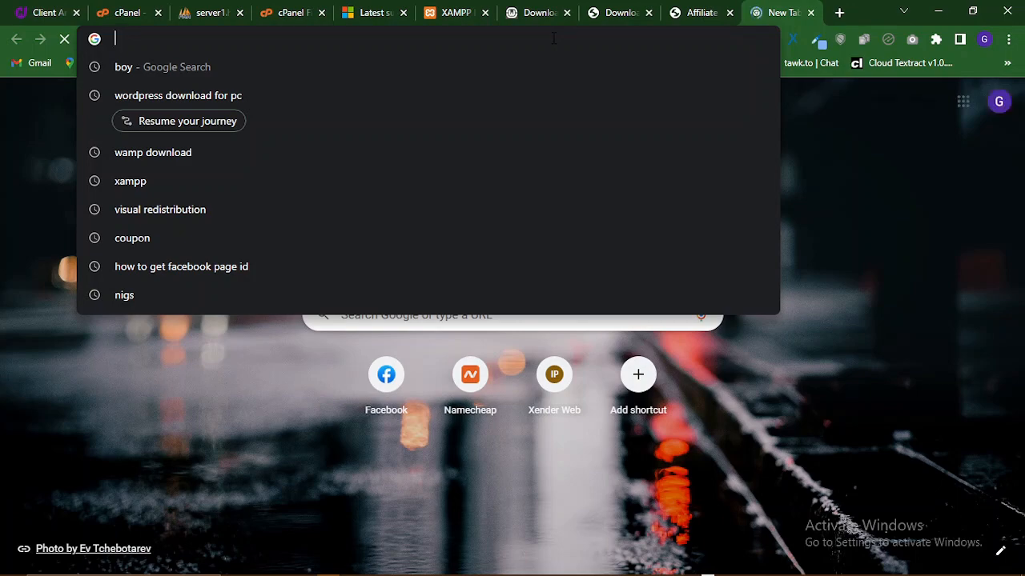
pyautogui.write('localhost/phpmyadmin/index.php')
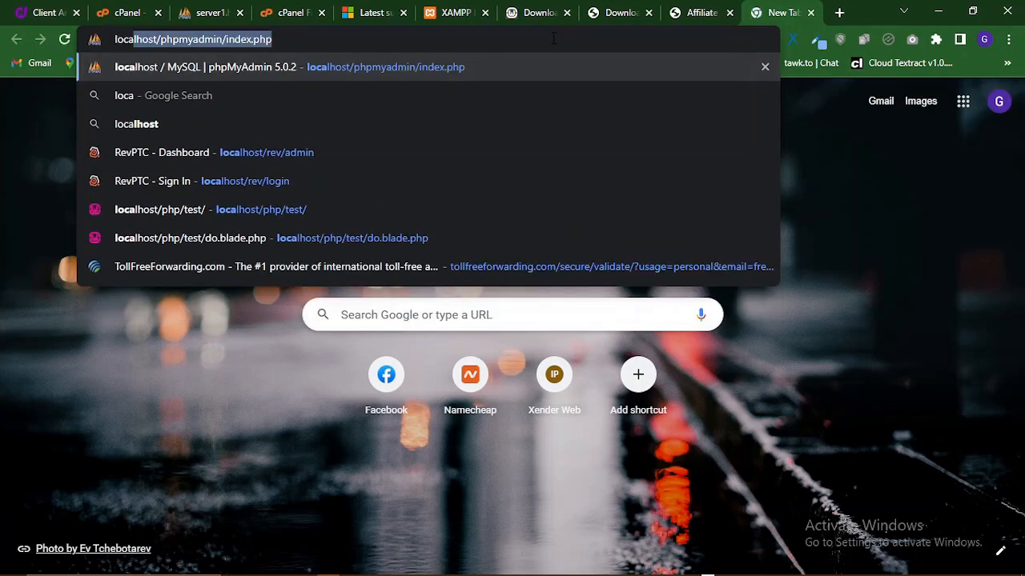
pyautogui.press('End')
pyautogui.press('BackSpace')
pyautogui.press('BackSpace')
pyautogui.press('BackSpace')
pyautogui.press('BackSpace')
pyautogui.press('BackSpace')
pyautogui.press('BackSpace')
pyautogui.press('BackSpace')
pyautogui.press('BackSpace')
pyautogui.press('BackSpace')
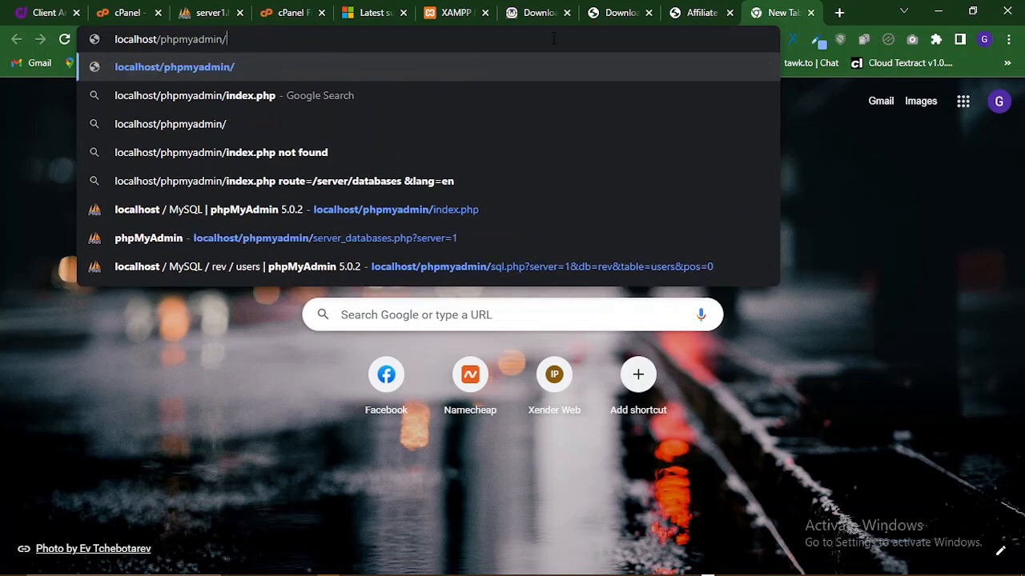
pyautogui.press('BackSpace')
pyautogui.press('BackSpace')
pyautogui.press('BackSpace')
pyautogui.press('BackSpace')
pyautogui.press('BackSpace')
pyautogui.press('BackSpace')
pyautogui.press('BackSpace')
pyautogui.press('BackSpace')
pyautogui.press('BackSpace')
pyautogui.press('BackSpace')
pyautogui.press('BackSpace')
pyautogui.press('BackSpace')
pyautogui.press('BackSpace')
pyautogui.press('BackSpace')
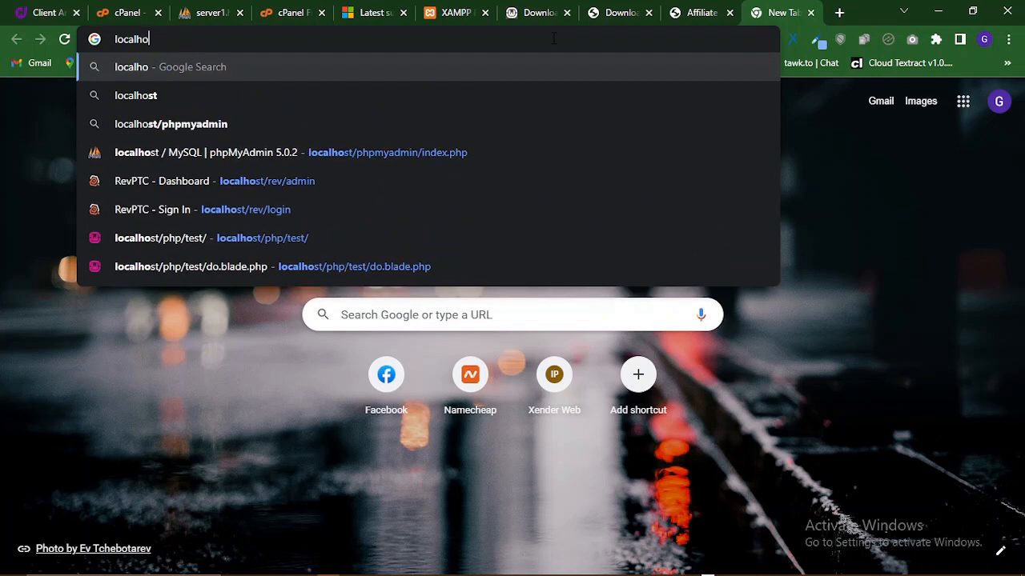
pyautogui.write('st')
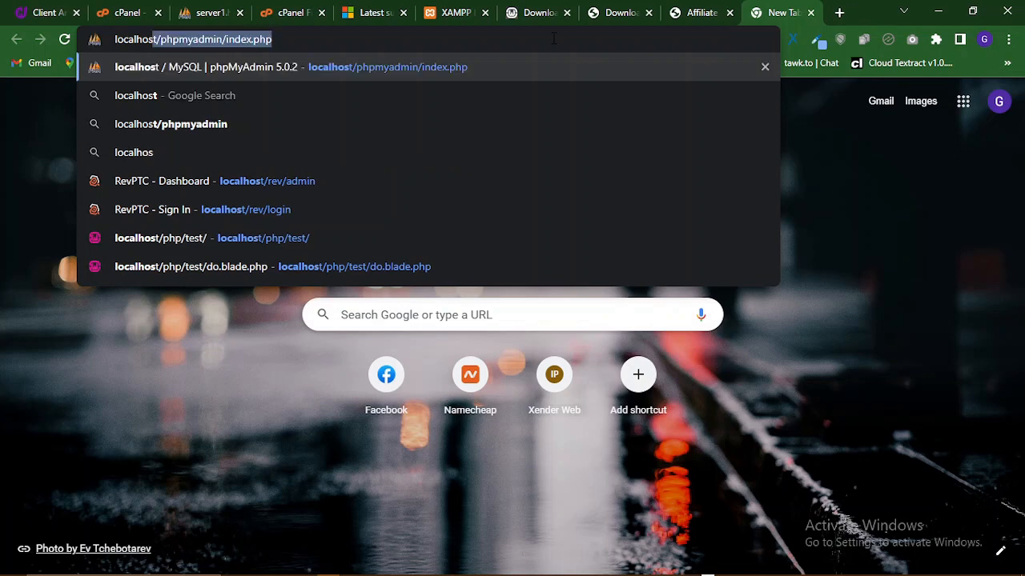
pyautogui.press('End')
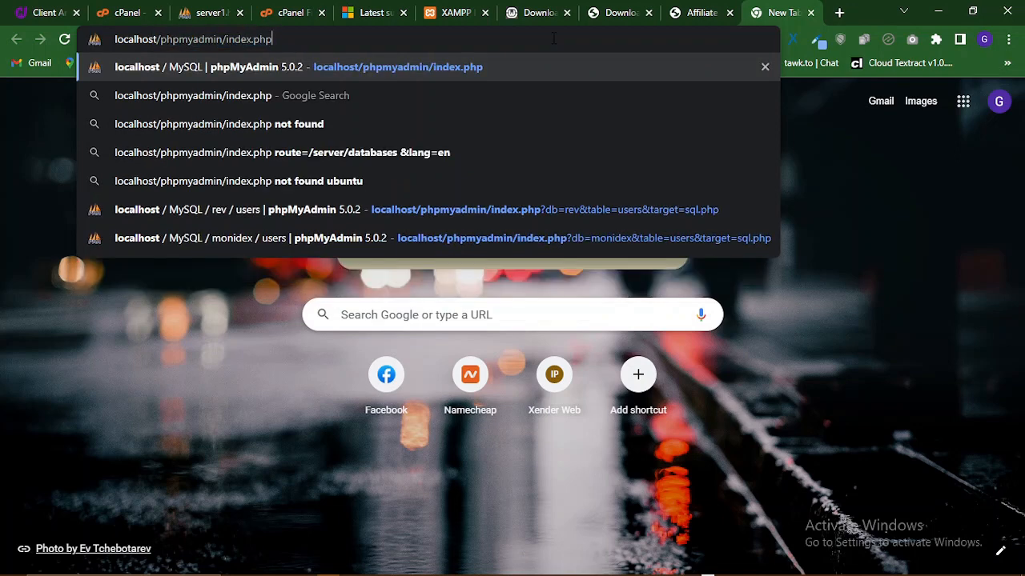
pyautogui.press('BackSpace')
pyautogui.press('BackSpace')
pyautogui.press('BackSpace')
pyautogui.press('BackSpace')
pyautogui.press('BackSpace')
pyautogui.press('BackSpace')
pyautogui.press('BackSpace')
pyautogui.press('BackSpace')
pyautogui.press('BackSpace')
pyautogui.press('BackSpace')
pyautogui.press('BackSpace')
pyautogui.press('BackSpace')
pyautogui.press('BackSpace')
pyautogui.press('BackSpace')
pyautogui.press('BackSpace')
pyautogui.press('BackSpace')
pyautogui.press('BackSpace')
pyautogui.press('BackSpace')
pyautogui.press('BackSpace')
pyautogui.press('BackSpace')
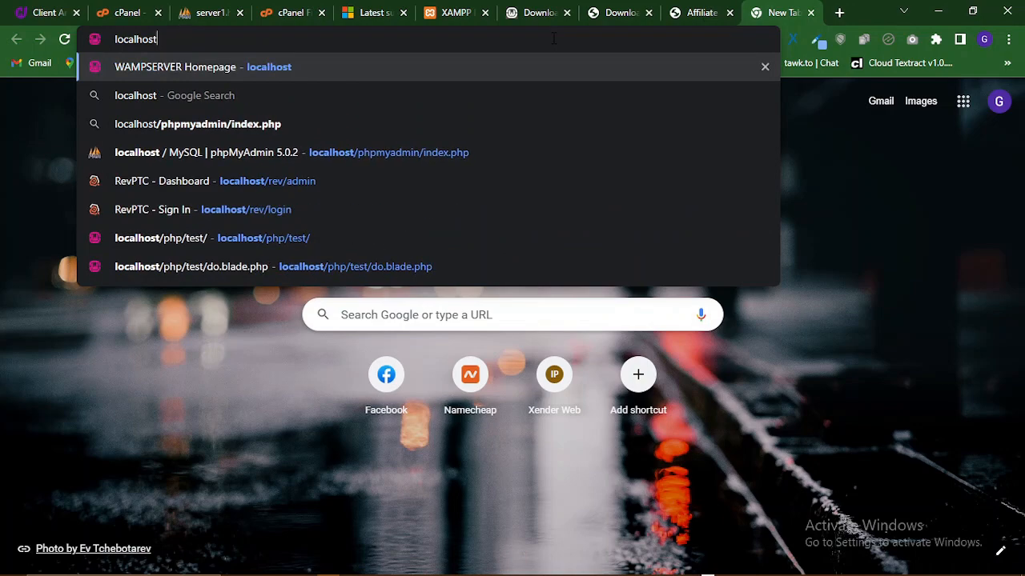
# - Load the WampServer localhost homepage and scroll through its 44 projects, checking the hidden tray icons
pyautogui.press('Return')
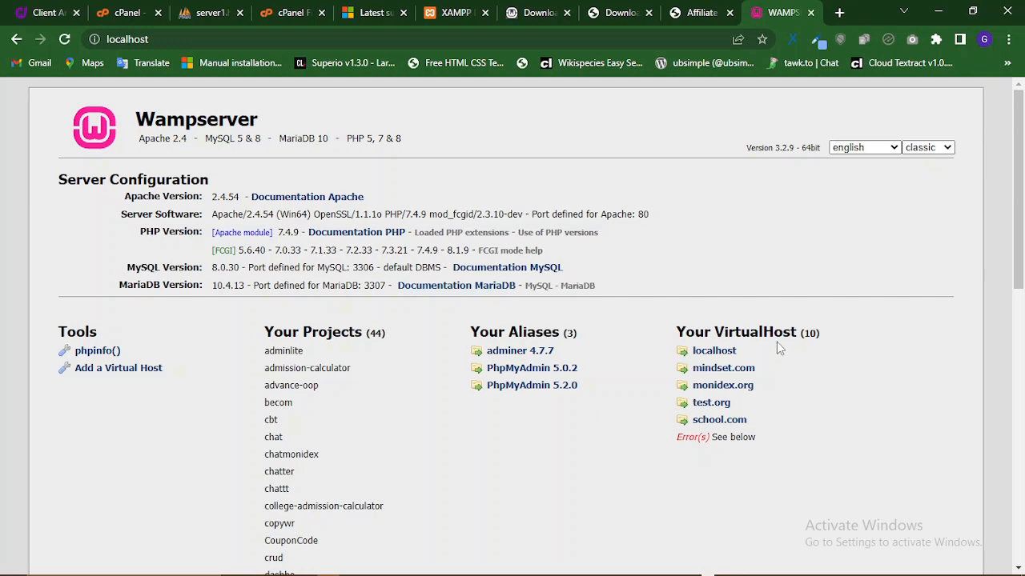
pyautogui.scroll(-5, 790, 347)
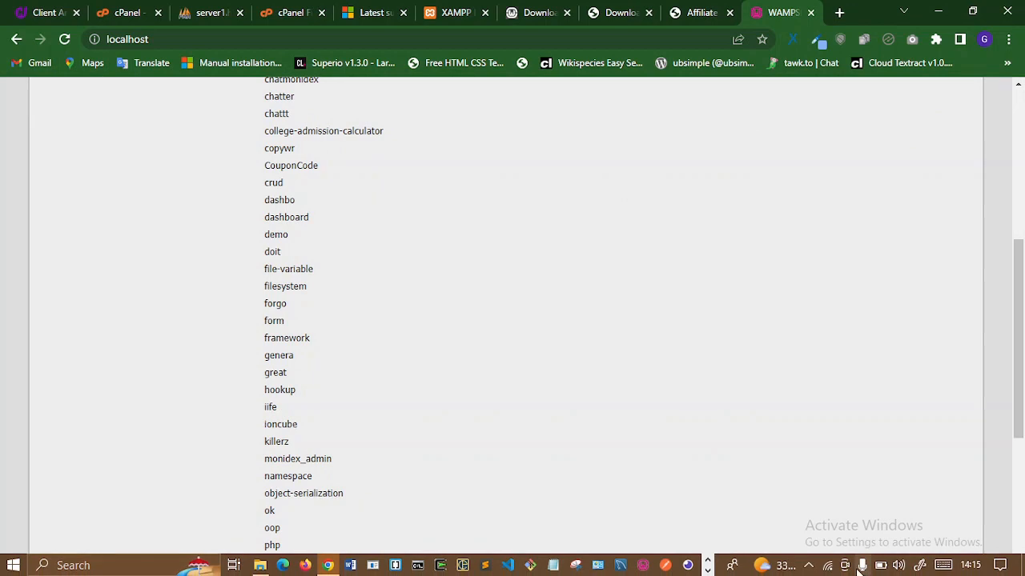
pyautogui.click(807, 567)
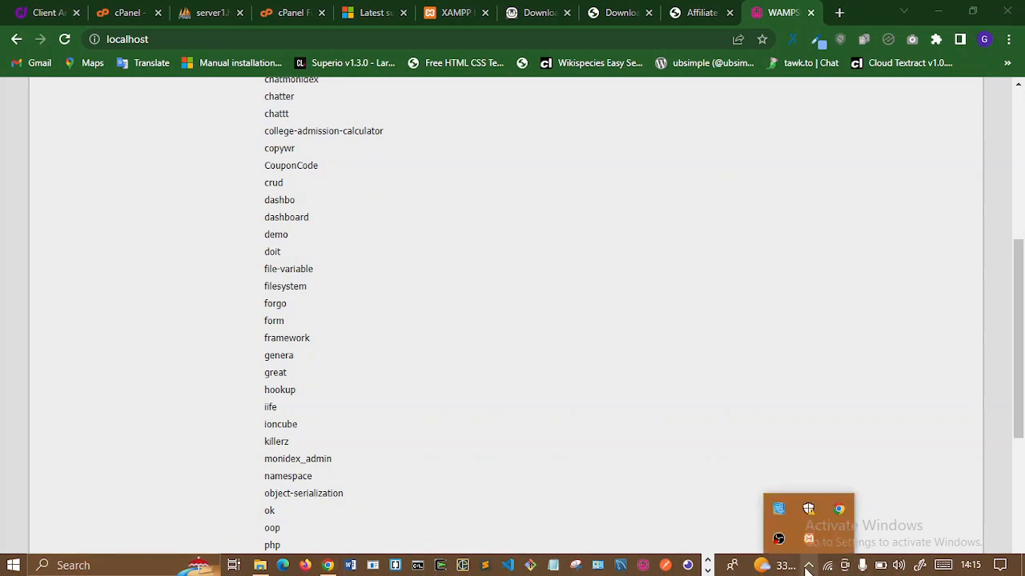
pyautogui.click(808, 567)
pyautogui.scroll(3, 643, 444)
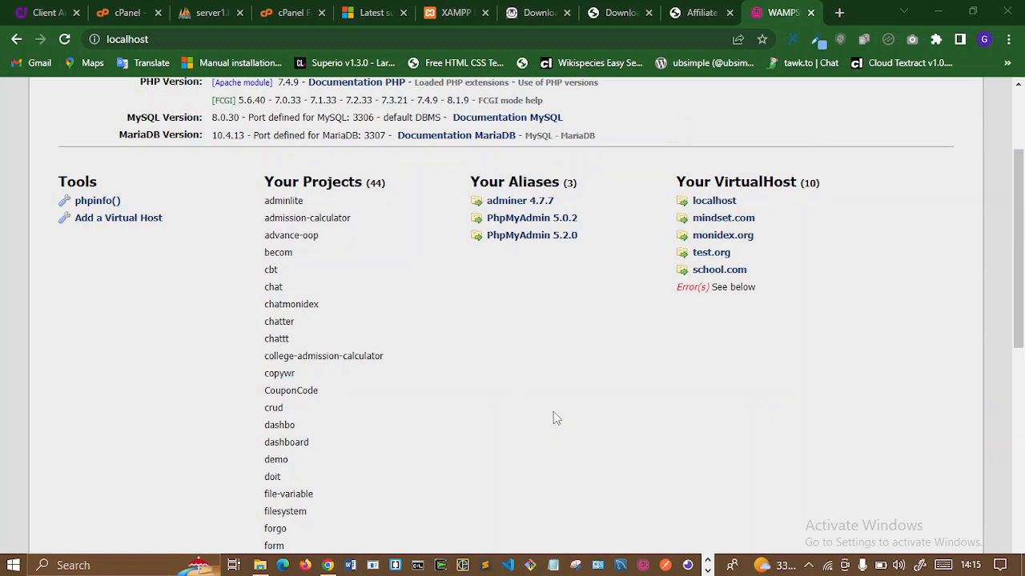
pyautogui.click(631, 396)
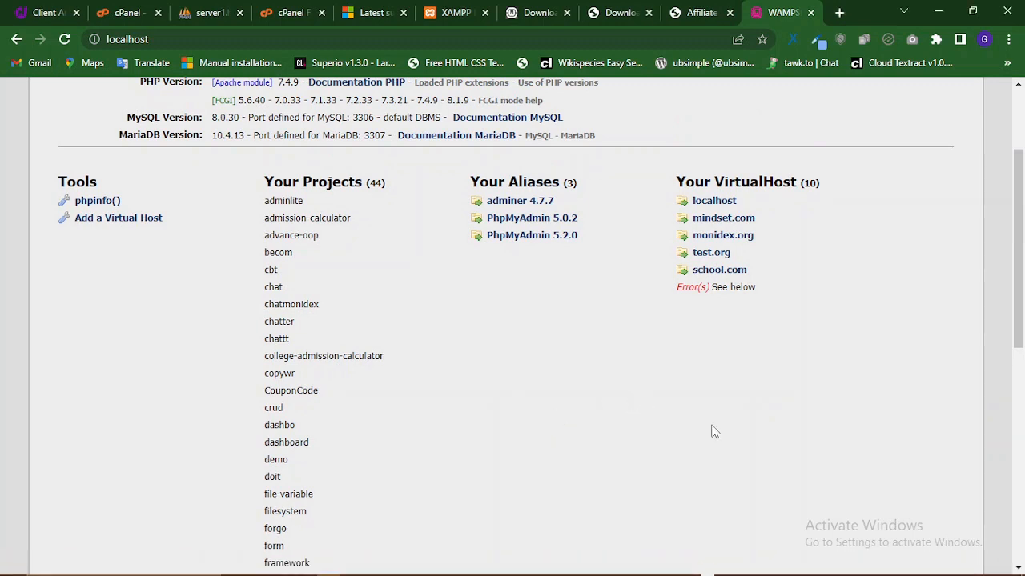
pyautogui.scroll(2, 715, 432)
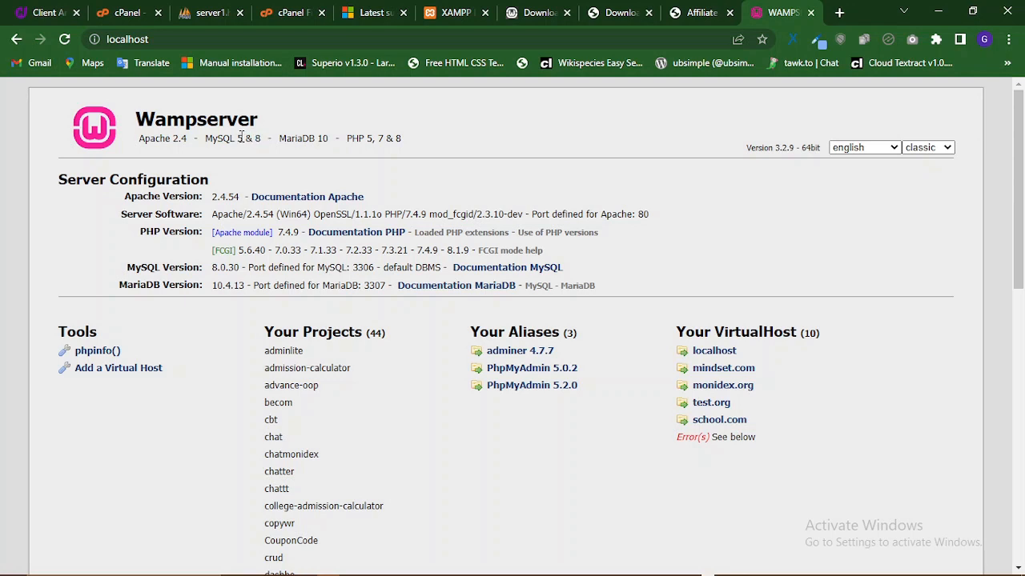
# - Highlight the MySQL 5 and 8 and PHP 7.4.9 version numbers on the WampServer homepage
pyautogui.moveTo(242, 138); pyautogui.dragTo(234, 138)
pyautogui.doubleClick(257, 139)
pyautogui.moveTo(303, 232); pyautogui.dragTo(277, 233)
pyautogui.moveTo(241, 140); pyautogui.dragTo(206, 139)
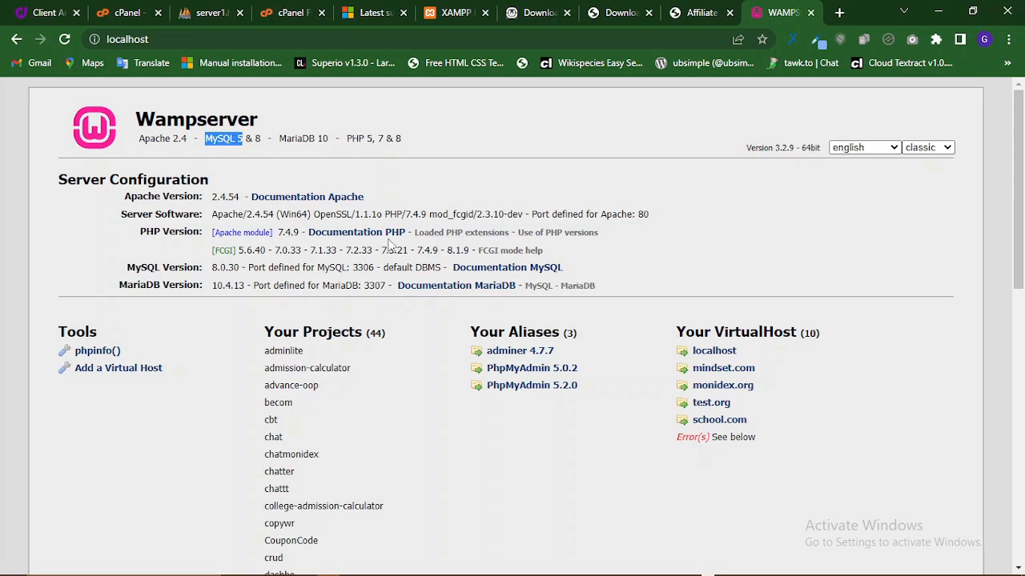
pyautogui.scroll(-1, 416, 288)
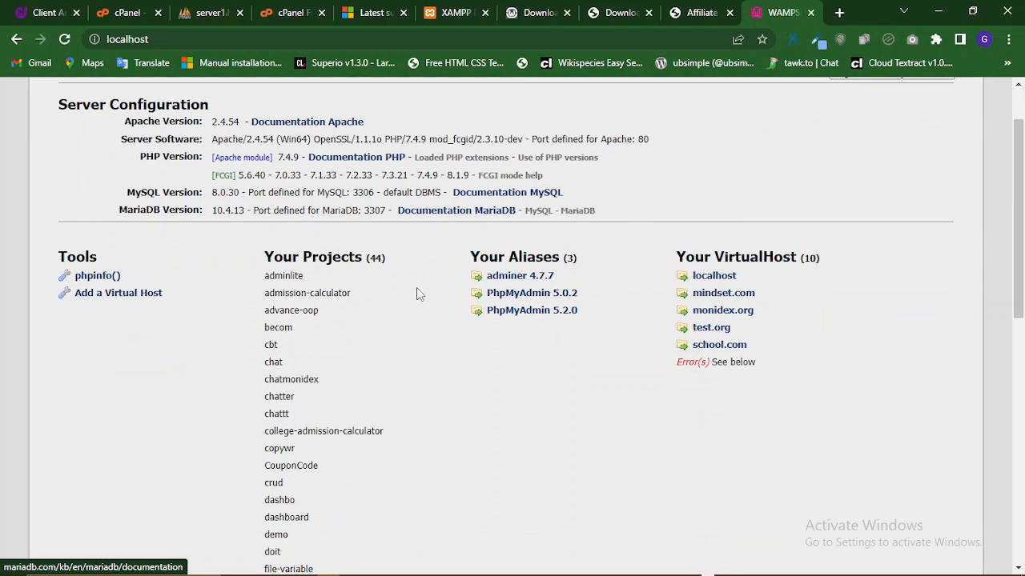
pyautogui.scroll(1, 416, 288)
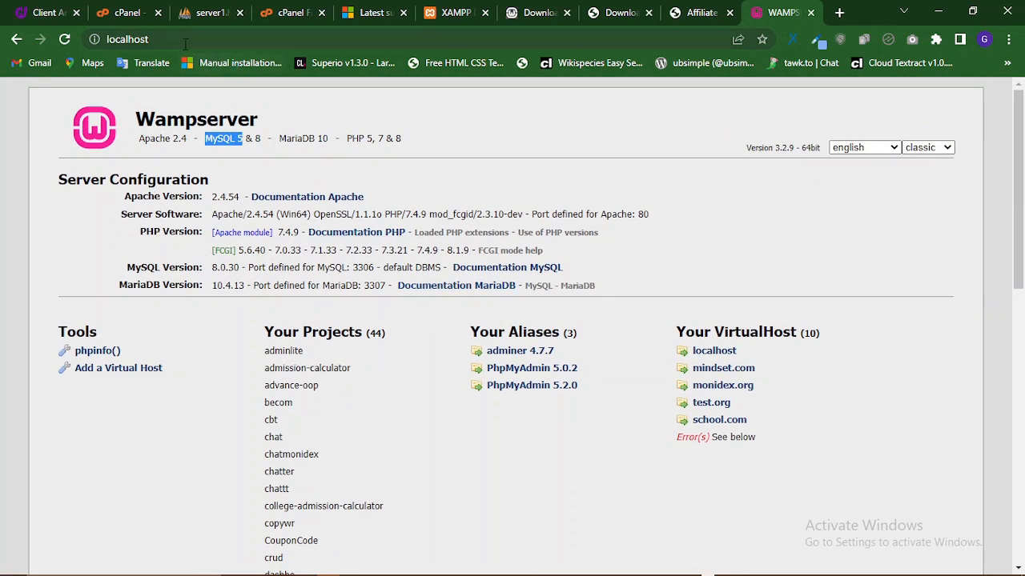
# - Load localhost/webdesign to reach the WordPress installer's language selection page
pyautogui.click(184, 40)
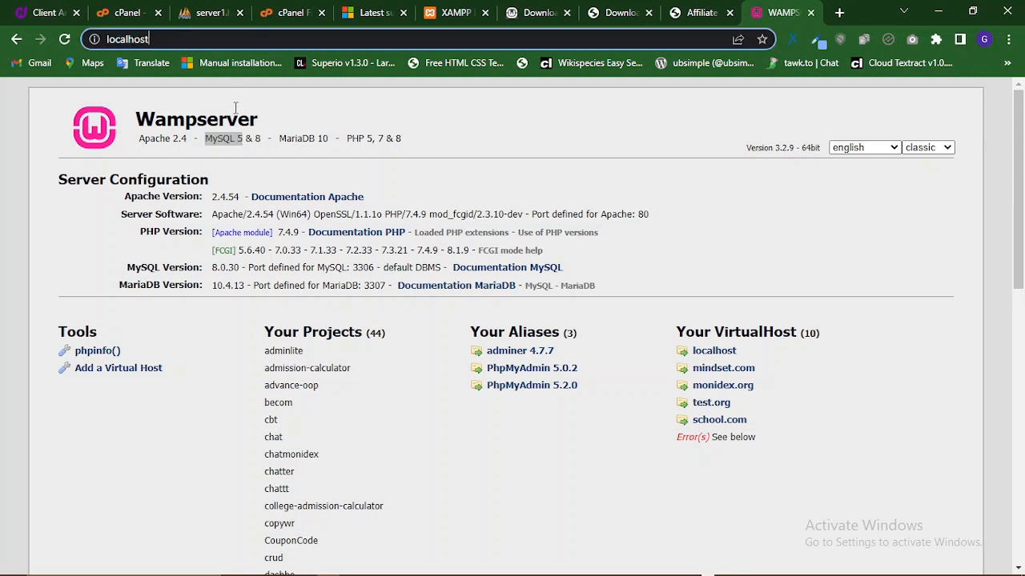
pyautogui.write('/')
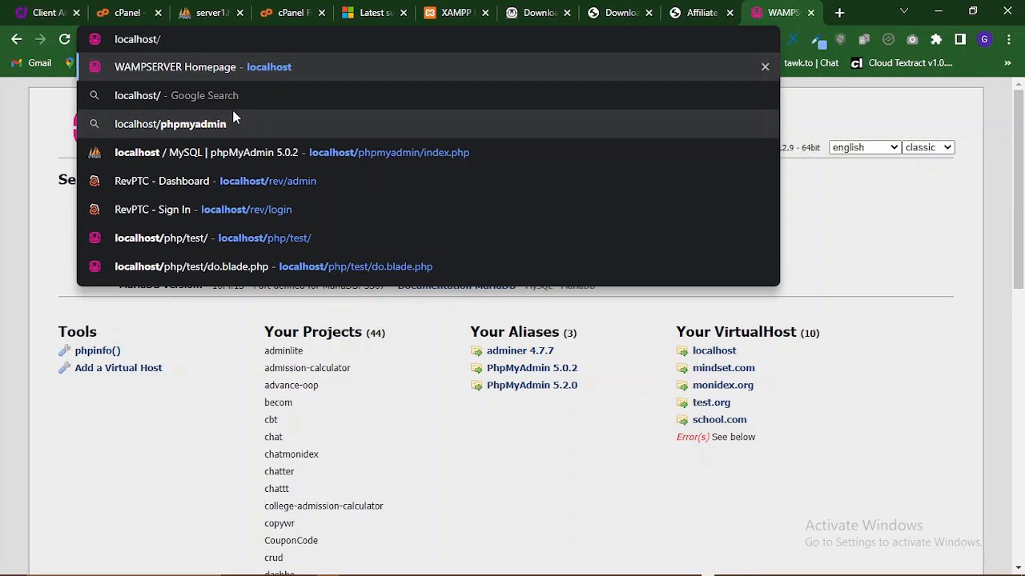
pyautogui.write('we')
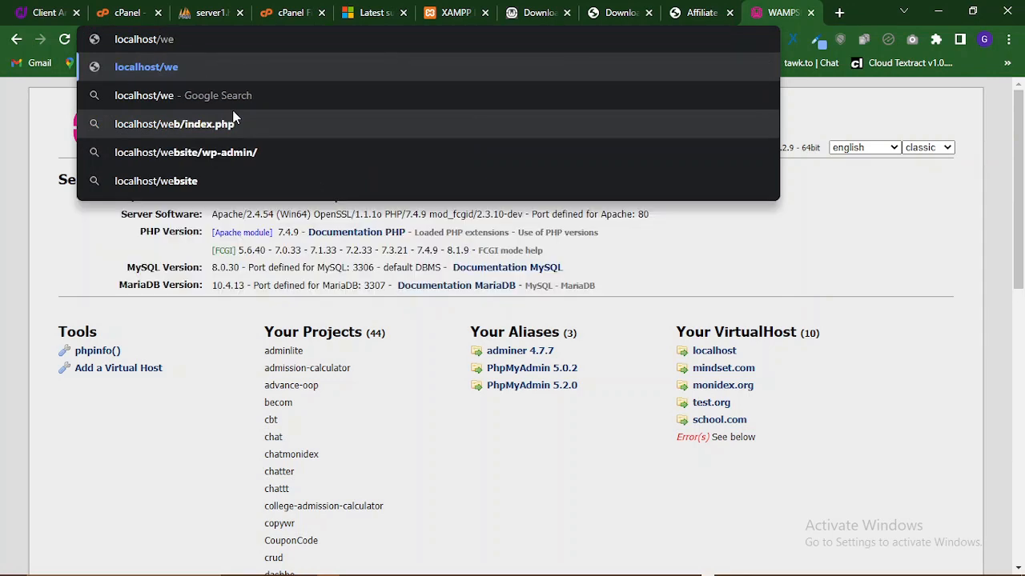
pyautogui.write('bdesi')
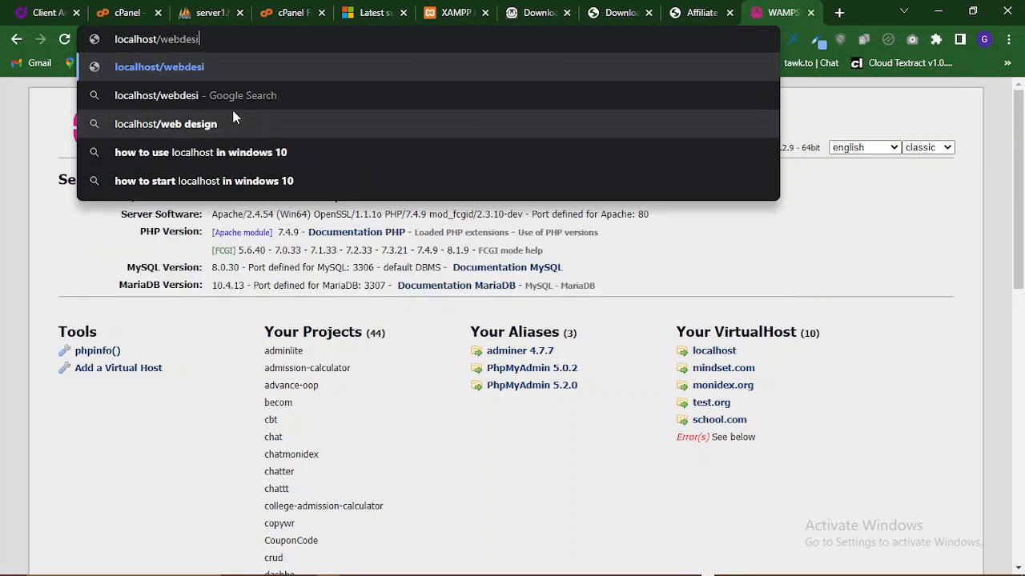
pyautogui.write('gn')
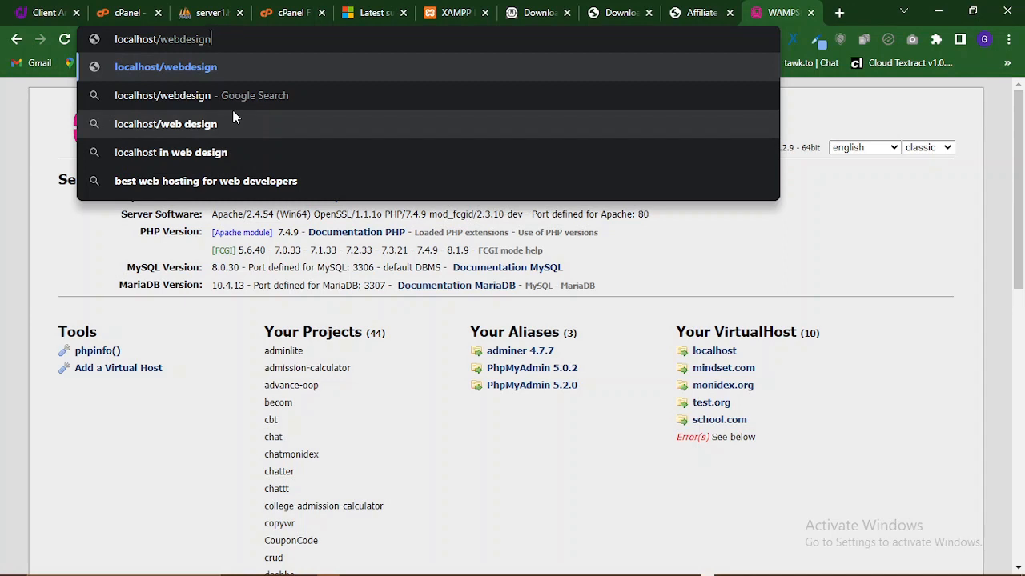
pyautogui.press('Return')
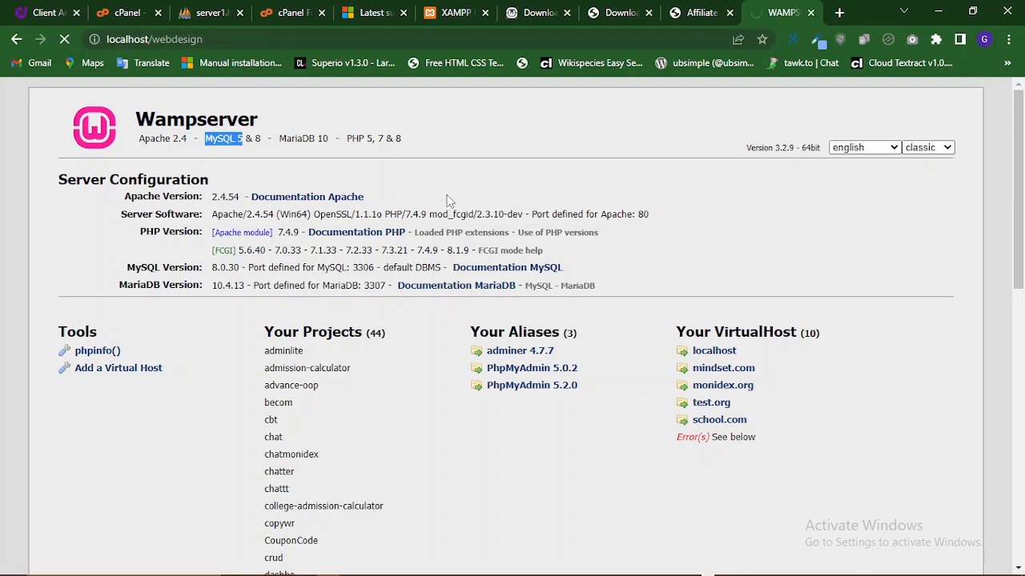
pyautogui.scroll(-4, 449, 200)
pyautogui.scroll(4, 448, 199)
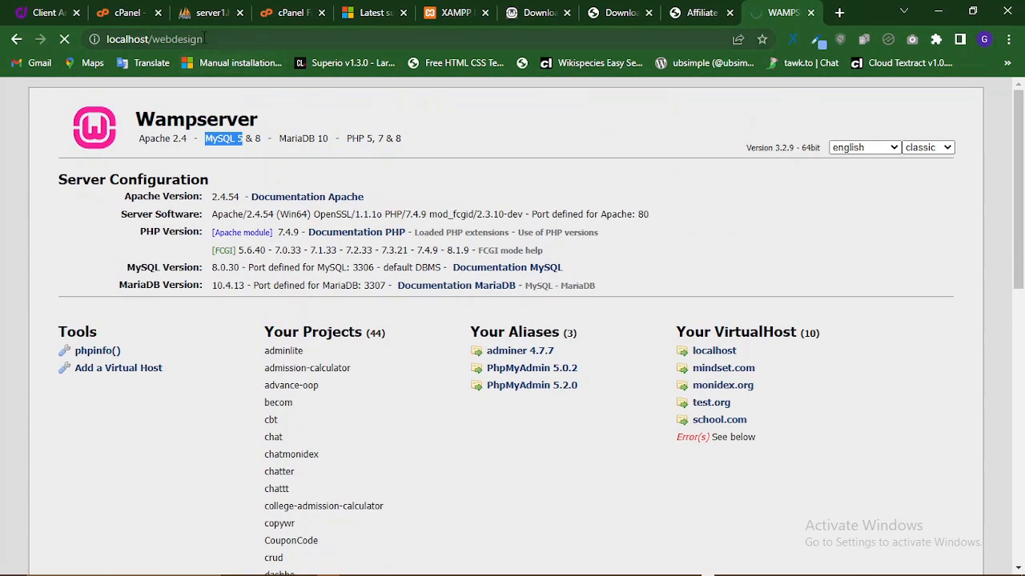
pyautogui.scroll(-5, 330, 386)
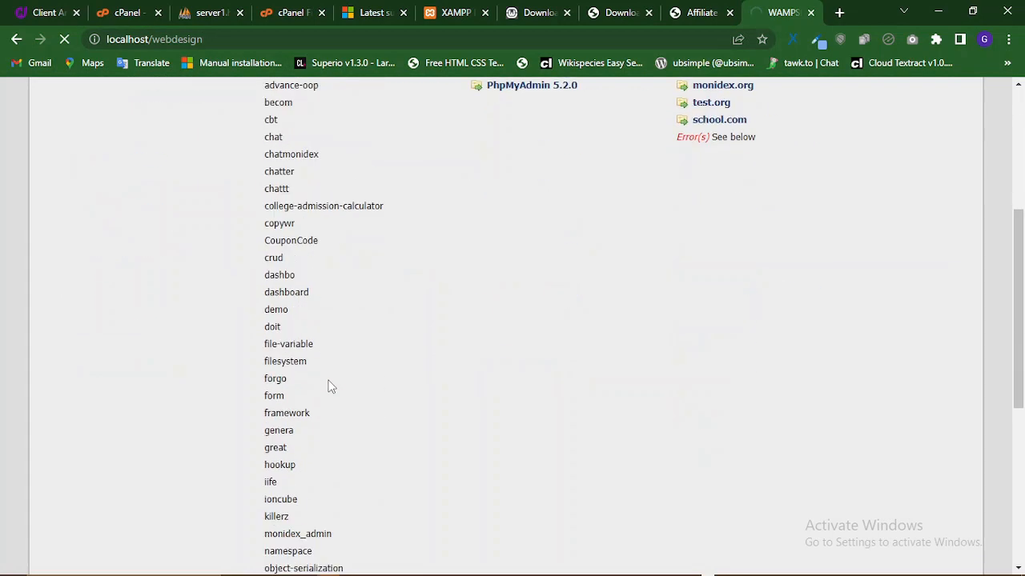
pyautogui.scroll(-4, 328, 385)
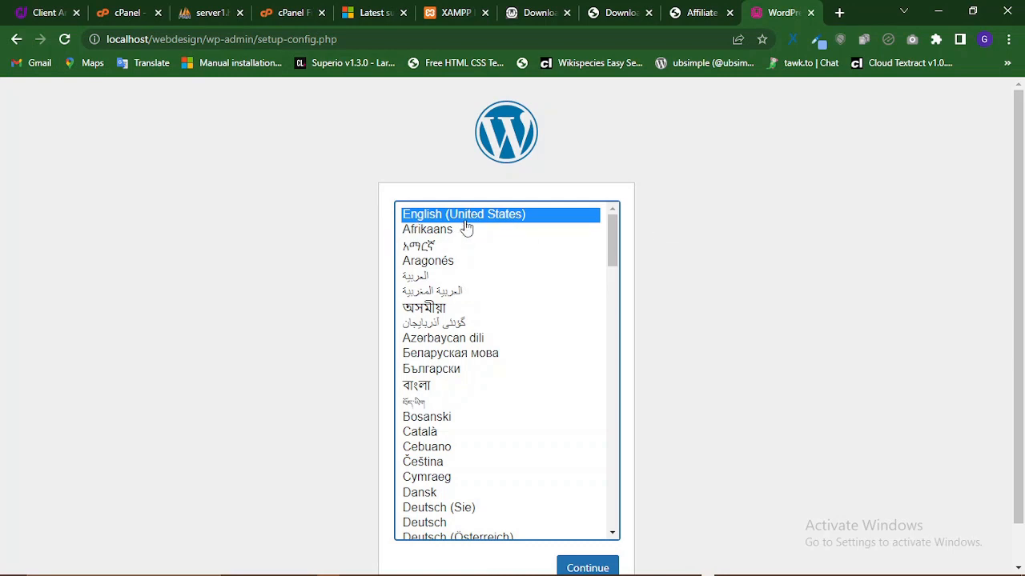
# - Keep English (United States) as the installation language and continue
pyautogui.scroll(-1, 692, 338)
pyautogui.scroll(-1, 693, 338)
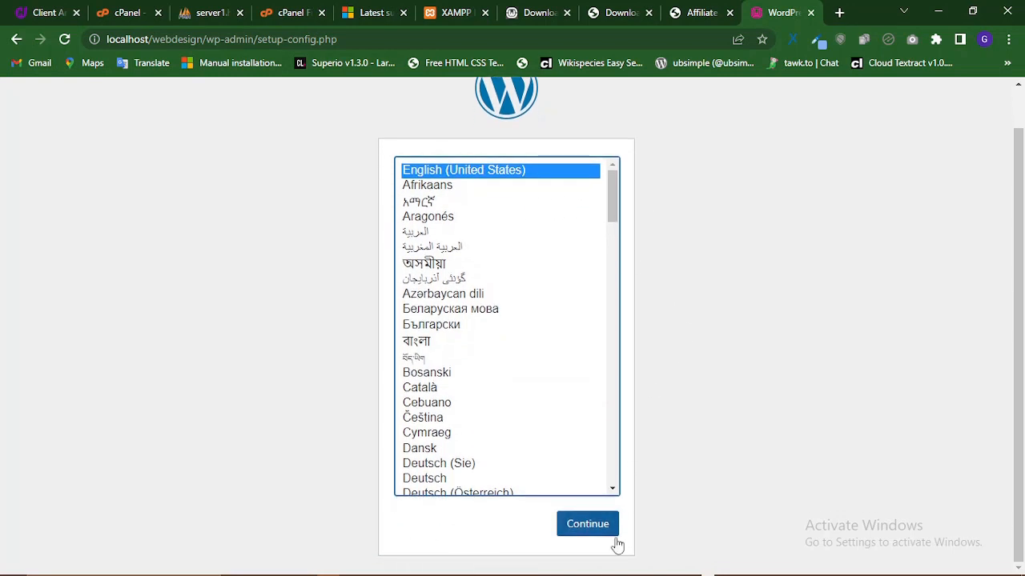
pyautogui.click(601, 528)
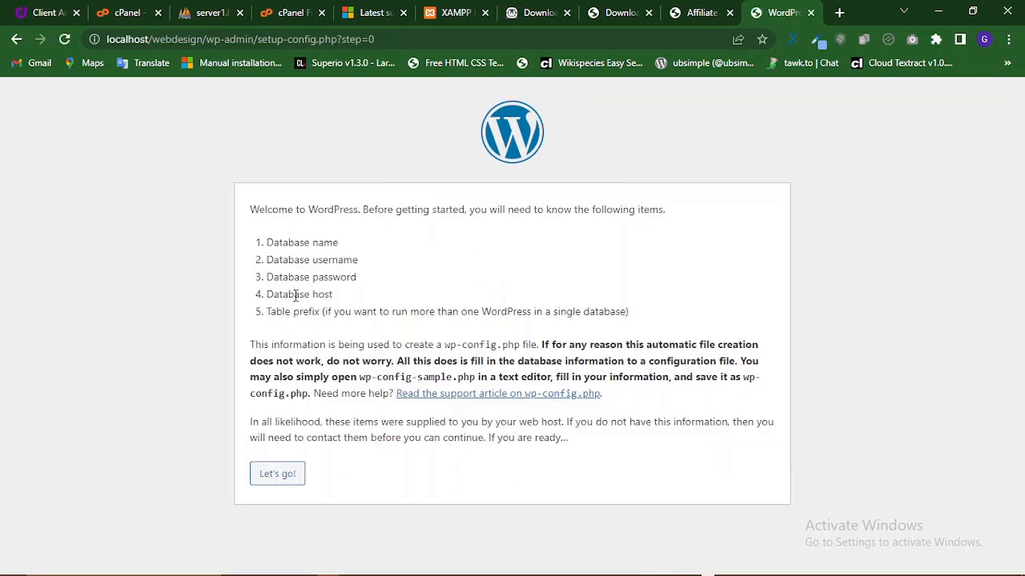
# - Review the required database name, username and host items, then proceed with Let's go!
pyautogui.moveTo(340, 244); pyautogui.dragTo(272, 242)
pyautogui.moveTo(374, 266); pyautogui.dragTo(288, 260)
pyautogui.click(356, 280)
pyautogui.moveTo(358, 282); pyautogui.dragTo(274, 296)
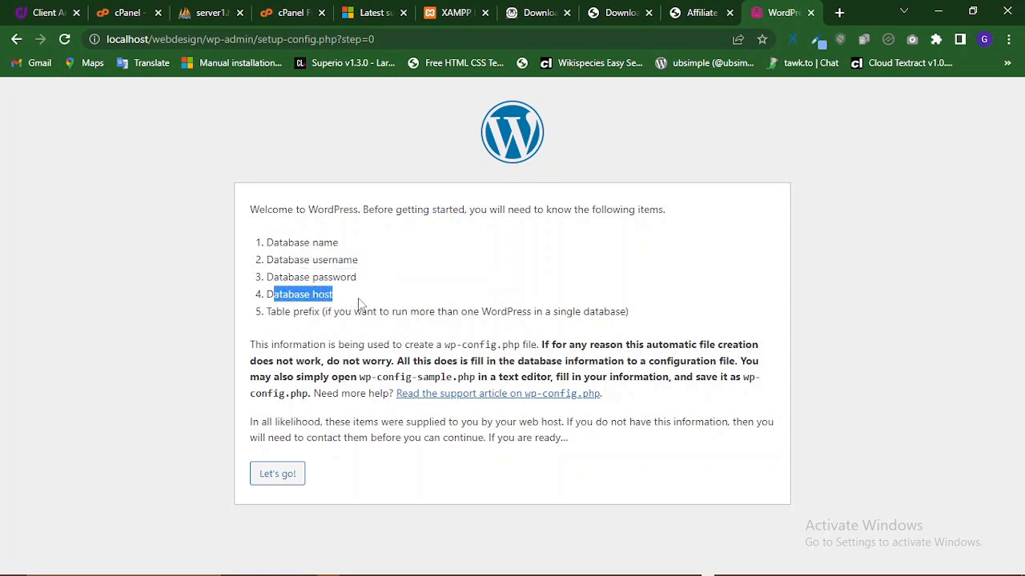
pyautogui.click(278, 479)
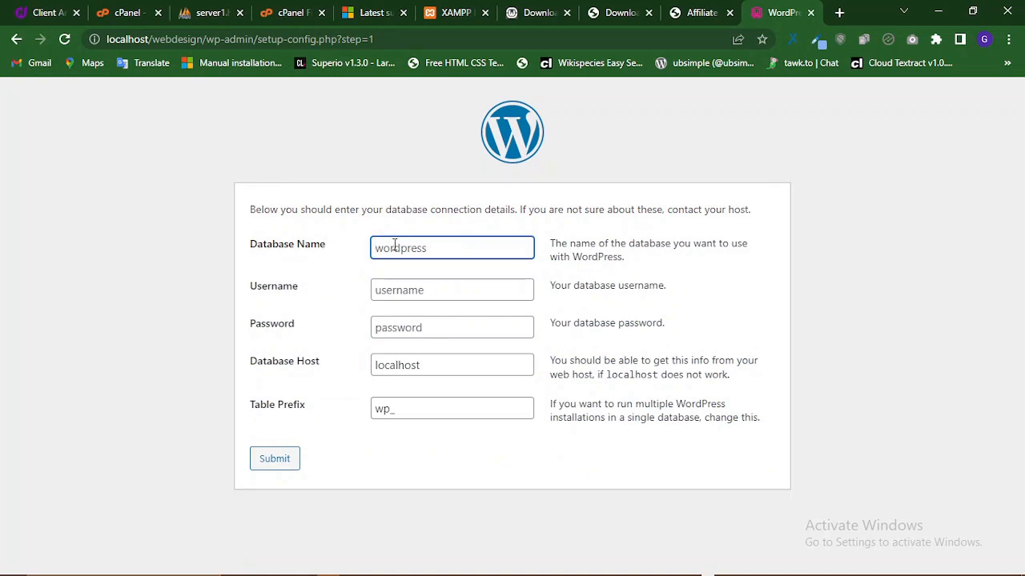
# - Enter 'wordpress' as the database name and root as the database username
pyautogui.click(441, 251)
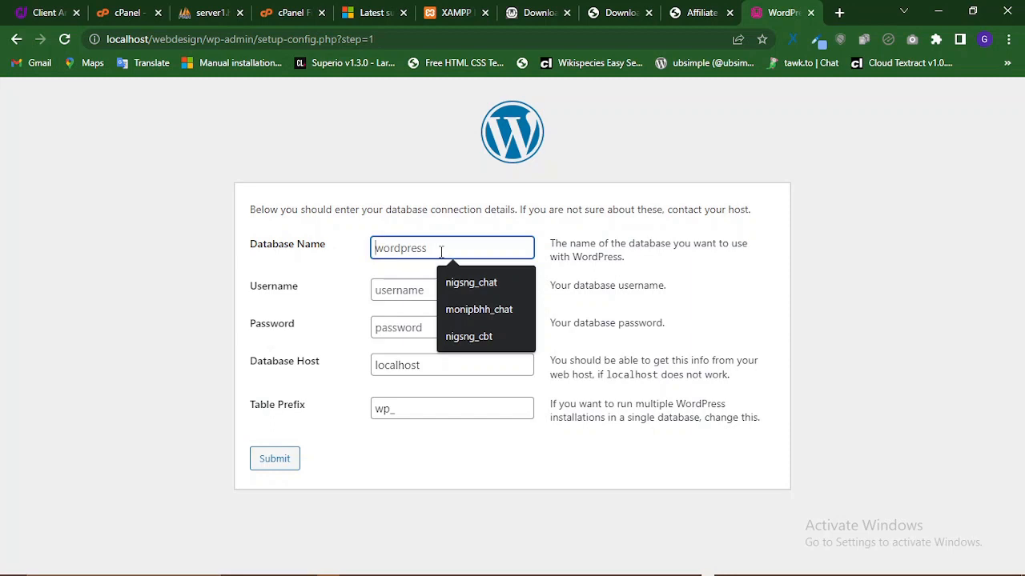
pyautogui.write('wo')
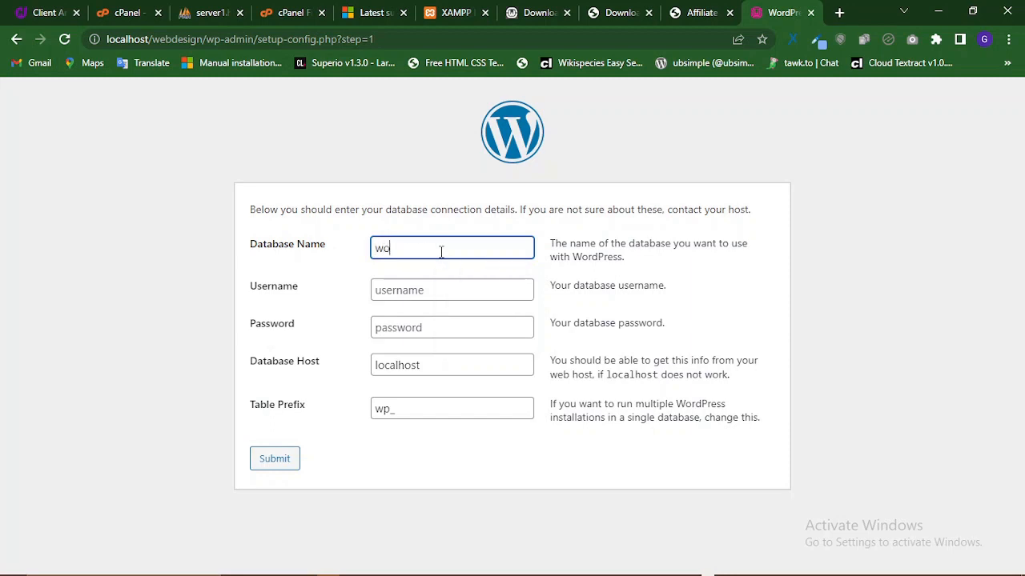
pyautogui.write('rdpress')
pyautogui.click(426, 289)
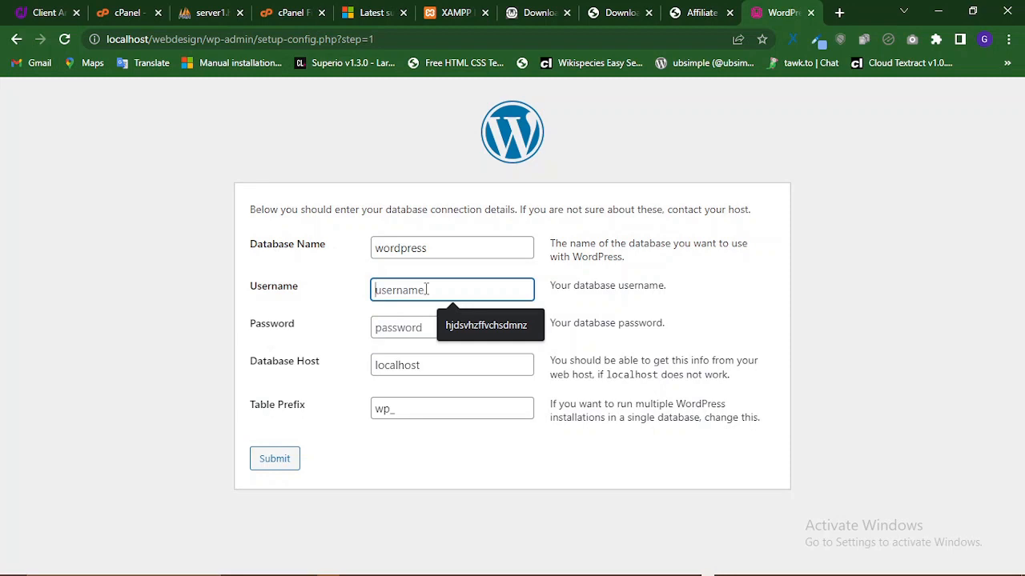
pyautogui.write('roo')
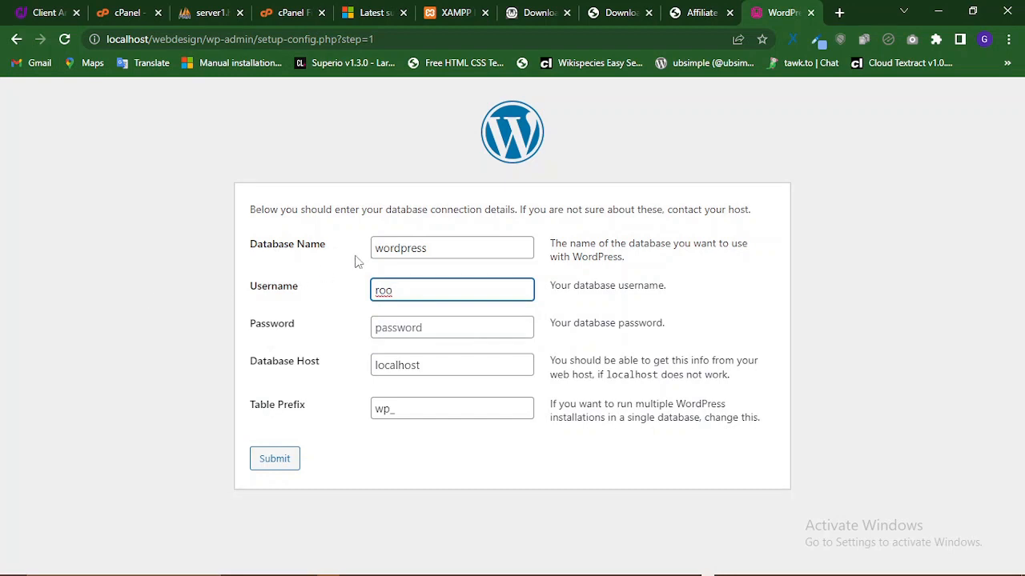
pyautogui.click(352, 210)
pyautogui.moveTo(349, 212); pyautogui.dragTo(345, 212)
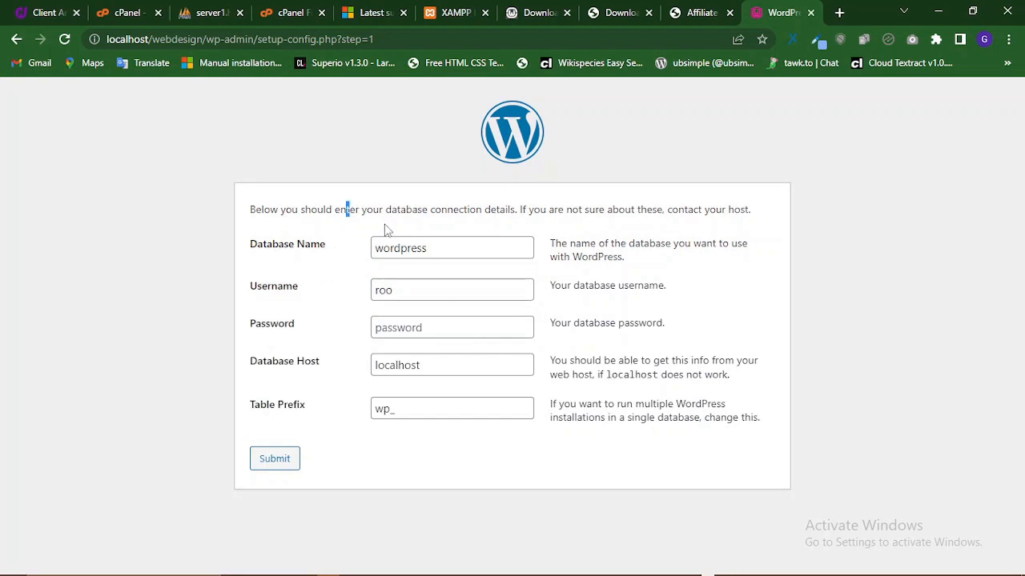
pyautogui.click(408, 289)
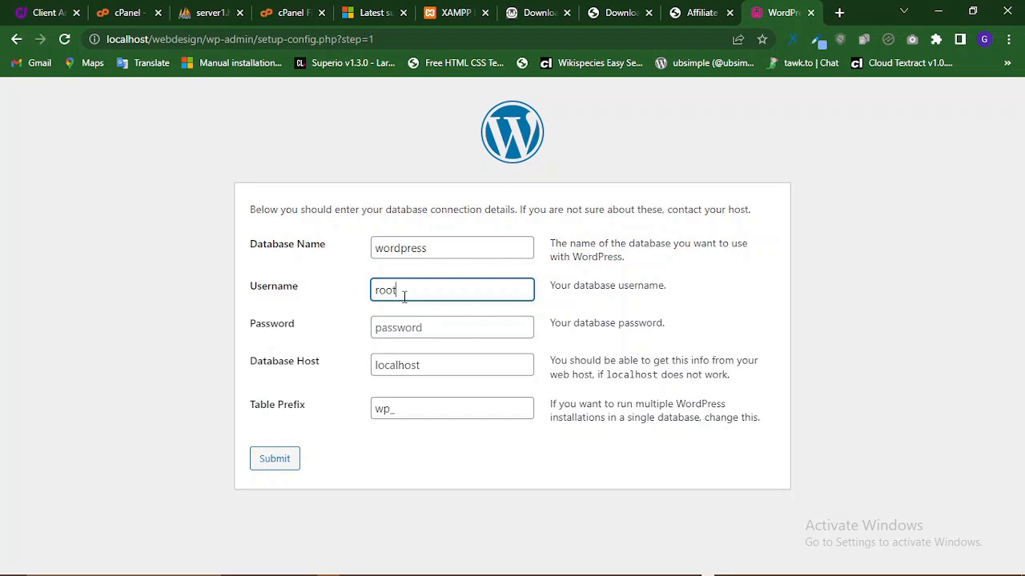
# - Confirm host localhost and table prefix wp_, then submit the connection details
pyautogui.click(429, 368)
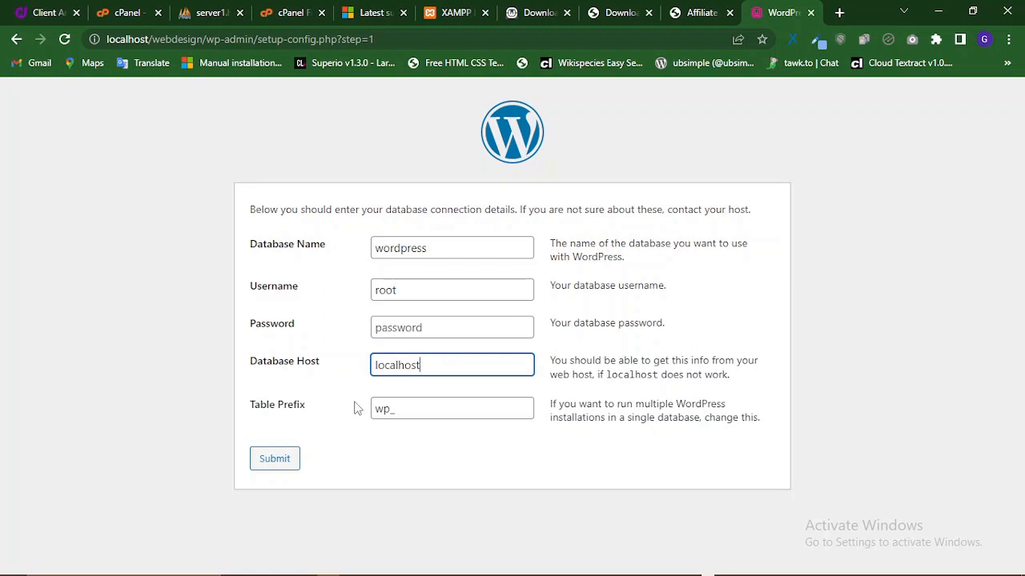
pyautogui.click(399, 410)
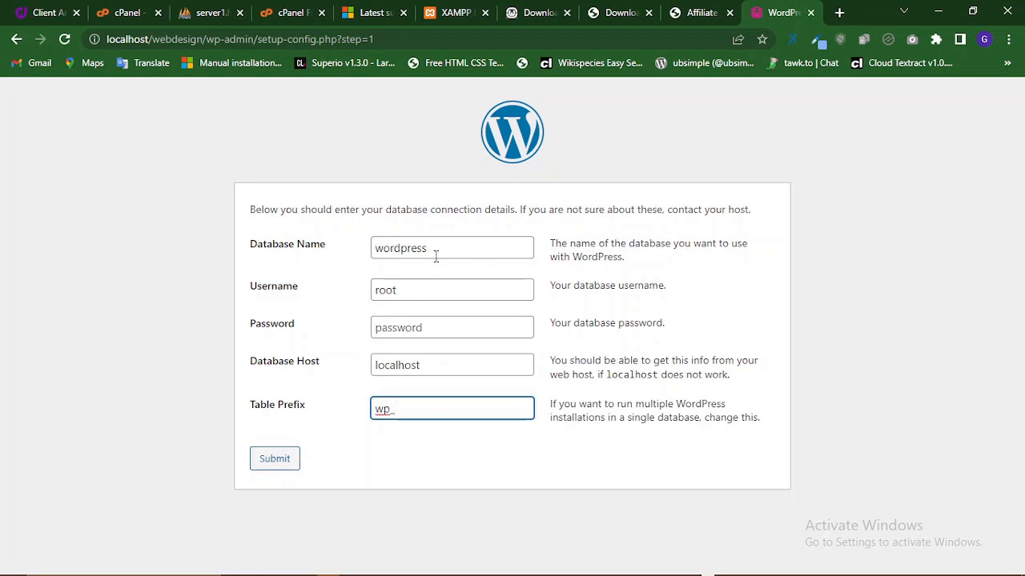
pyautogui.moveTo(436, 255); pyautogui.dragTo(374, 264)
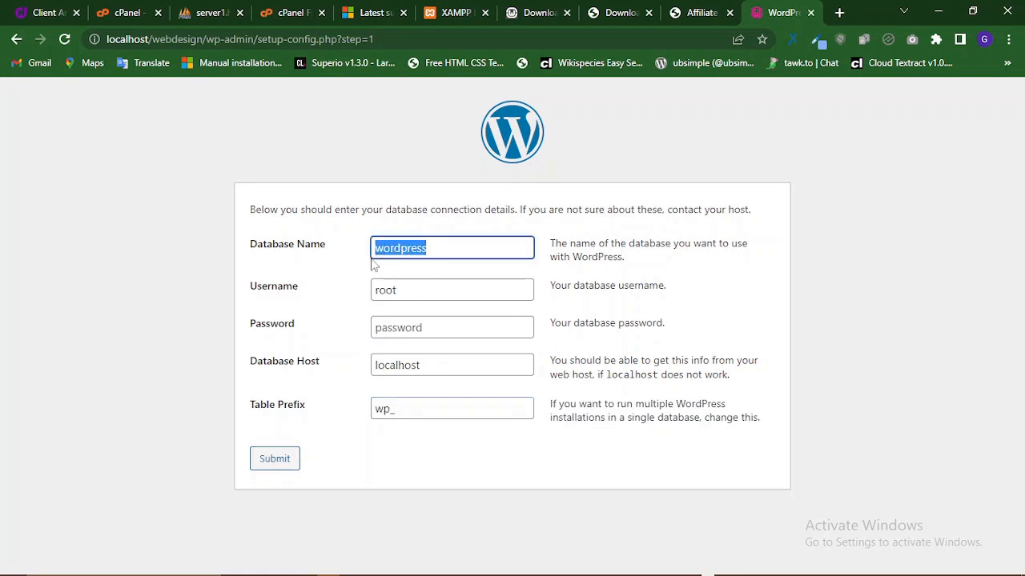
pyautogui.click(284, 459)
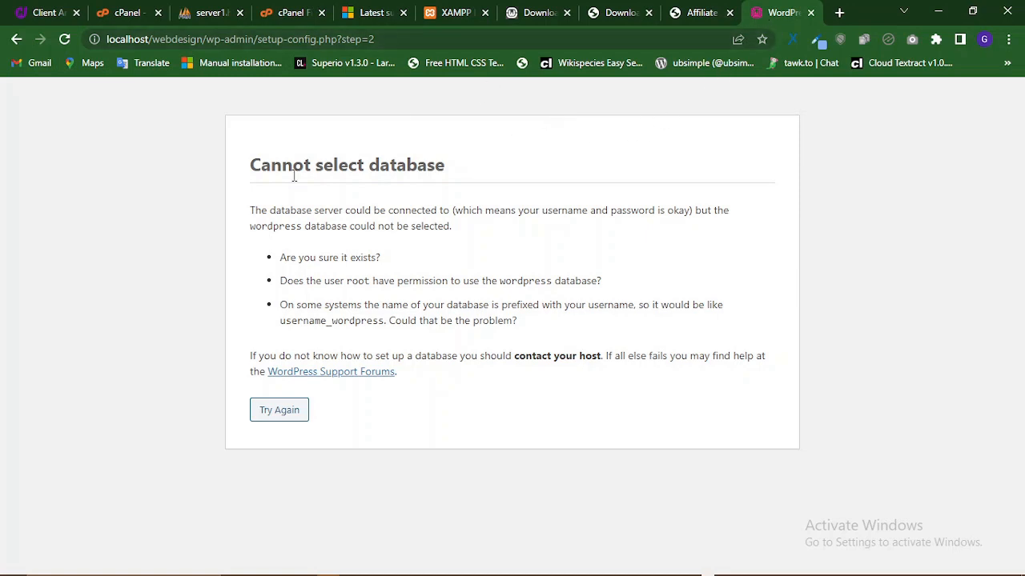
# - Open a new tab and load localhost/phpmyadmin/index.php from the address suggestion
pyautogui.click(839, 12)
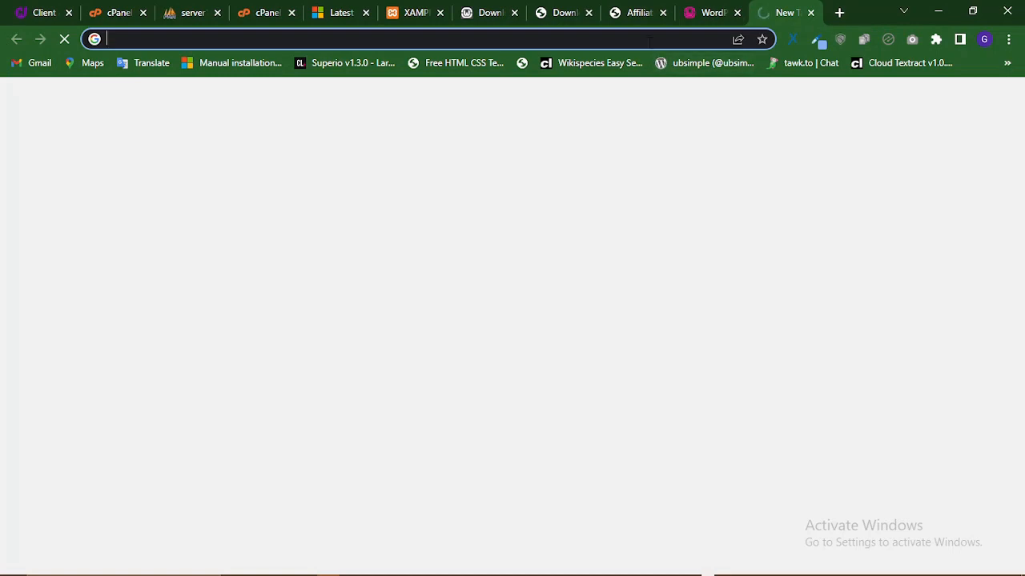
pyautogui.click(656, 40)
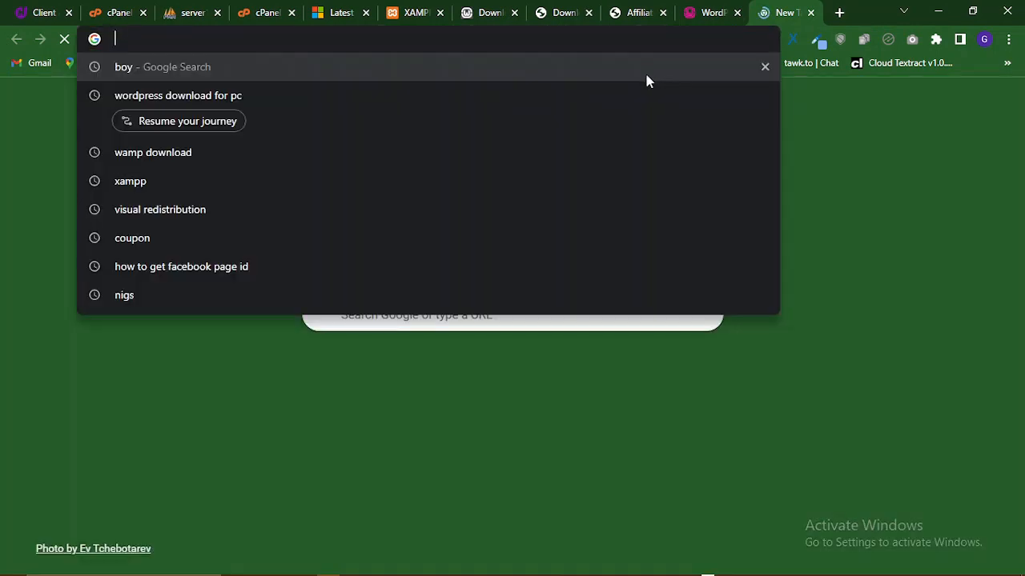
pyautogui.write('word')
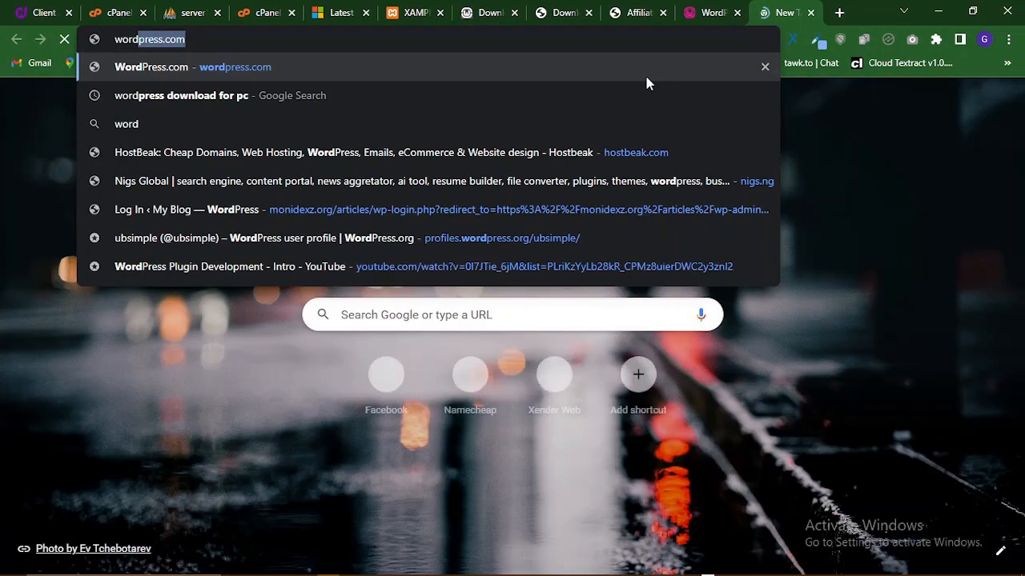
pyautogui.press('BackSpace')
pyautogui.press('BackSpace')
pyautogui.press('BackSpace')
pyautogui.press('BackSpace')
pyautogui.press('BackSpace')
pyautogui.write('localhost/phpmyadmin/index.php')
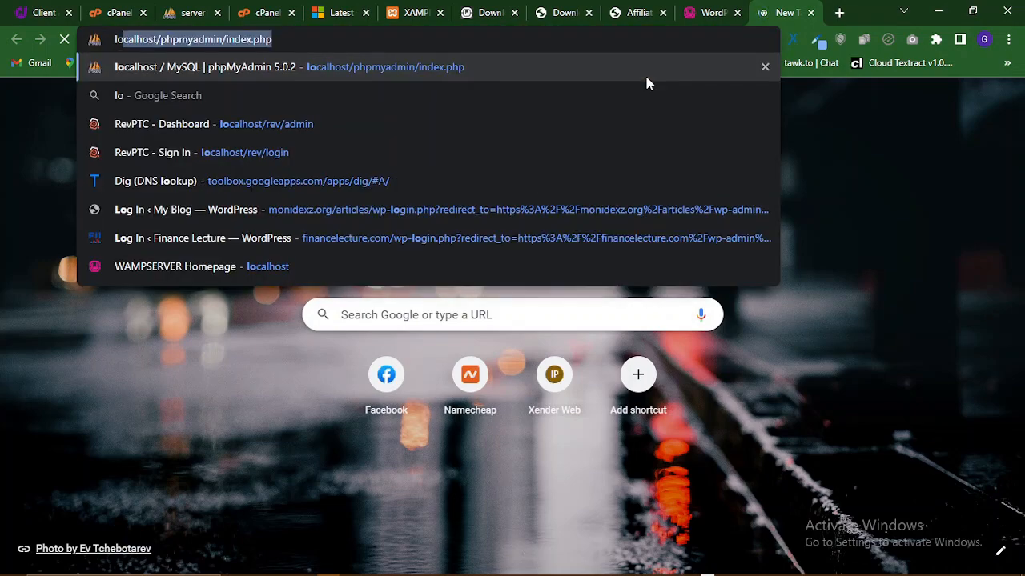
pyautogui.press('Right')
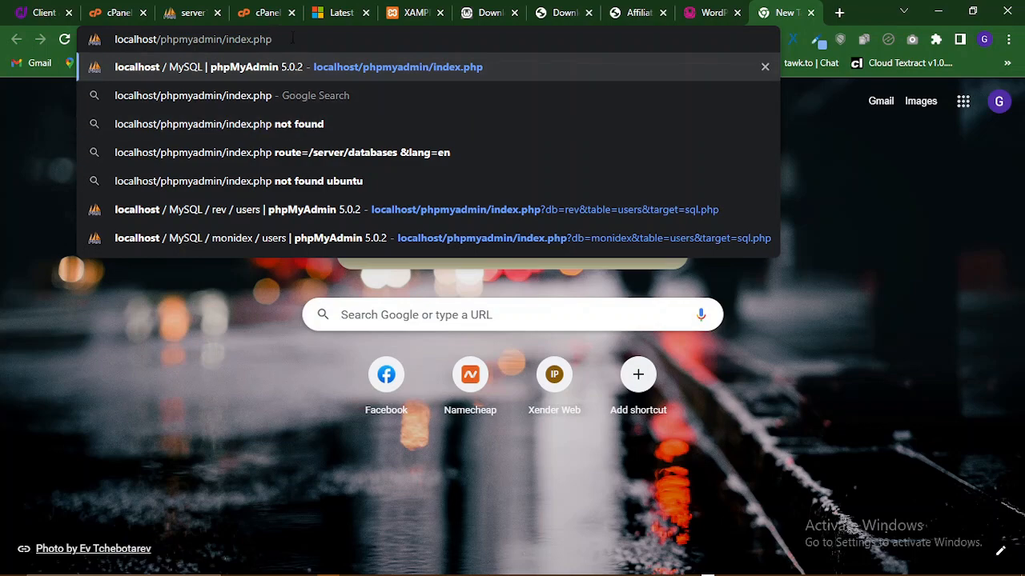
pyautogui.press('Return')
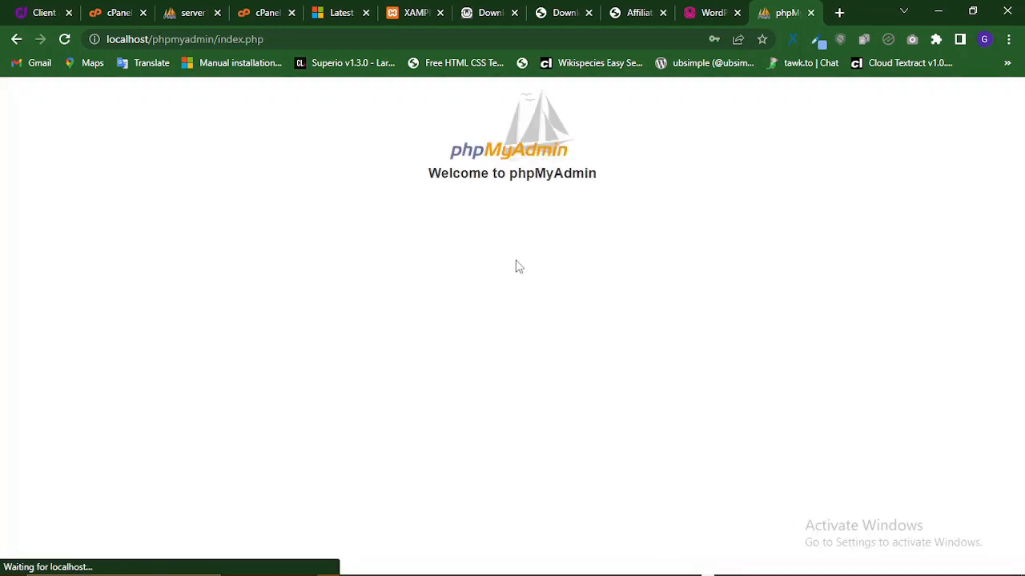
# - Log in to phpMyAdmin as root with an empty password on the MySQL server
pyautogui.click(564, 375)
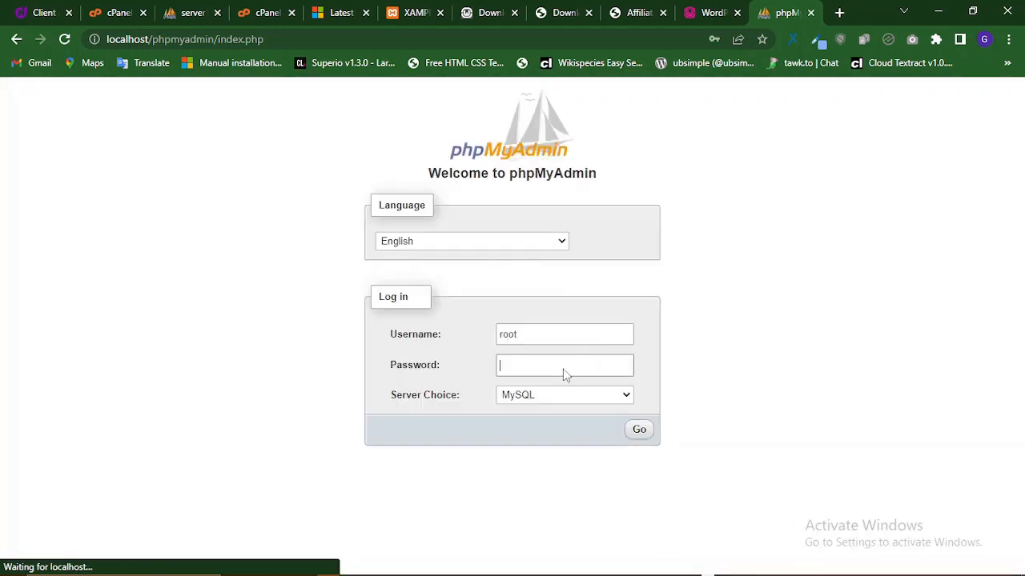
pyautogui.click(546, 339)
pyautogui.moveTo(529, 336); pyautogui.dragTo(499, 336)
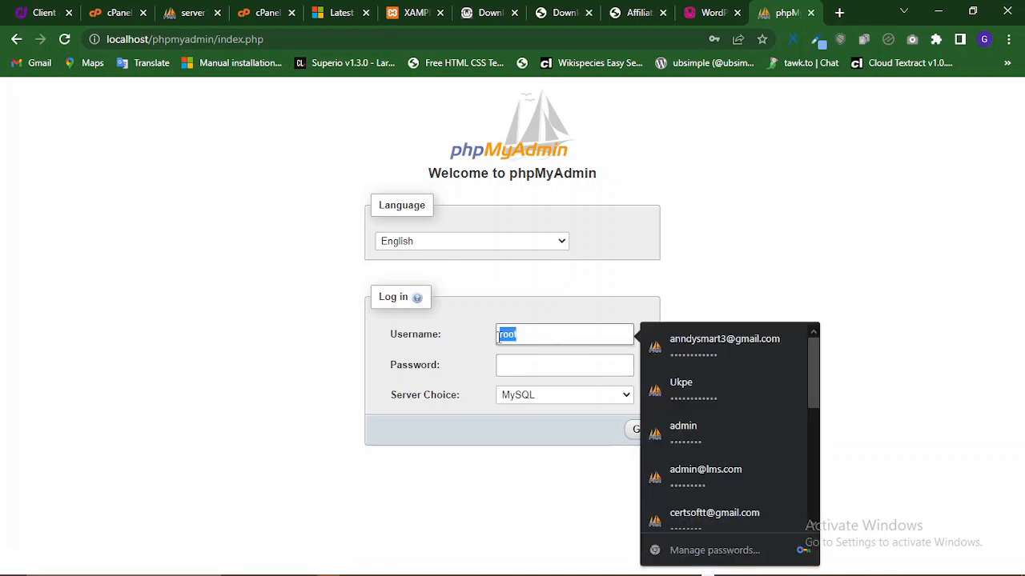
pyautogui.click(551, 396)
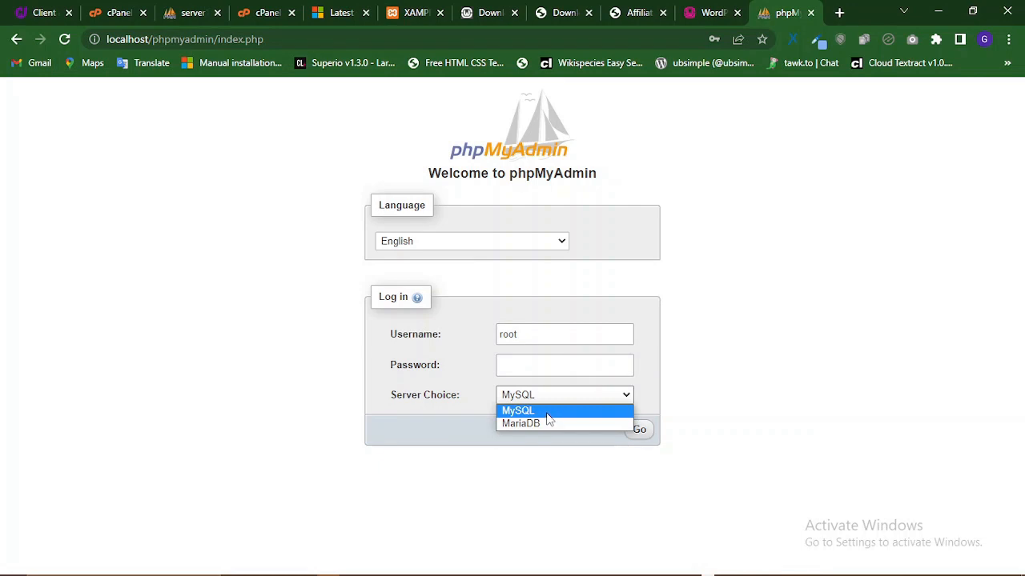
pyautogui.click(547, 413)
pyautogui.click(638, 430)
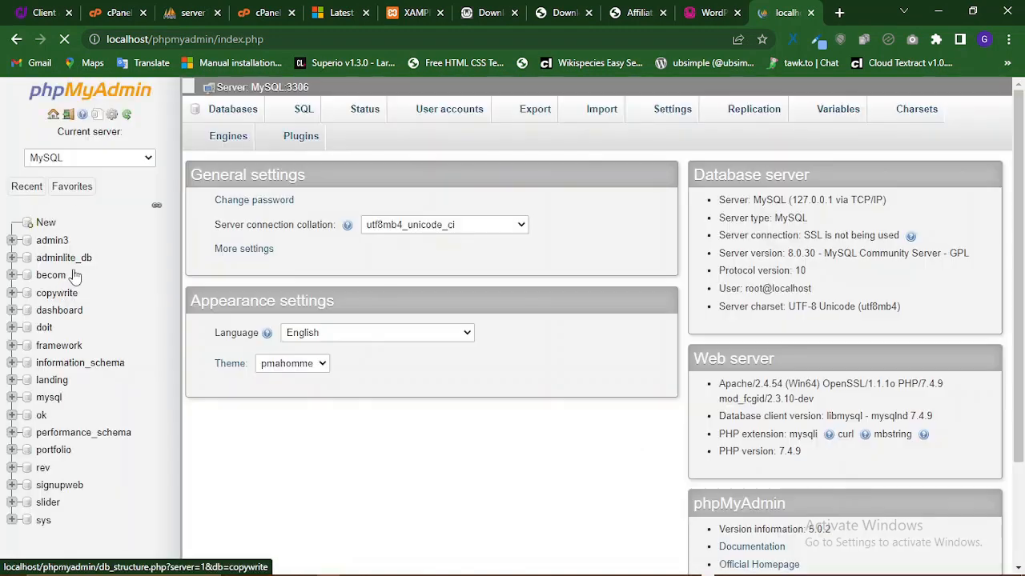
# - Open the new-database page and enter 'wordpress' as the database name
pyautogui.scroll(-1, 109, 180)
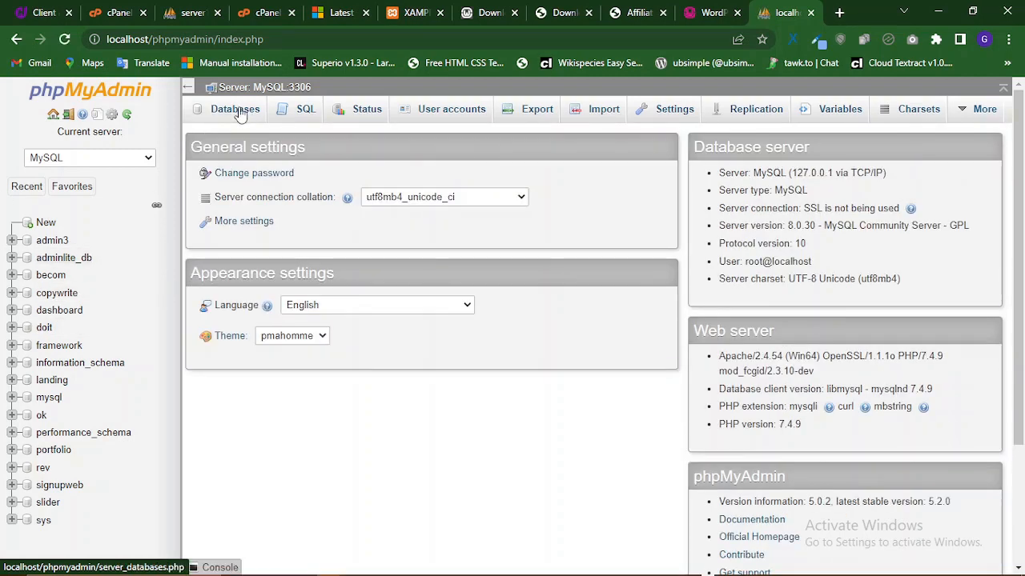
pyautogui.click(46, 227)
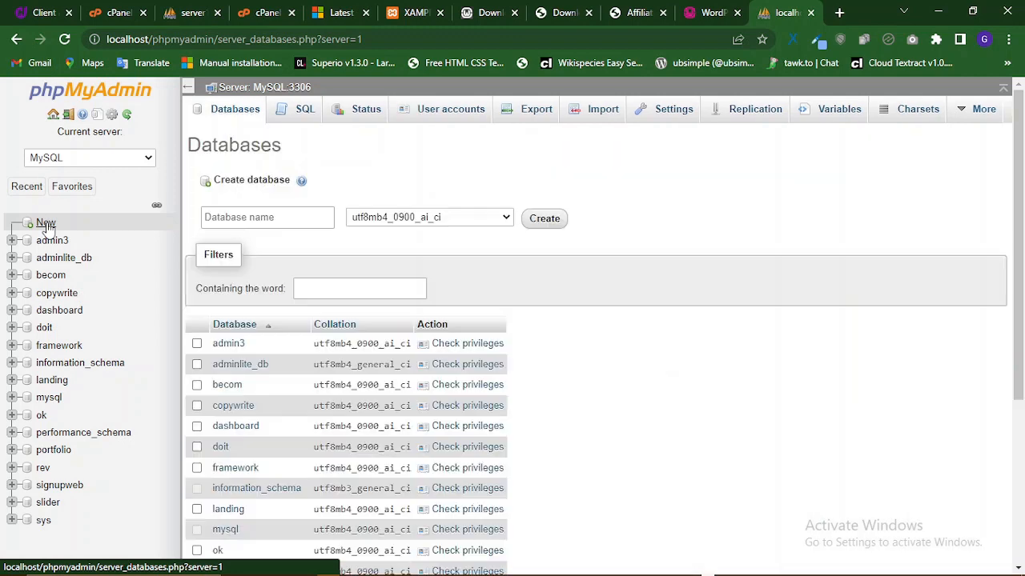
pyautogui.click(234, 217)
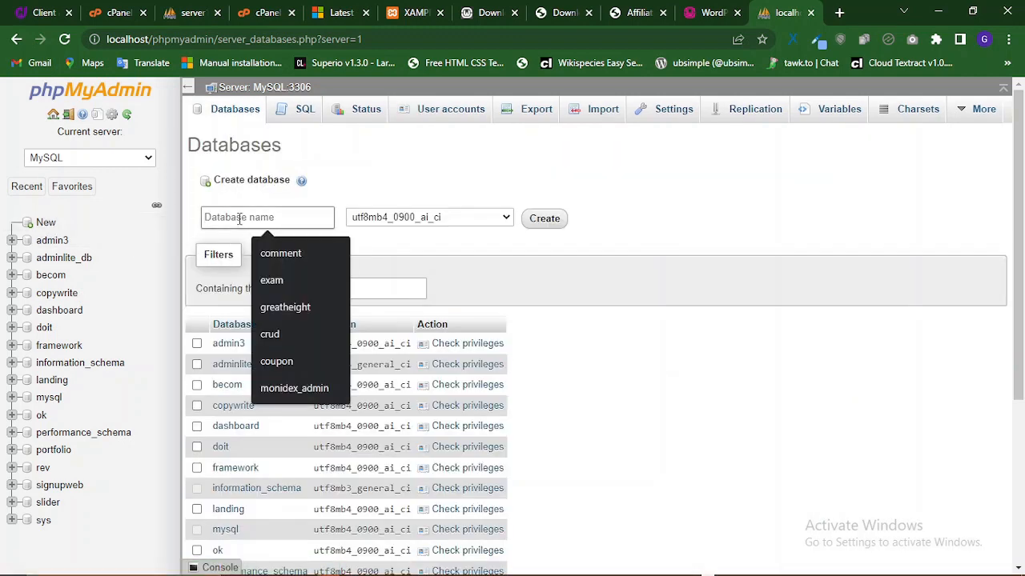
pyautogui.write('wordp')
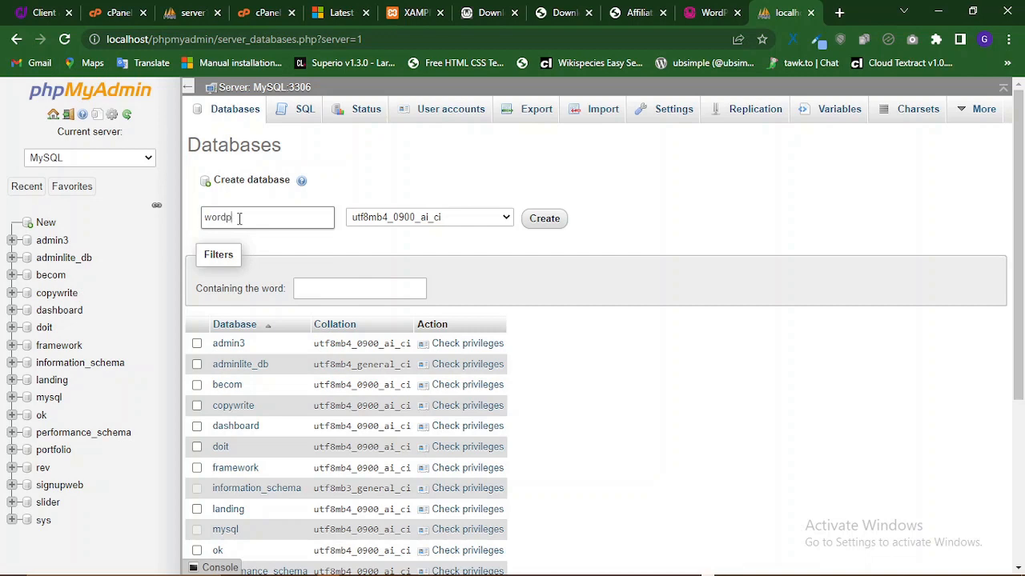
pyautogui.write('ress')
pyautogui.scroll(-3, 514, 288)
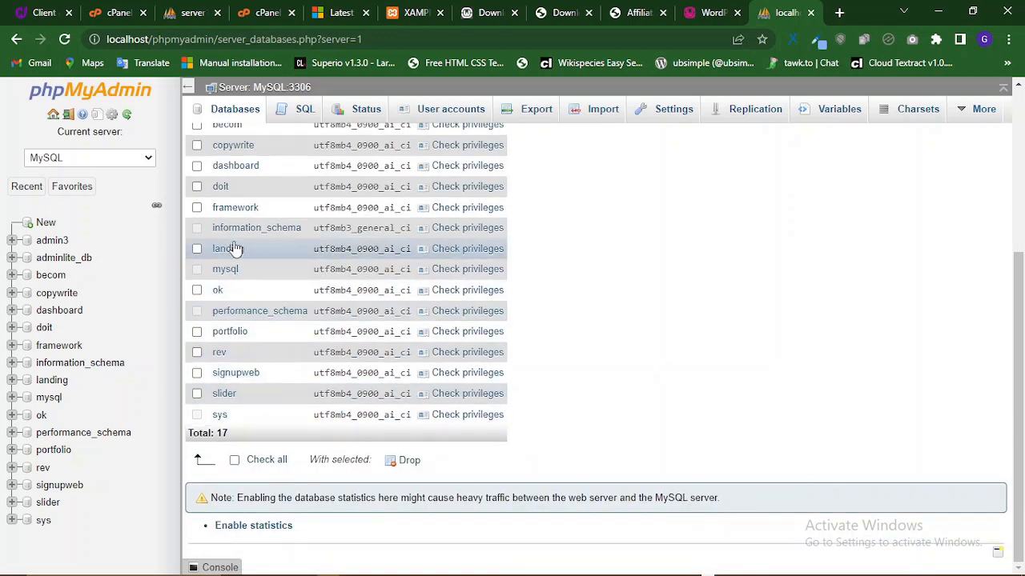
pyautogui.scroll(3, 236, 249)
pyautogui.scroll(-1, 240, 402)
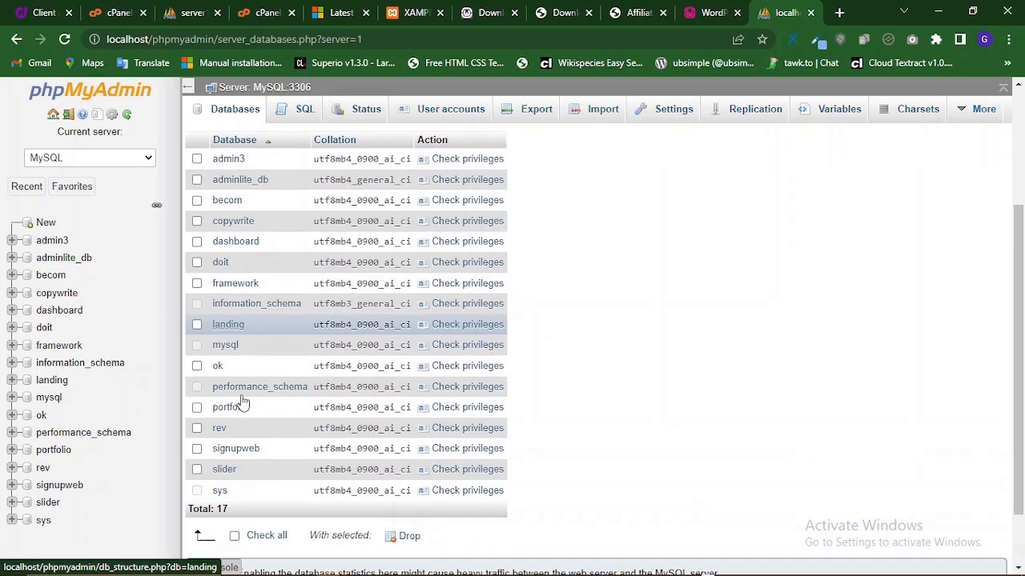
pyautogui.scroll(3, 246, 397)
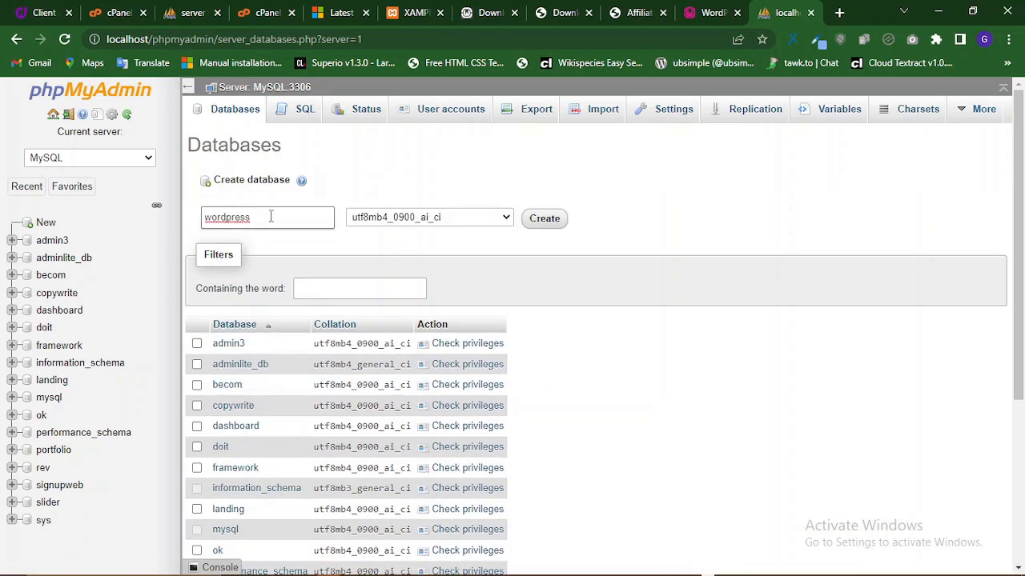
pyautogui.scroll(-3, 286, 407)
pyautogui.scroll(3, 286, 407)
pyautogui.click(260, 223)
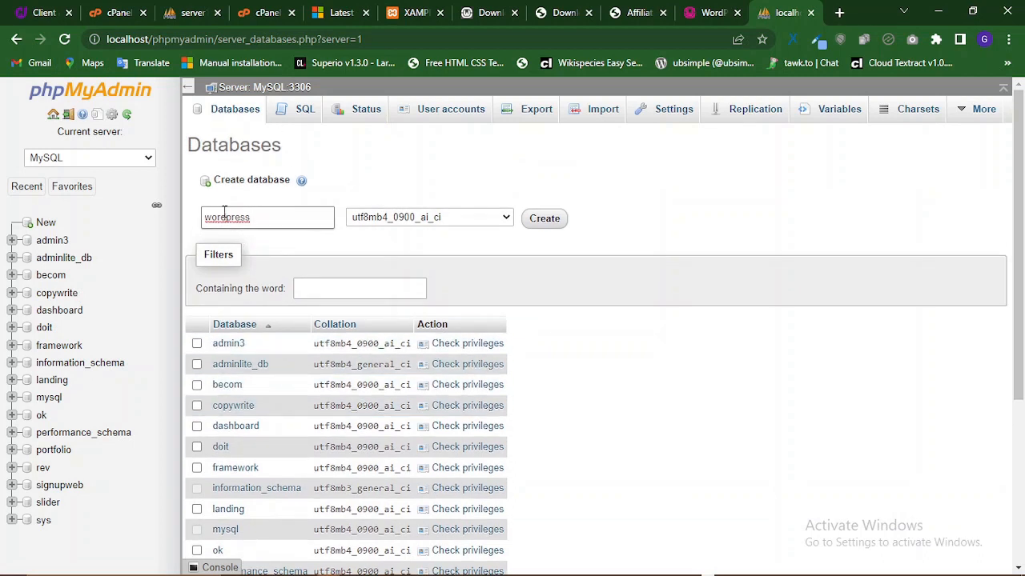
# - Keep the default utf8mb4_0900_ai_ci collation and create the wordpress database
pyautogui.click(439, 218)
pyautogui.click(438, 218)
pyautogui.click(439, 219)
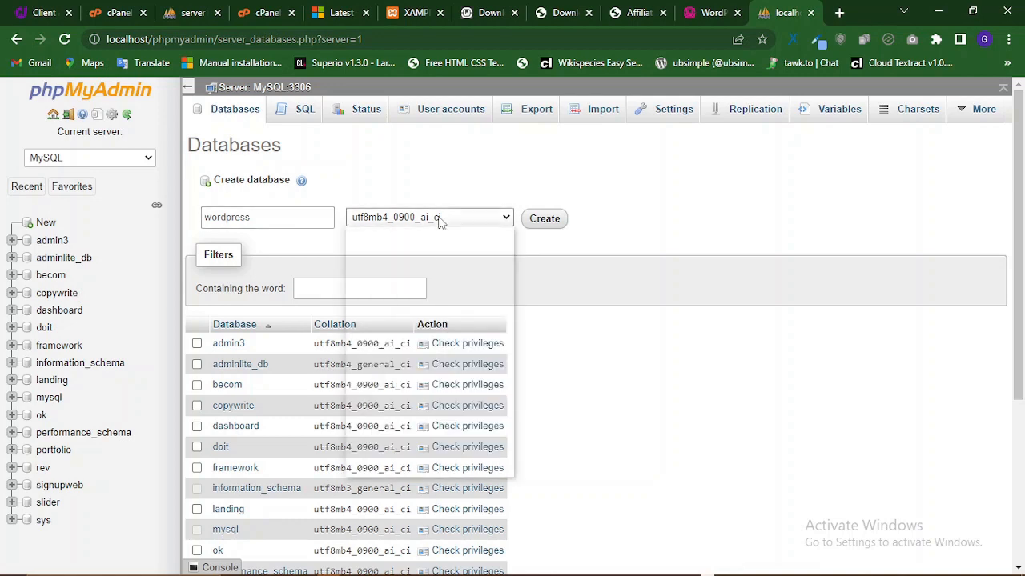
pyautogui.click(439, 218)
pyautogui.click(438, 217)
pyautogui.click(439, 218)
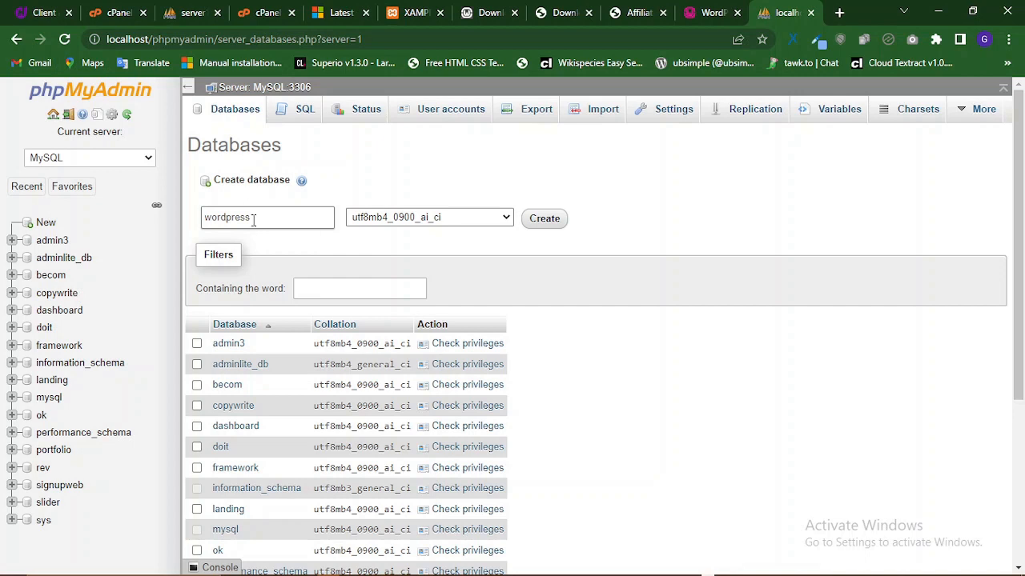
pyautogui.moveTo(254, 220); pyautogui.dragTo(203, 220)
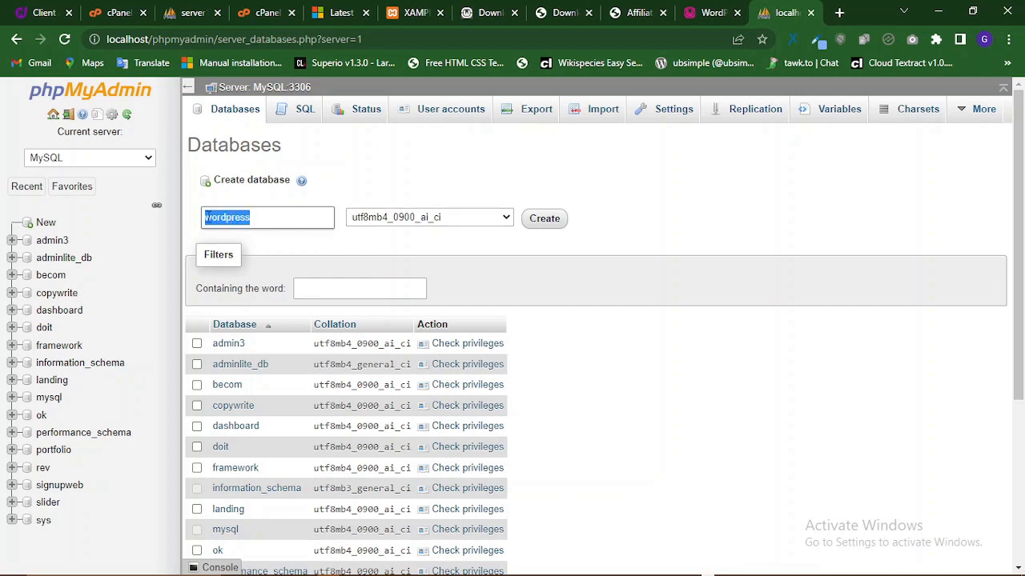
pyautogui.click(549, 222)
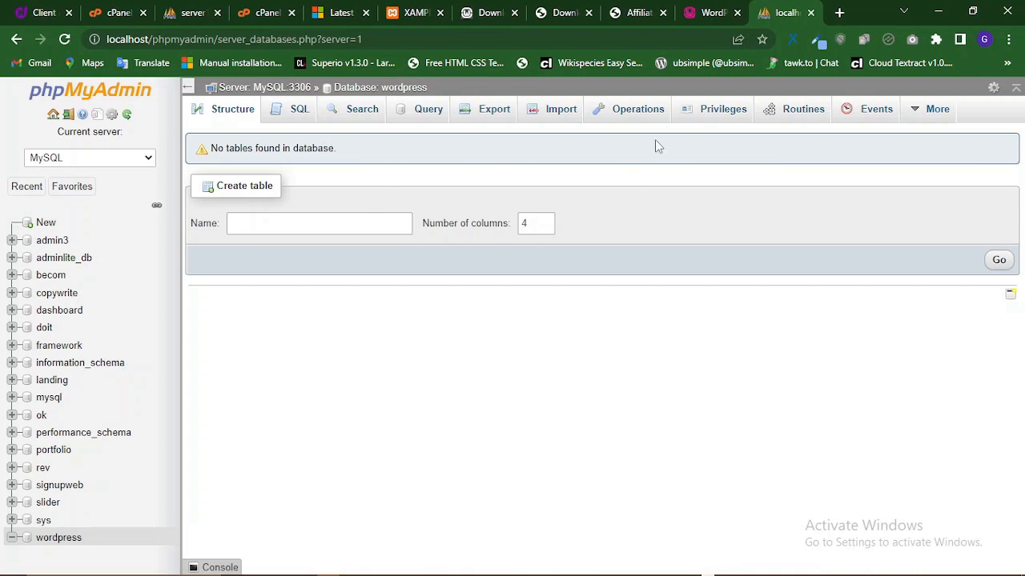
# - Back in the WordPress tab, retry and resubmit the database details, then run the installation
pyautogui.click(708, 7)
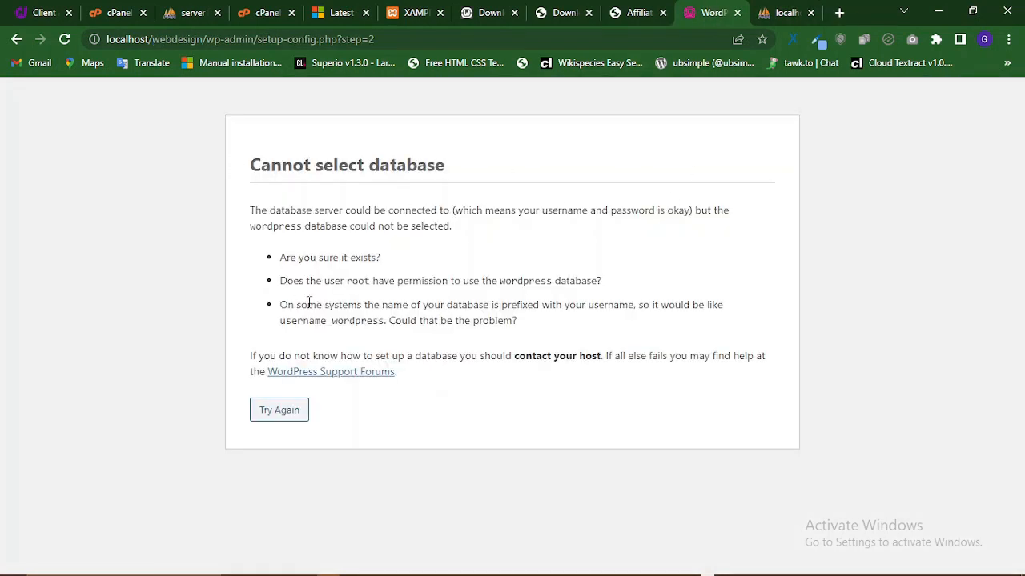
pyautogui.click(270, 413)
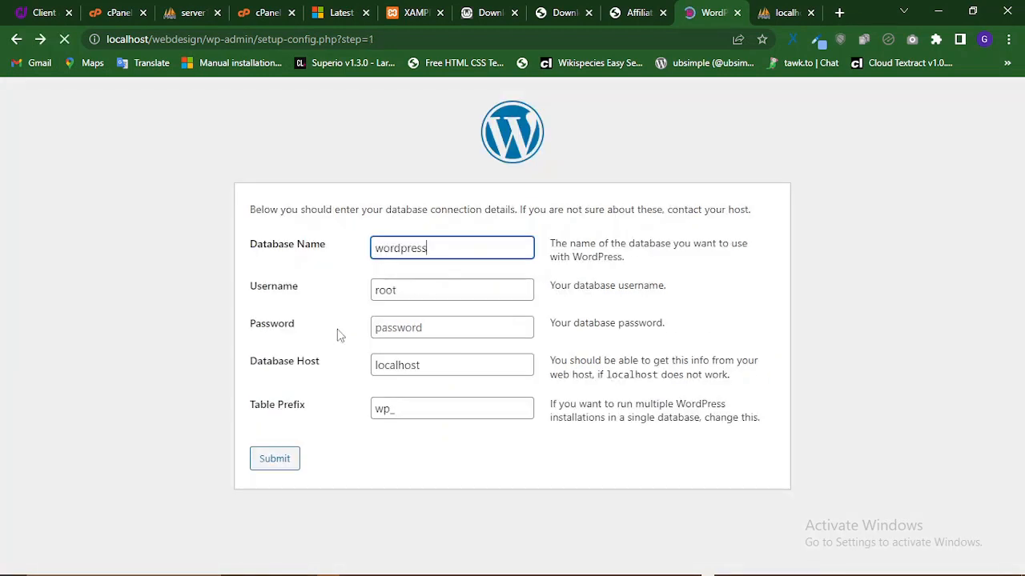
pyautogui.click(418, 328)
pyautogui.click(273, 462)
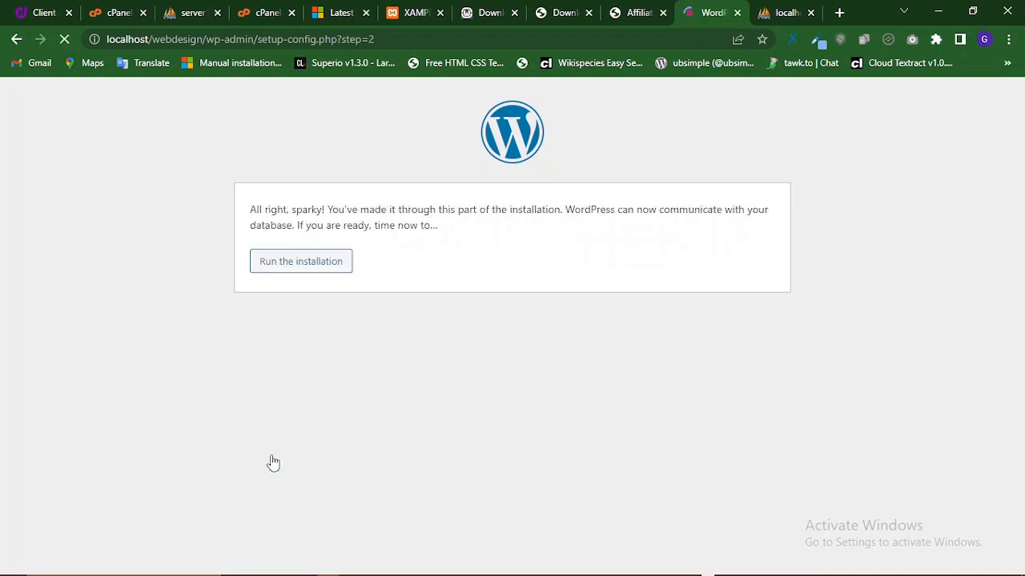
pyautogui.click(288, 269)
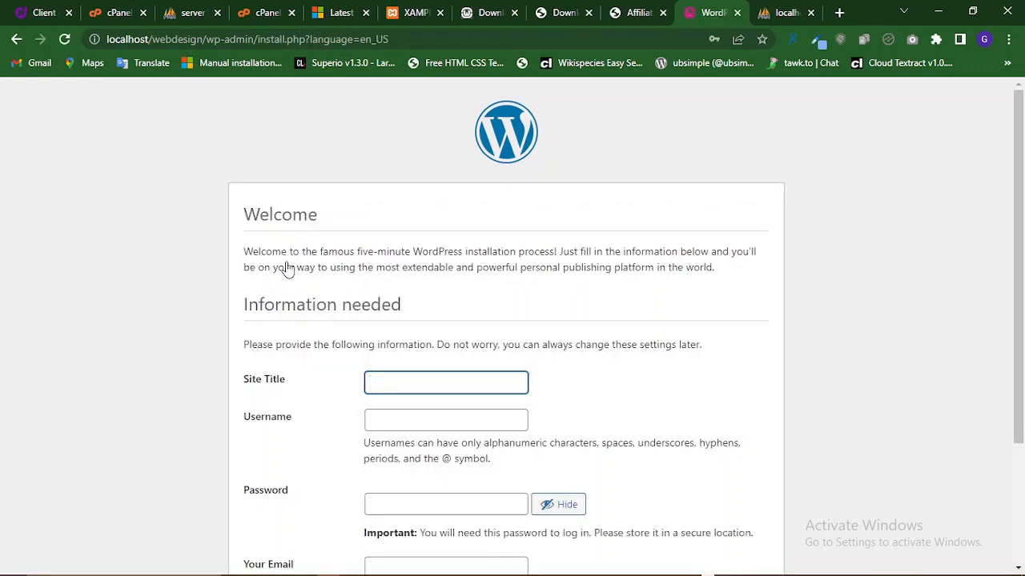
# - Enter 'Web Design' as the Site Title
pyautogui.scroll(-3, 458, 261)
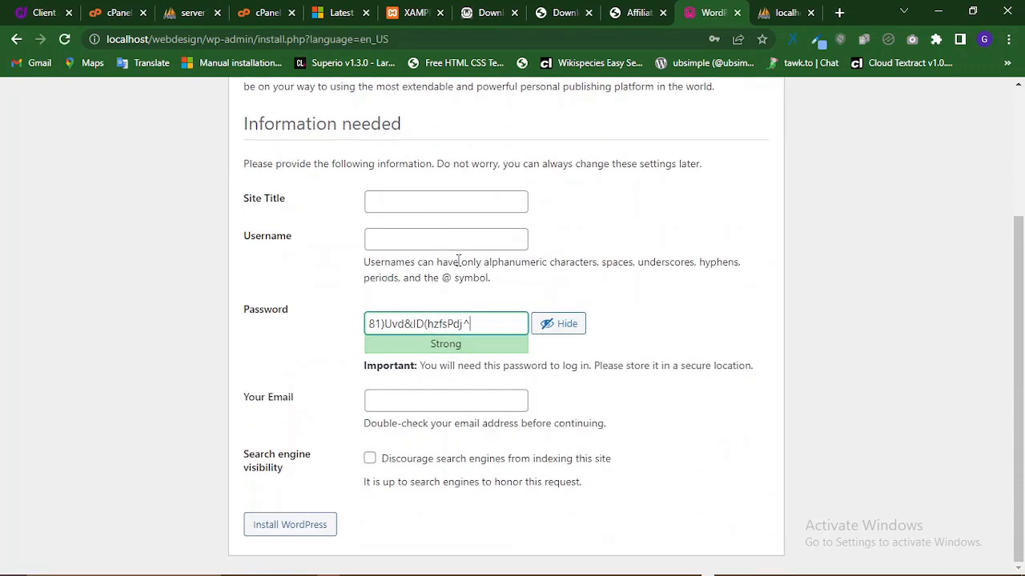
pyautogui.click(418, 198)
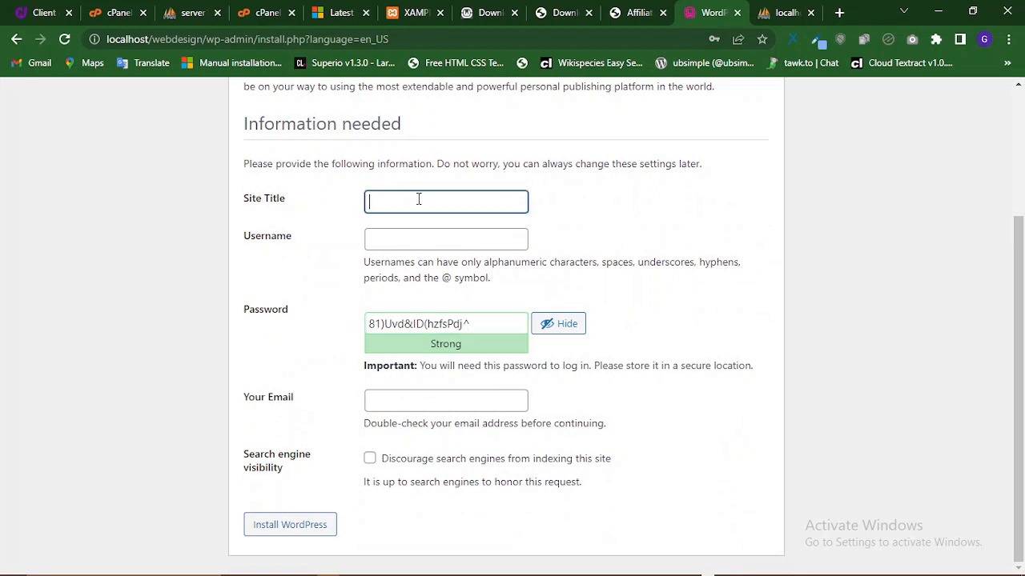
pyautogui.click(548, 324)
pyautogui.click(481, 322)
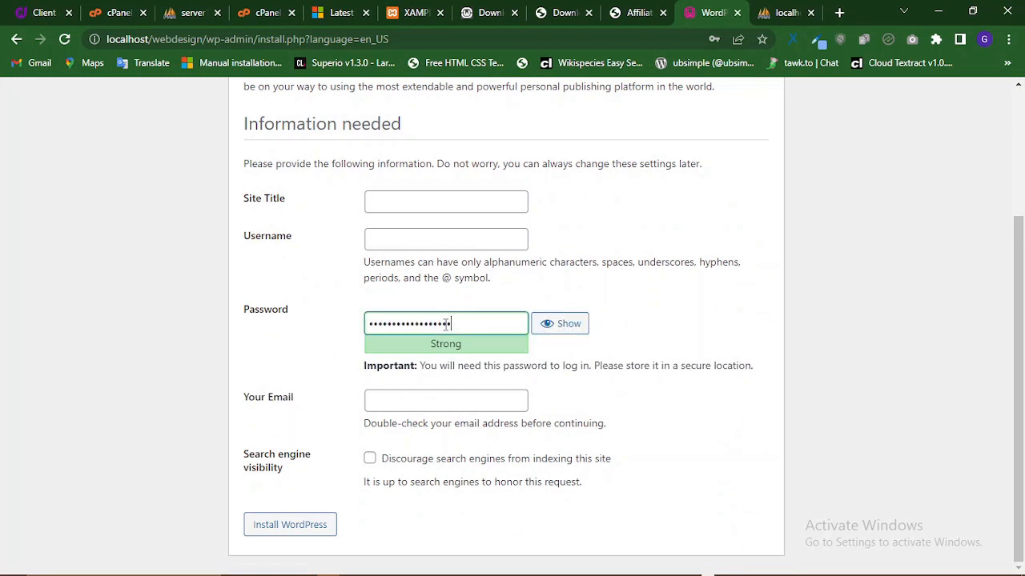
pyautogui.click(389, 201)
pyautogui.scroll(2, 391, 205)
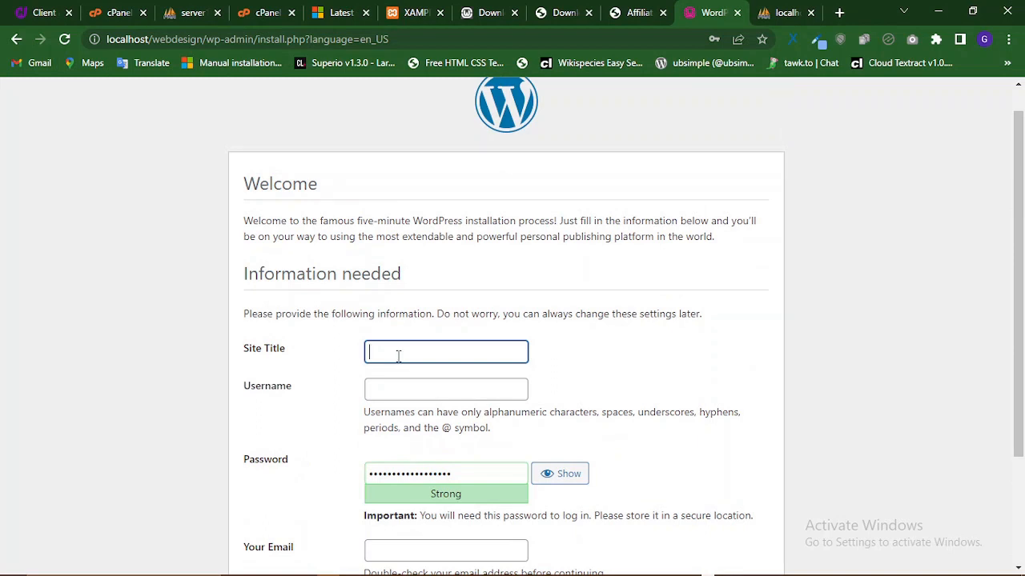
pyautogui.write('Web Design')
# - Set the admin username to root and replace the generated password with a strong one
pyautogui.click(423, 391)
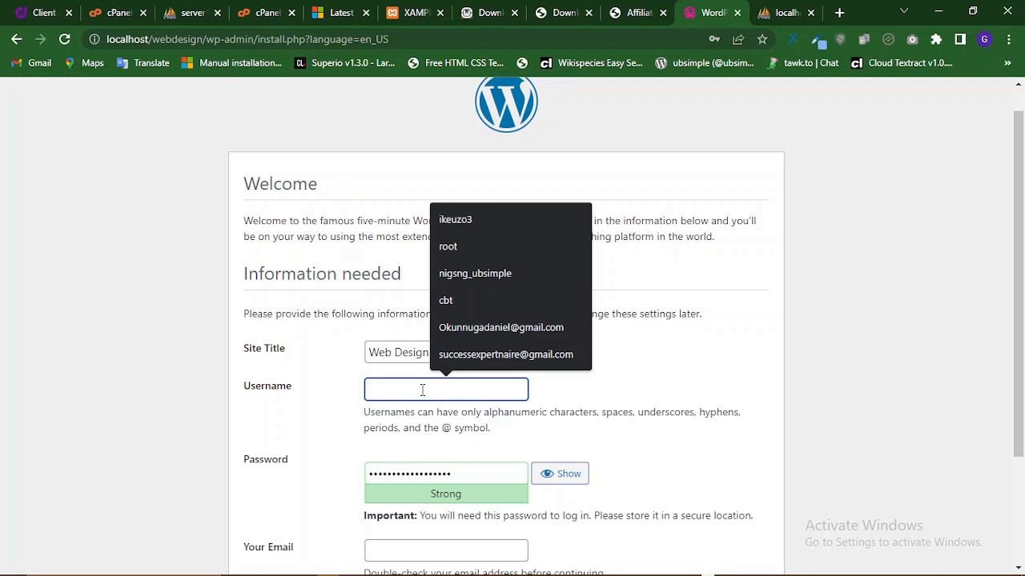
pyautogui.click(449, 247)
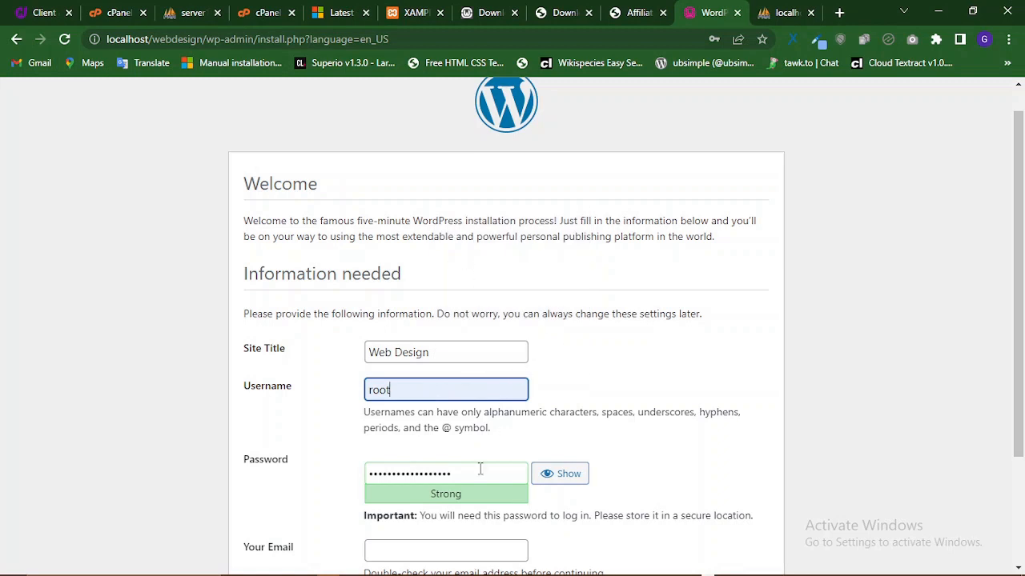
pyautogui.moveTo(469, 468); pyautogui.dragTo(359, 481)
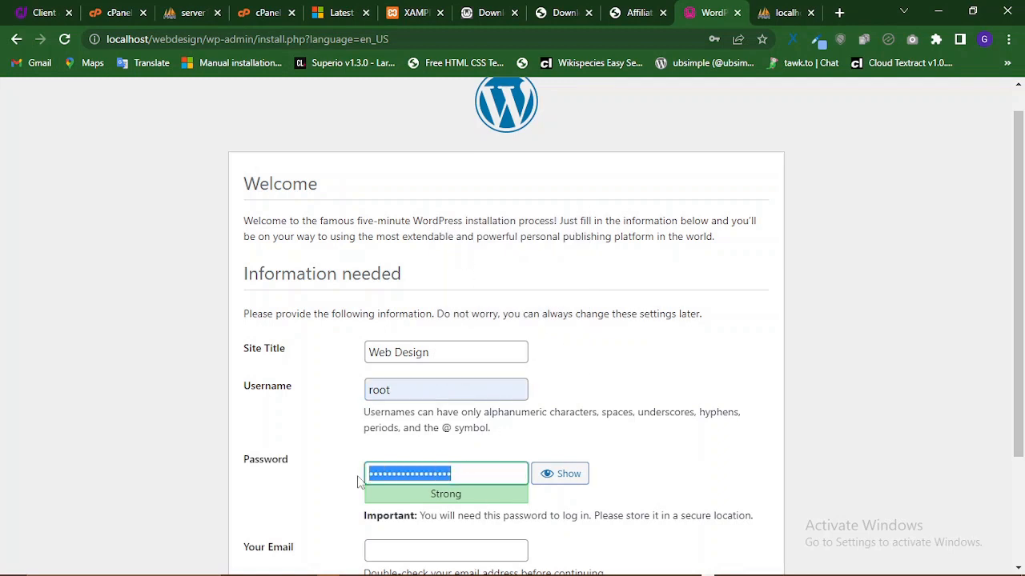
pyautogui.write('••')
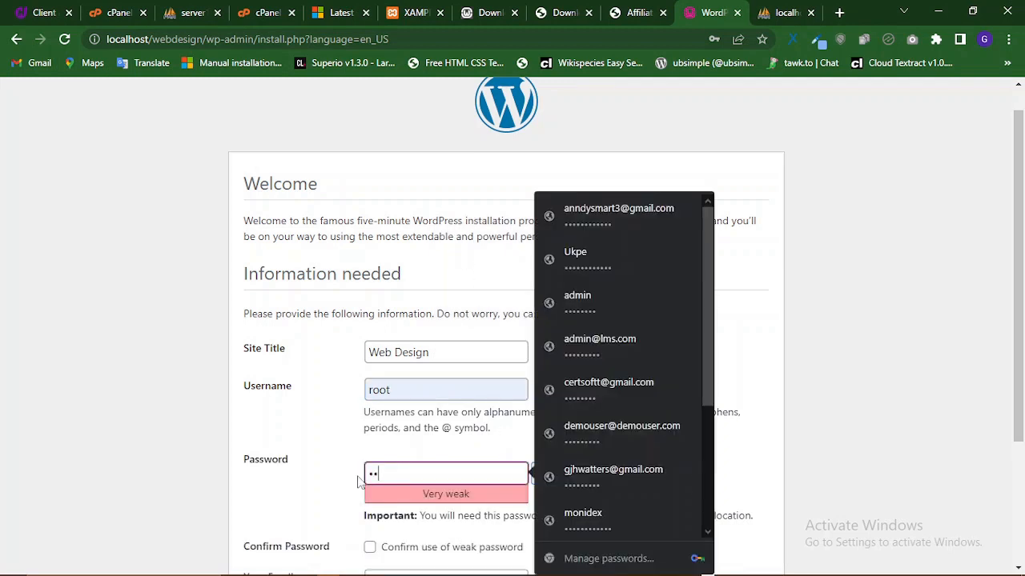
pyautogui.write('••••••••••')
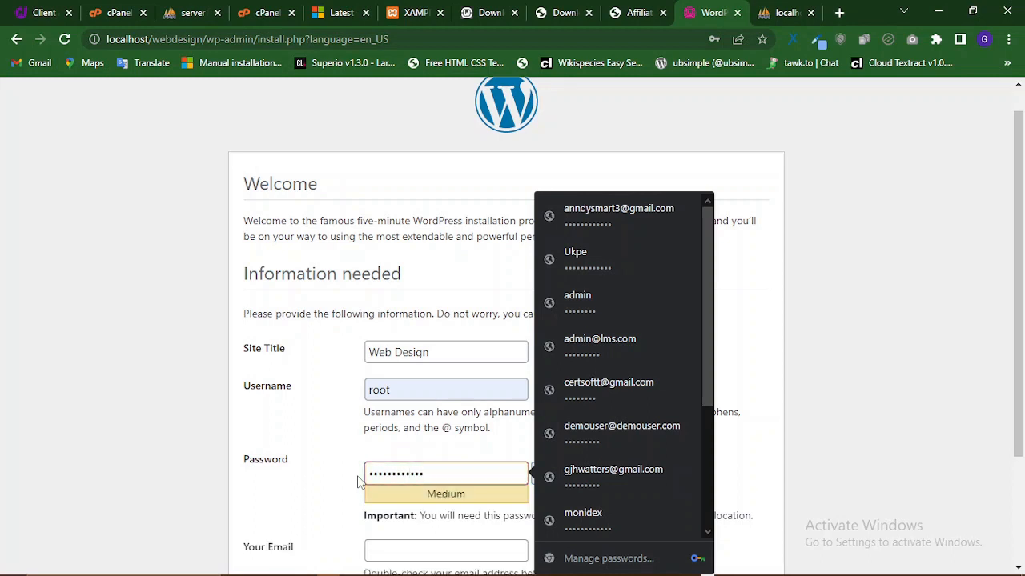
pyautogui.click(336, 490)
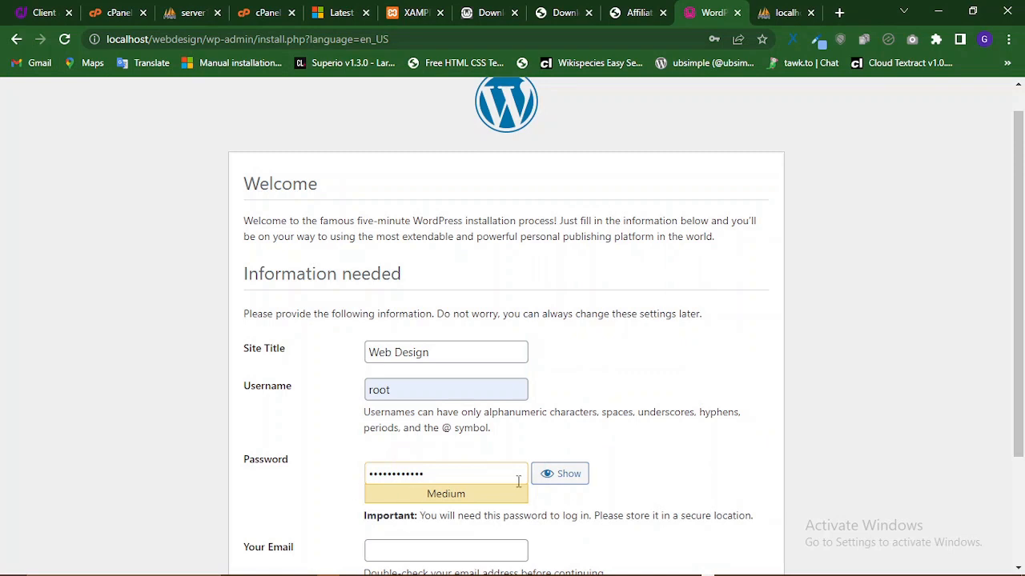
pyautogui.click(563, 484)
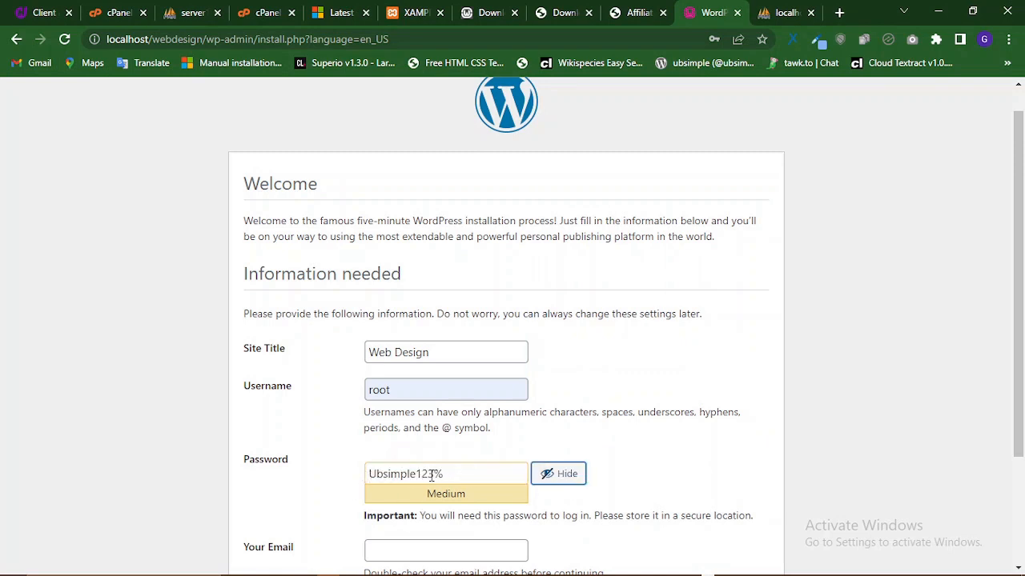
pyautogui.click(551, 474)
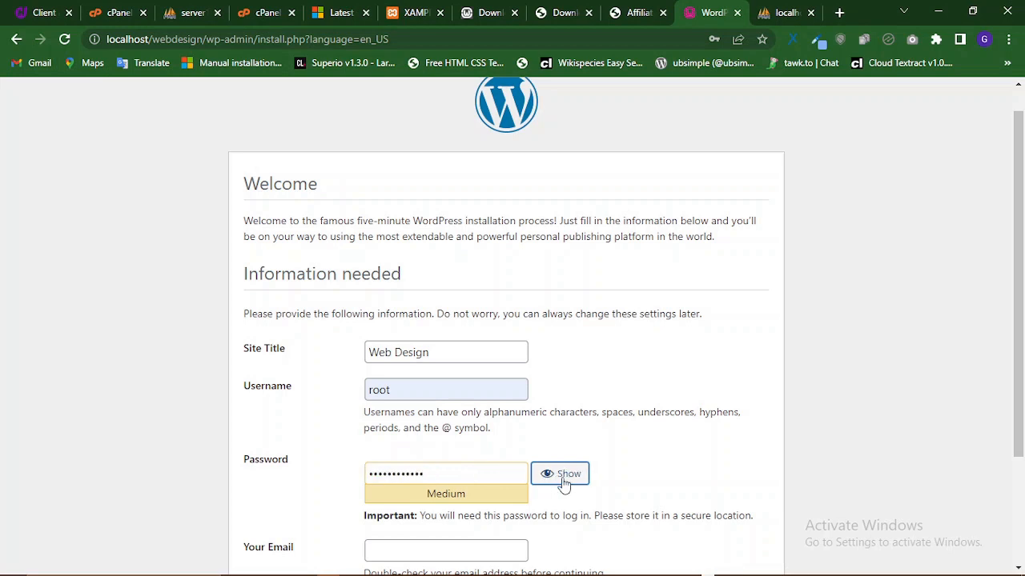
pyautogui.click(440, 477)
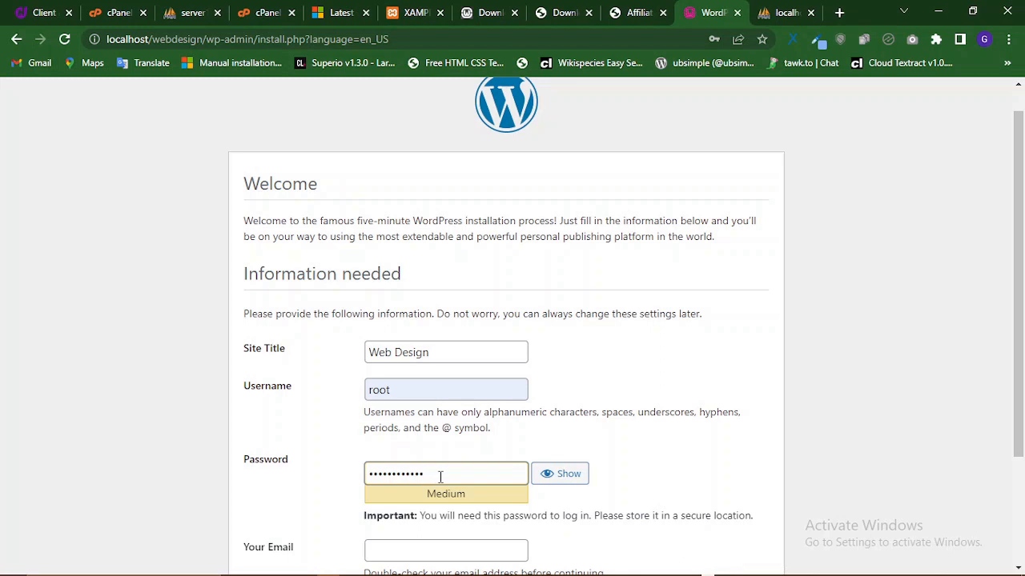
pyautogui.write('••')
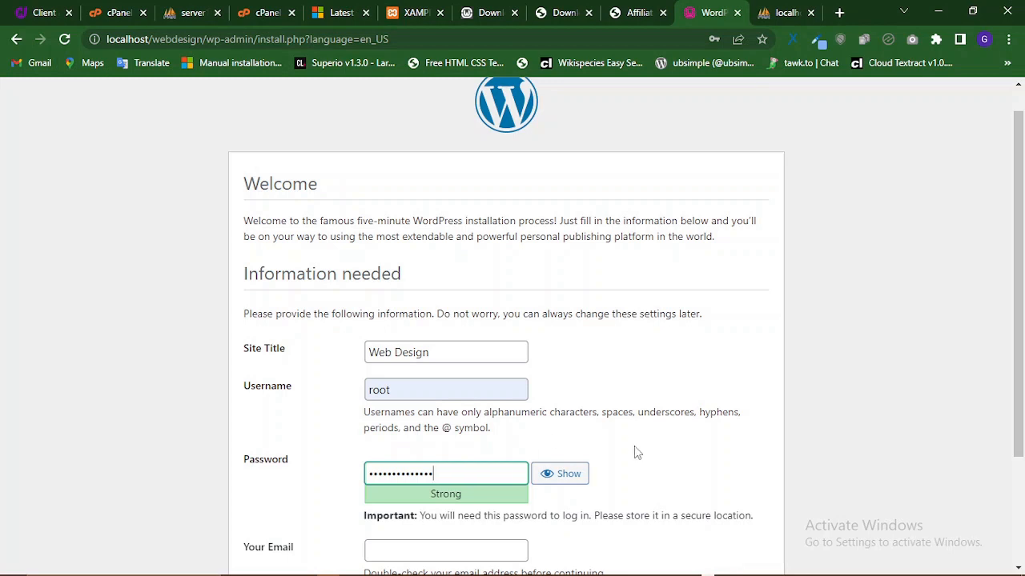
# - Fill the admin email from a saved suggestion and double-check the password and username
pyautogui.scroll(-2, 635, 450)
pyautogui.click(417, 401)
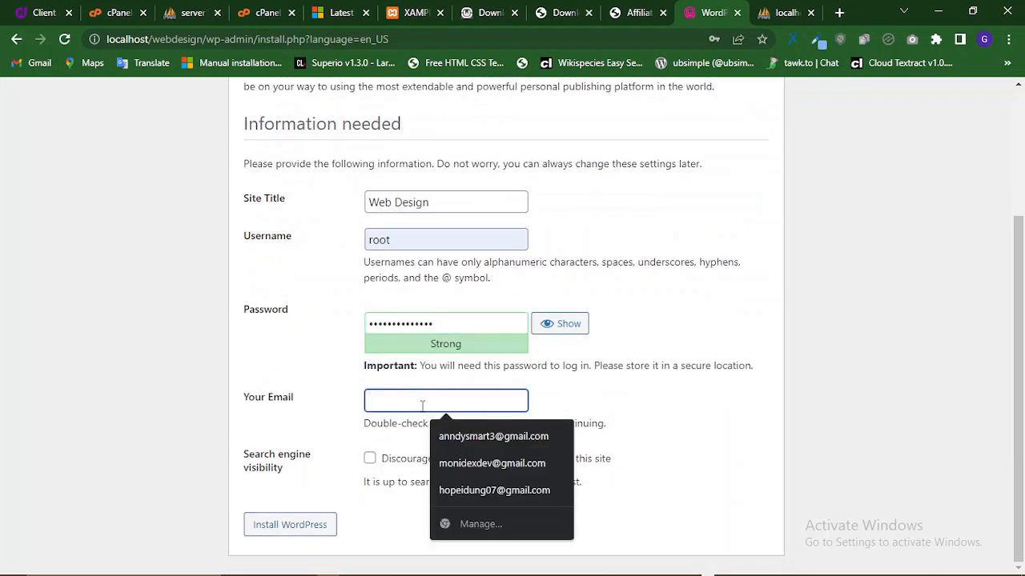
pyautogui.click(486, 445)
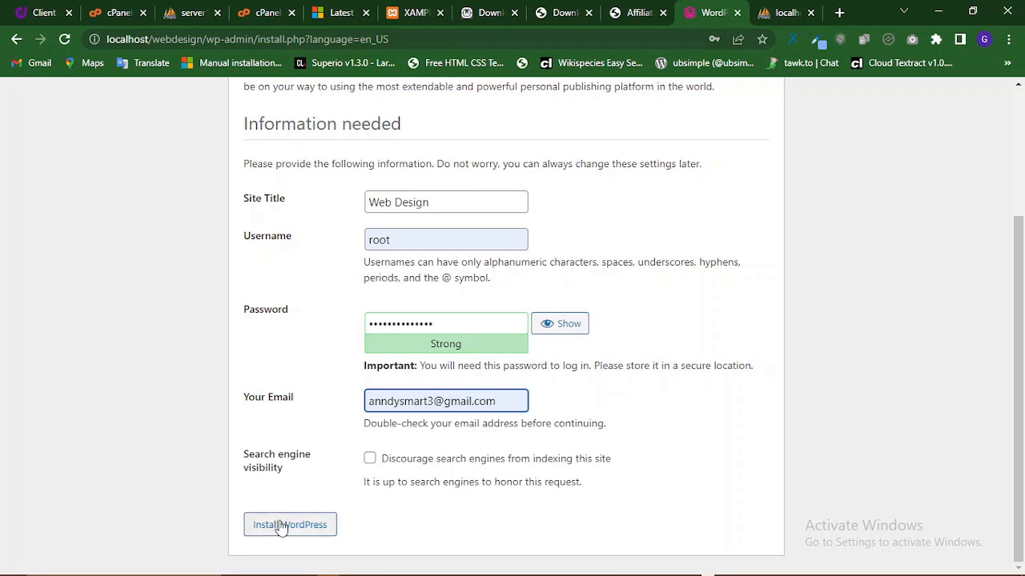
pyautogui.moveTo(449, 321); pyautogui.dragTo(367, 324)
pyautogui.moveTo(407, 247); pyautogui.dragTo(368, 240)
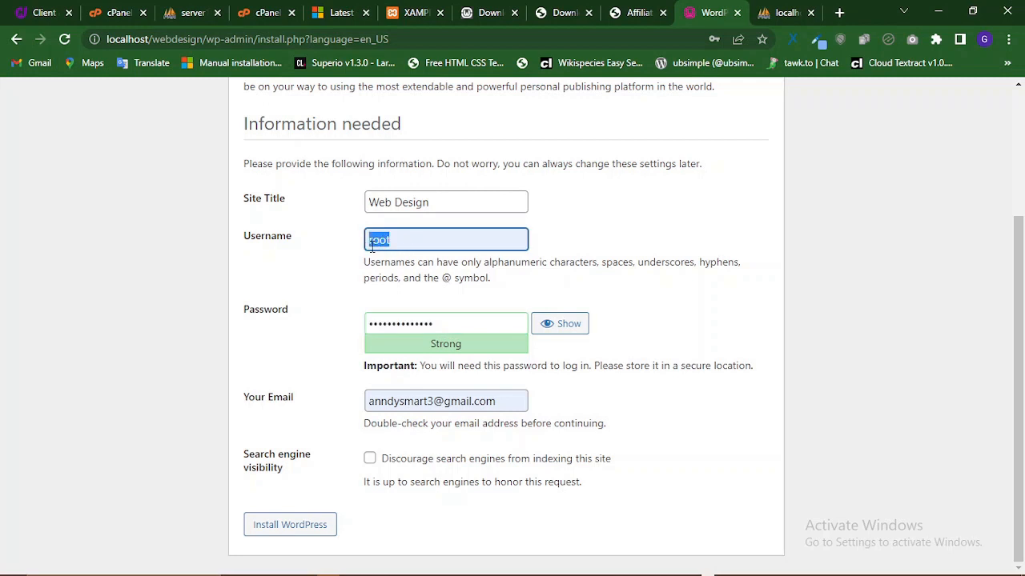
# - Install WordPress, decline Chrome's password saving, and go to the login page
pyautogui.click(290, 526)
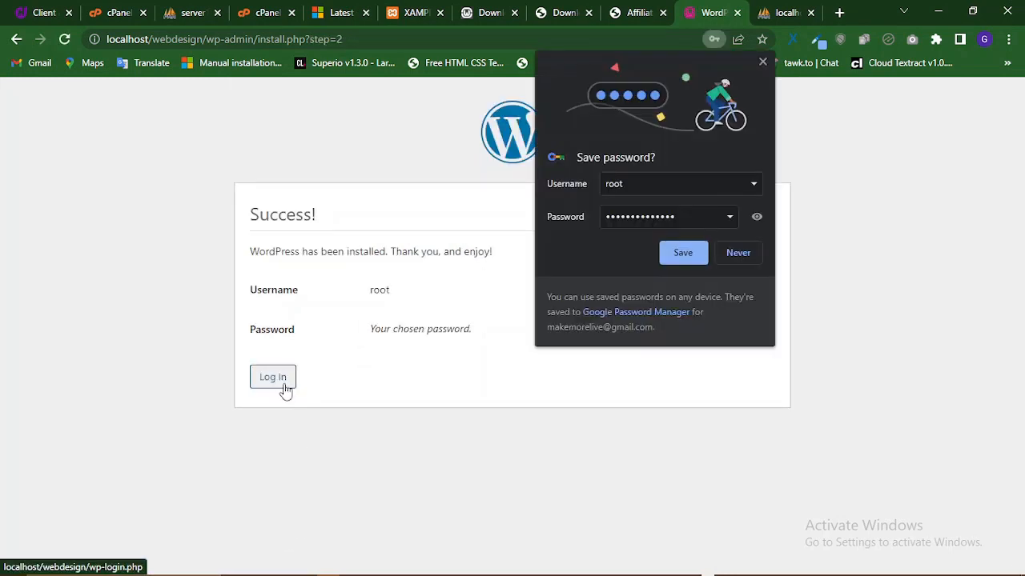
pyautogui.click(738, 253)
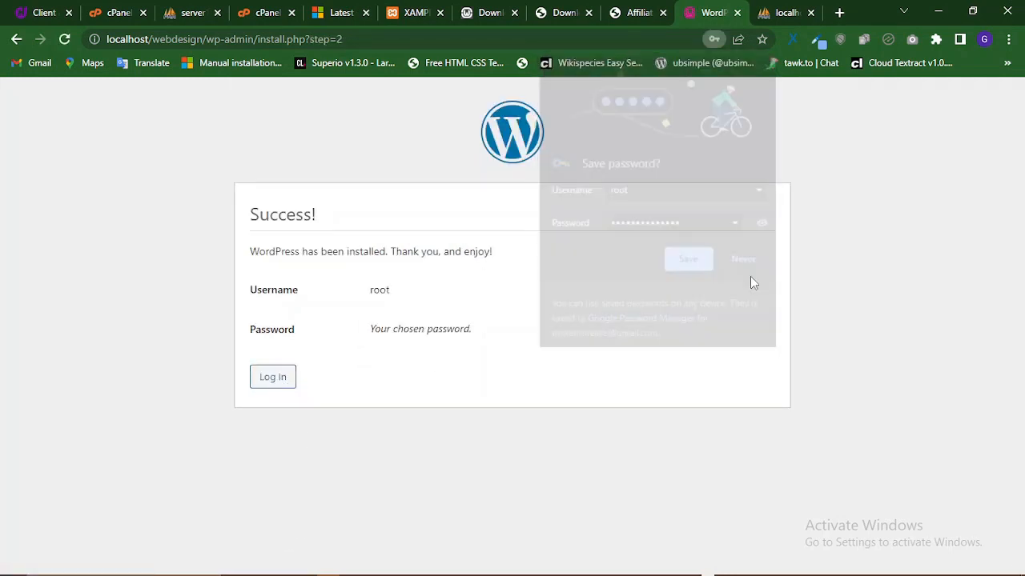
pyautogui.click(269, 383)
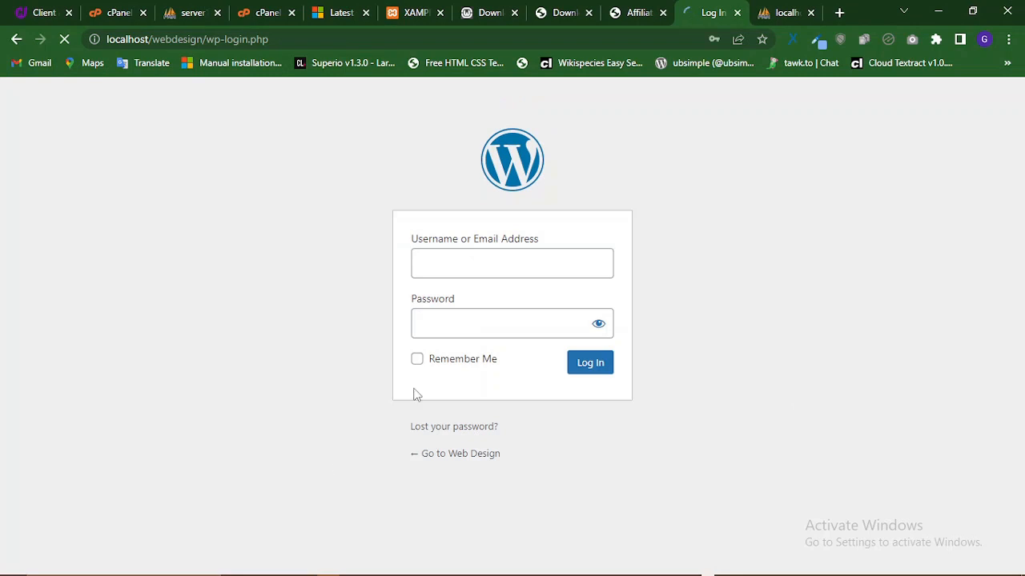
# - Replace the autofilled login credentials with username root and a newly typed password
pyautogui.click(485, 261)
pyautogui.click(533, 266)
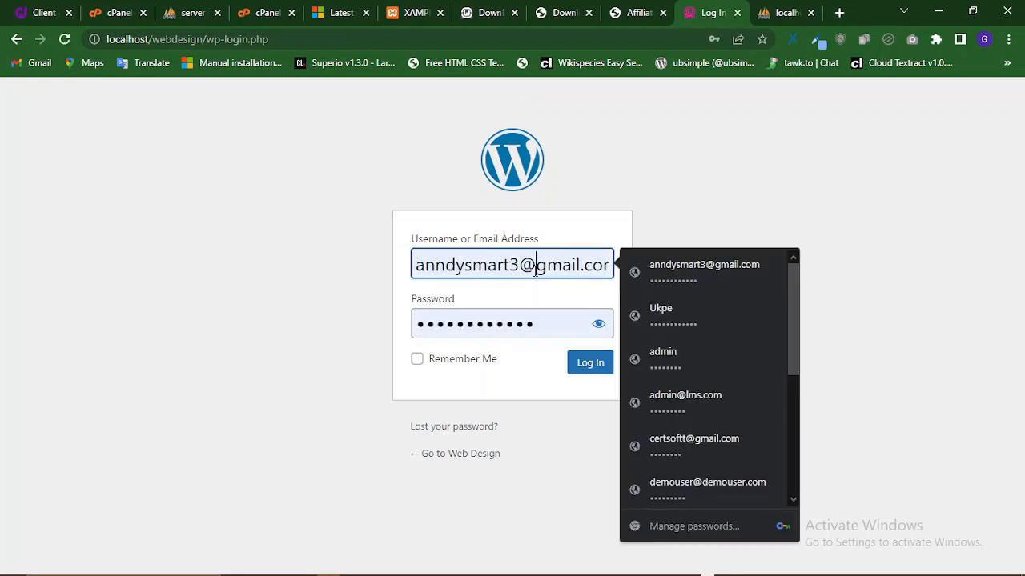
pyautogui.moveTo(533, 266); pyautogui.dragTo(485, 265)
pyautogui.tripleClick(533, 268)
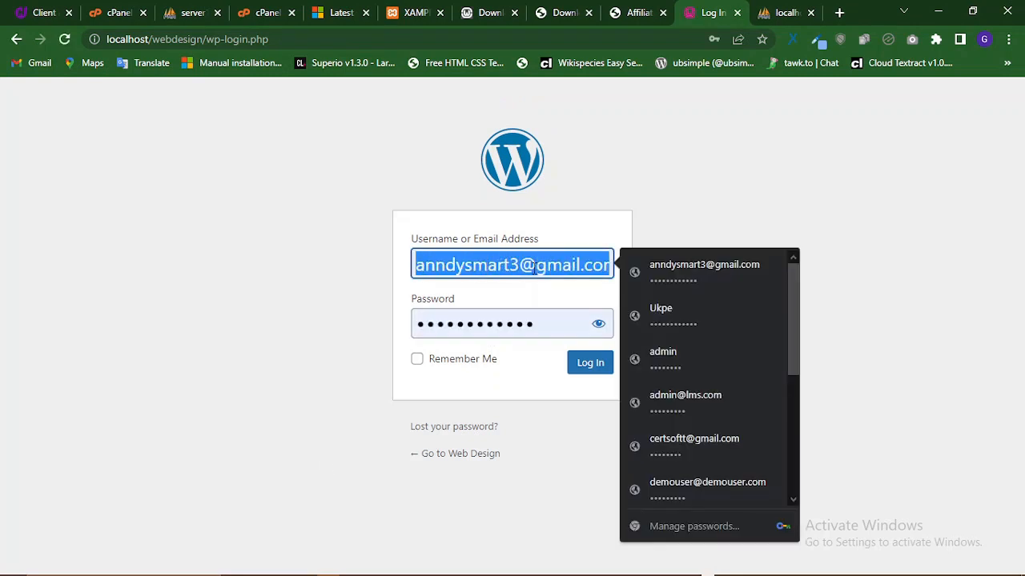
pyautogui.press('BackSpace')
pyautogui.write('roo')
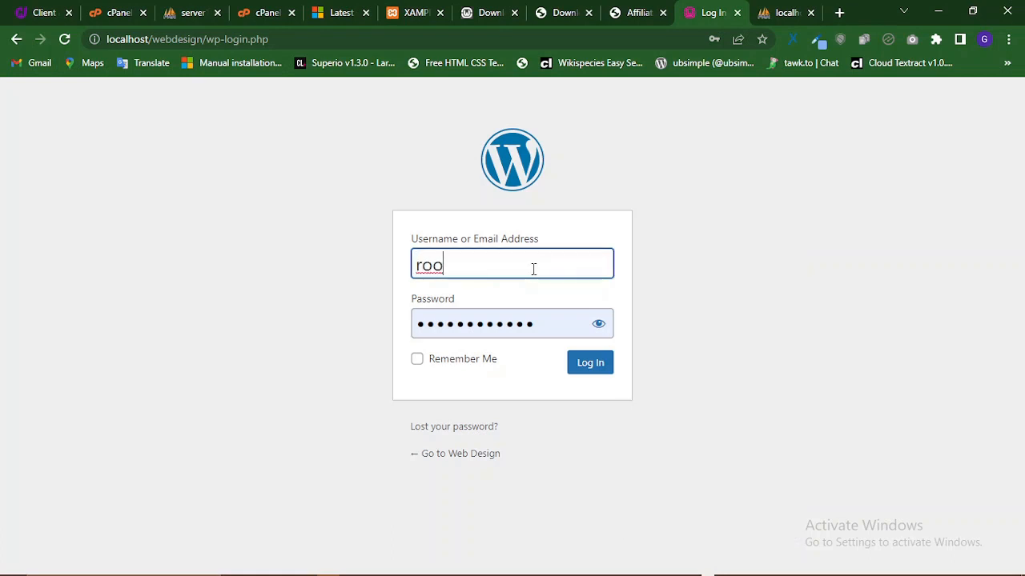
pyautogui.write('t')
pyautogui.moveTo(542, 316); pyautogui.dragTo(382, 324)
pyautogui.write('123456')
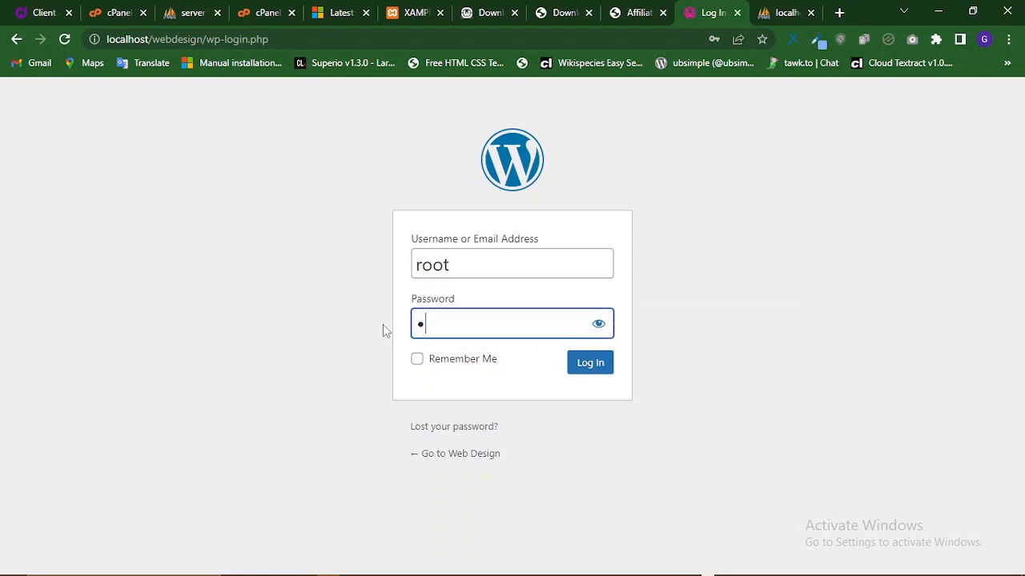
pyautogui.write('78910')
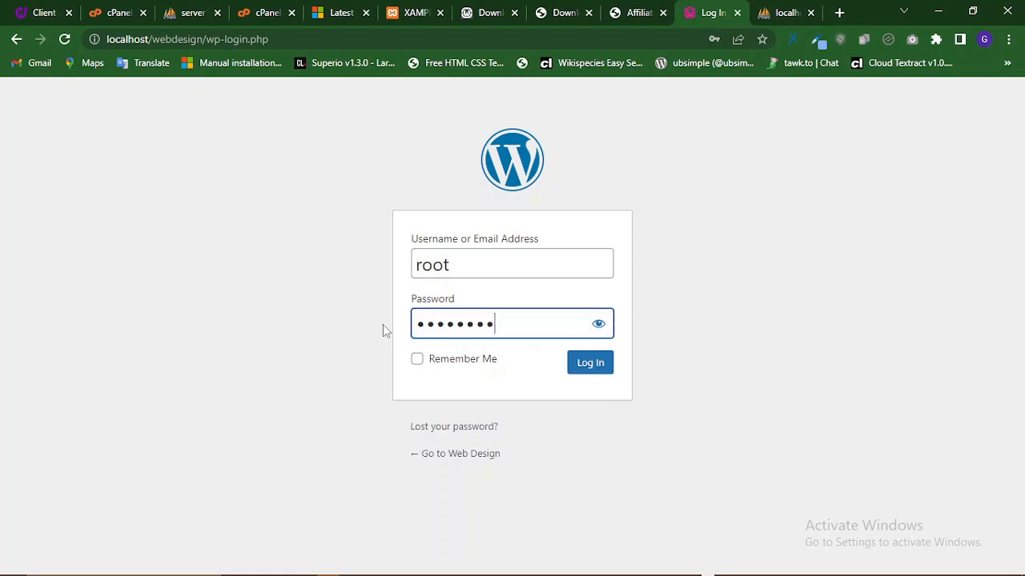
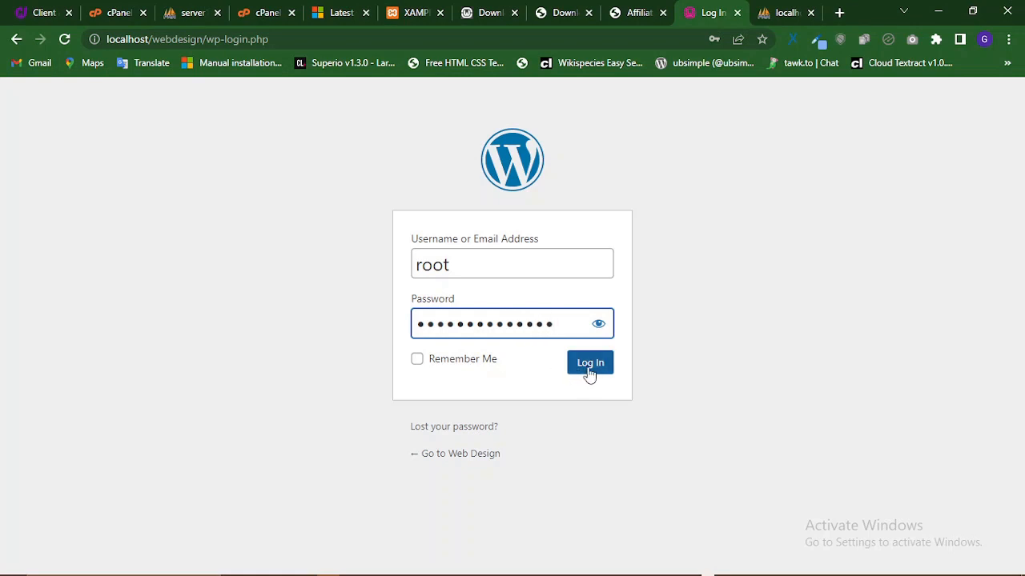
# - Log in as root with Remember Me checked, and set Chrome to never save this password
pyautogui.click(416, 364)
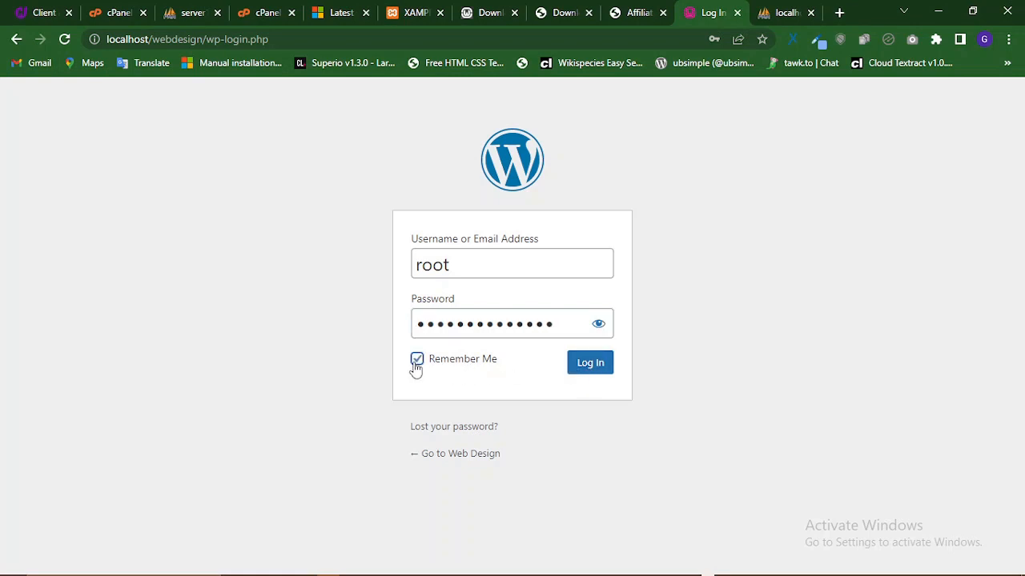
pyautogui.click(585, 368)
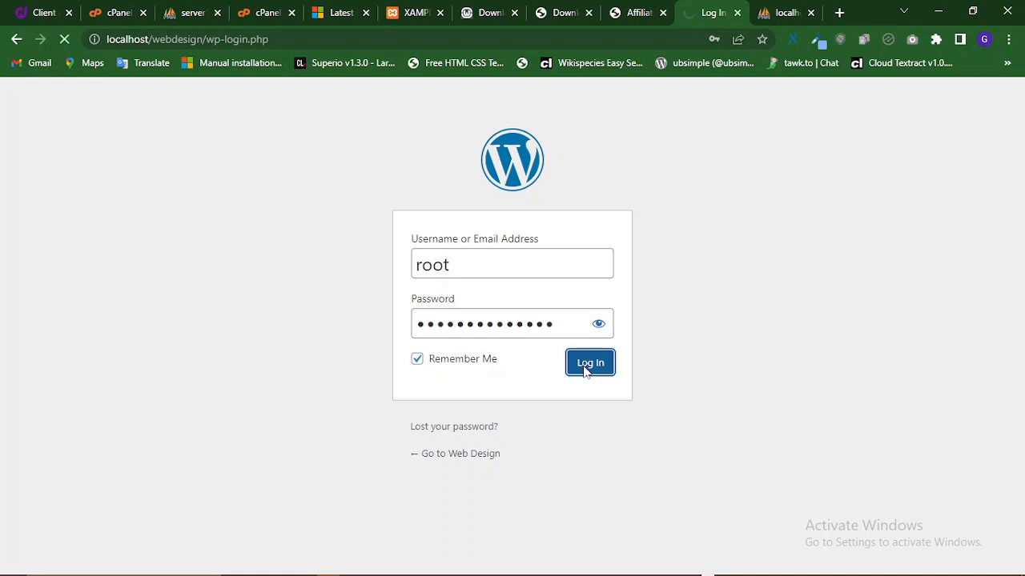
pyautogui.click(714, 40)
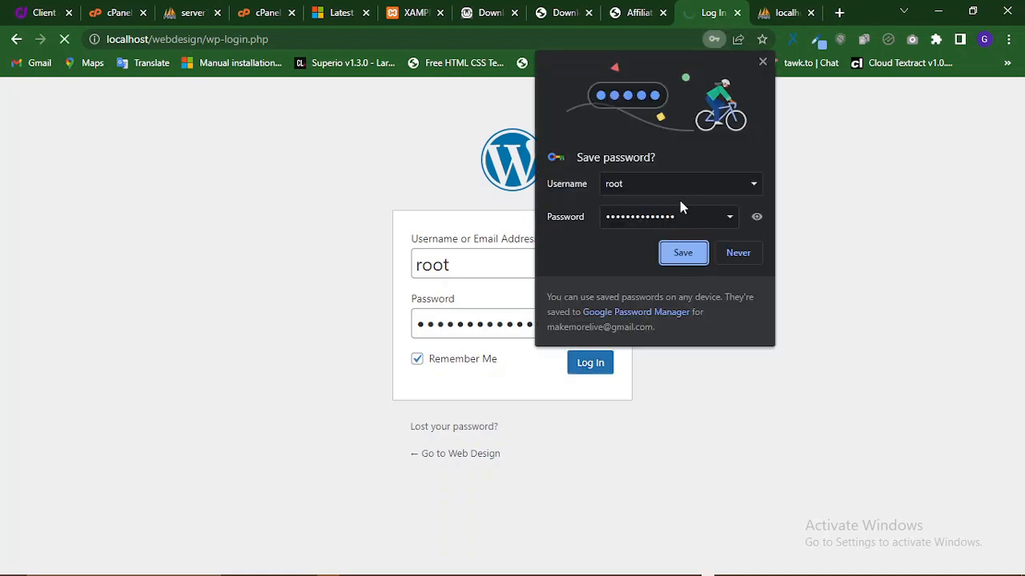
pyautogui.click(761, 255)
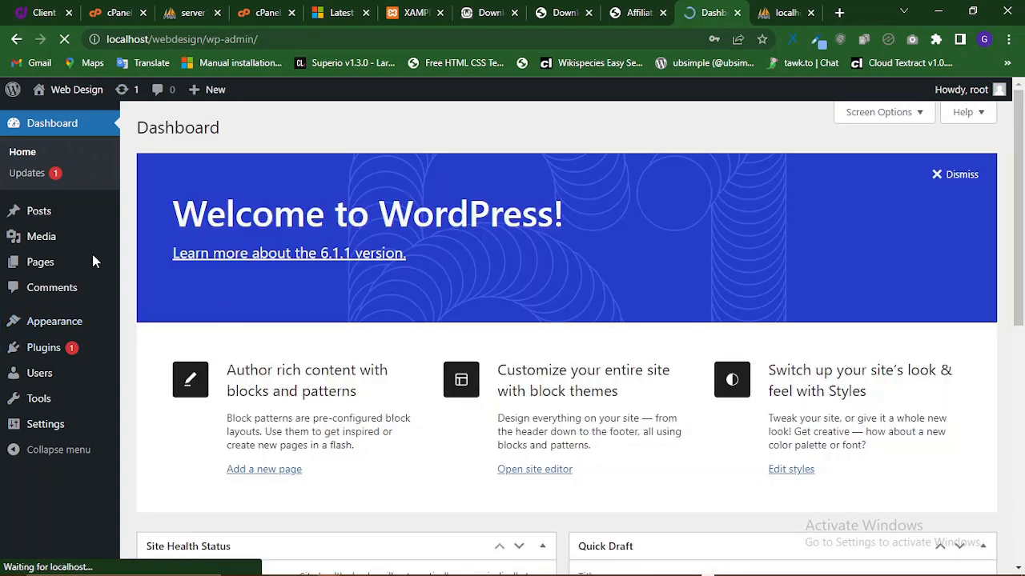
pyautogui.scroll(-2, 520, 413)
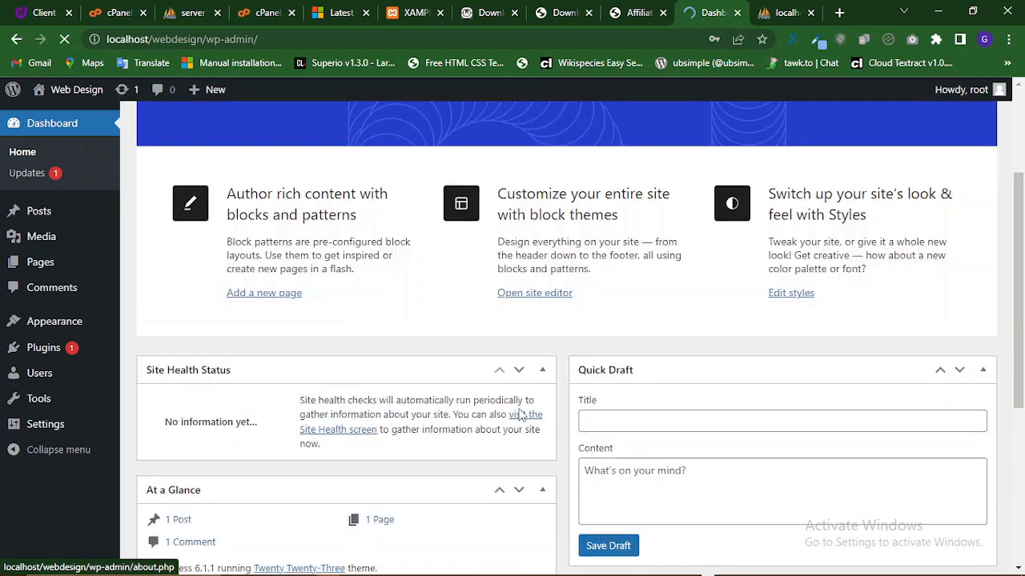
pyautogui.scroll(-4, 512, 404)
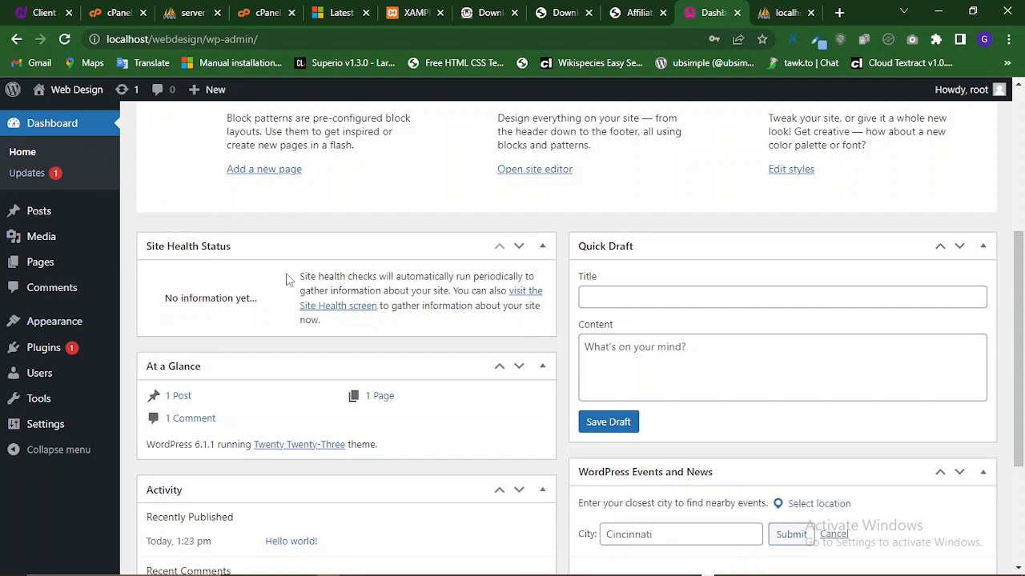
pyautogui.scroll(2, 287, 278)
pyautogui.scroll(2, 287, 277)
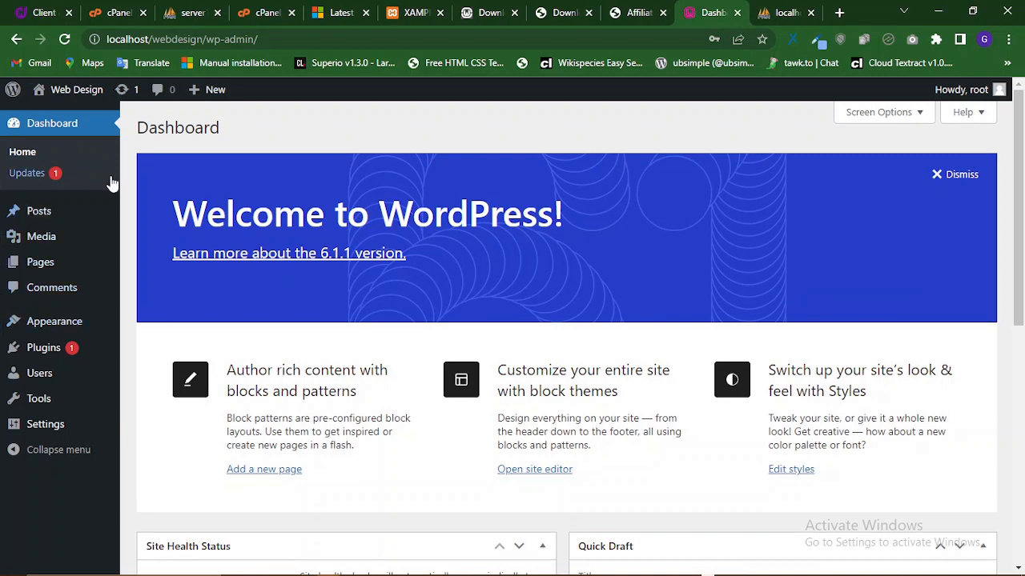